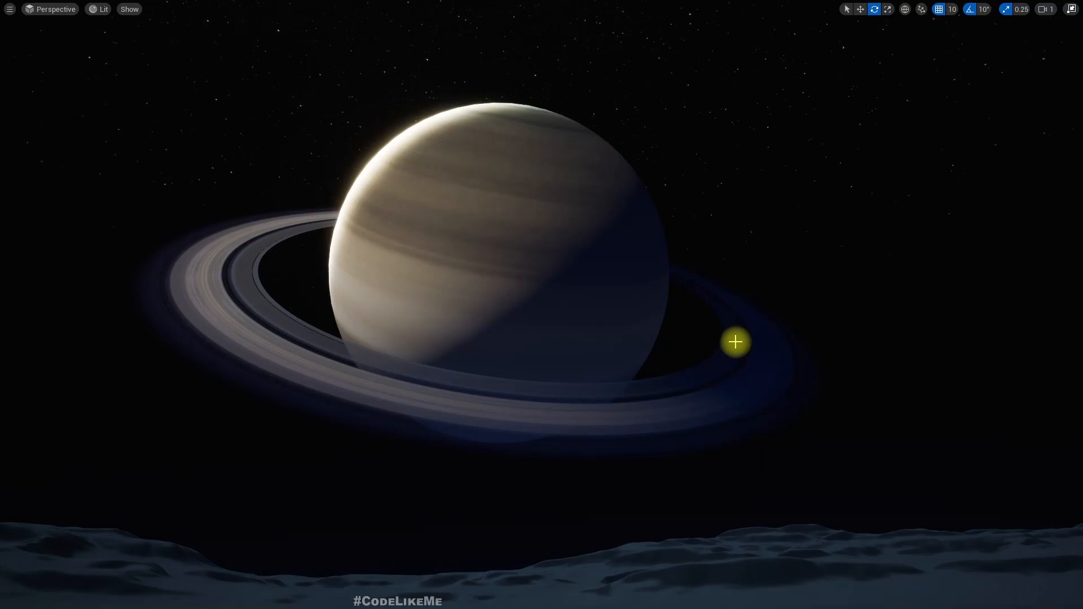
Try rotating the sun light to change how it falls on Saturn and its rings, and undo the change.
key(ctrl+l)
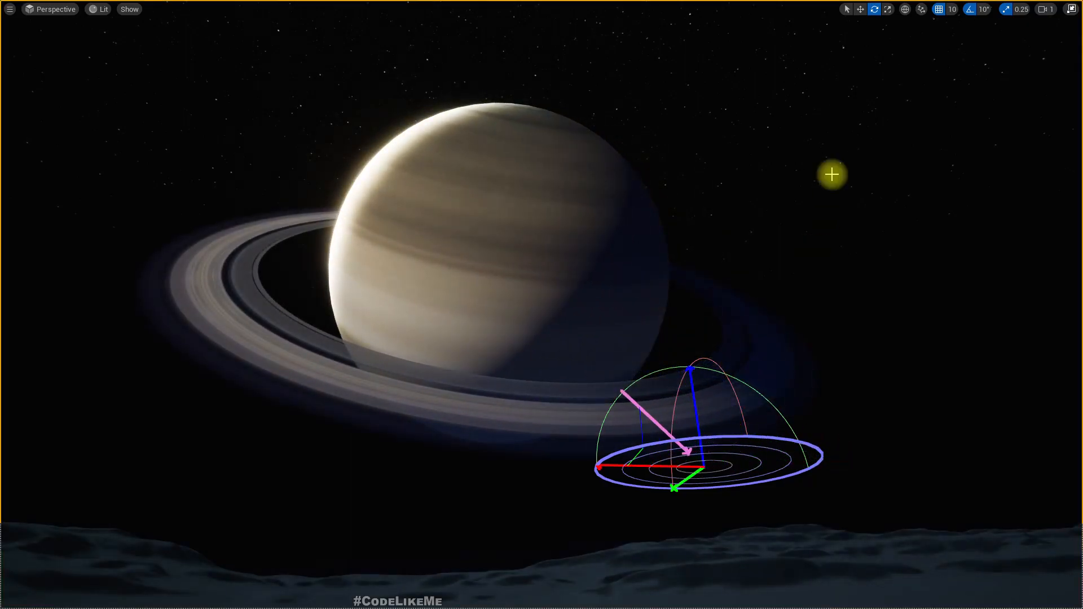
key(ctrl+z)
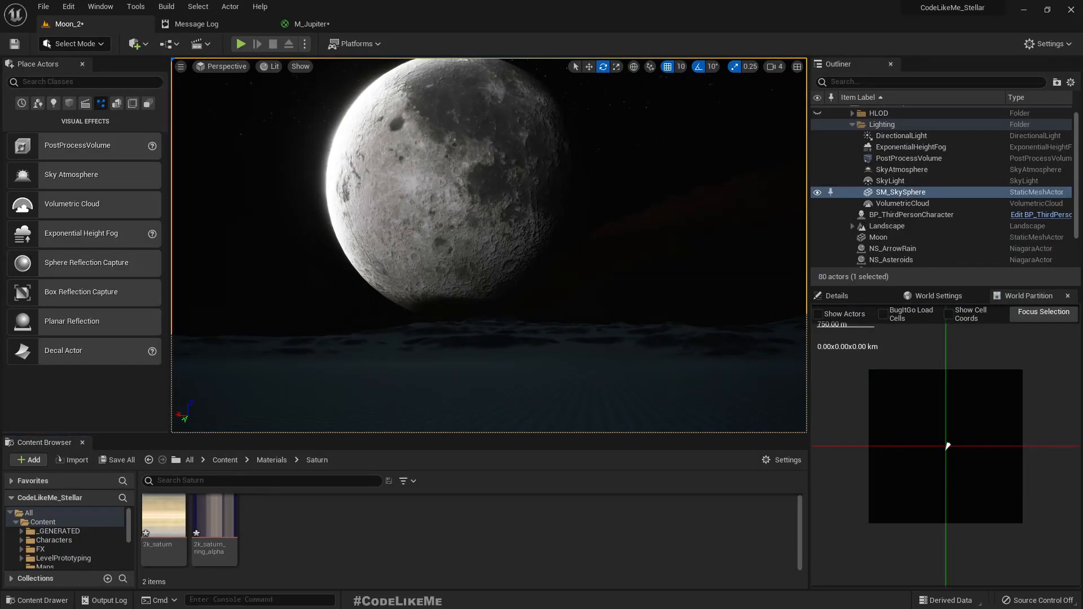
Review the Saturn and Saturn Ring texture downloads on the Solar System Scope textures page.
mouse_move(489, 246)
right_down()
mouse_move(468, 220)
mouse_move(461, 265)
mouse_move(537, 257)
mouse_move(486, 247)
right_up()
right_drag(364, 324, 375, 338)
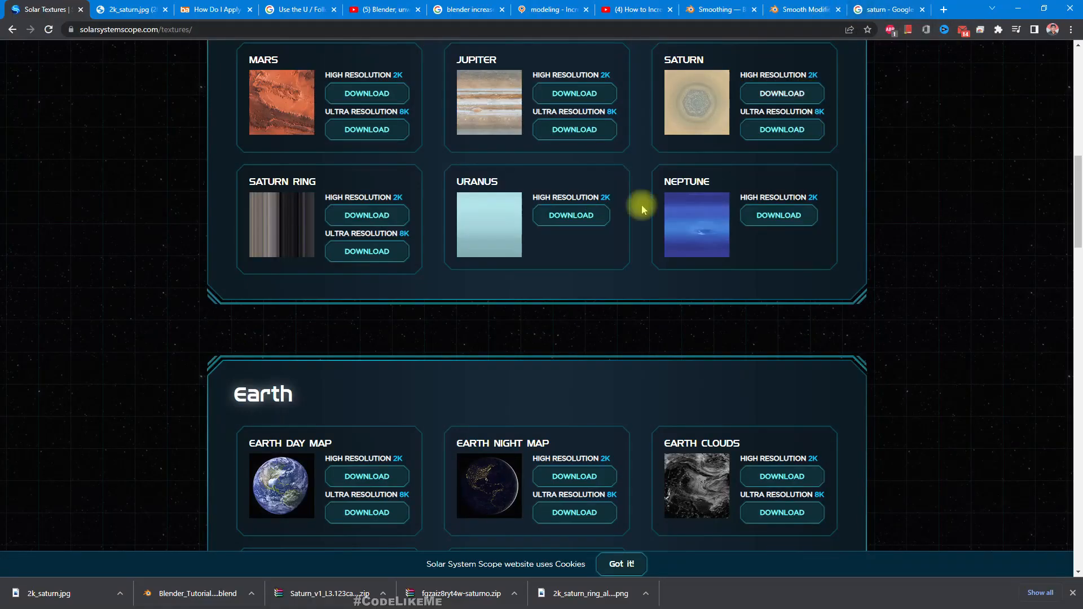
scroll(415, 307, up, 2)
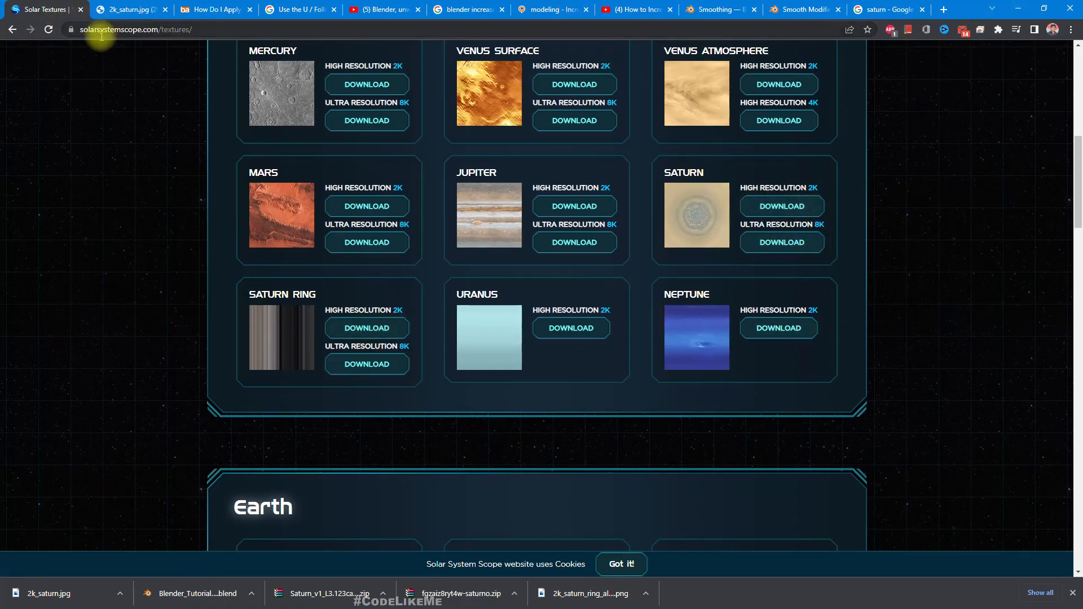
click(1018, 9)
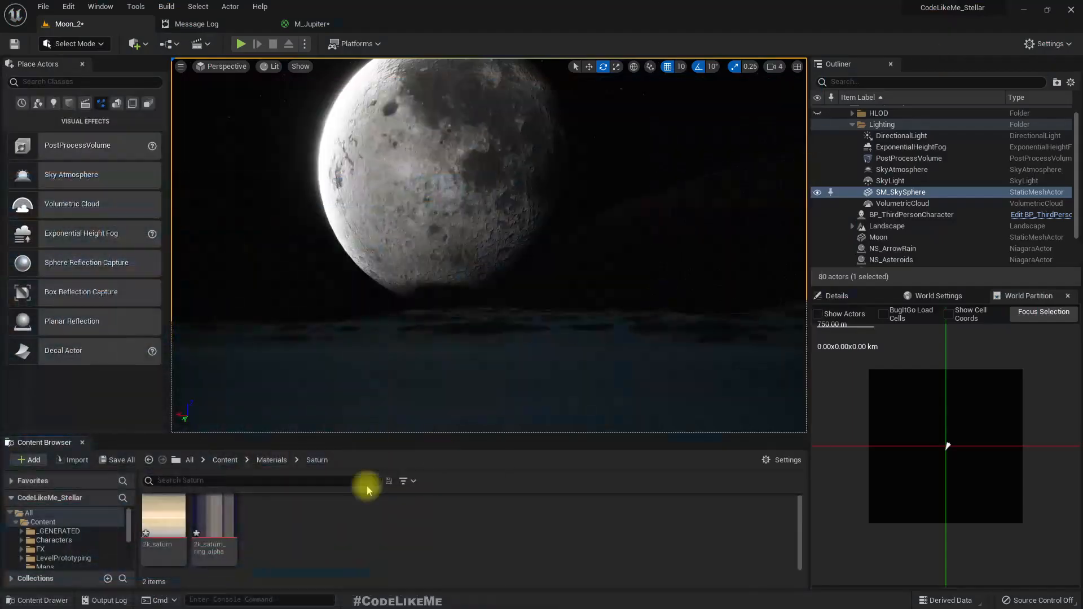
Open the M_Moon material from the Moon actor's material slot and examine its node graph.
click(394, 177)
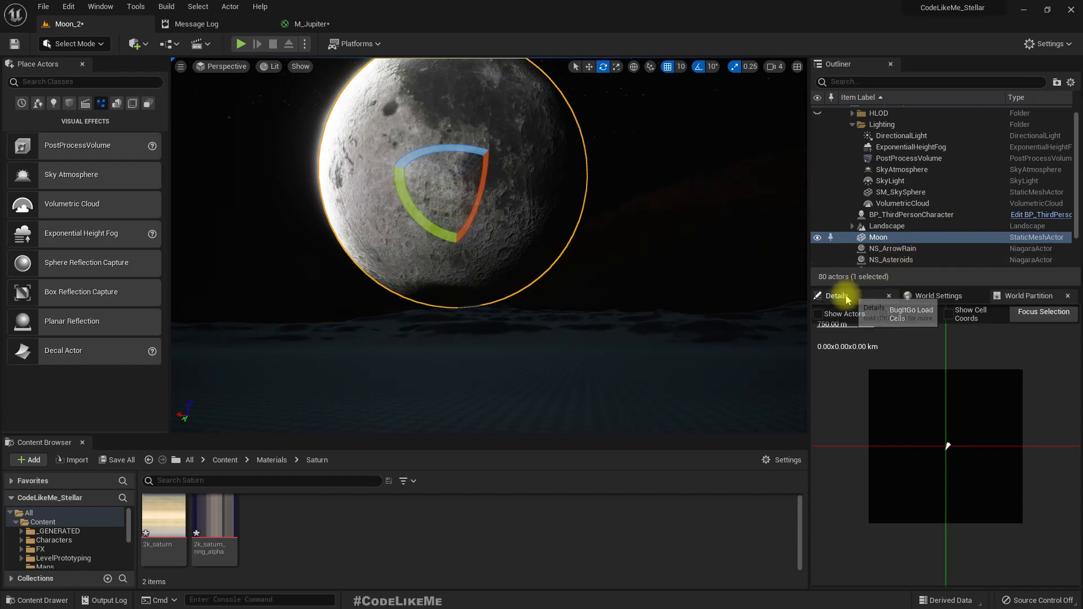
click(839, 296)
click(972, 486)
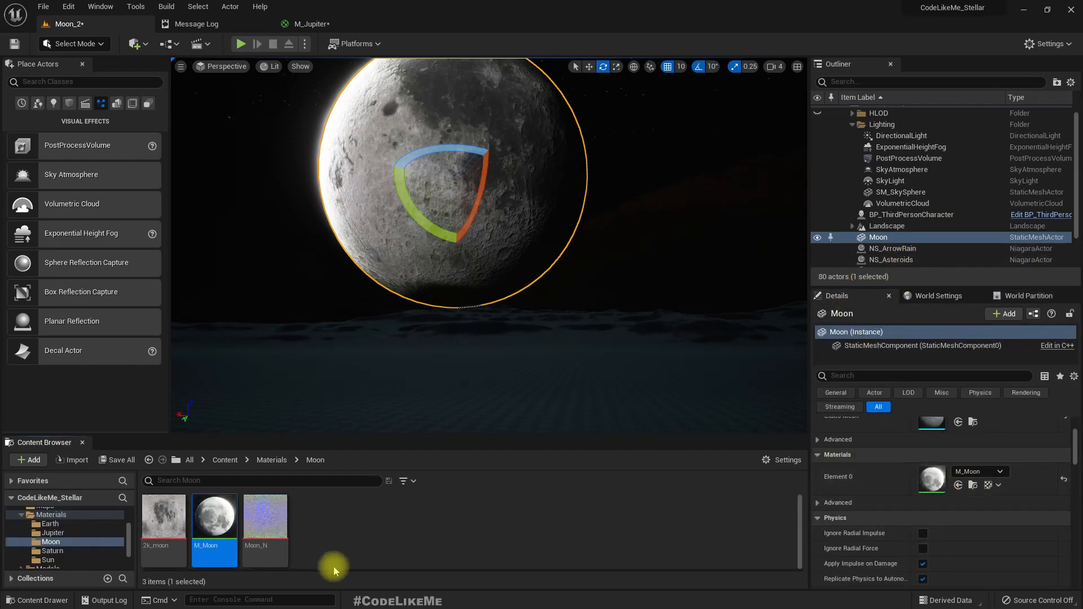
double_click(216, 517)
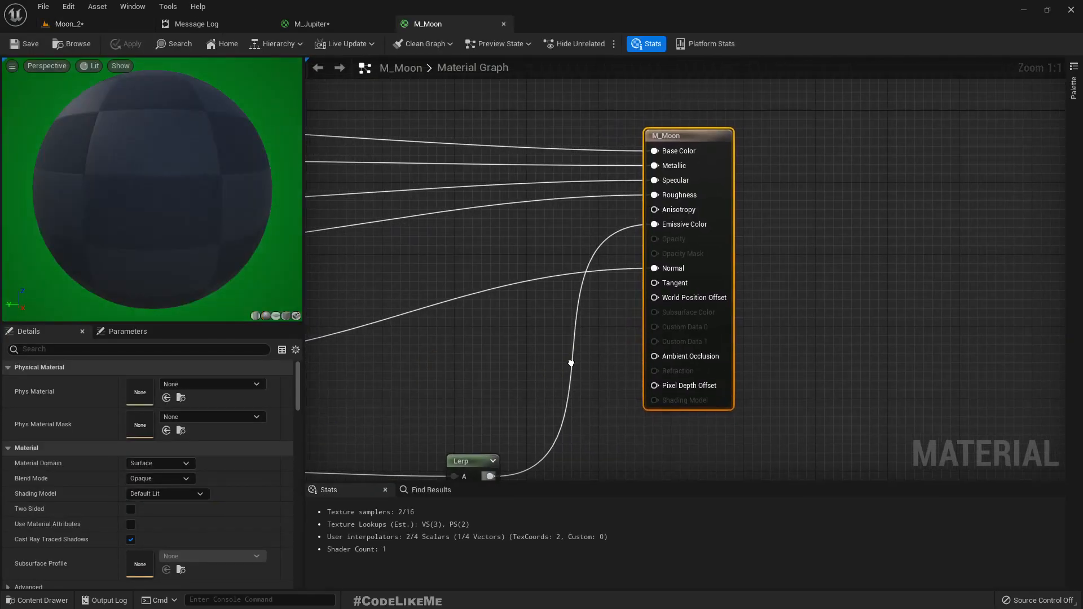
right_drag(433, 367, 818, 323)
scroll(818, 323, down, 3)
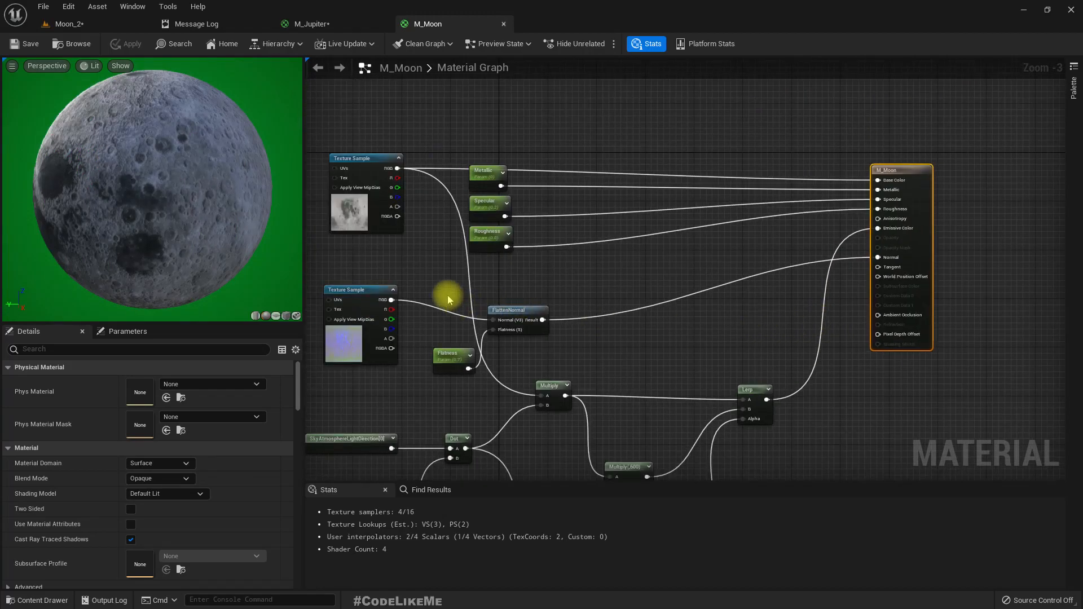
click(502, 24)
Examine the lighting nodes and the Main Texture parameter with its panner in the M_Jupiter material graph.
drag(134, 158, 222, 146)
scroll(538, 202, down, 1)
right_drag(538, 202, 505, 371)
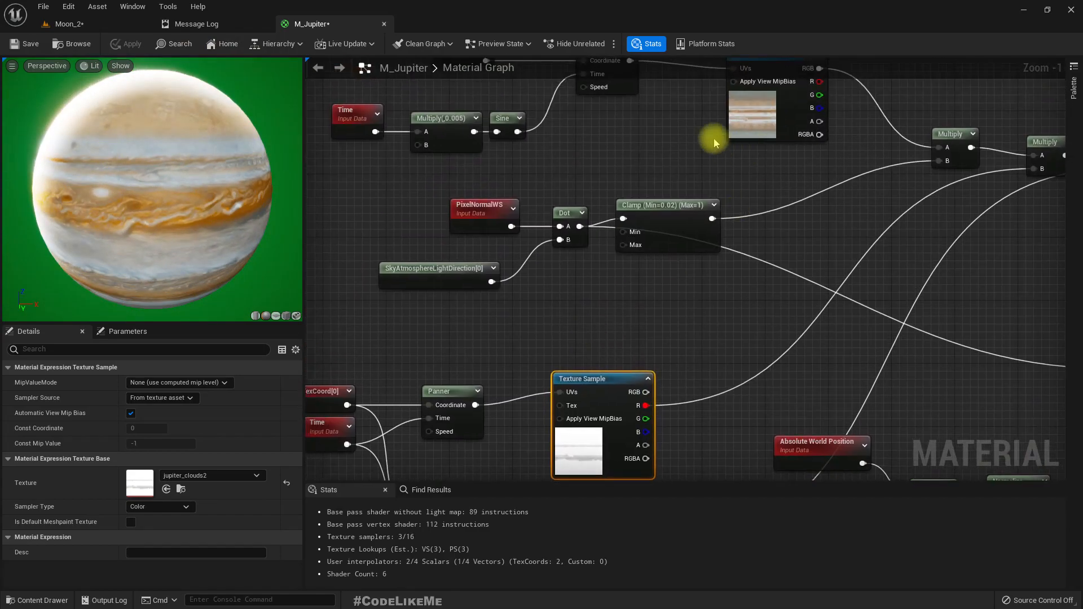
right_drag(725, 150, 624, 288)
click(677, 180)
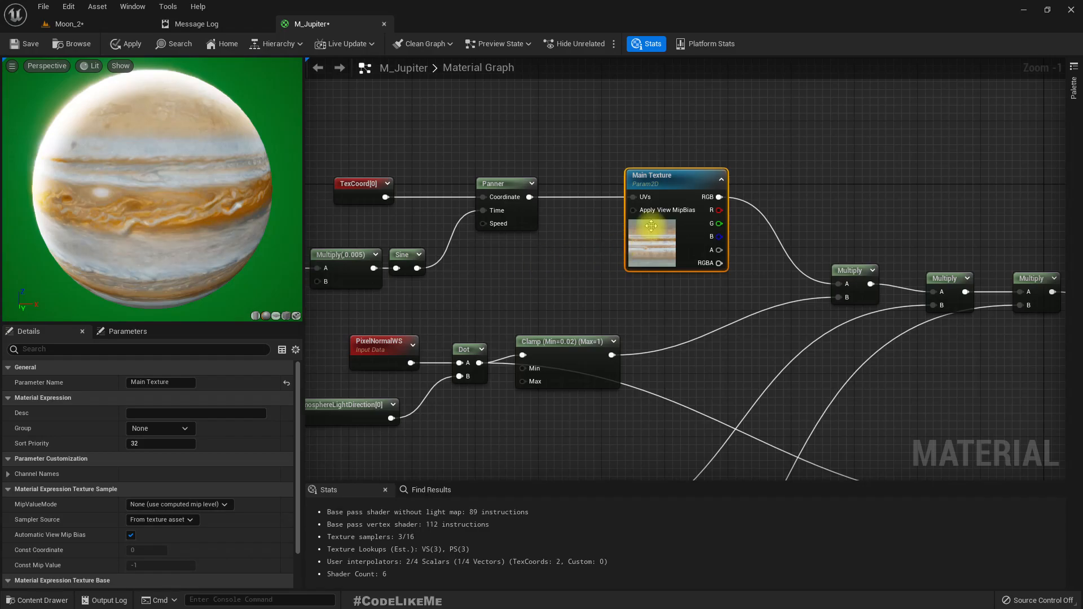
right_click(652, 182)
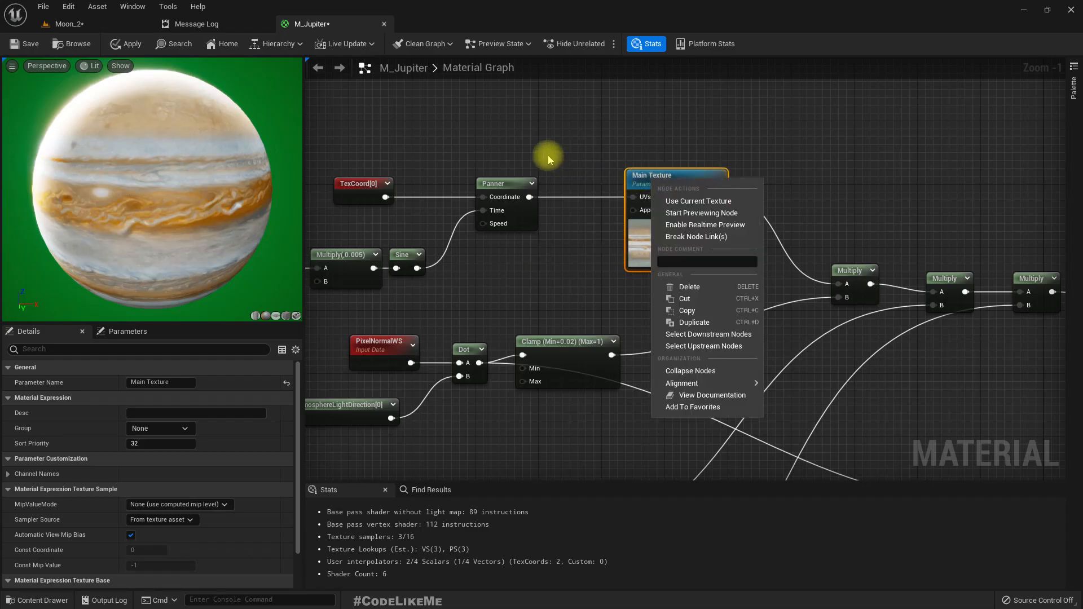
right_drag(547, 154, 574, 149)
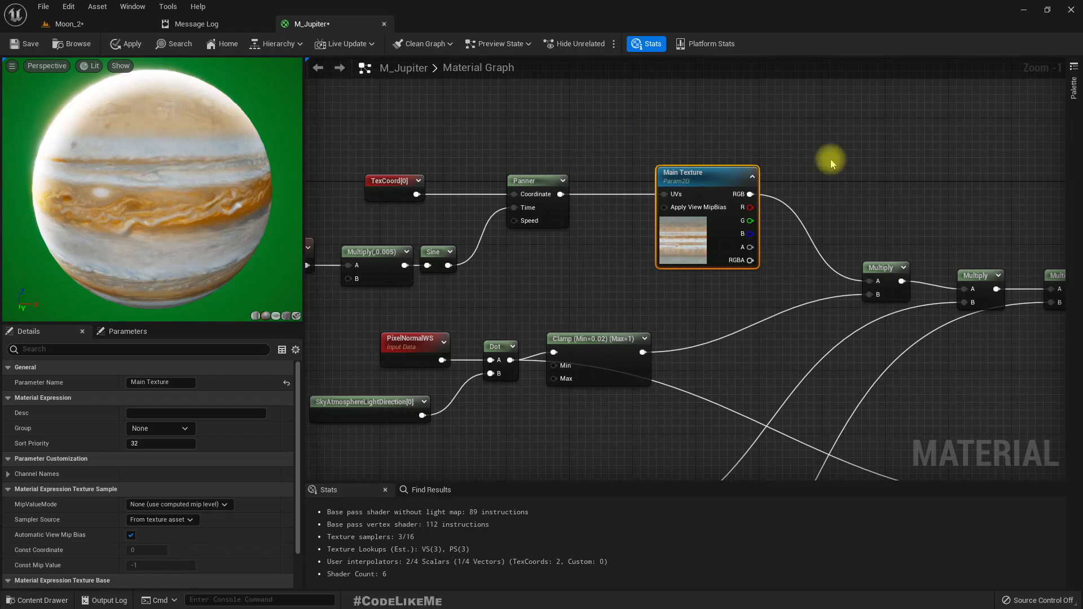
Examine the two panned cloud Texture Sample nodes in the M_Jupiter material graph.
scroll(621, 293, down, 4)
scroll(583, 312, up, 5)
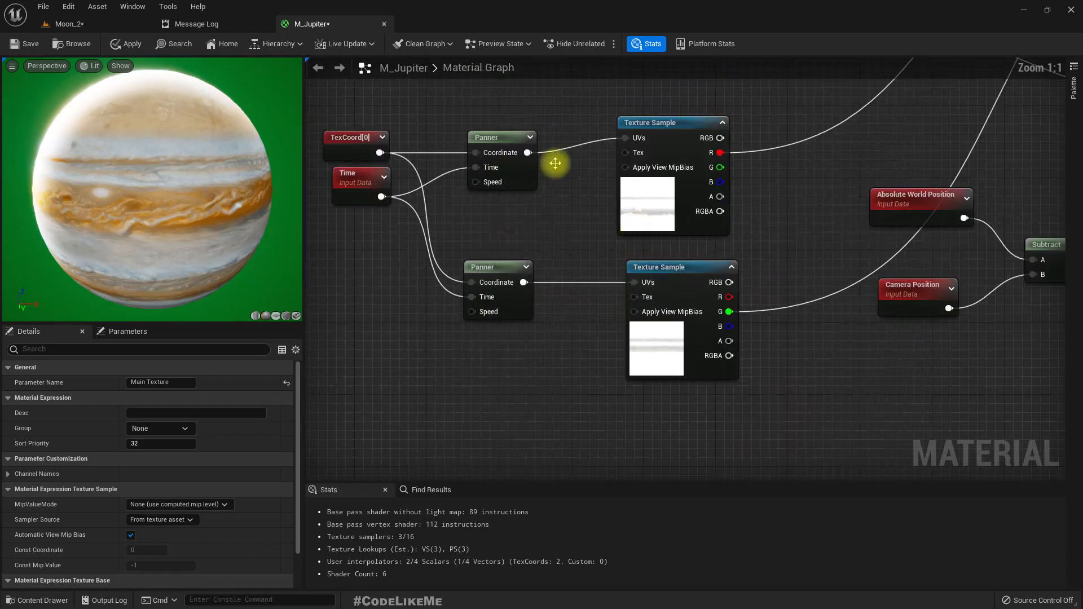
right_drag(609, 181, 583, 277)
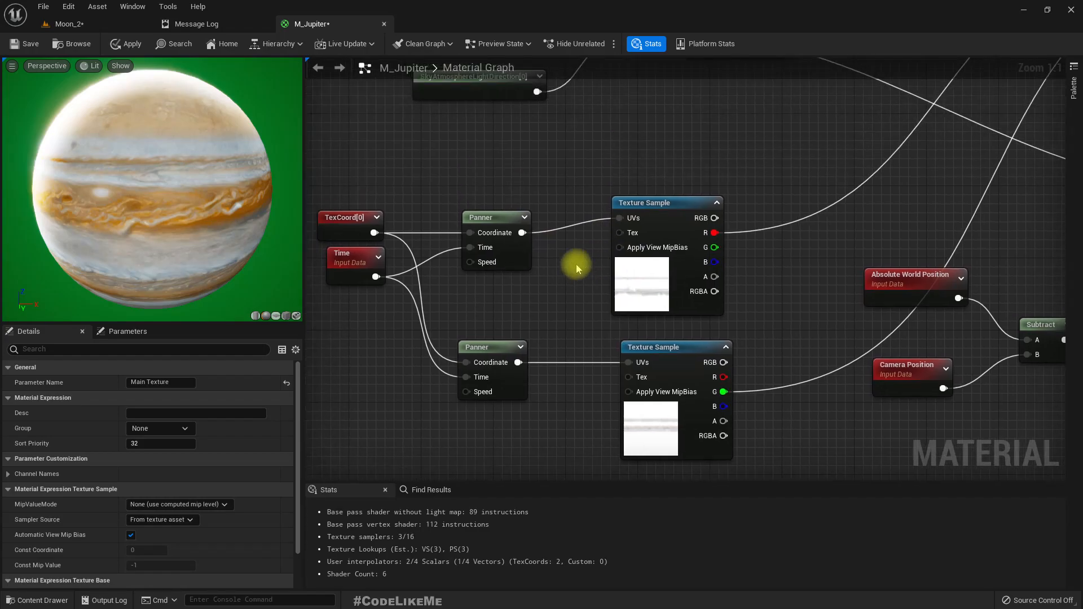
scroll(576, 264, down, 2)
right_drag(586, 276, 570, 336)
drag(640, 277, 636, 283)
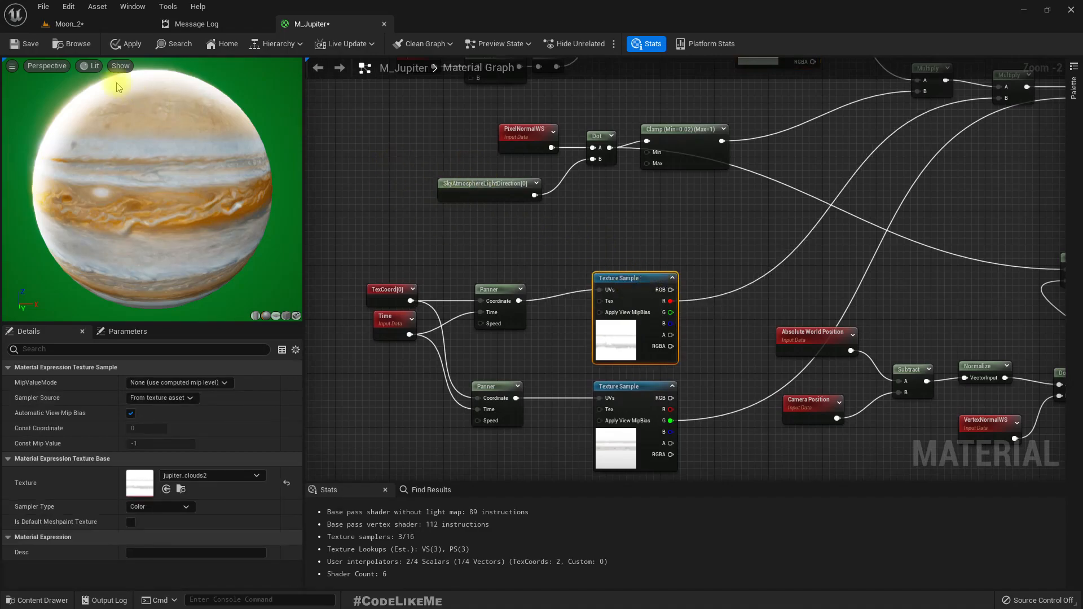
click(172, 44)
Look through the YouTube results for "unreal 5 jupiter" for the Jupiter #2 planet rendering material tutorial.
scroll(615, 248, down, 3)
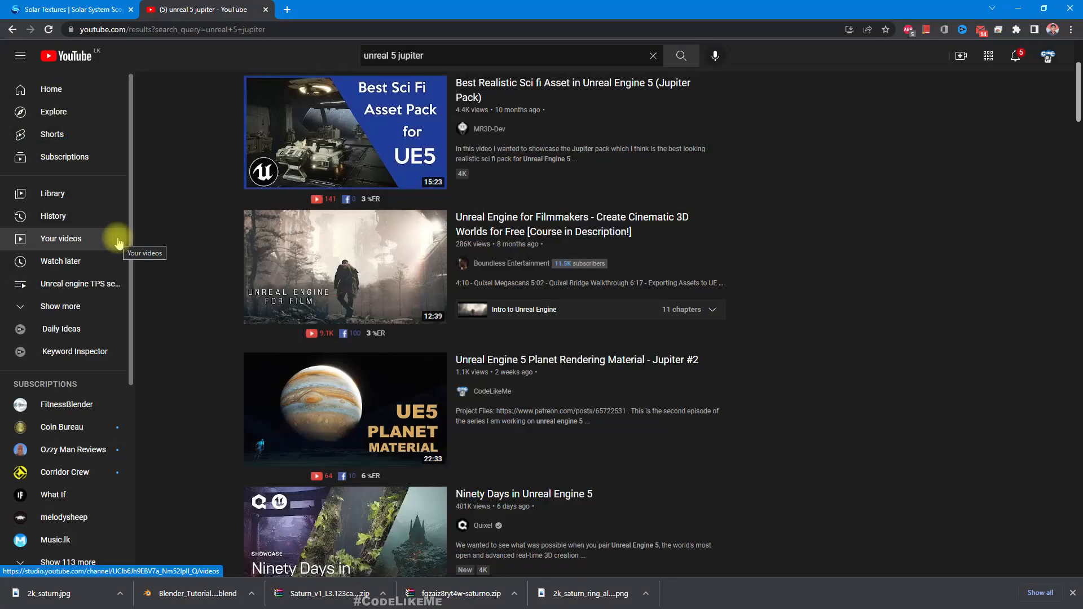
scroll(440, 361, down, 4)
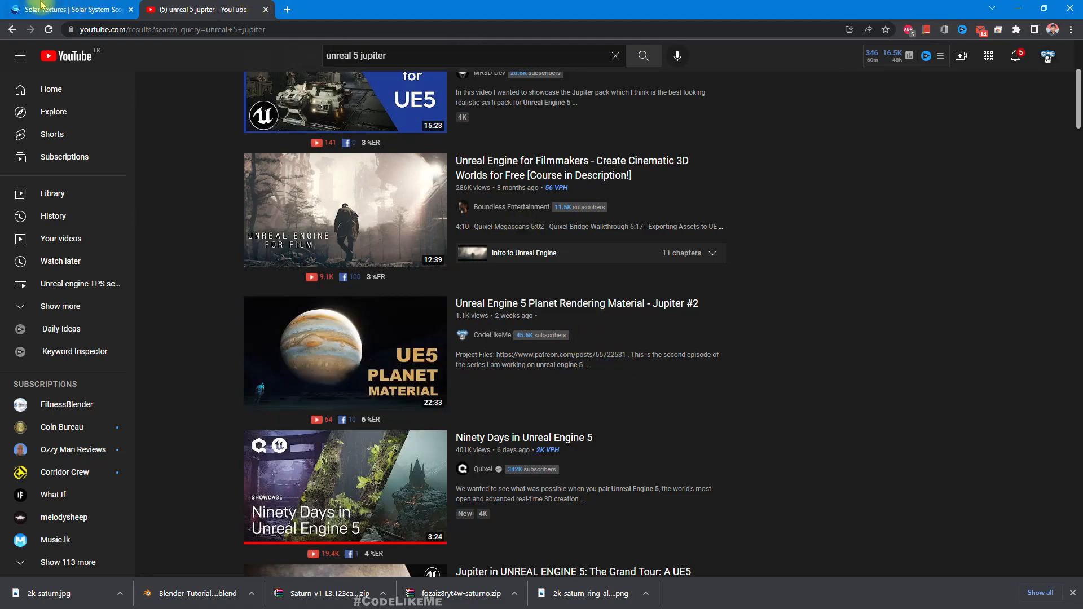
click(66, 9)
Switch to Unreal Editor and create a material instance of M_Jupiter named MI_Saturn.
key(alt+Tab)
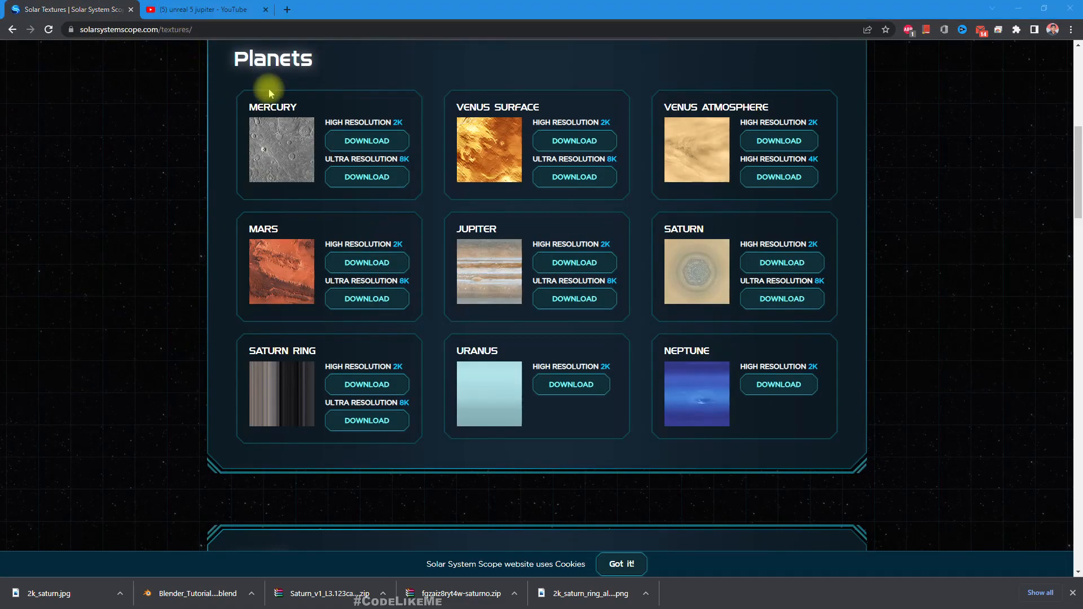
click(71, 23)
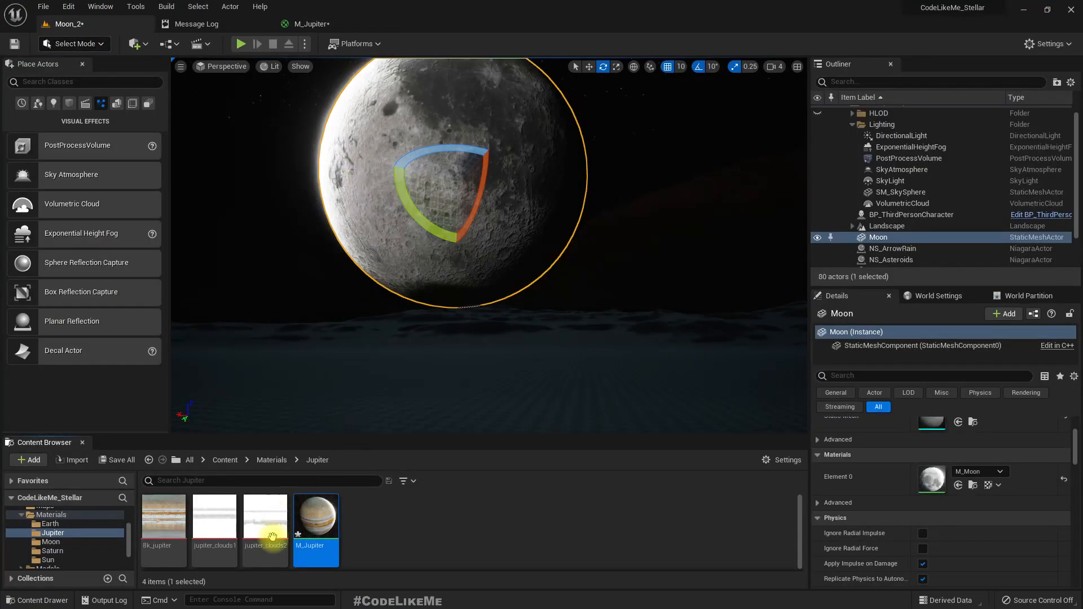
right_click(315, 528)
click(390, 275)
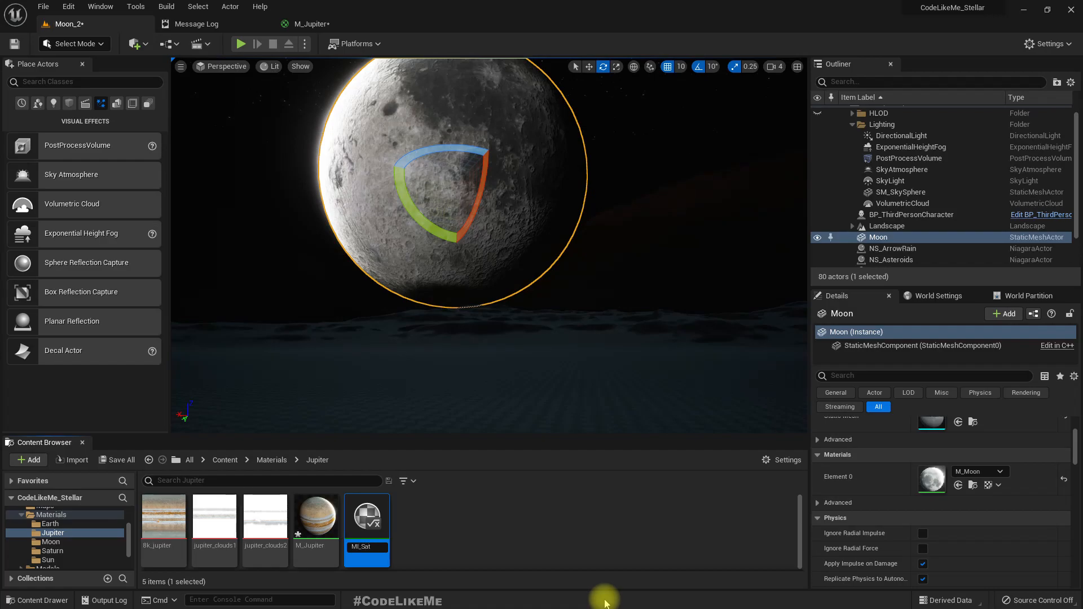
key(Return)
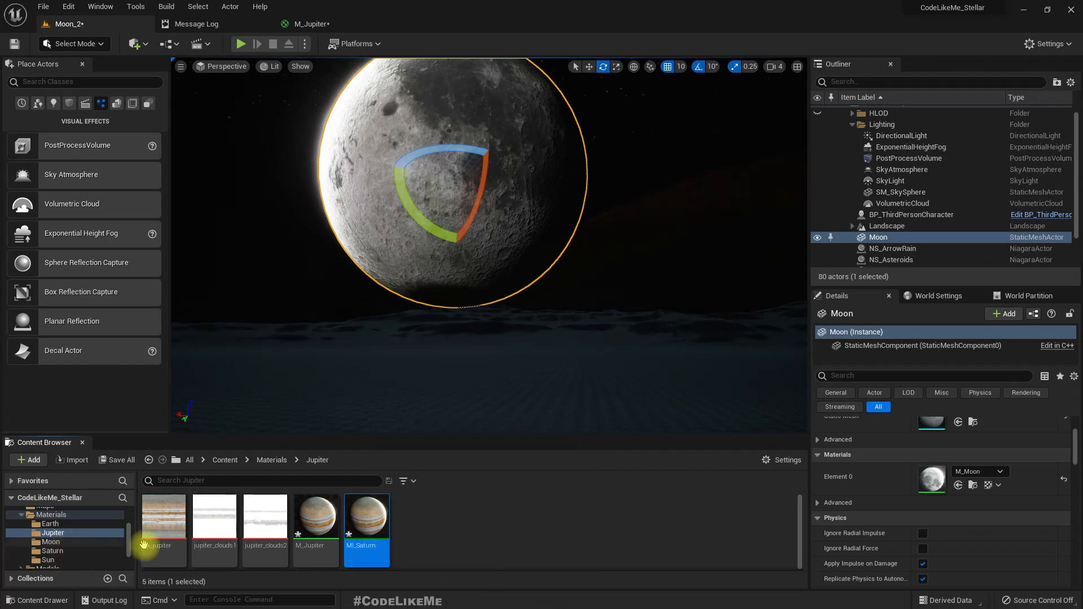
Move MI_Saturn into the Materials/Saturn folder and show that folder's contents.
drag(364, 518, 52, 552)
click(82, 575)
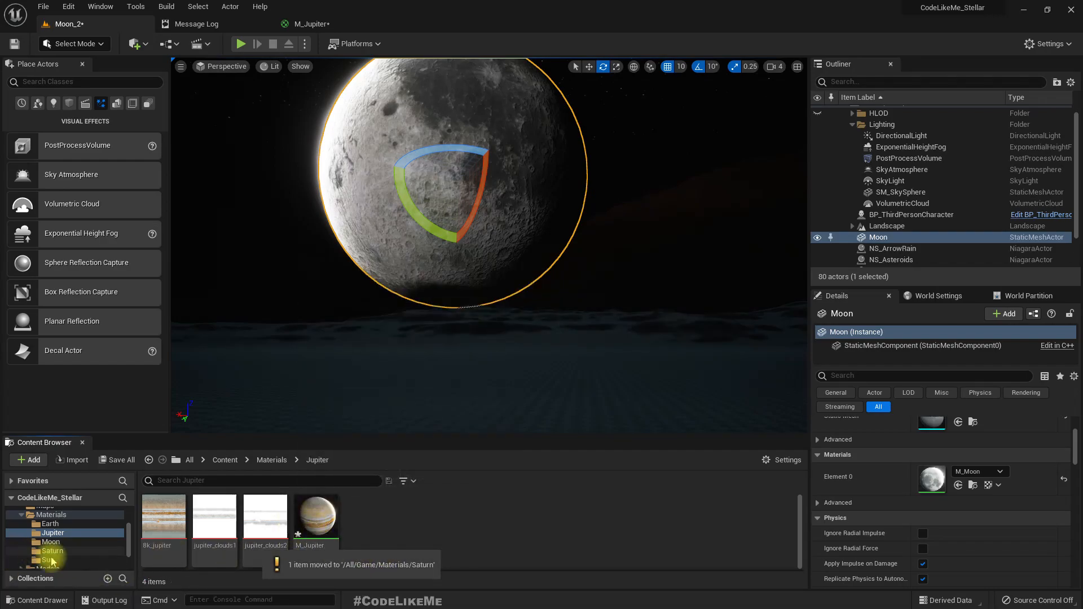
click(40, 552)
click(273, 531)
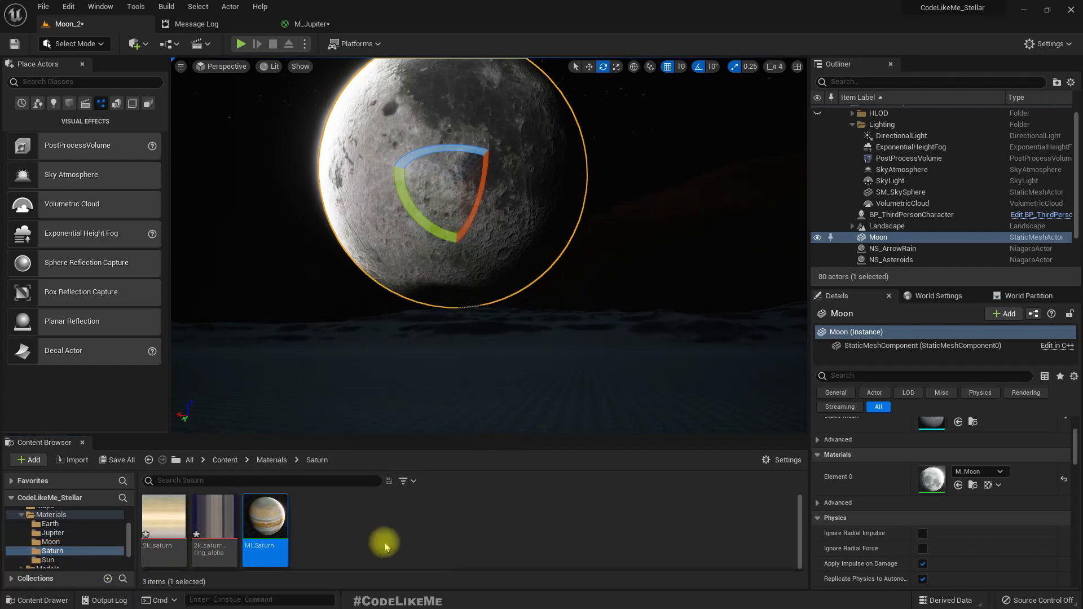
Override MI_Saturn's Main Texture with 2k_saturn, check the preview sphere, and return to the Moon_2 level.
double_click(266, 516)
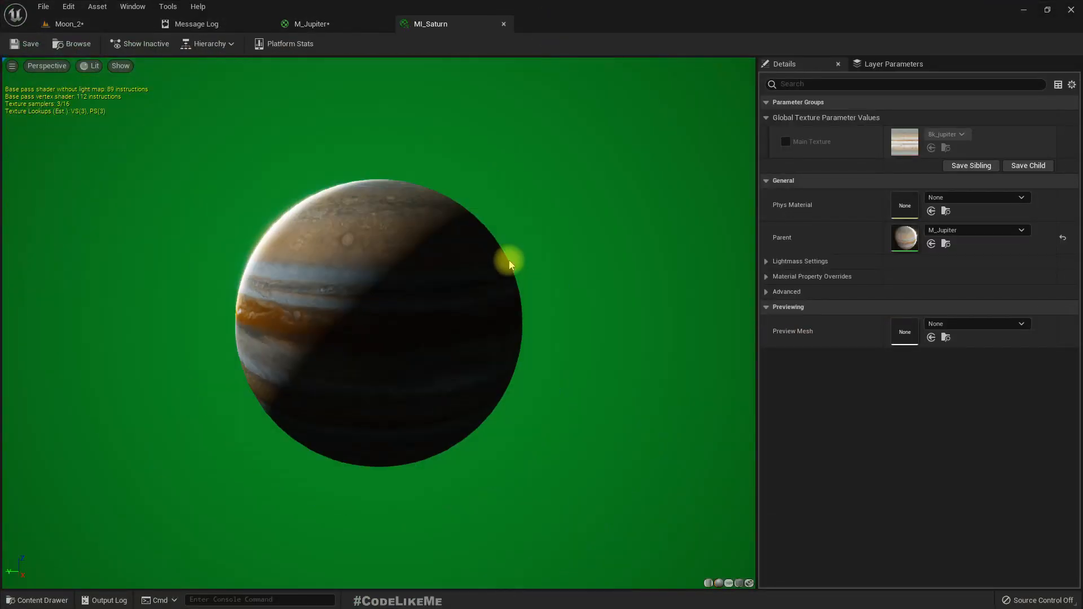
click(785, 141)
click(940, 135)
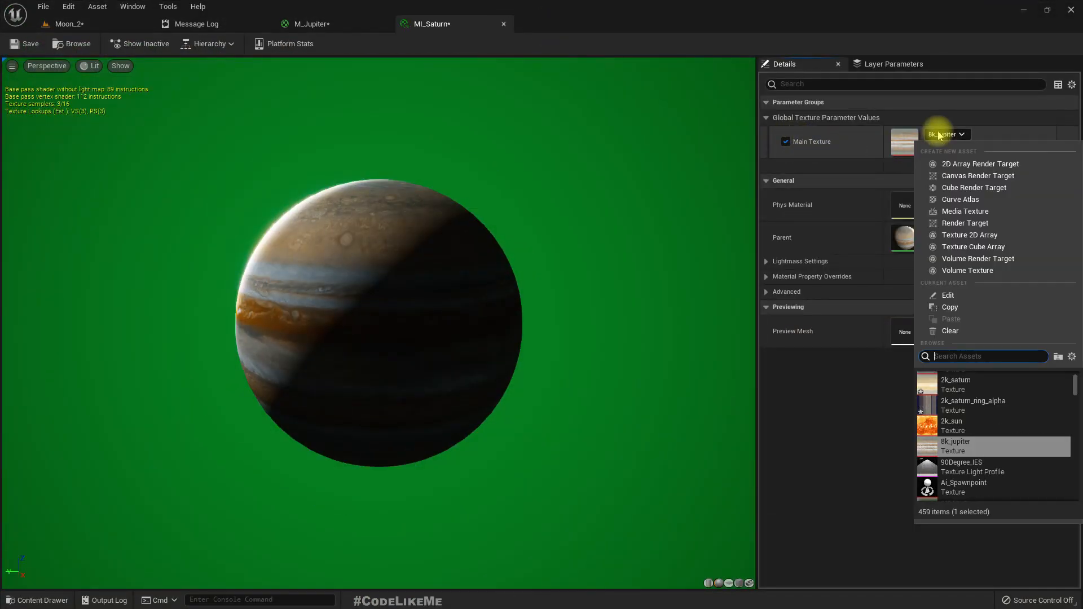
click(959, 381)
drag(345, 321, 351, 316)
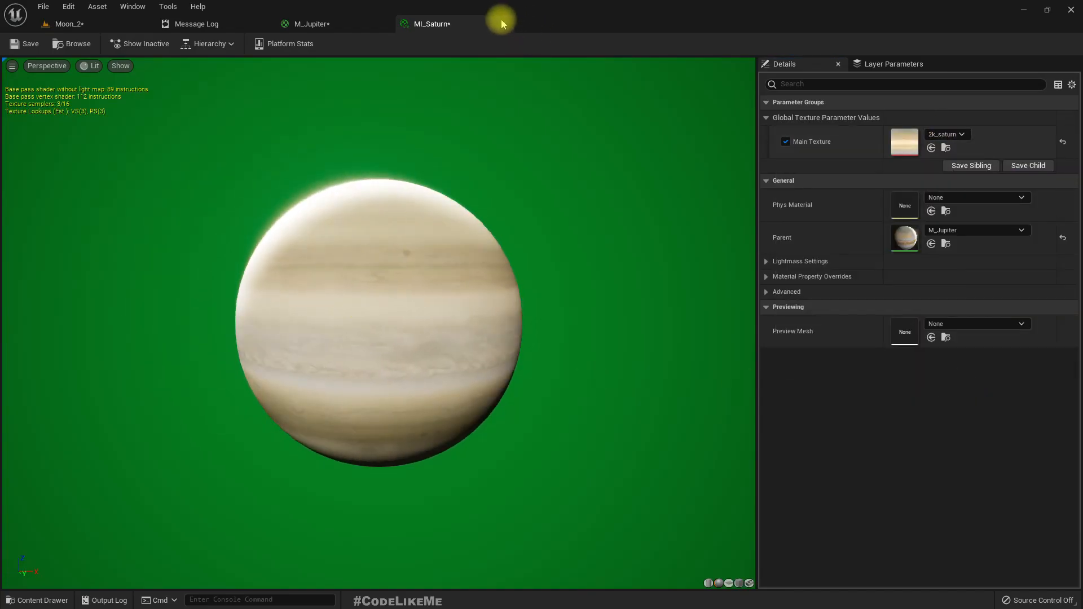
click(507, 25)
click(79, 23)
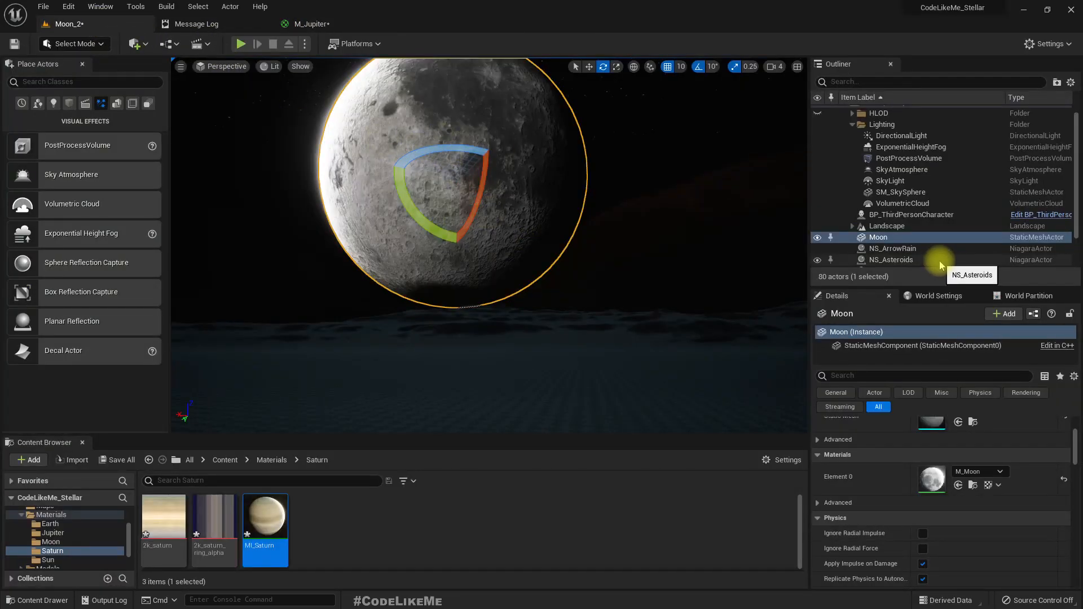
Rename the selected Moon actor as Saturn.
key(F2)
text(Saturn)
key(Return)
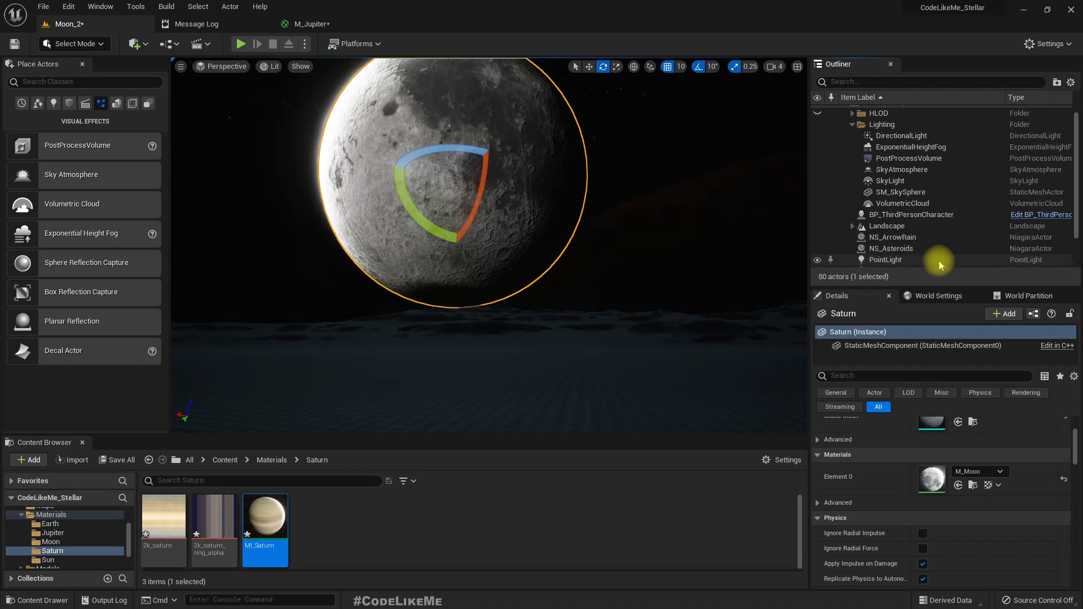
Try to rename the Moon_2 level asset in the Maps folder.
scroll(79, 539, up, 2)
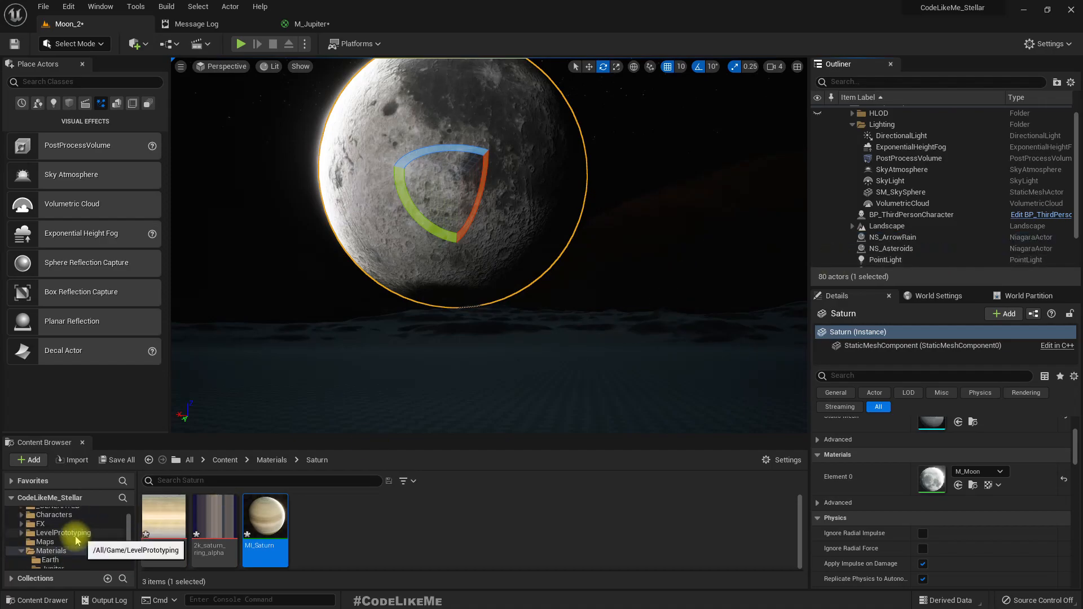
click(46, 541)
click(417, 518)
key(F2)
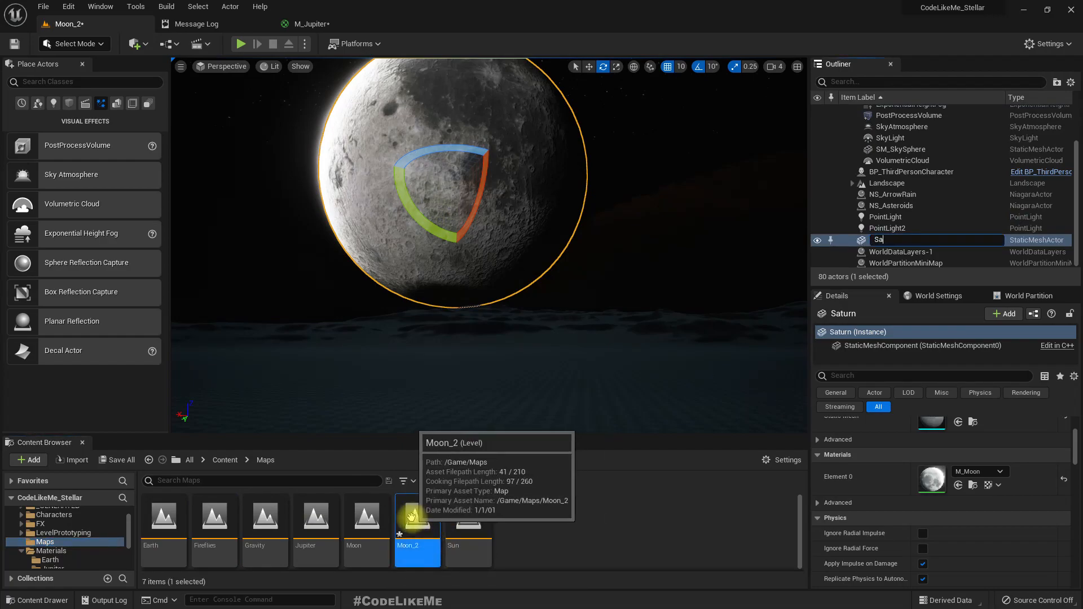
key(Return)
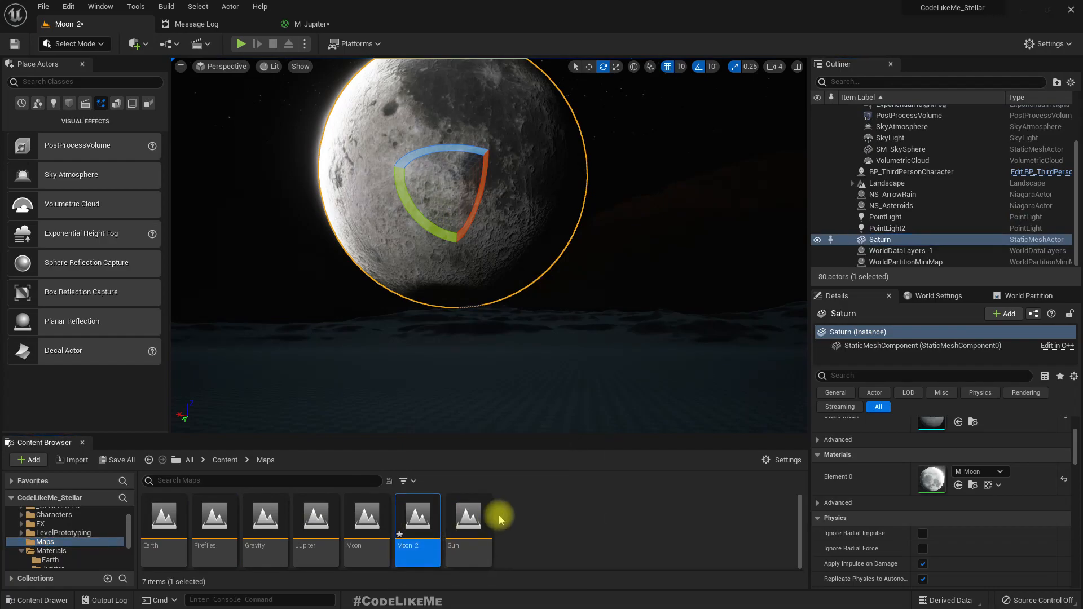
key(F2)
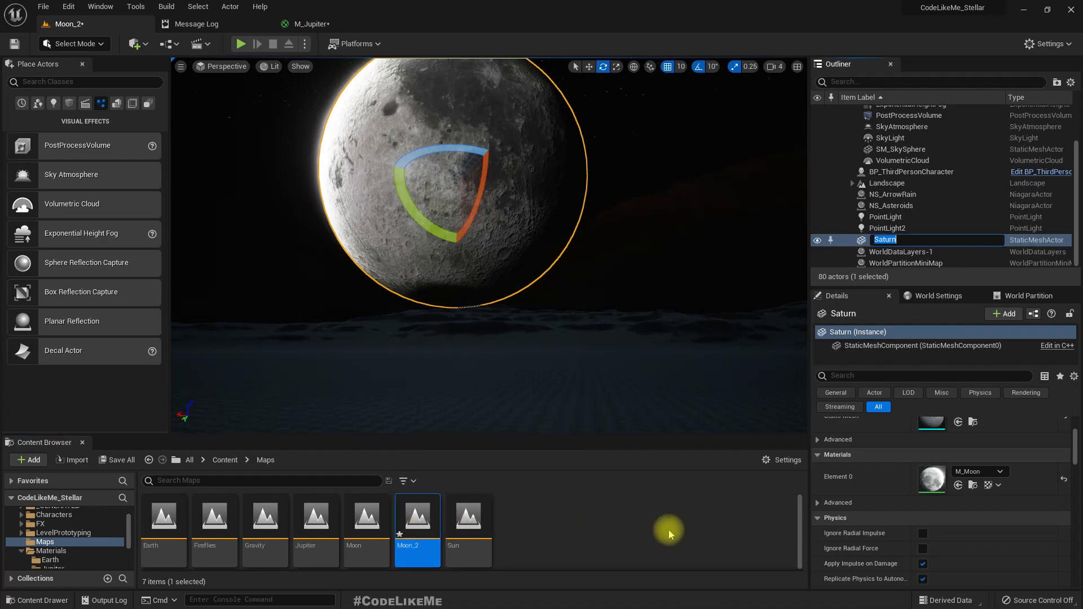
key(Return)
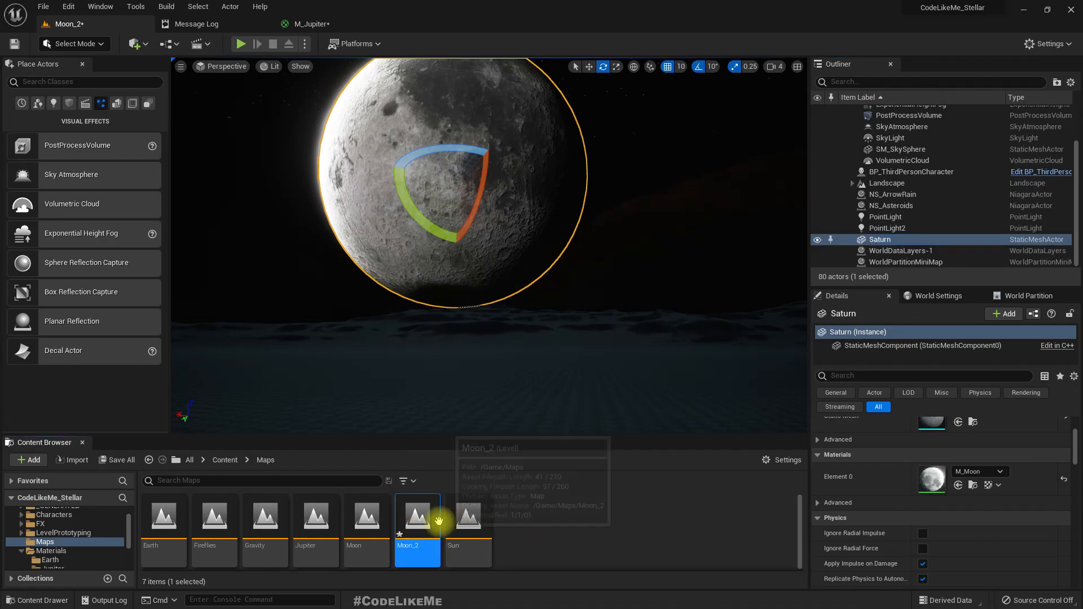
right_click(439, 520)
click(710, 528)
click(422, 517)
right_click(422, 516)
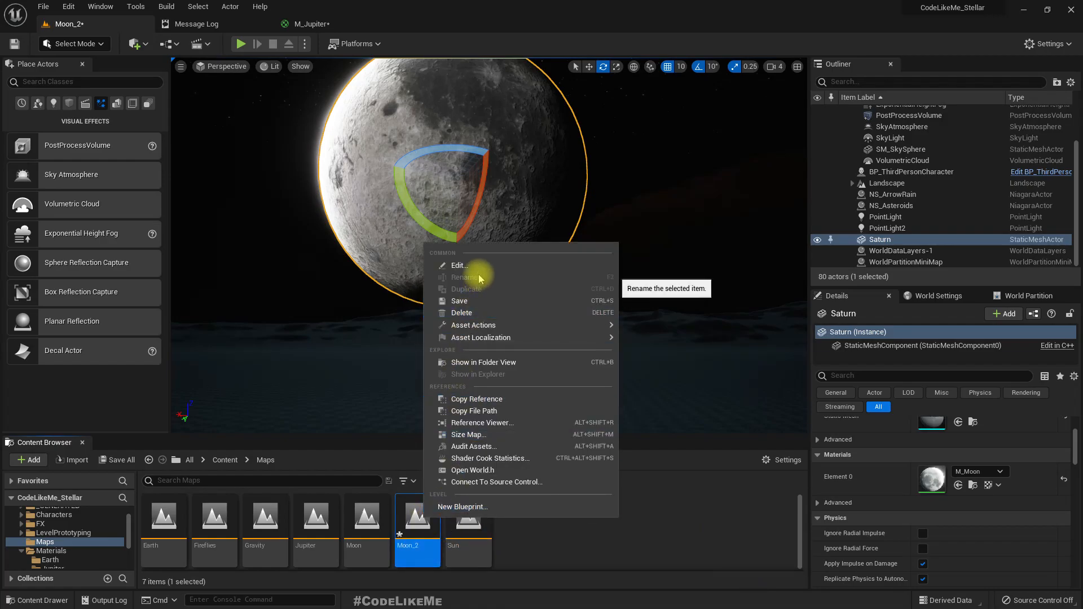
click(684, 539)
Assign MI_Saturn from the Materials/Saturn folder to the Saturn actor's Element 0 material slot and inspect the planet over the landscape.
right_drag(582, 276, 641, 346)
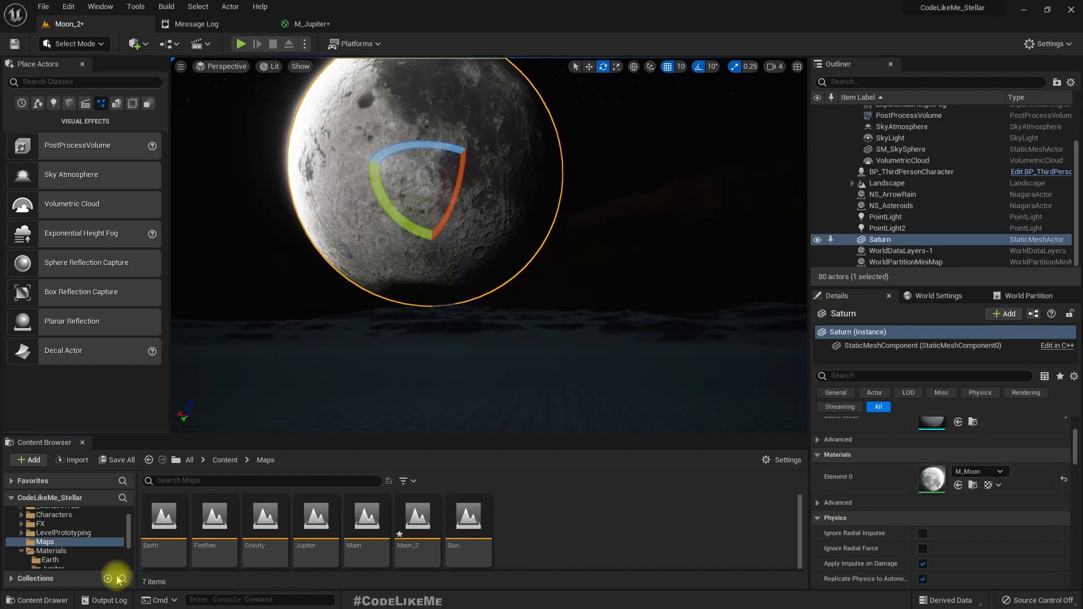
scroll(67, 556, down, 2)
click(52, 551)
click(265, 517)
click(988, 484)
right_drag(496, 278, 480, 262)
click(624, 150)
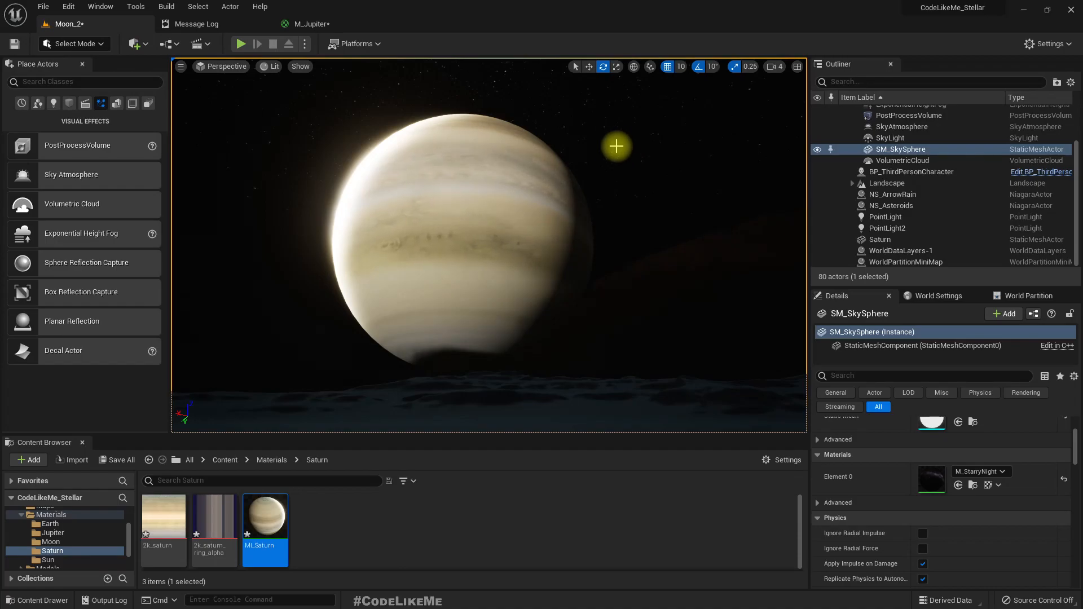
mouse_move(496, 193)
right_down()
mouse_move(525, 221)
mouse_move(498, 193)
right_up()
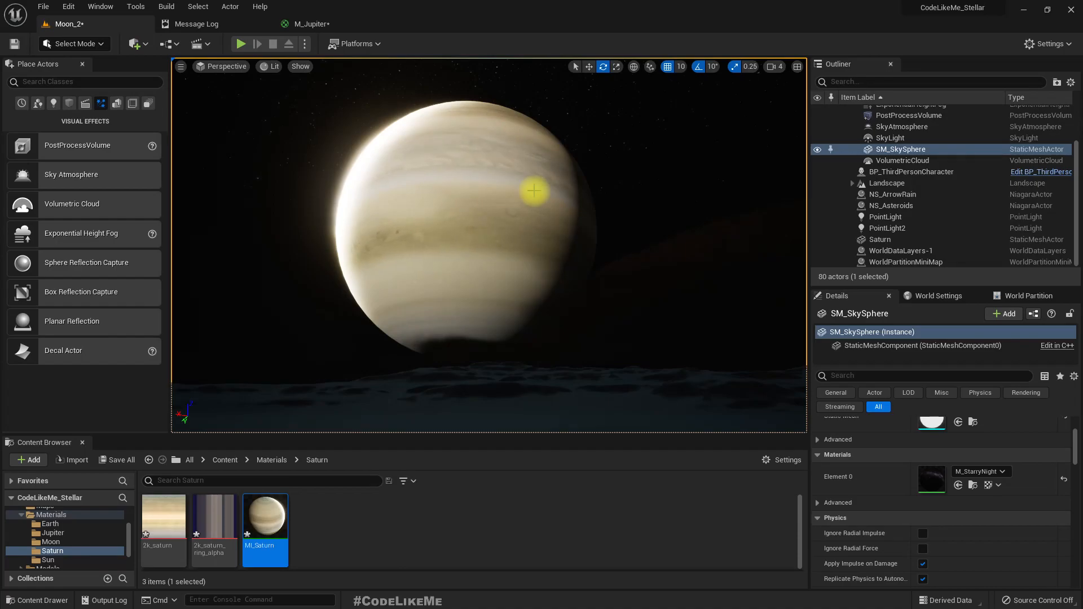
right_drag(529, 184, 529, 248)
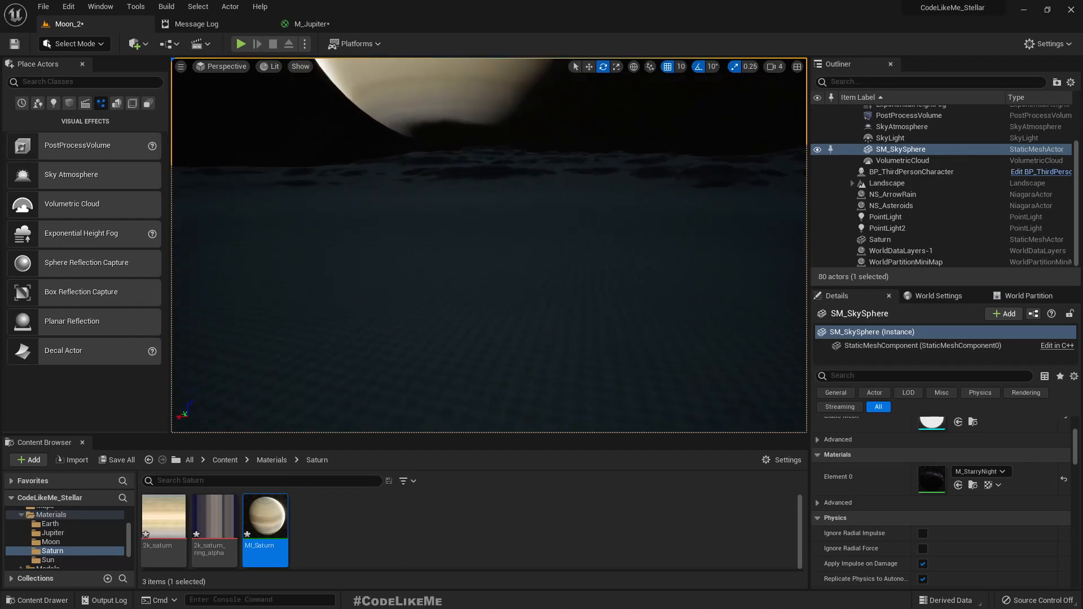
right_drag(529, 179, 474, 160)
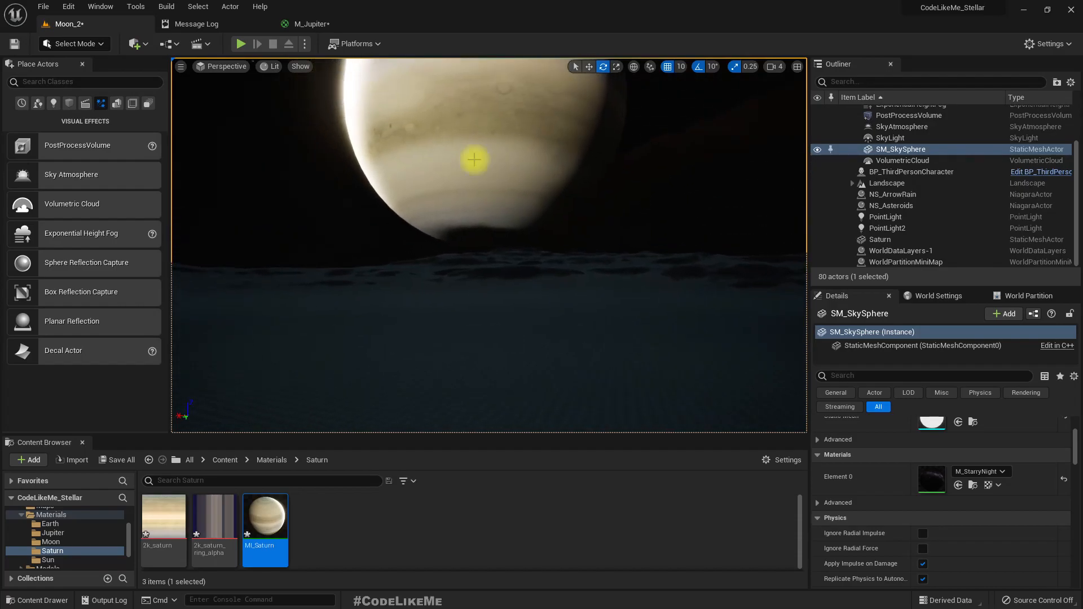
right_drag(399, 236, 399, 237)
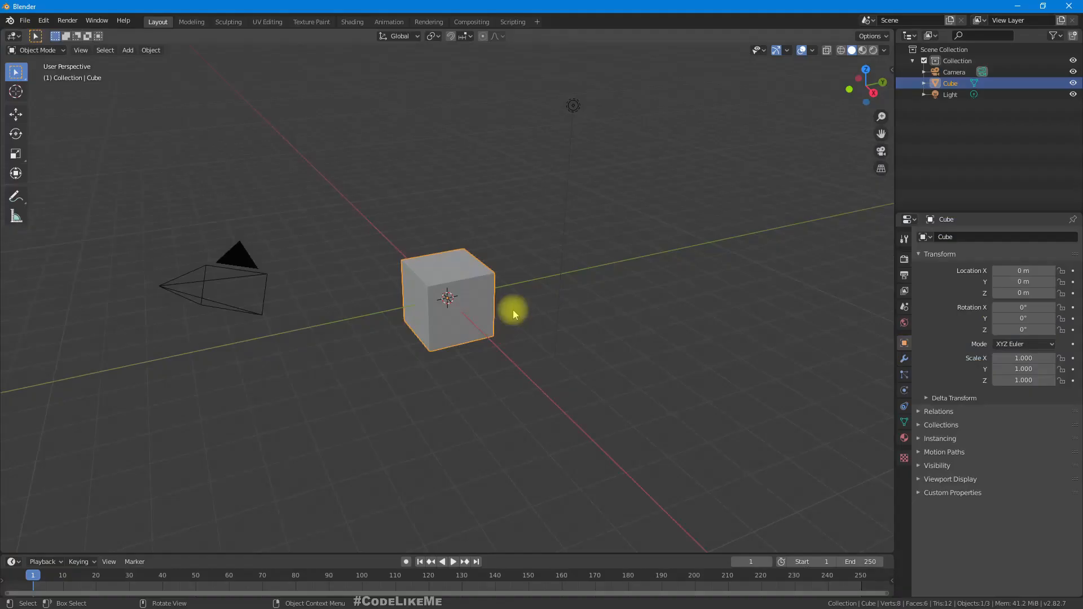
In Blender, delete the default cube and add a mesh circle at the origin.
key(Delete)
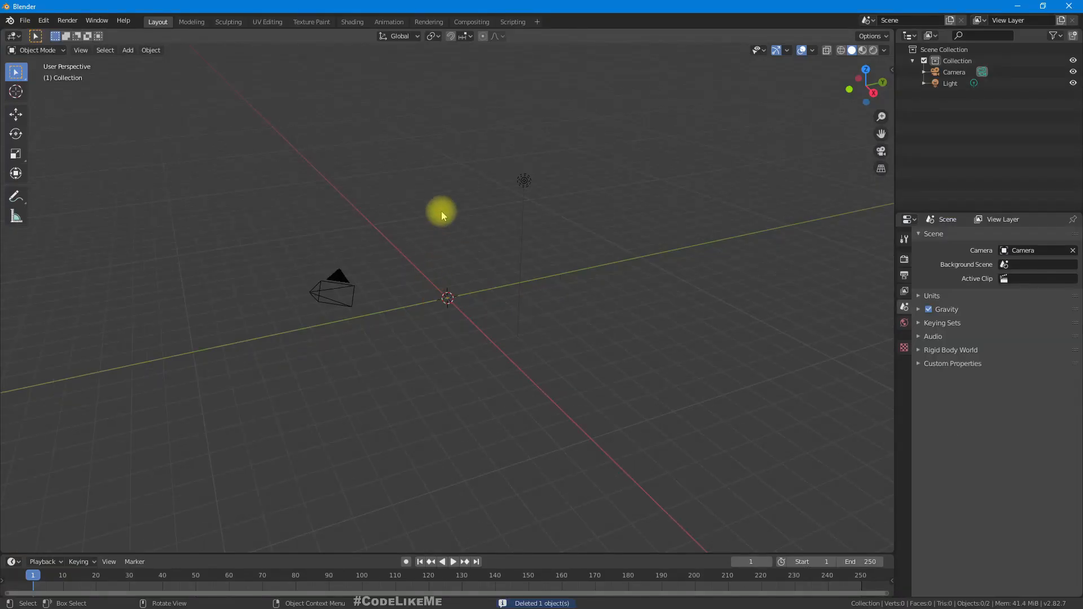
click(126, 50)
mouse_move(145, 63)
click(216, 86)
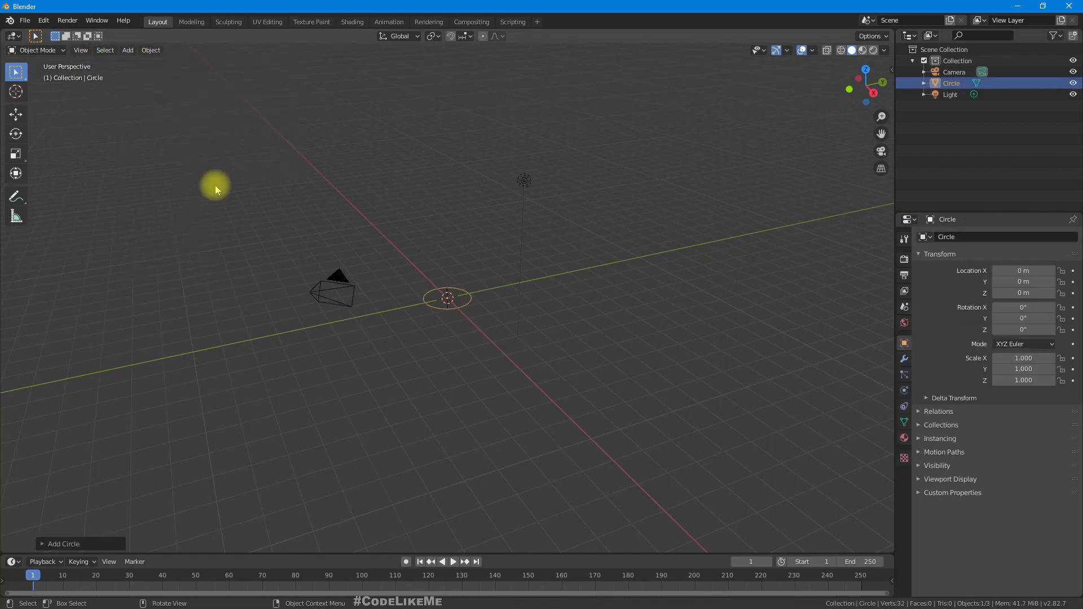
Set the new circle to 512 vertices and a radius of 50 m.
click(47, 545)
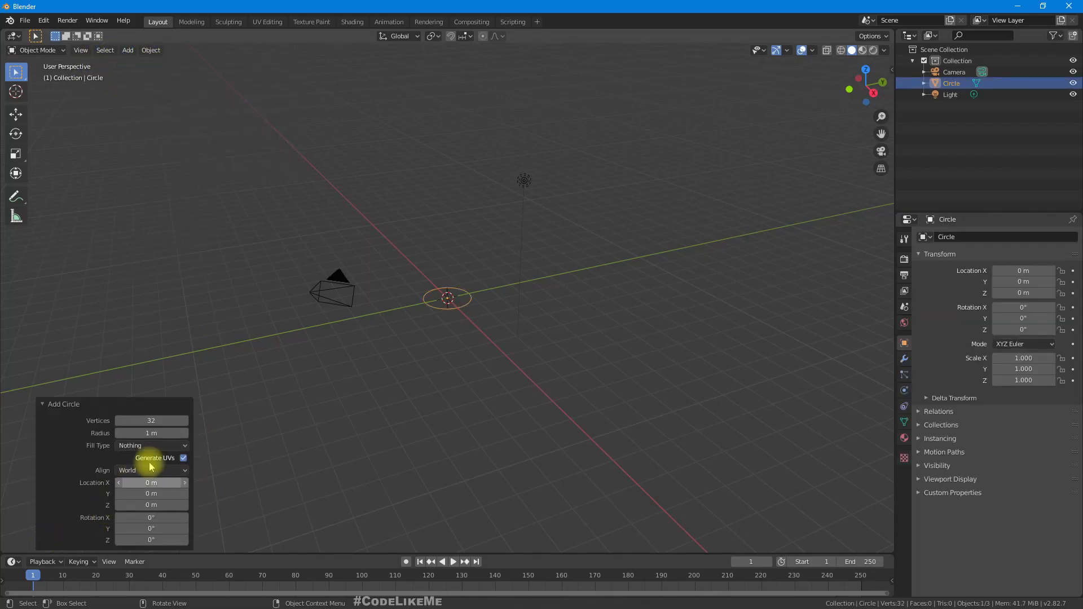
click(168, 421)
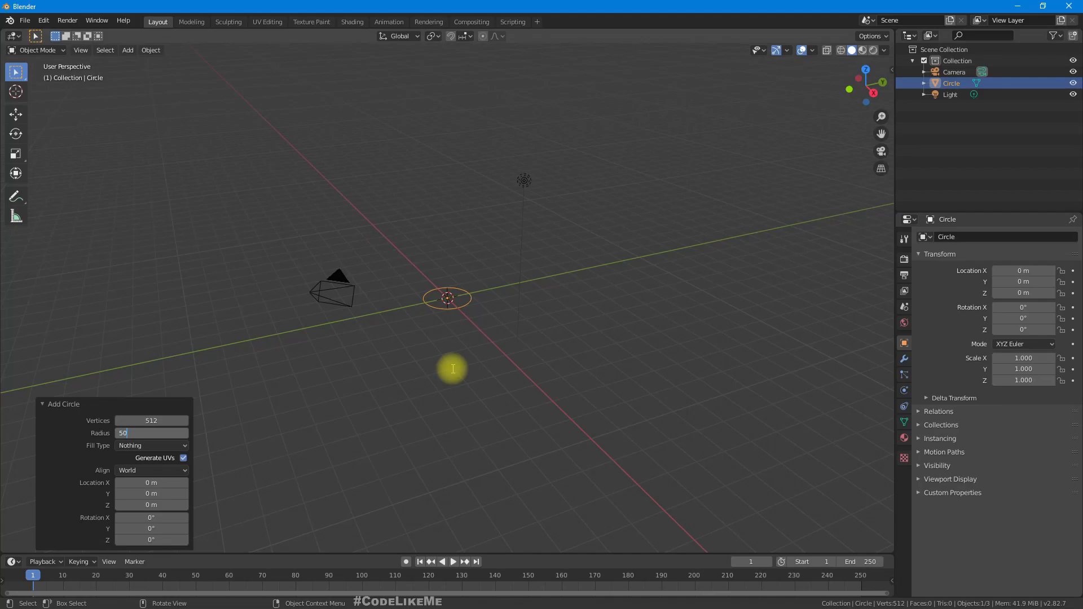
key(Return)
scroll(530, 306, down, 6)
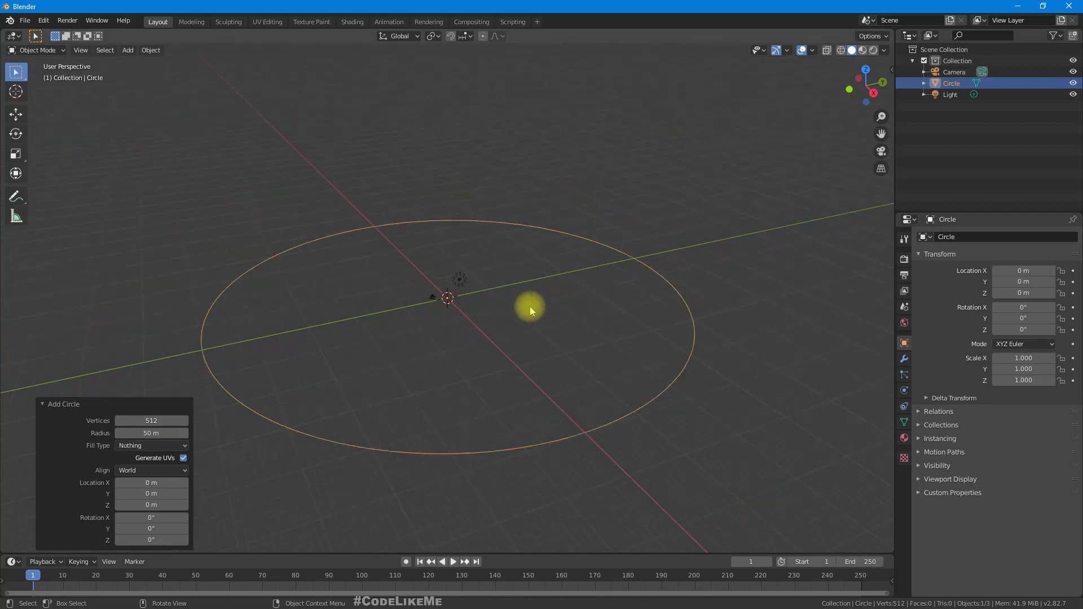
scroll(490, 307, up, 2)
middle_drag(493, 290, 464, 330)
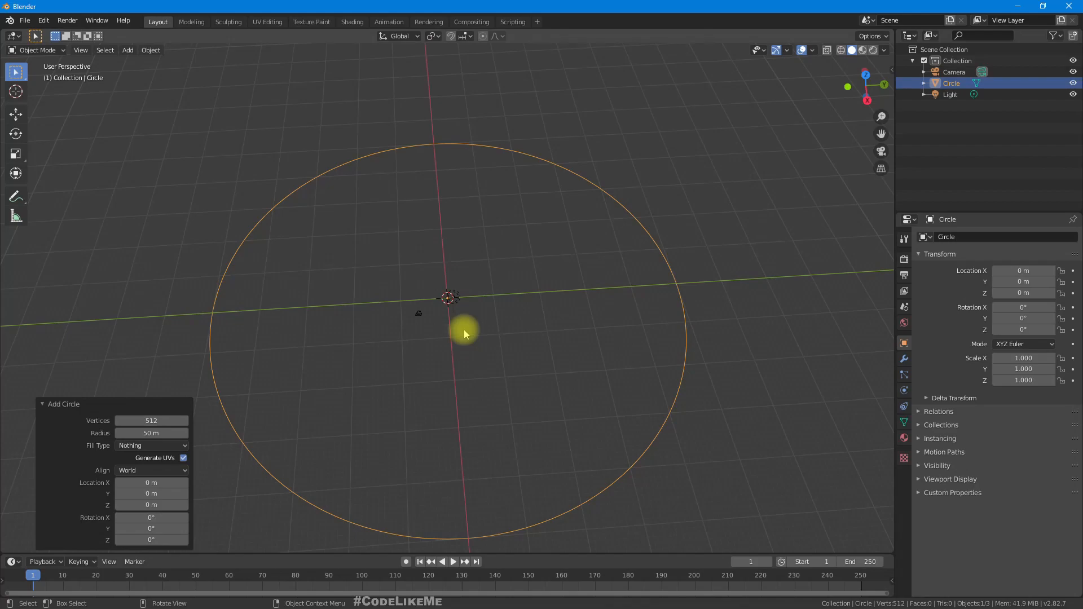
In Edit Mode, extrude the circle's outline and scale it inward to about 0.695 to form a flat ring.
click(37, 50)
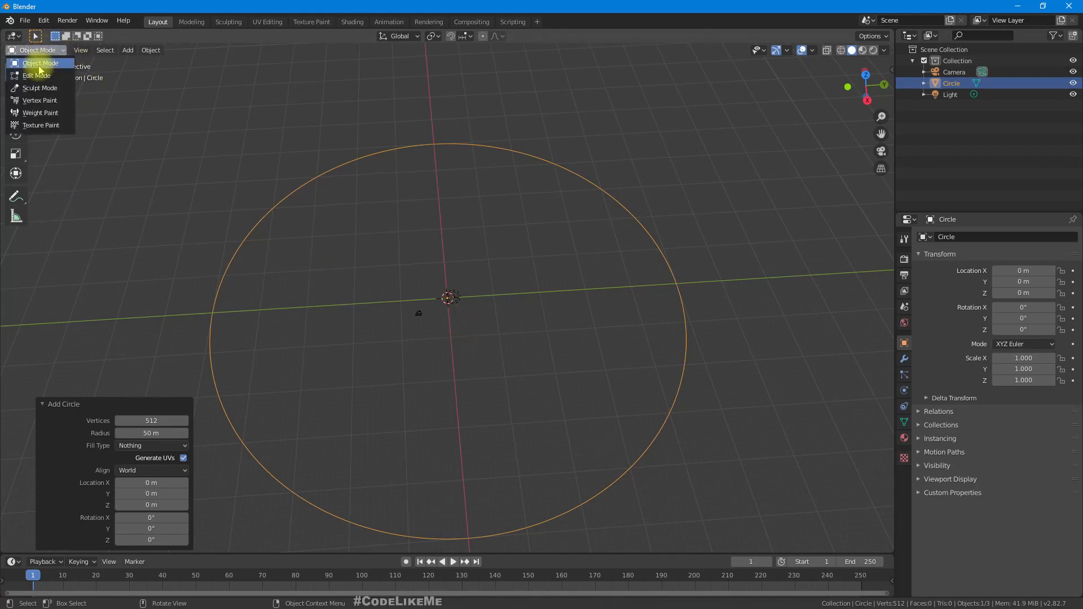
click(32, 76)
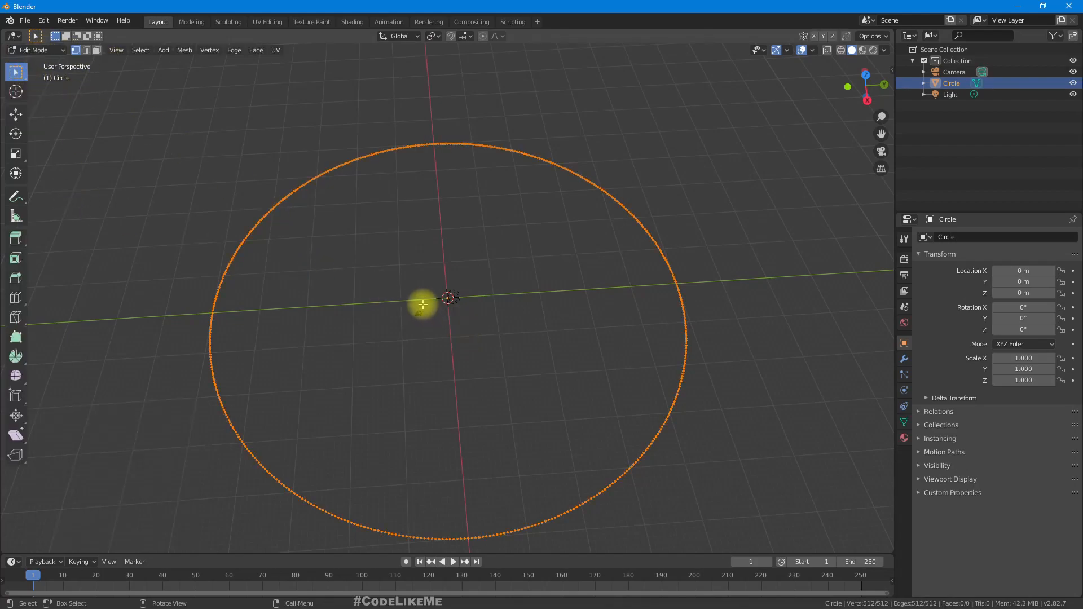
key(e)
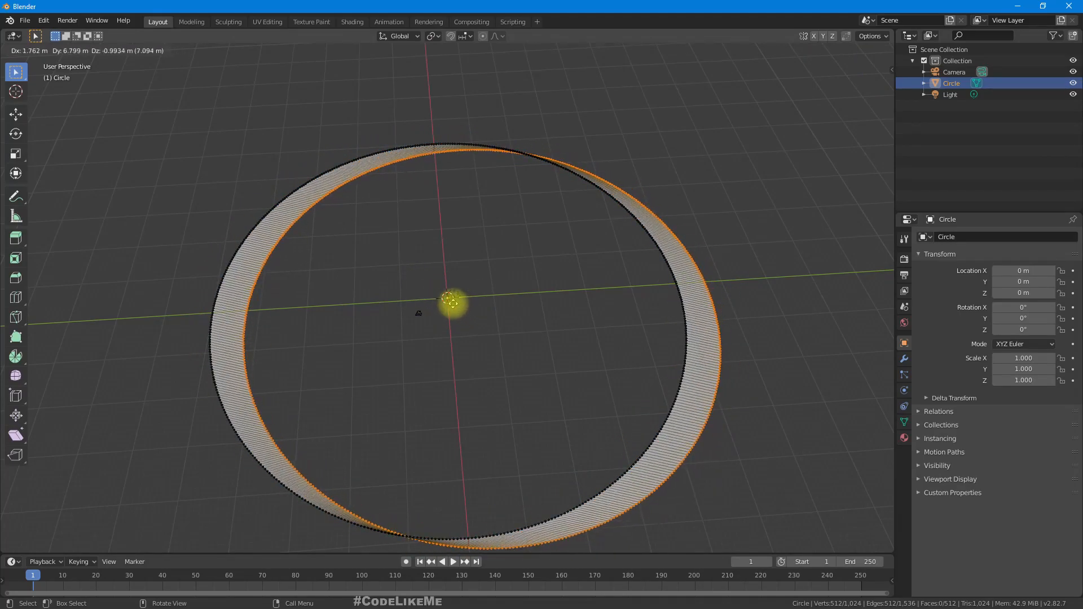
key(s)
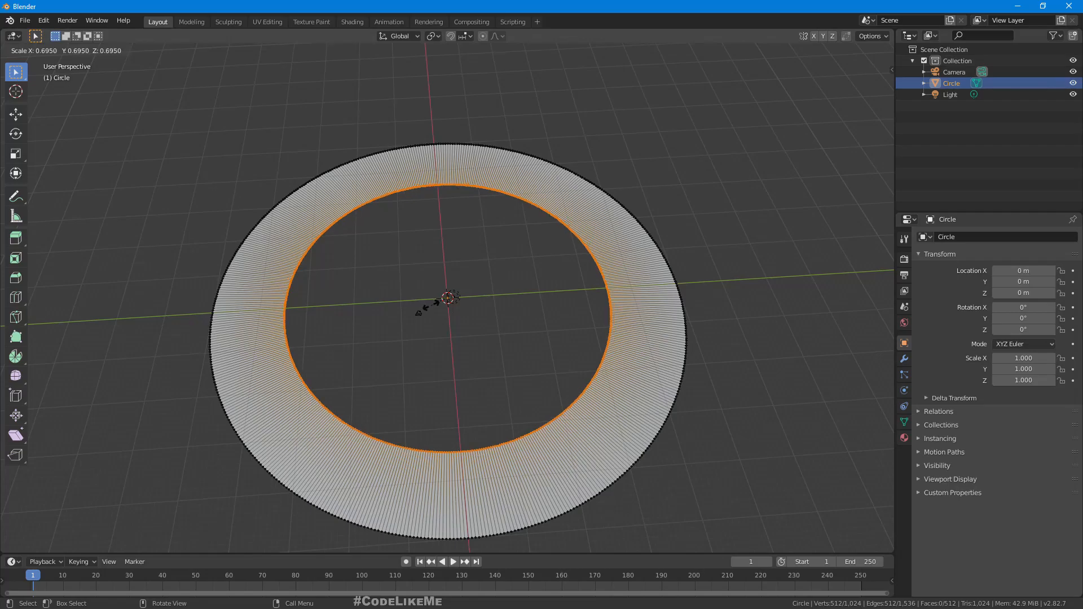
click(431, 305)
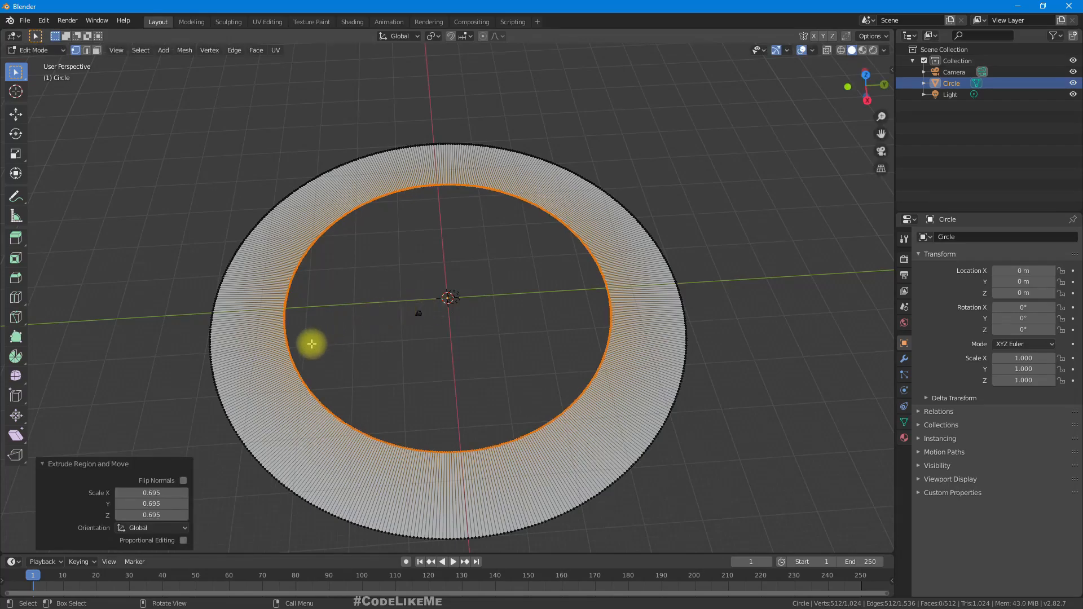
key(ctrl+s)
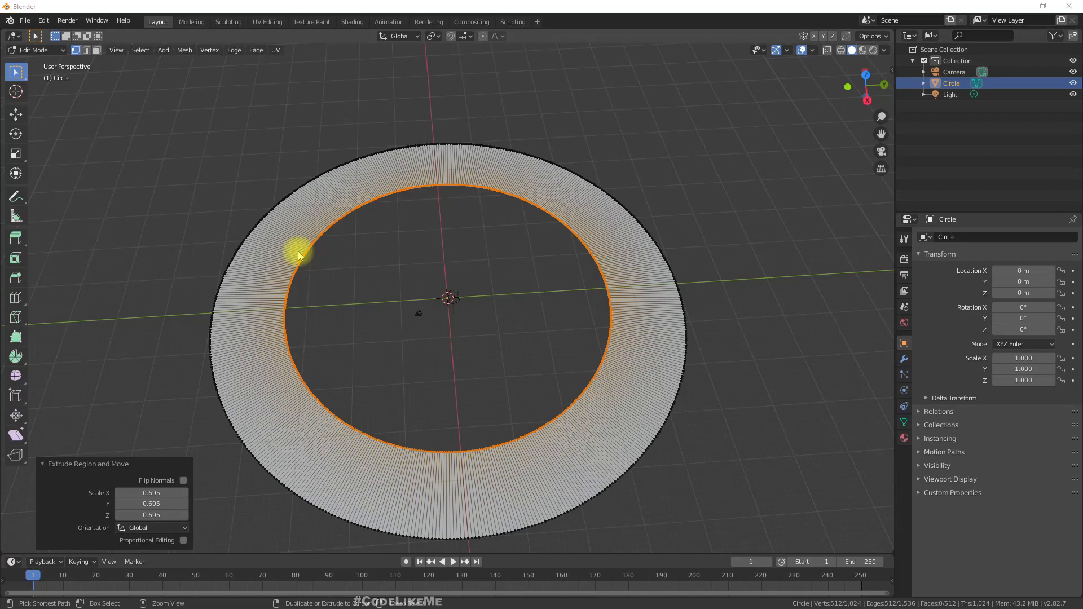
Open the UV Editing workspace, select a single ring face along the green Y axis, and unwrap it.
click(269, 22)
middle_drag(608, 268, 575, 307)
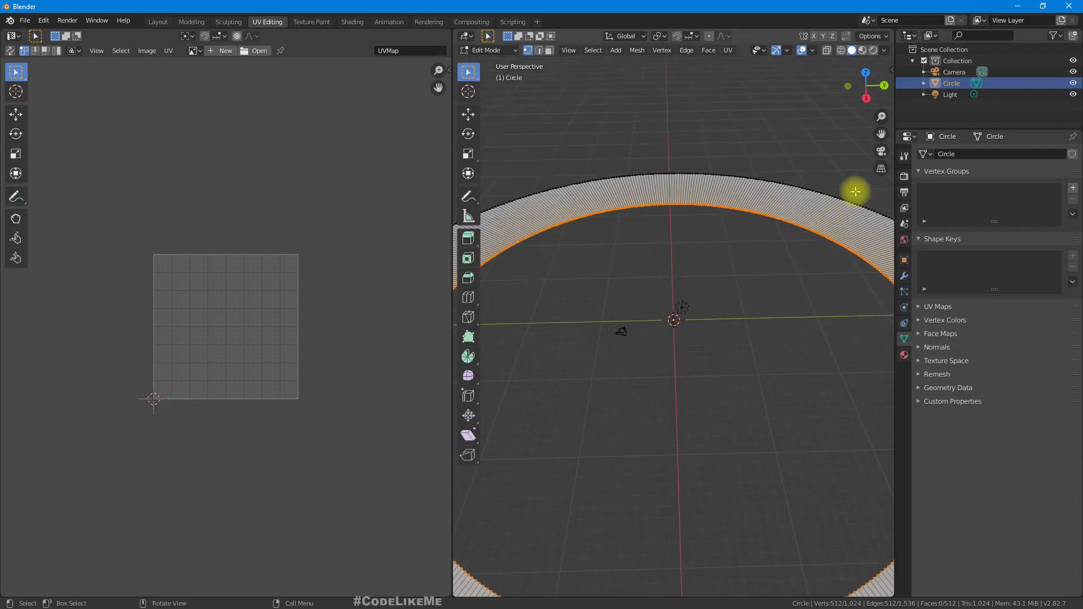
drag(882, 134, 1080, 140)
key(alt+a)
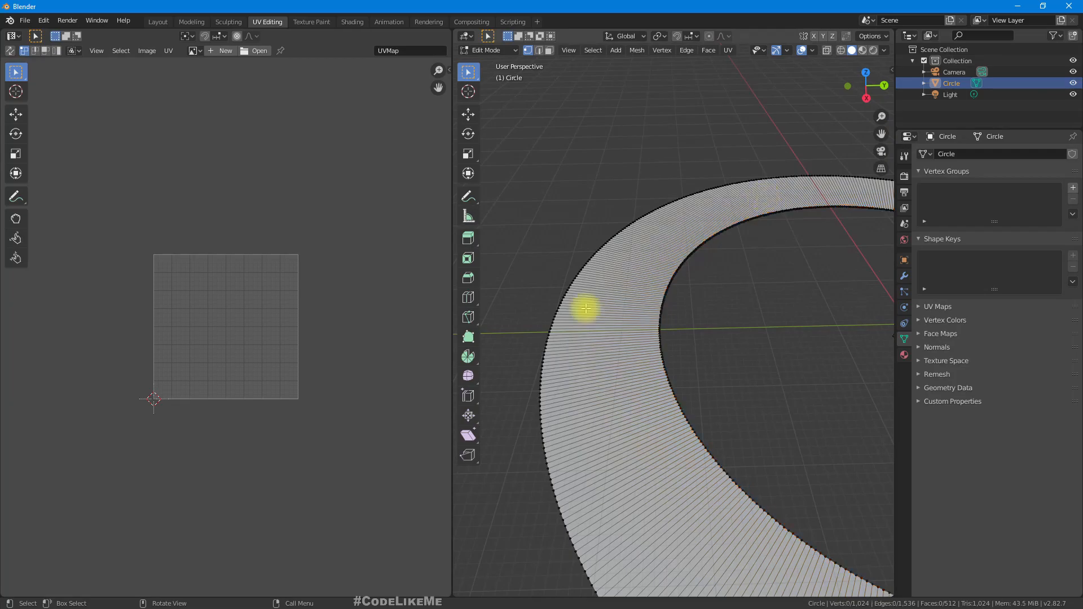
click(550, 51)
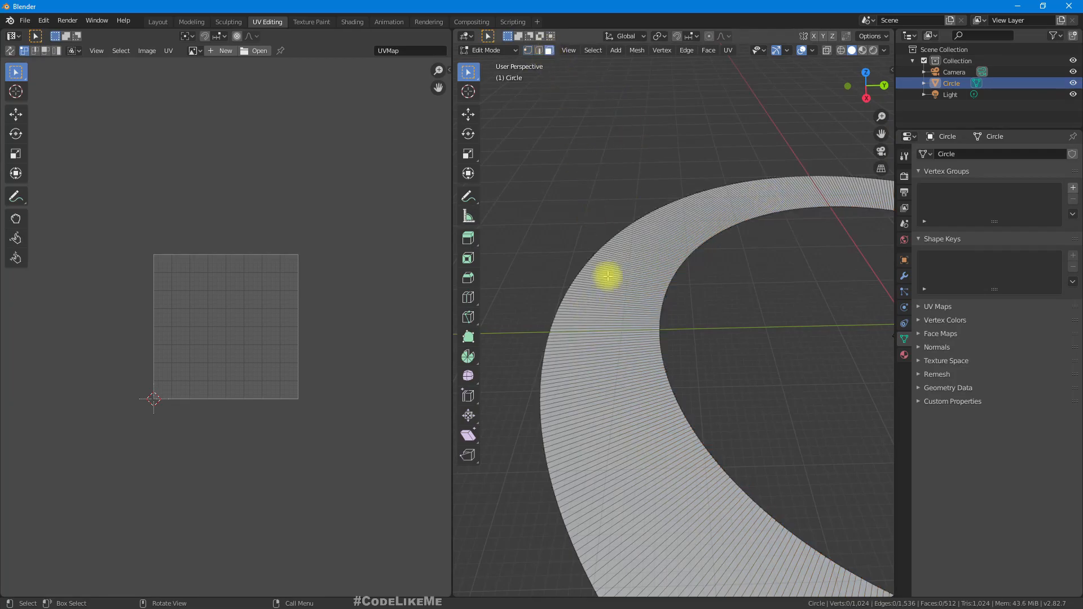
click(581, 329)
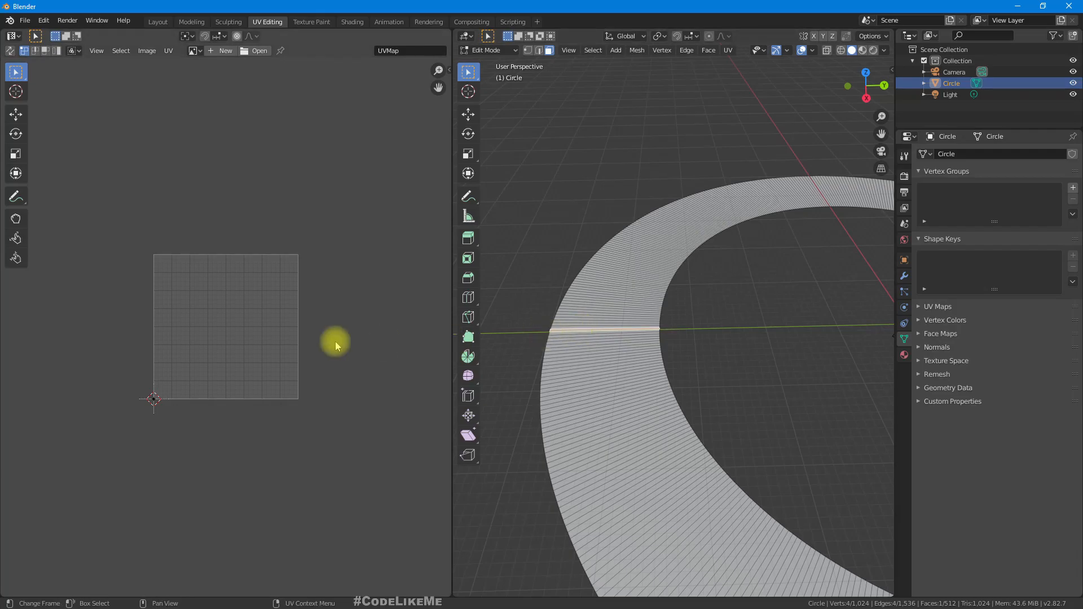
right_click(242, 274)
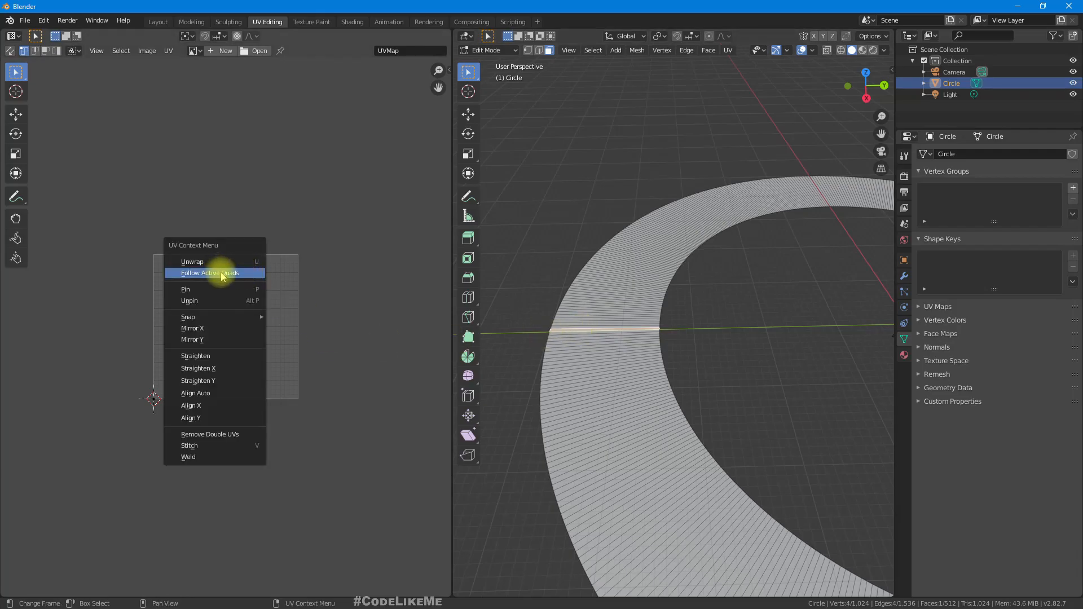
click(221, 276)
right_click(221, 276)
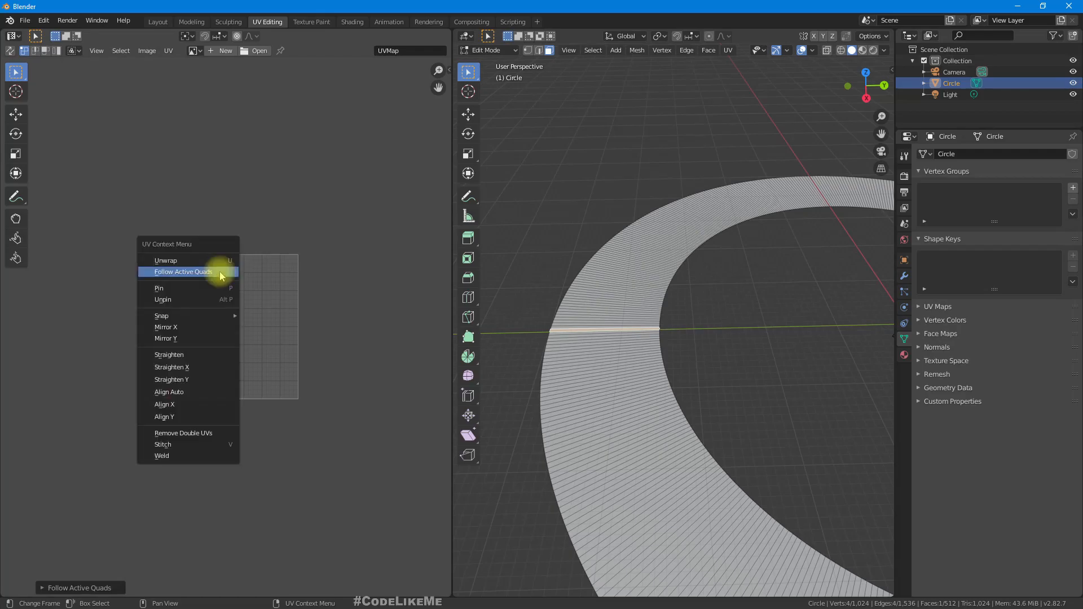
click(182, 252)
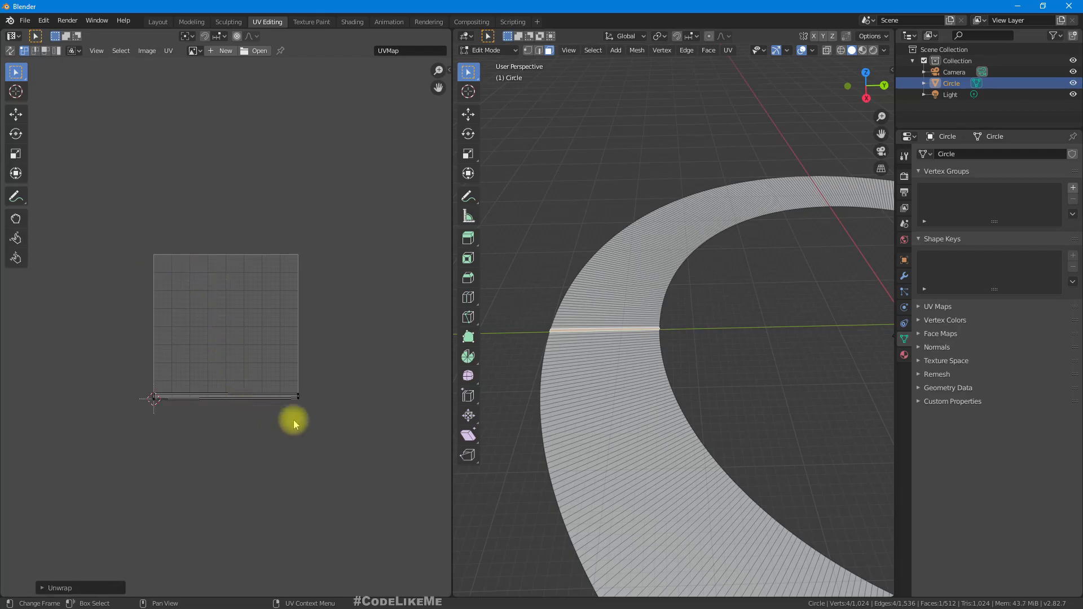
Move the unwrapped face's two upper UV vertices up by about 0.96 so the face fills the UV square.
scroll(129, 394, up, 3)
drag(80, 394, 373, 437)
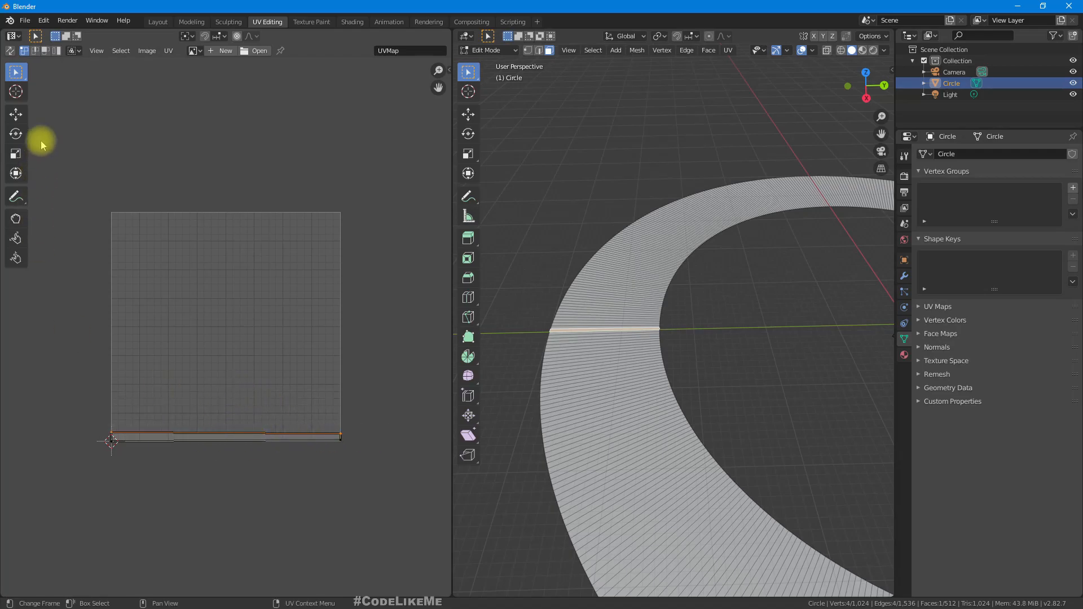
click(16, 114)
drag(225, 389, 234, 162)
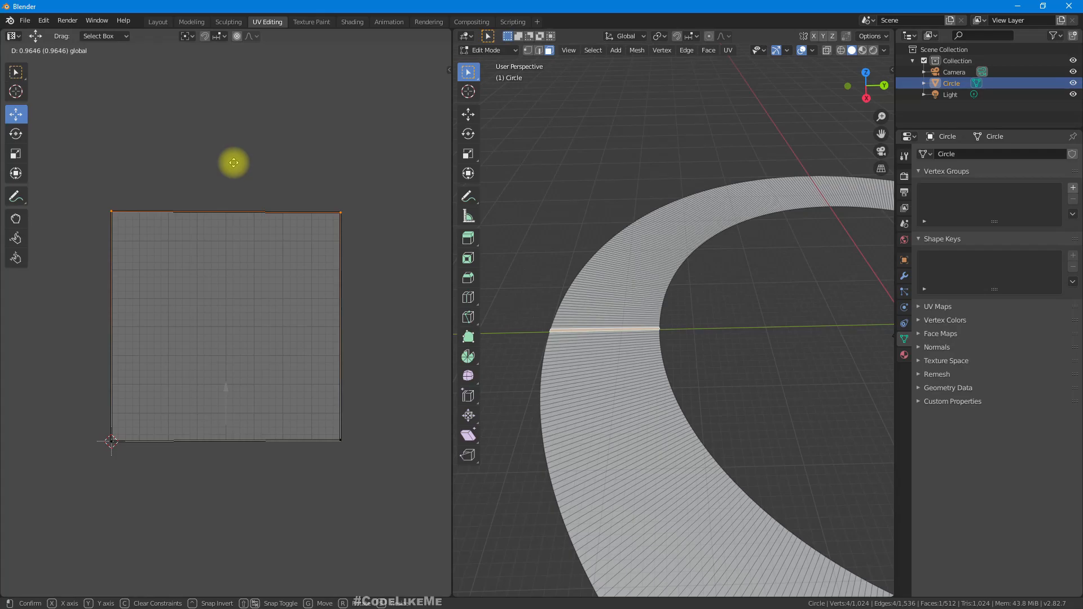
drag(234, 163, 235, 163)
scroll(344, 208, up, 3)
scroll(348, 209, down, 1)
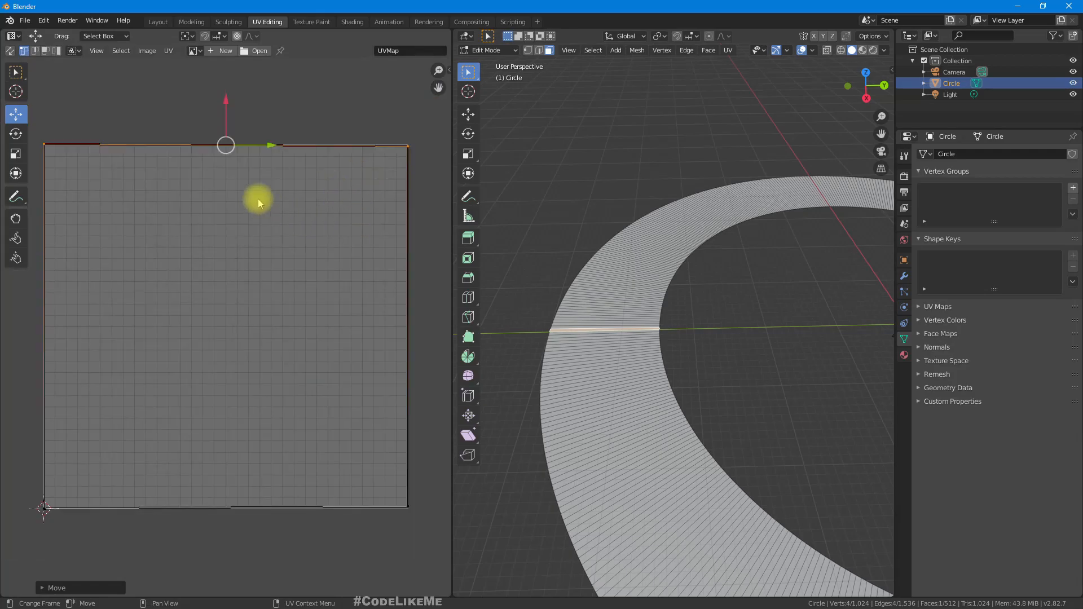
Select the face's upper-right UV vertex and move it vertically to align with the UV square's corner.
drag(361, 100, 423, 155)
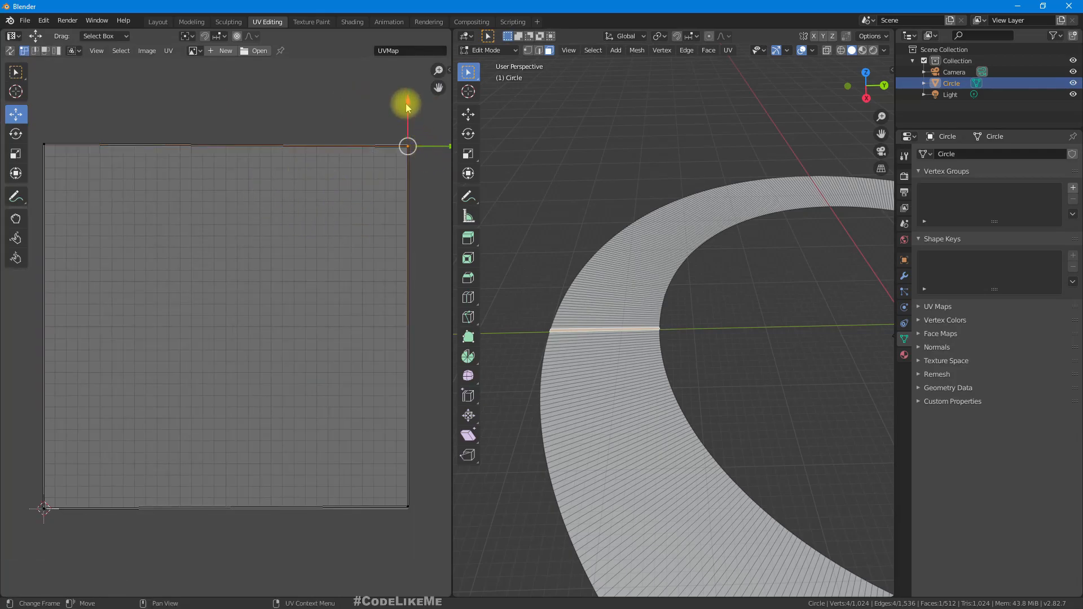
drag(406, 100, 408, 98)
right_click(130, 103)
Select the face's lower-right UV vertex and move it vertically onto the UV square's bottom corner.
middle_drag(269, 112, 259, 603)
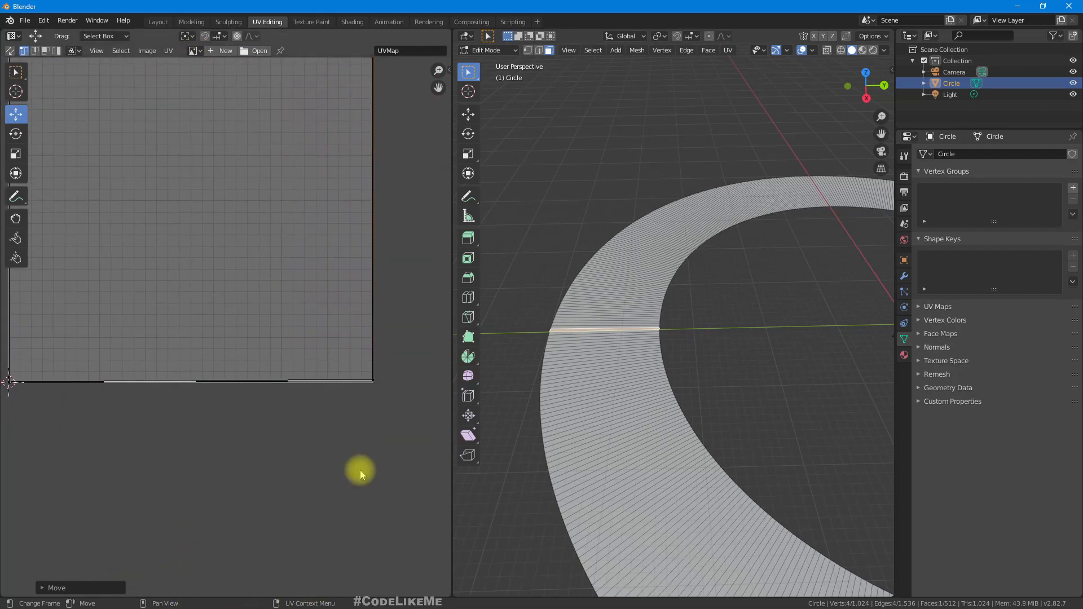
scroll(362, 470, up, 2)
middle_drag(369, 465, 203, 409)
drag(238, 320, 344, 406)
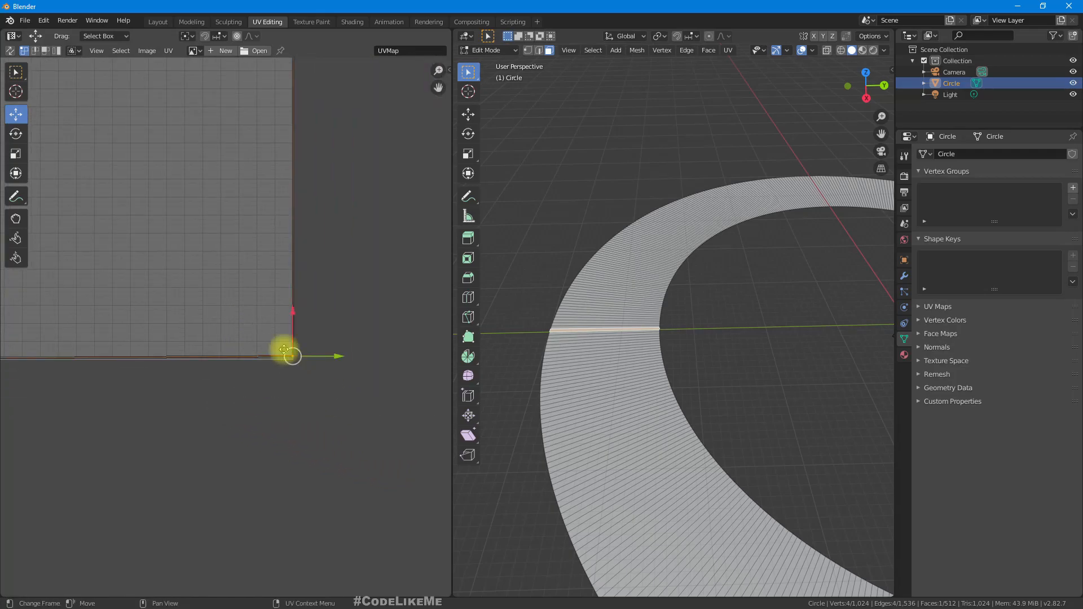
drag(293, 312, 296, 344)
drag(250, 313, 333, 399)
drag(295, 315, 294, 317)
Check the lower-left UV vertex, move the upper-left one down onto the UV square's corner, and clear the UV selection.
middle_drag(206, 421, 229, 421)
scroll(227, 364, up, 3)
drag(228, 356, 366, 462)
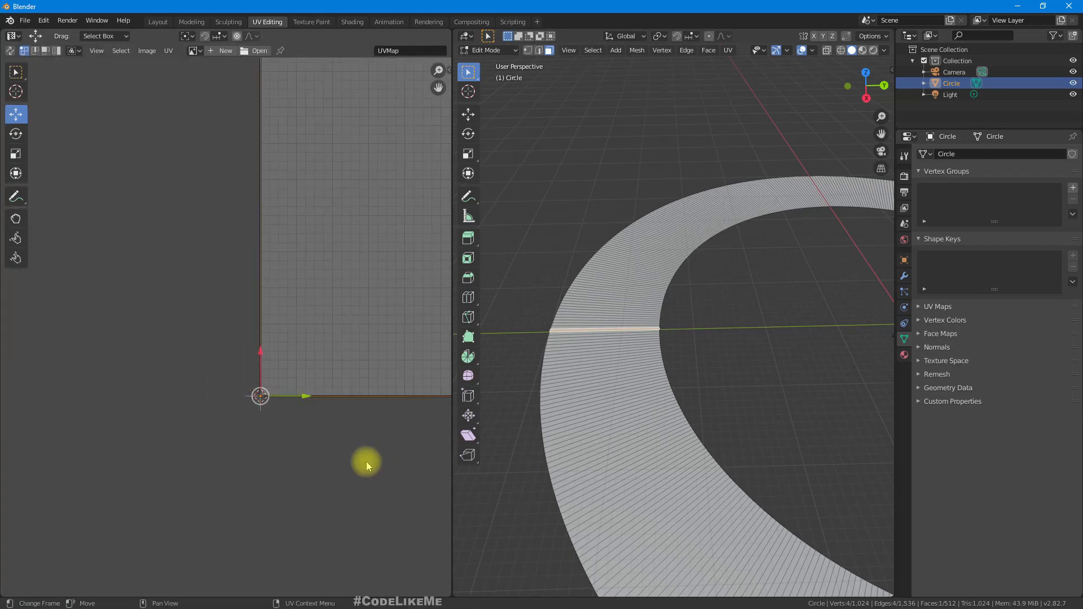
scroll(339, 454, down, 4)
middle_drag(192, 197, 149, 465)
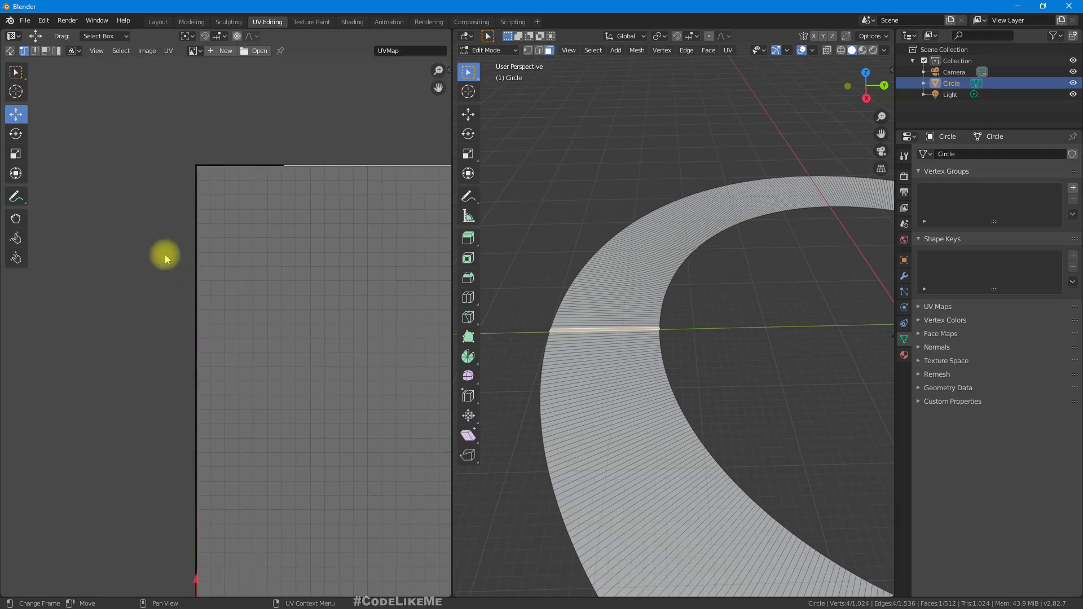
scroll(187, 182, up, 4)
scroll(187, 182, down, 2)
middle_drag(117, 139, 133, 323)
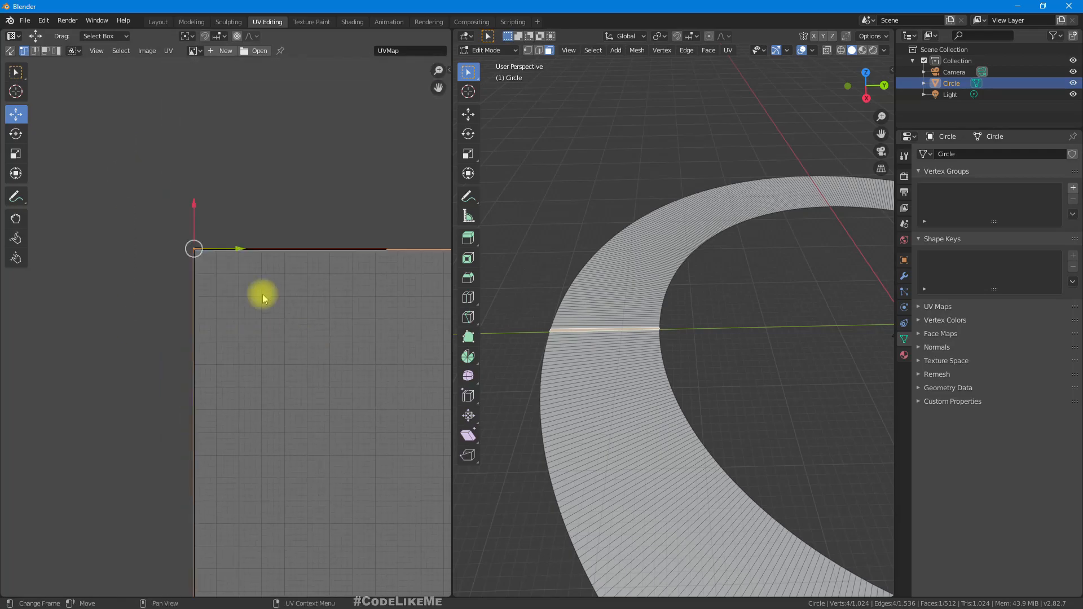
drag(193, 206, 192, 216)
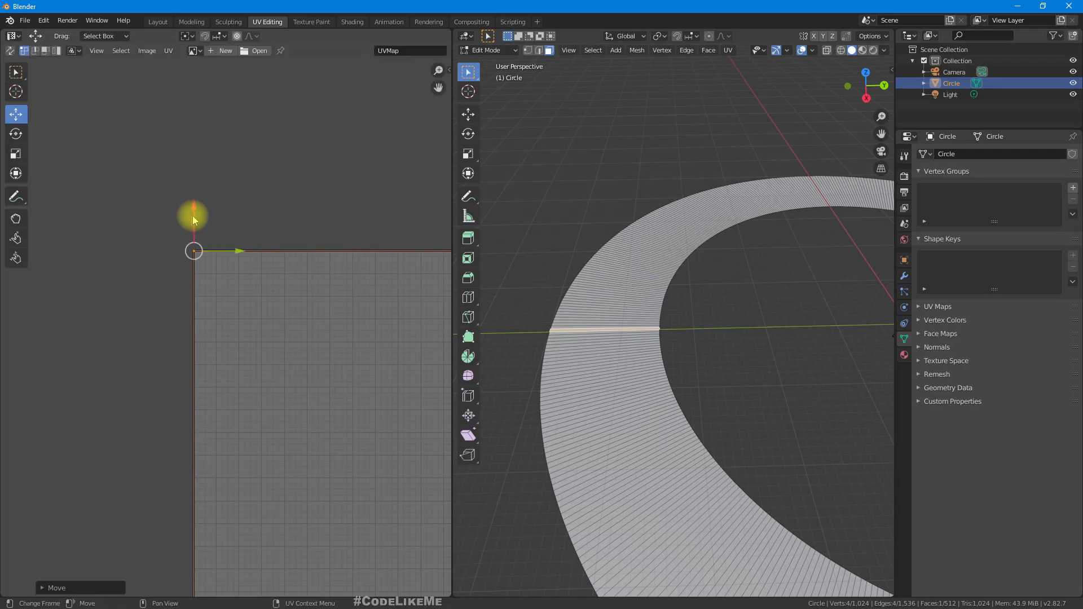
scroll(176, 275, down, 5)
middle_drag(297, 245, 222, 171)
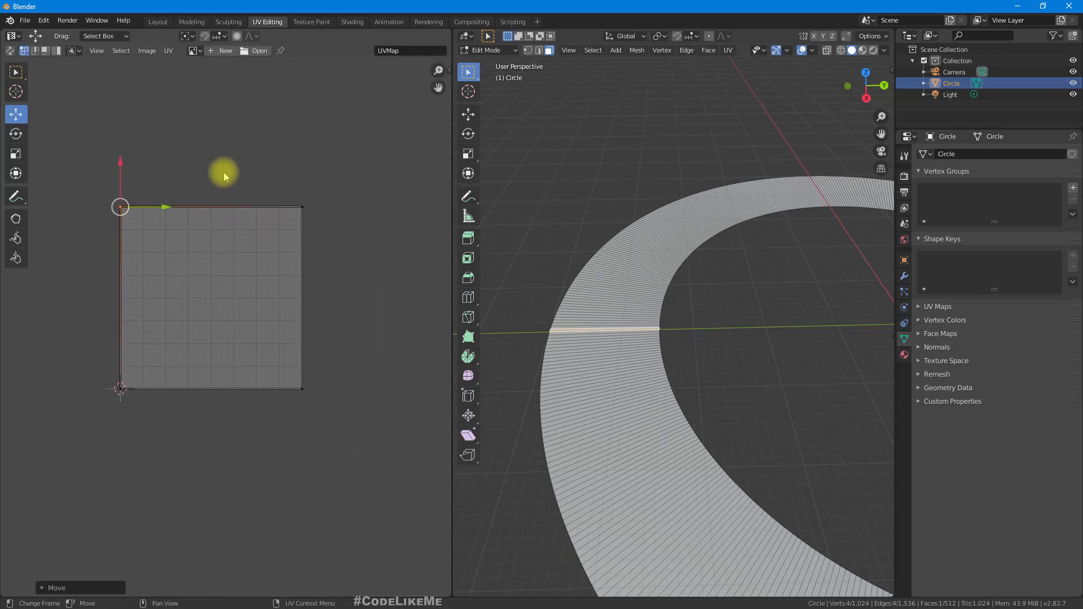
click(399, 293)
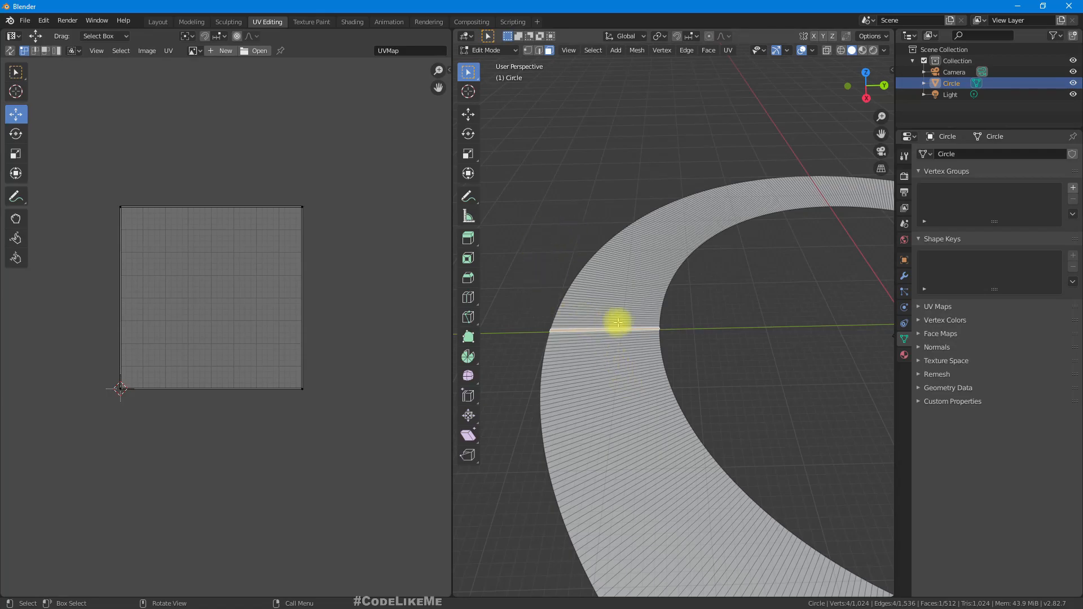
Select all ring faces and unwrap them with Follow Active Quads from the squared face.
scroll(581, 237, down, 3)
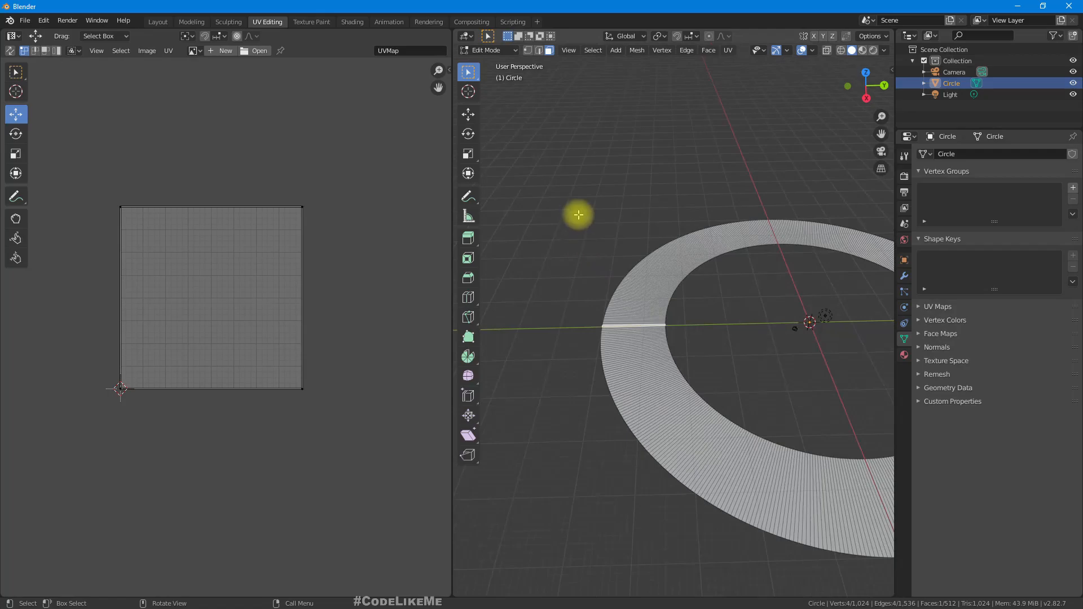
click(579, 215)
key(a)
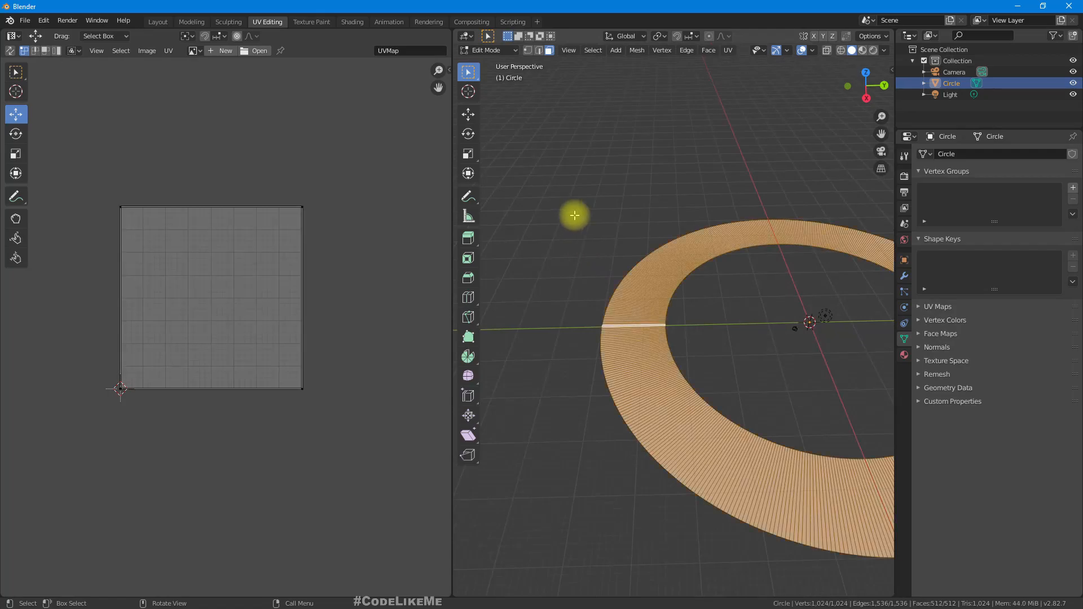
right_click(205, 235)
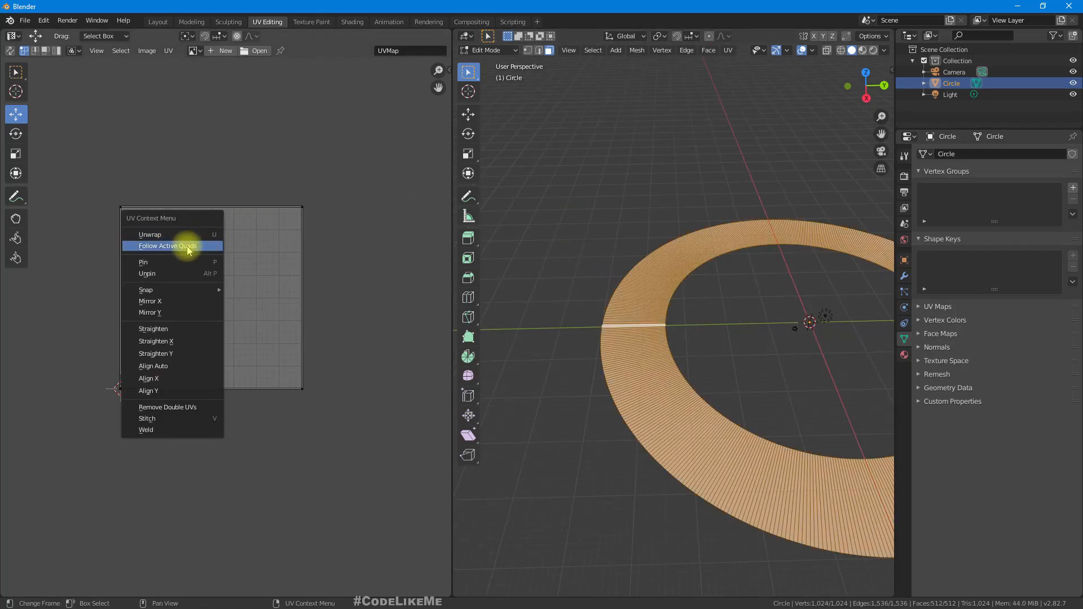
click(187, 247)
scroll(246, 283, down, 10)
scroll(254, 283, up, 7)
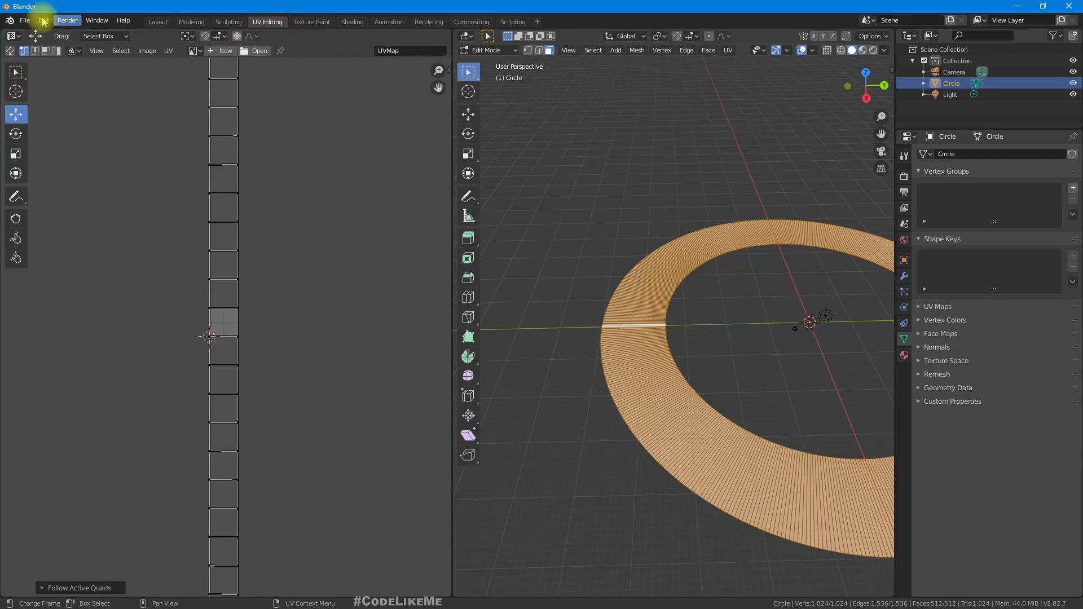
Export the ring as an FBX file named saturn_rings.fbx in the Downloads folder.
click(24, 21)
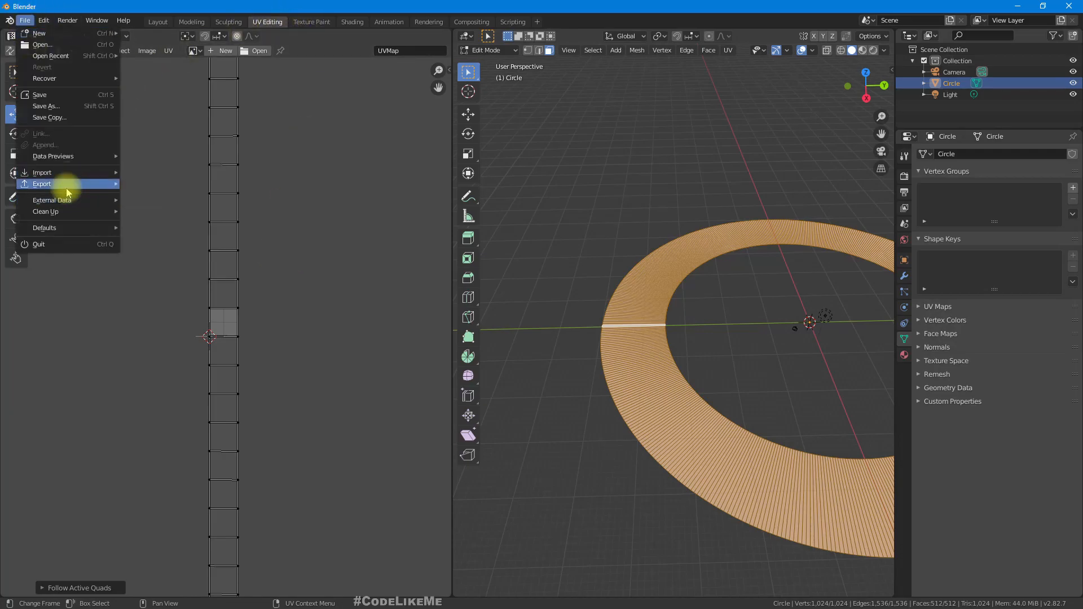
mouse_move(66, 188)
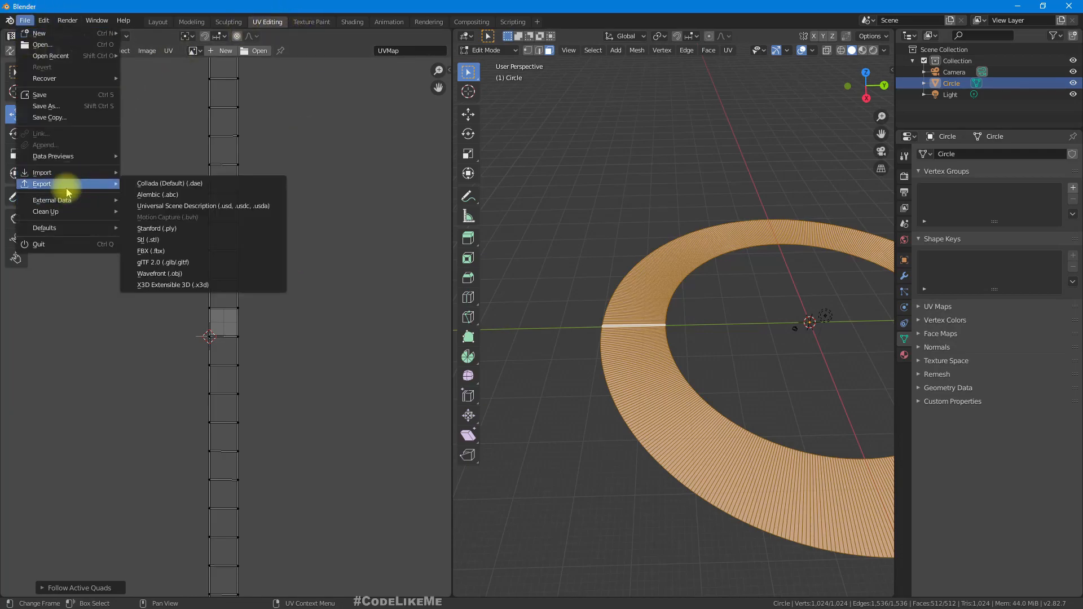
click(179, 247)
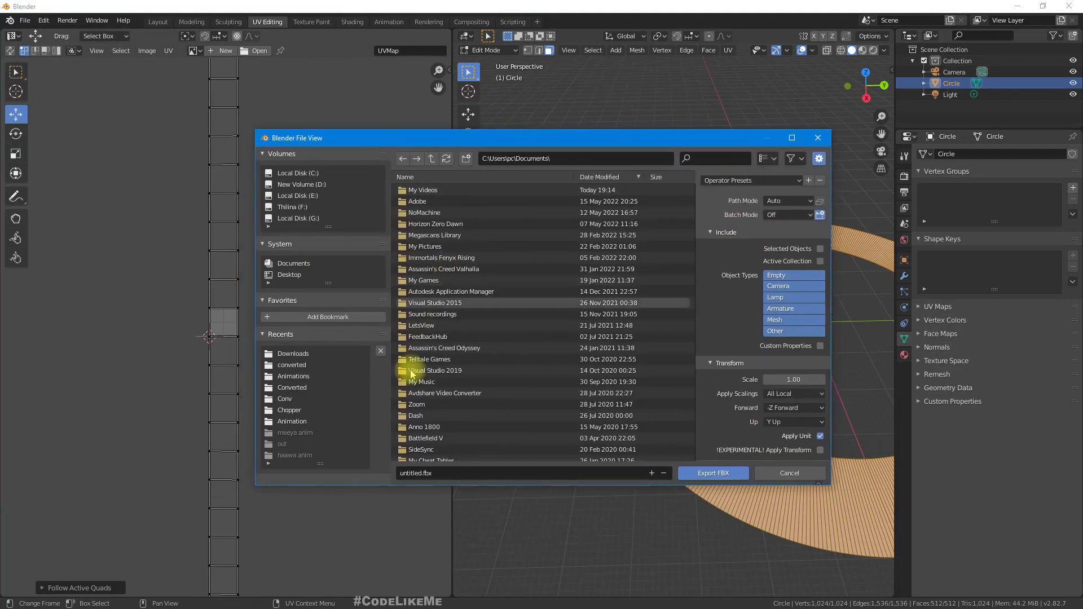
click(294, 356)
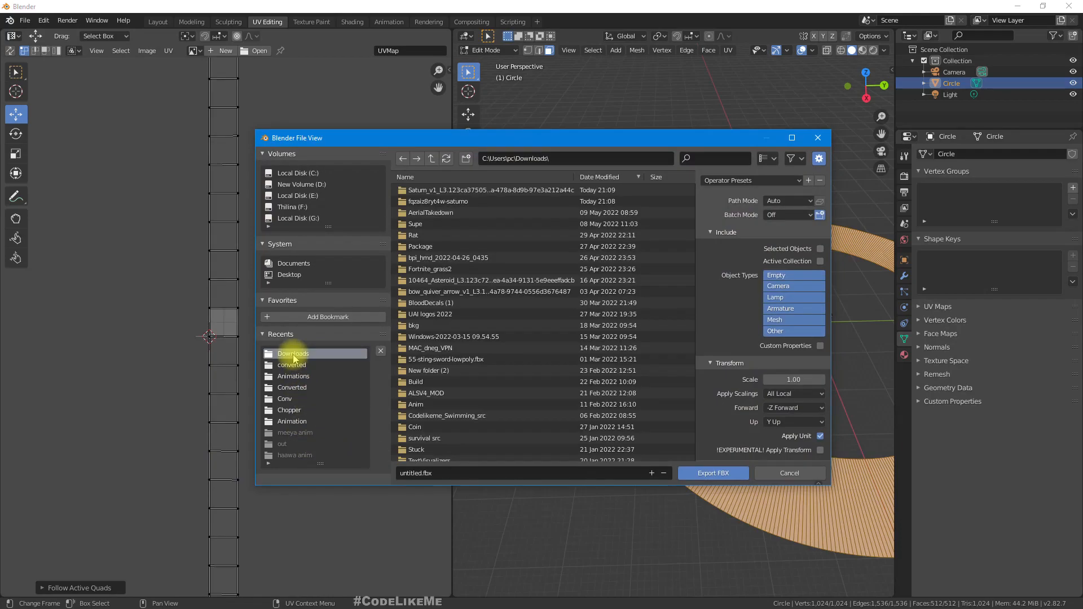
click(452, 466)
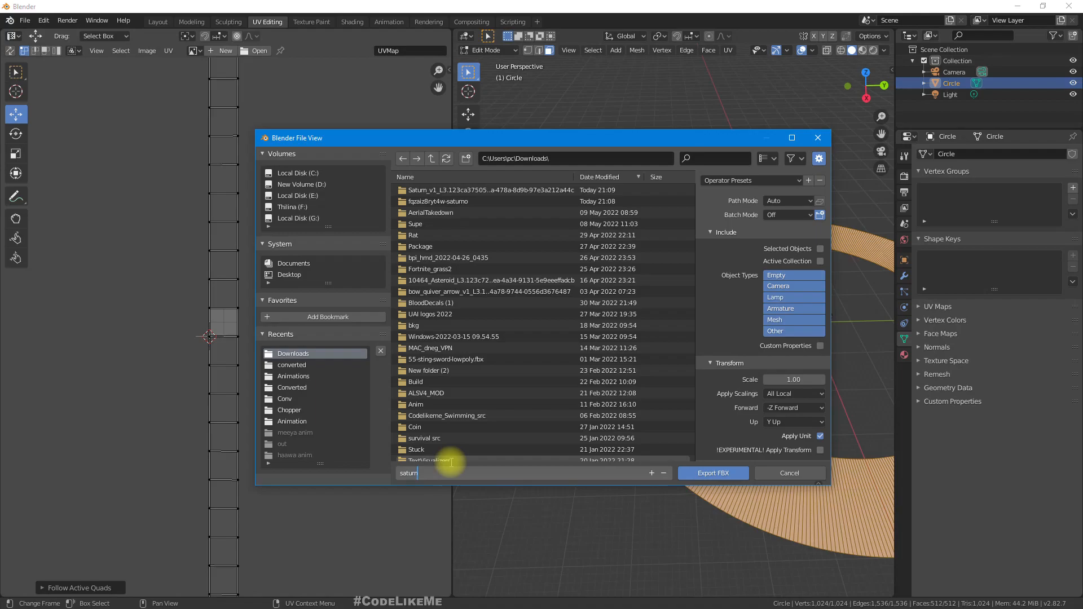
key(Return)
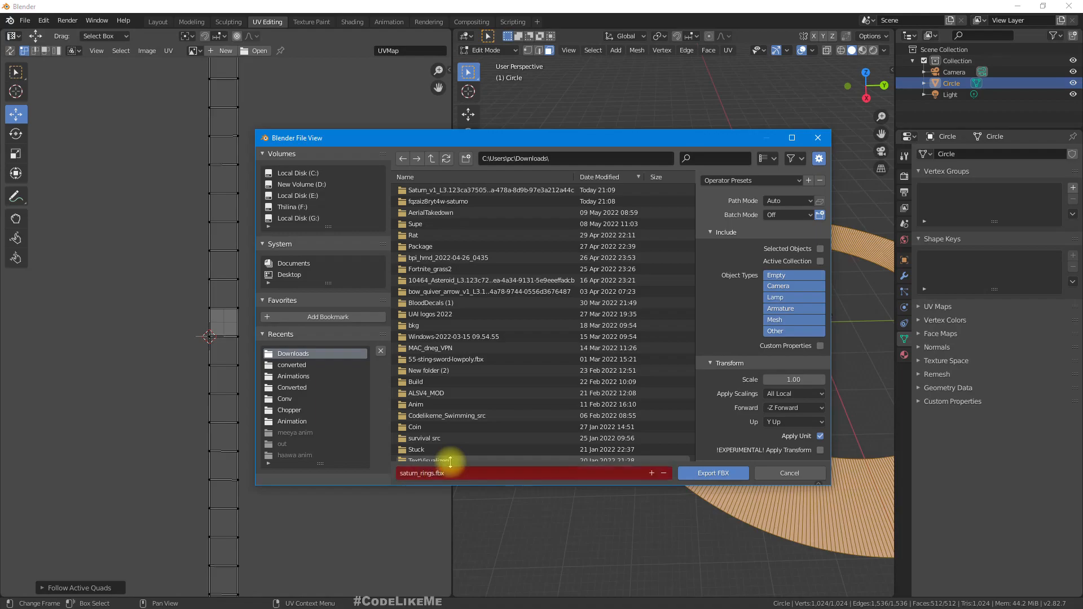
click(713, 472)
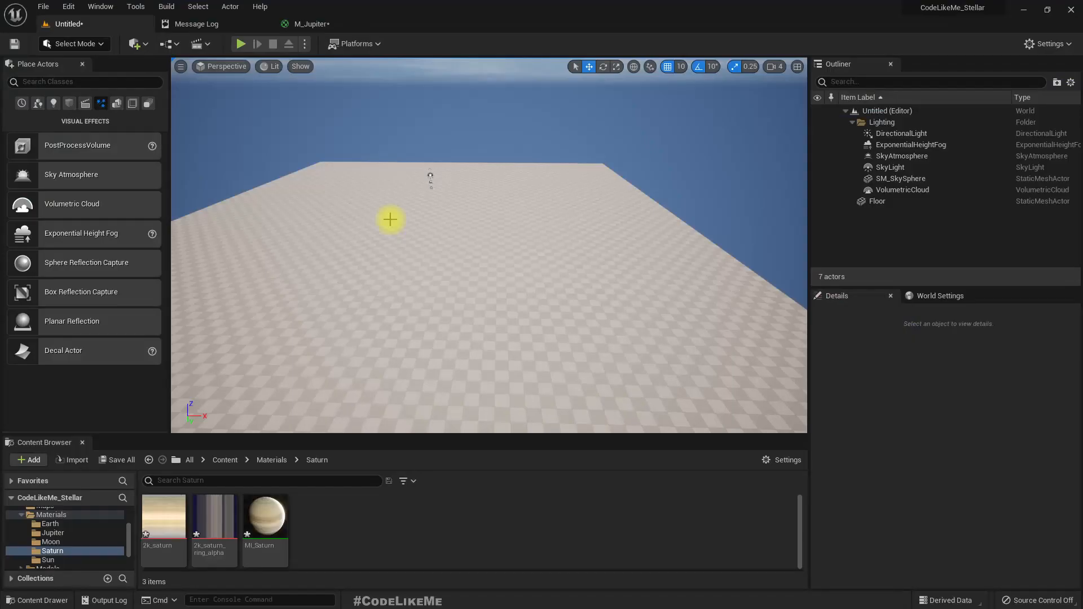
Switch to Unreal Engine, import the exported ring mesh into the Saturn folder, and place Saturn_Rings in the level.
right_drag(390, 219, 265, 226)
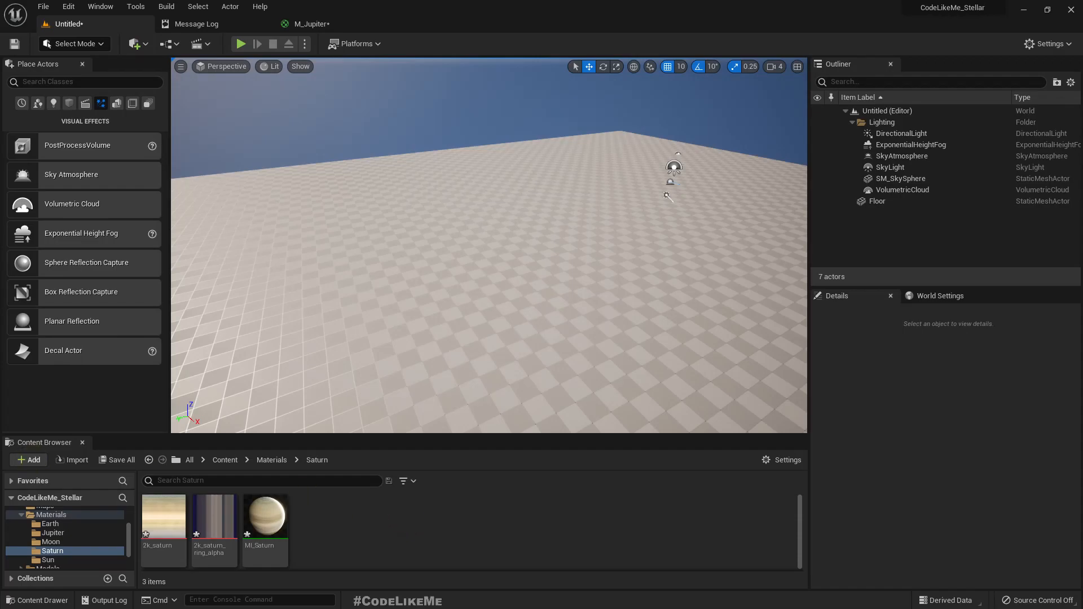
drag(527, 546, 513, 529)
click(561, 524)
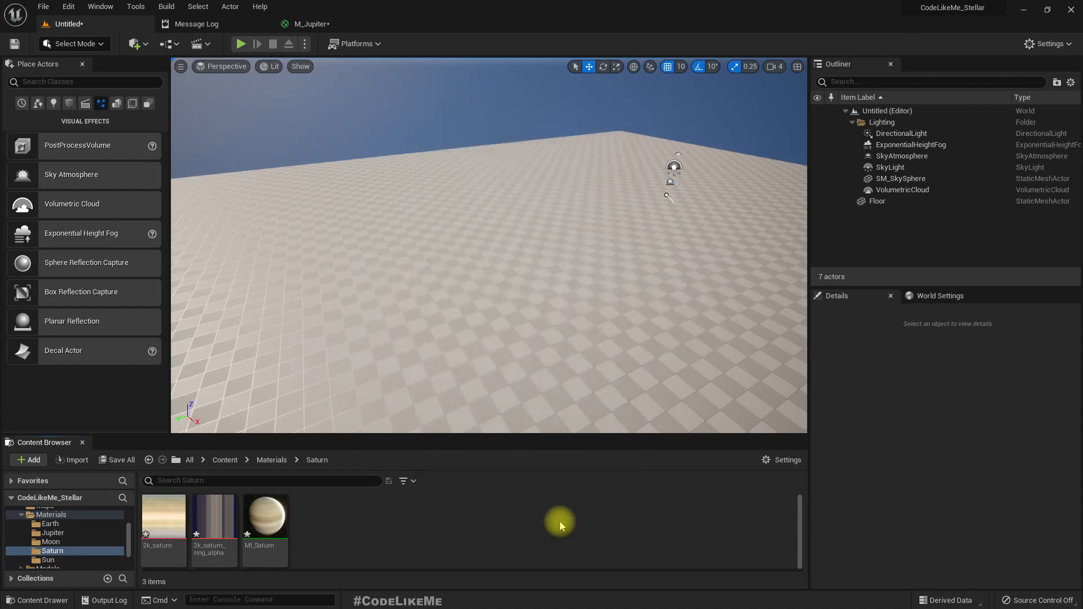
drag(313, 524, 536, 320)
mouse_move(563, 339)
right_down()
mouse_move(536, 324)
mouse_move(440, 313)
mouse_move(491, 271)
mouse_move(496, 322)
mouse_move(565, 330)
right_up()
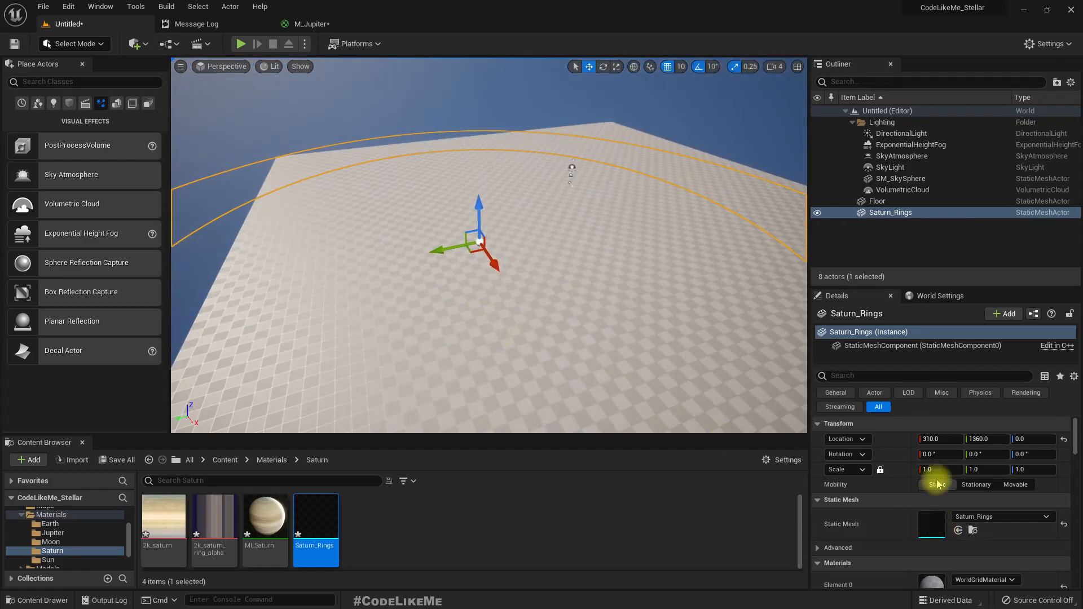
Set the X rotation of the Saturn_Rings actor to 180° so its surface faces upward.
click(945, 456)
text(180)
key(Return)
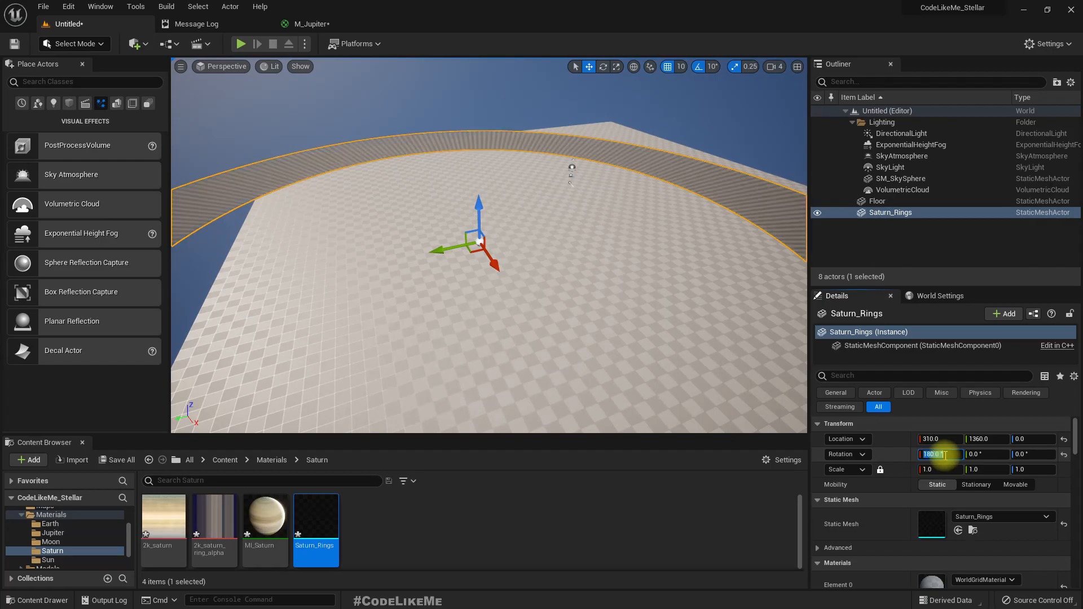
right_drag(561, 297, 626, 313)
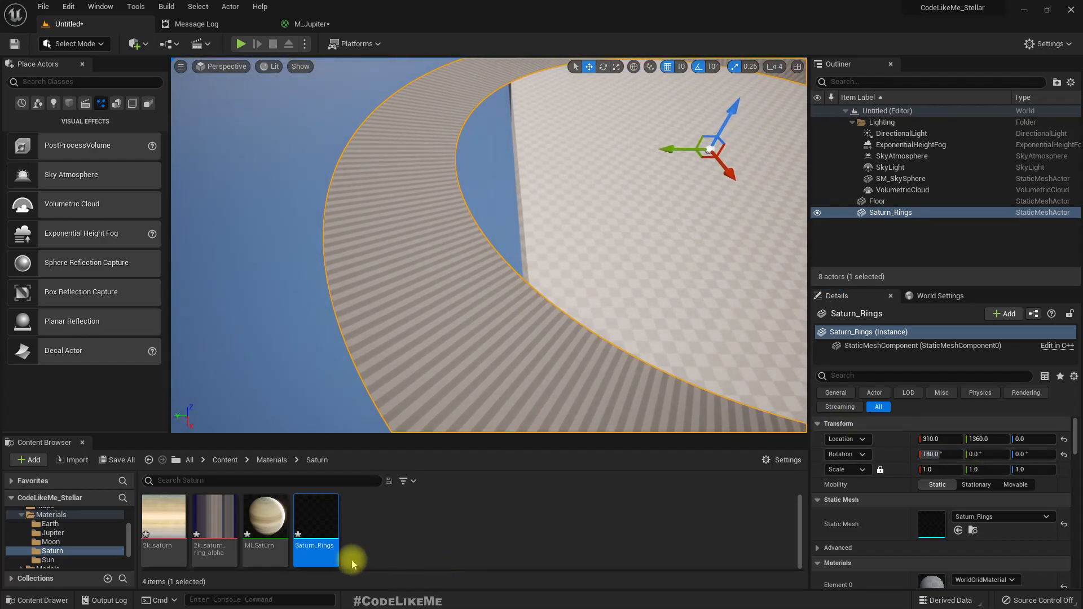
Create a material from the 2k_saturn_ring_alpha texture and name it M_Saturn_Rings.
right_click(218, 514)
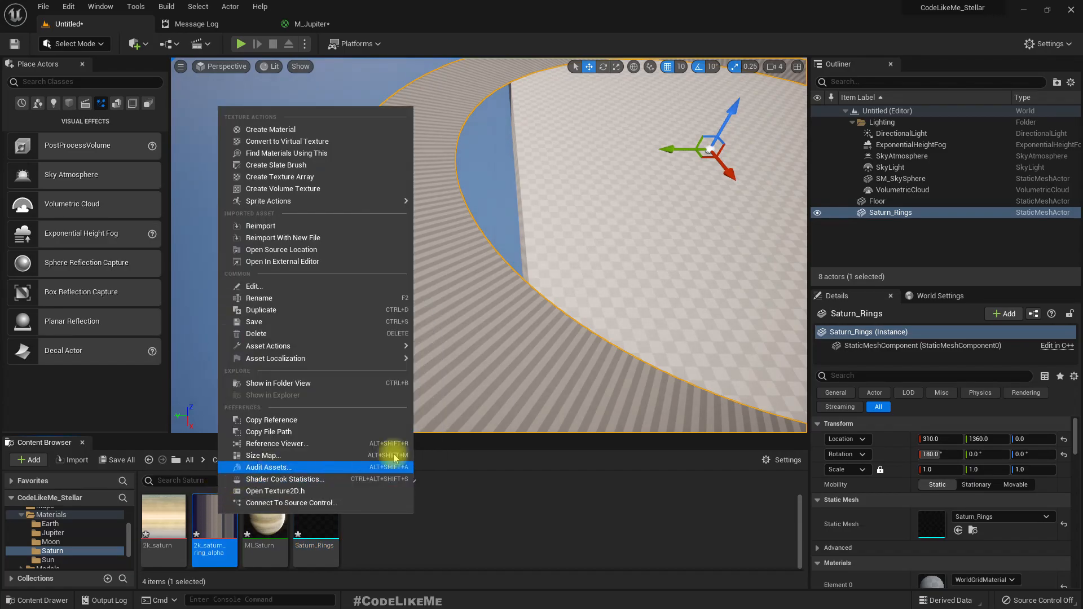
click(290, 129)
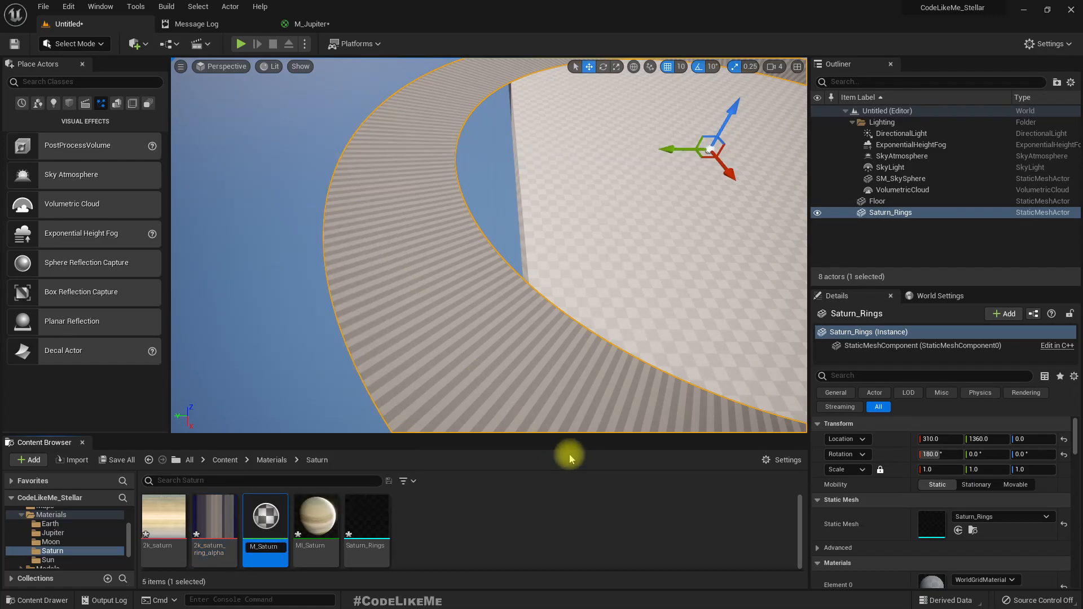
key(Return)
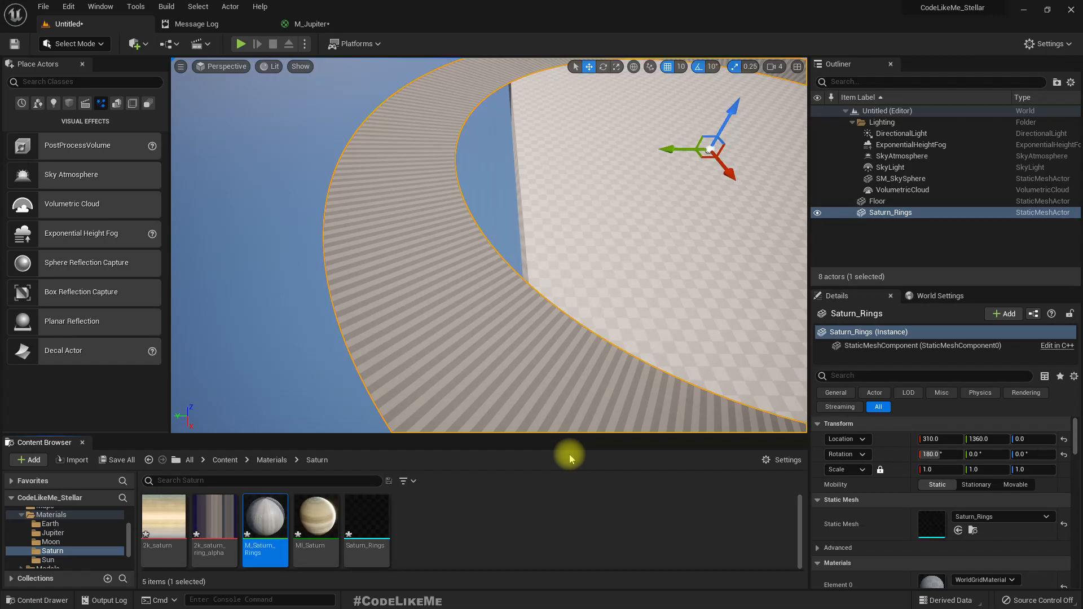
Assign M_Saturn_Rings to material Element 0 of the Saturn_Rings actor.
drag(277, 525, 942, 596)
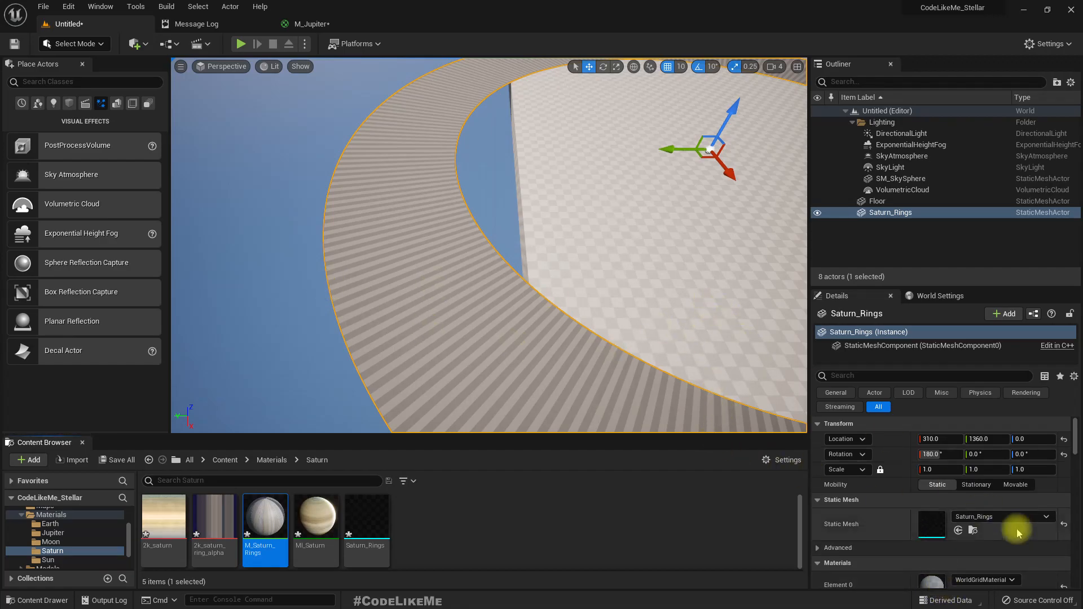
scroll(1015, 527, down, 1)
drag(266, 526, 948, 555)
Raise the Saturn_Rings actor above the floor and inspect the ring from below and above.
right_drag(585, 309, 742, 280)
key(w)
key(f)
drag(506, 92, 506, 58)
right_drag(525, 186, 527, 67)
key(q)
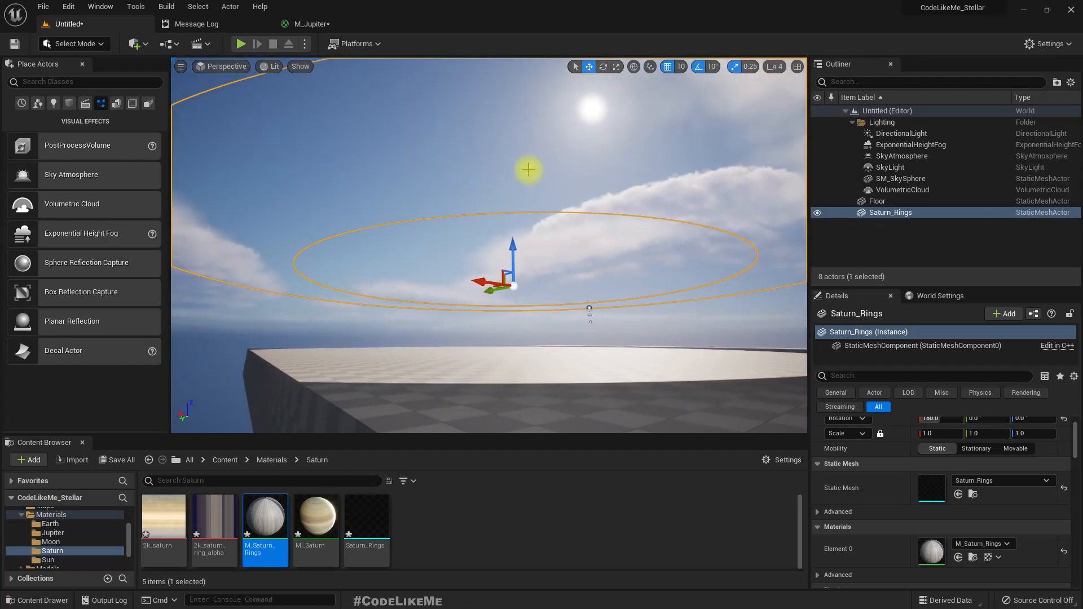
key(e)
right_drag(322, 359, 301, 429)
key(q)
key(e)
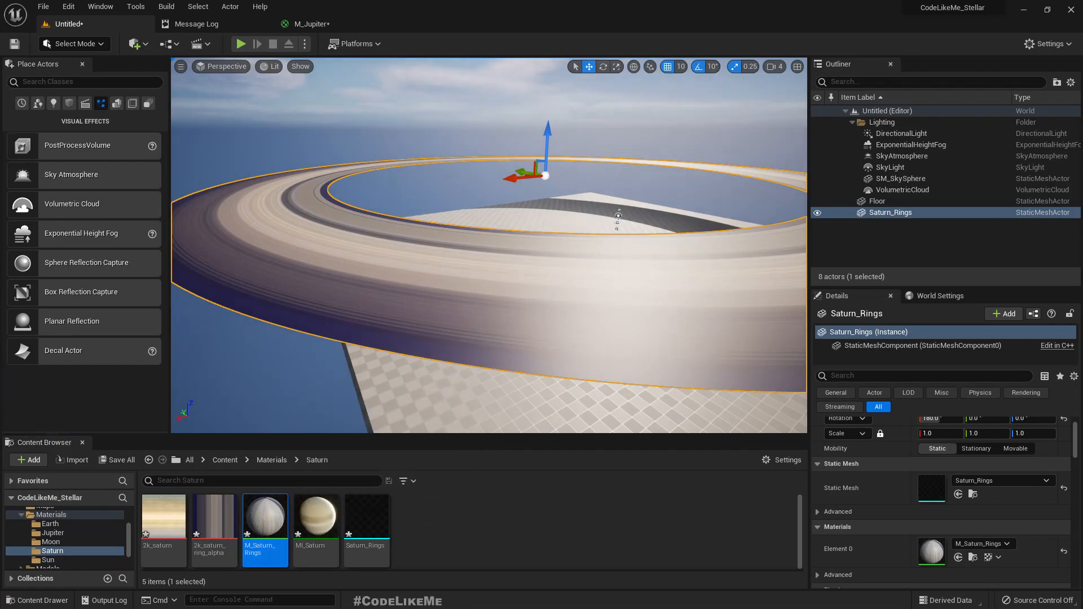
Open M_Saturn_Rings in the material editor, enable Two Sided, apply the change, and inspect the ring in the level.
drag(376, 7, 460, 24)
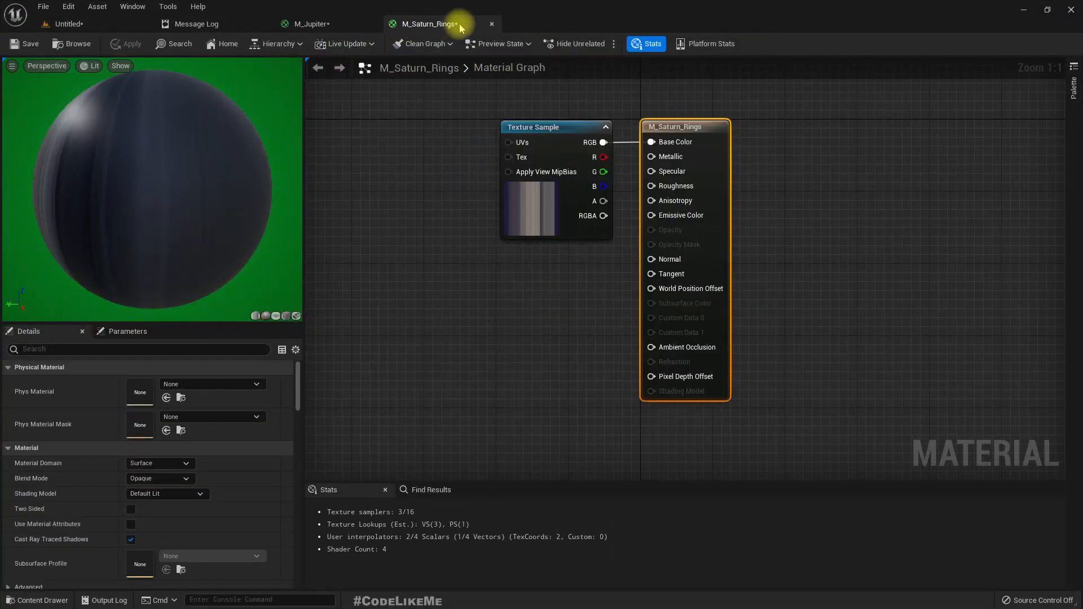
scroll(242, 168, down, 4)
scroll(192, 172, up, 3)
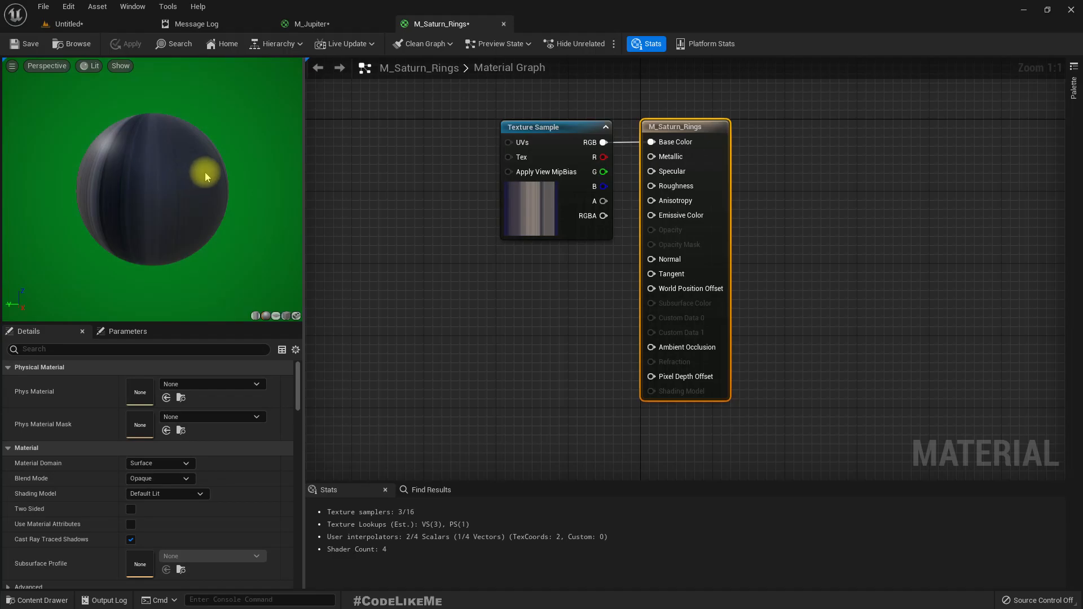
click(131, 508)
click(125, 44)
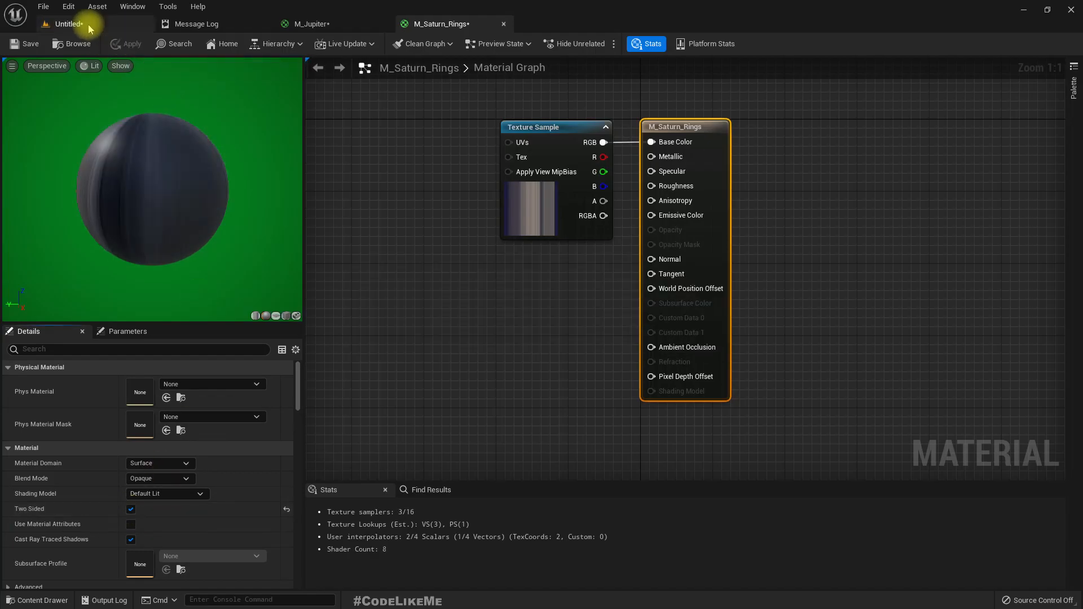
click(90, 29)
mouse_move(483, 213)
right_down()
mouse_move(503, 240)
mouse_move(497, 162)
mouse_move(479, 242)
mouse_move(488, 224)
right_up()
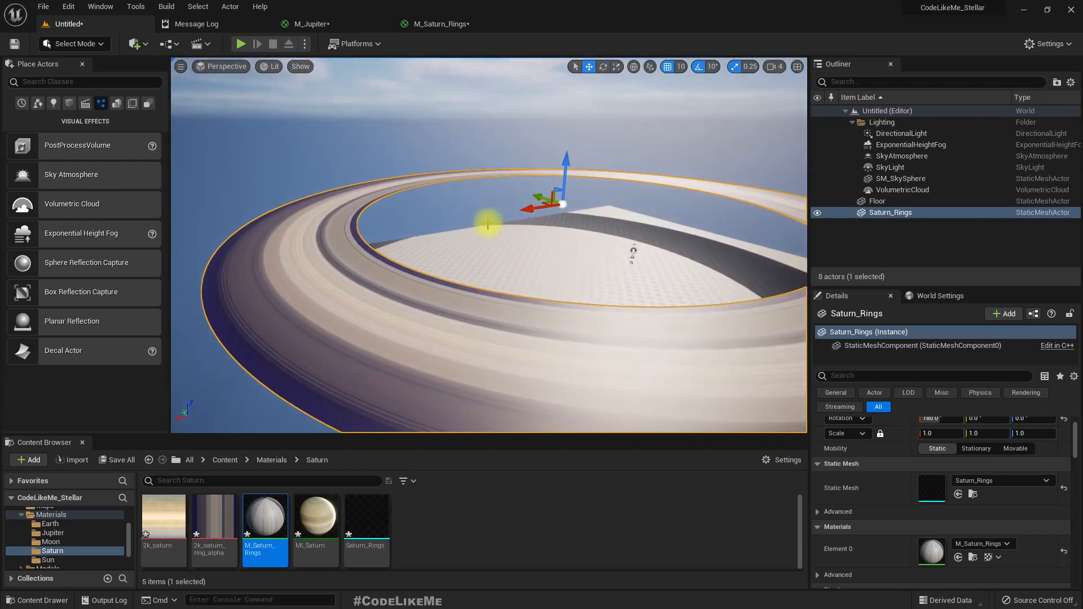
Rename the Moon_2 level in the Maps folder as Saturn and accept the reference changes.
scroll(63, 545, up, 2)
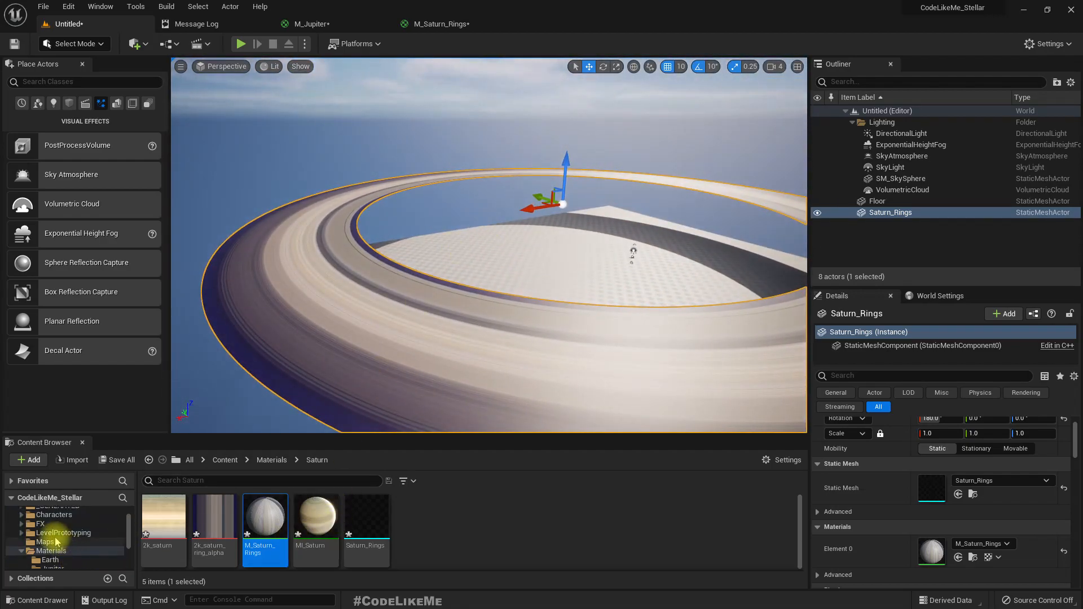
scroll(64, 544, up, 2)
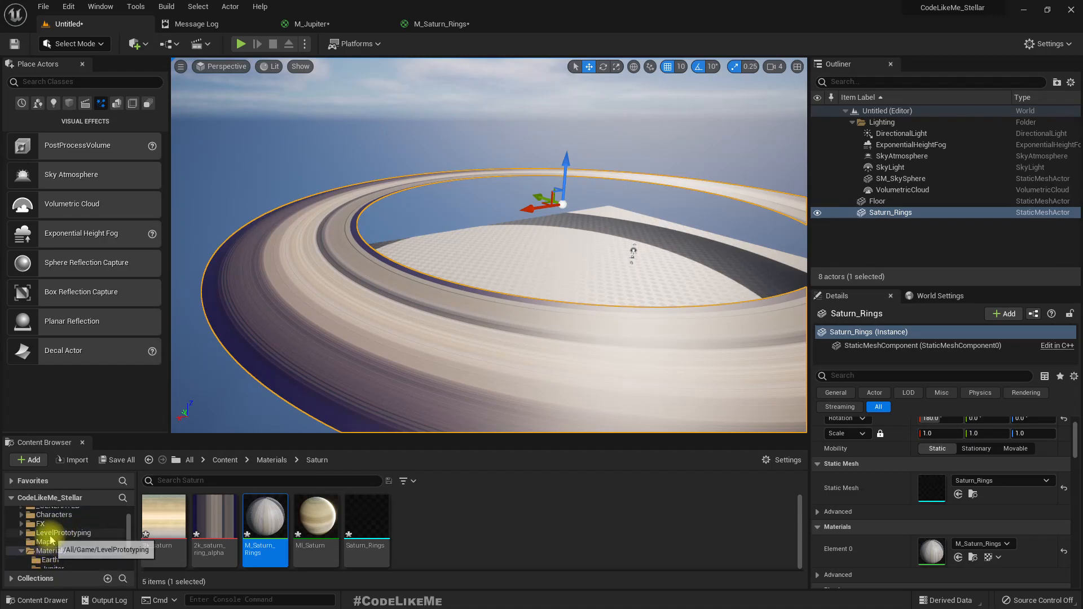
click(59, 534)
click(54, 543)
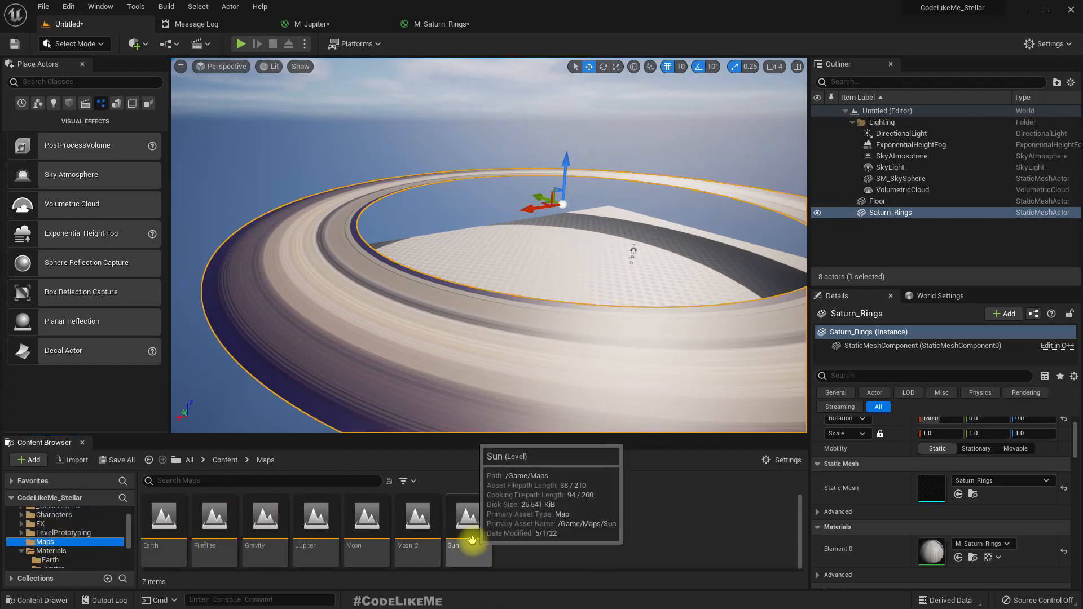
click(403, 525)
key(F2)
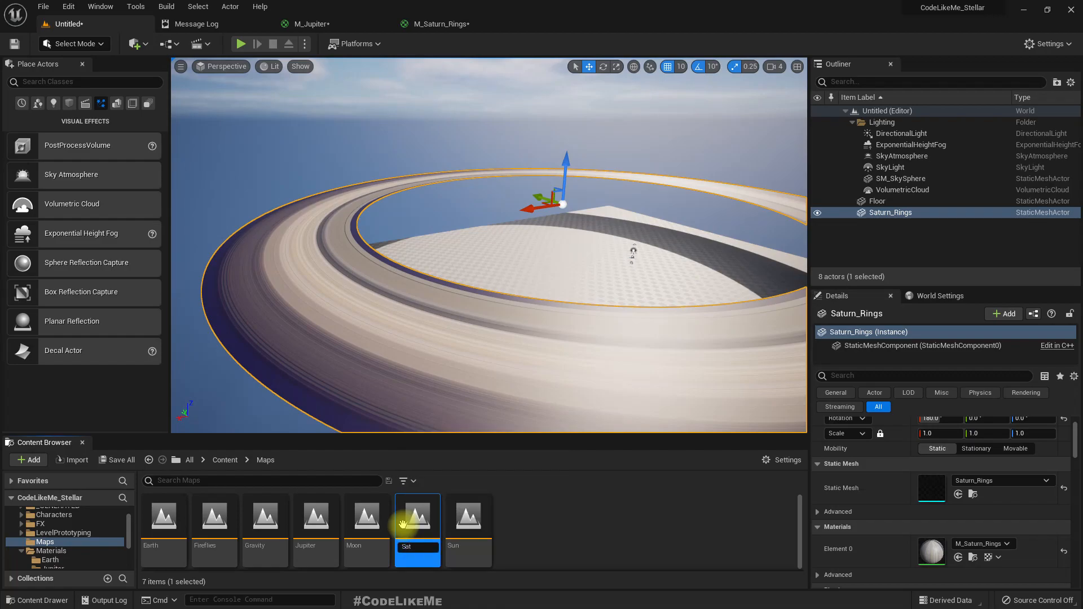
key(Return)
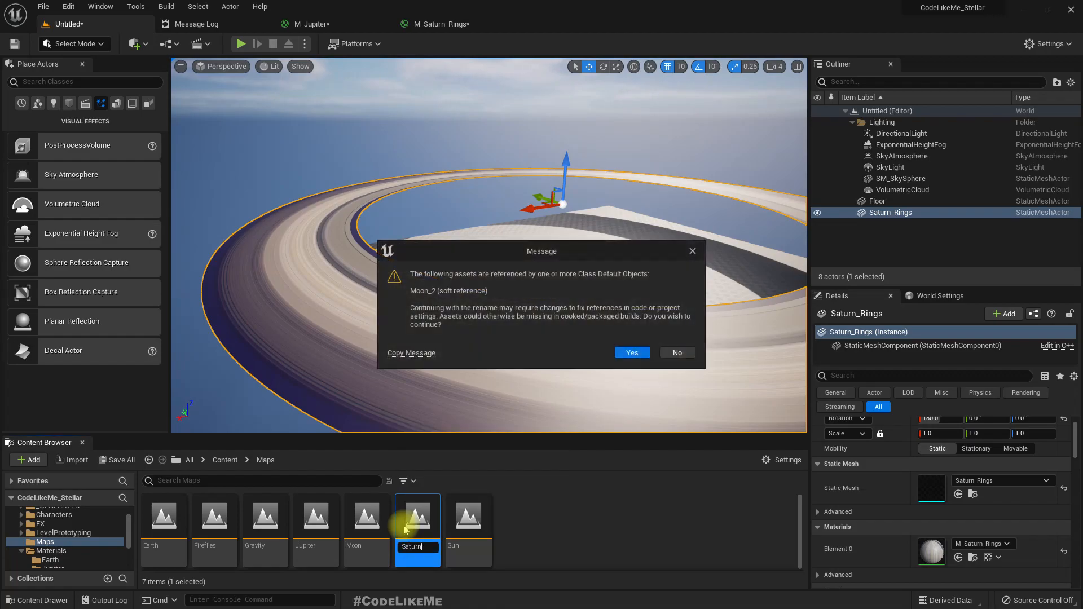
click(633, 355)
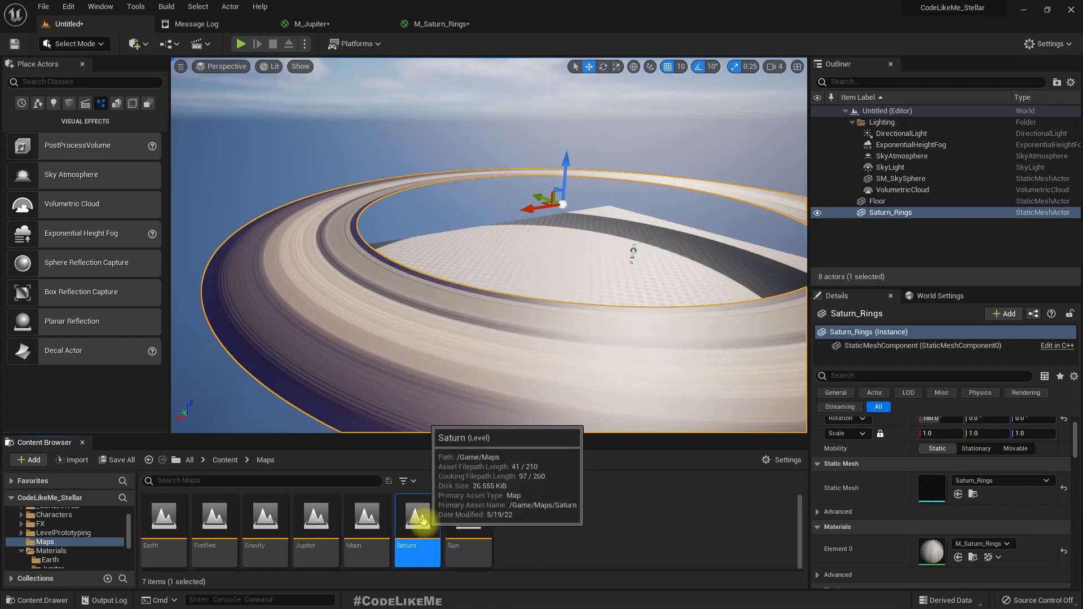
Cancel the attempt to open the Saturn level and copy the Saturn_Rings actor from the untitled level.
double_click(424, 521)
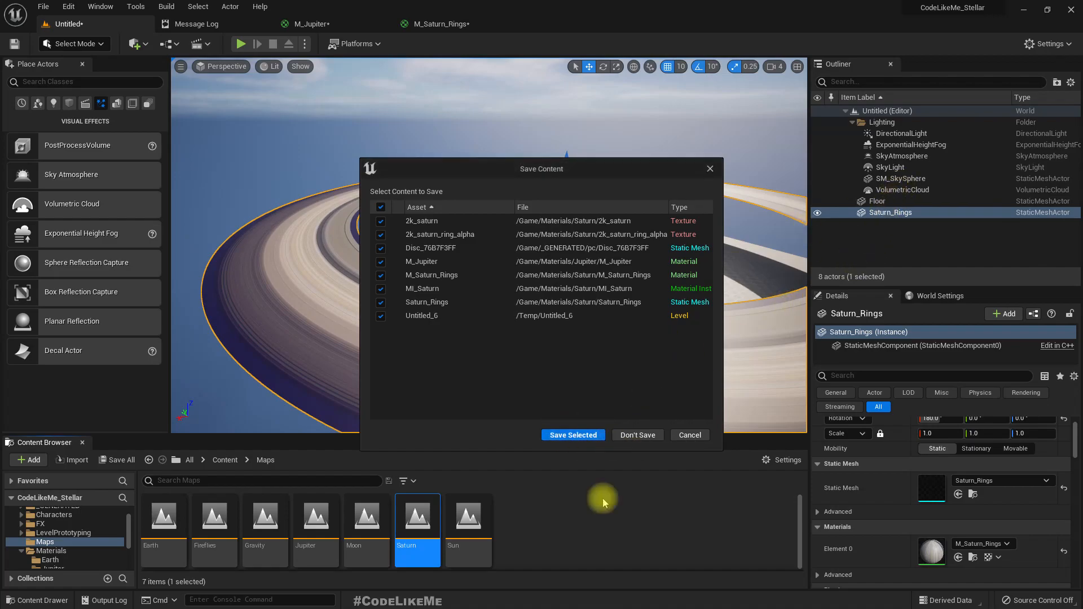
click(690, 435)
click(880, 214)
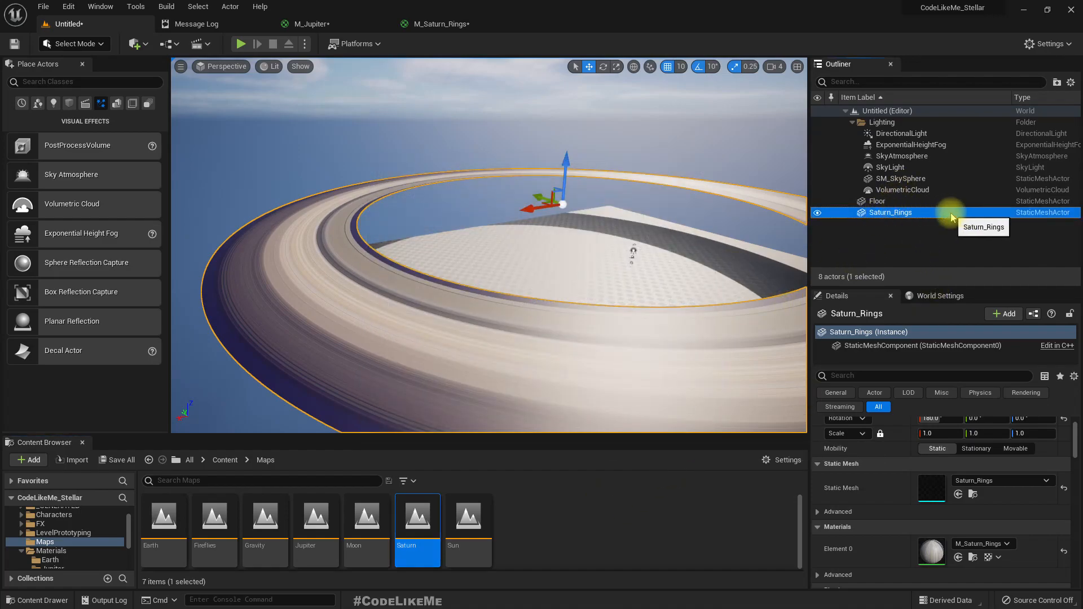
Open the Saturn level, saving the modified Saturn and Jupiter assets and discarding the untitled level.
double_click(416, 515)
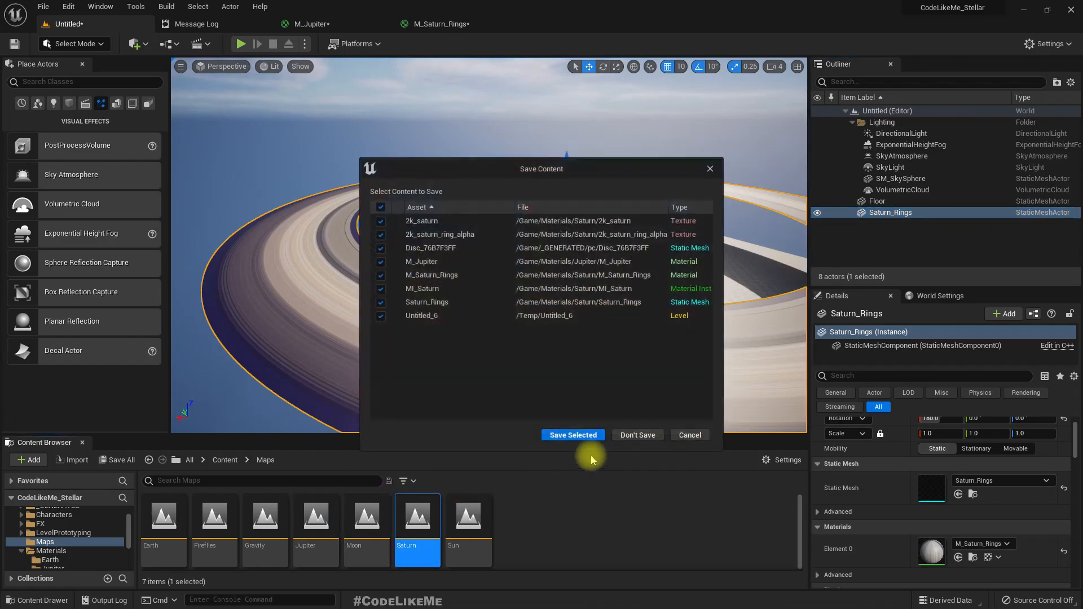
click(583, 439)
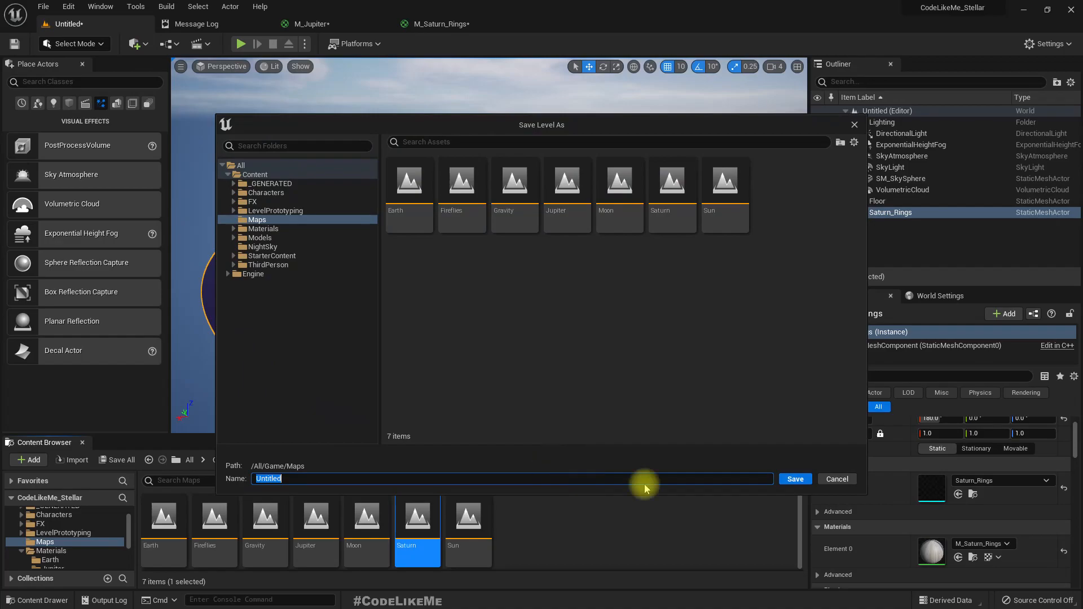
click(837, 479)
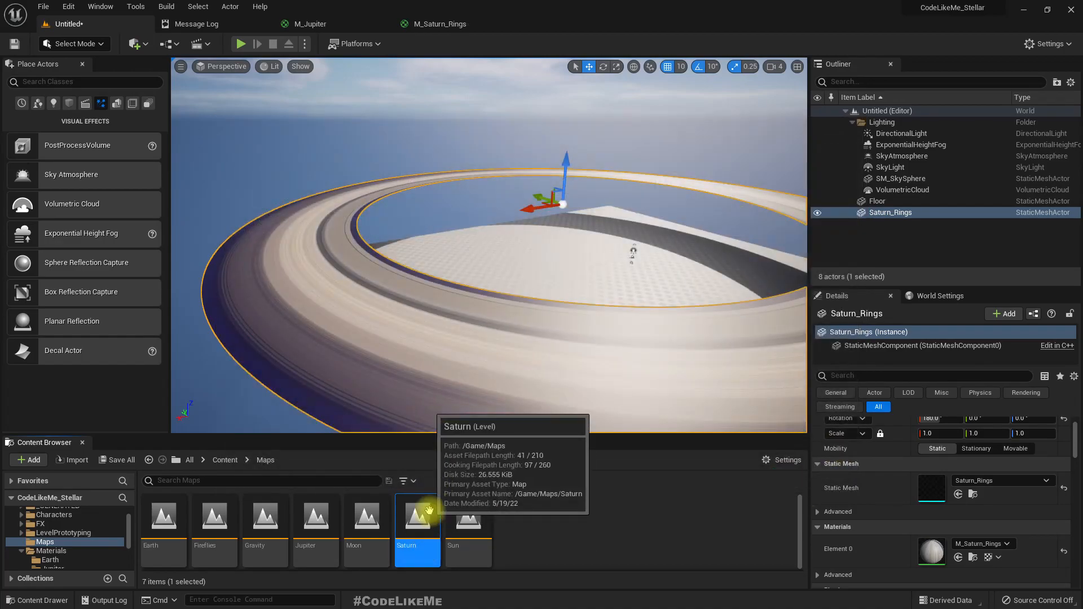
double_click(417, 515)
click(637, 434)
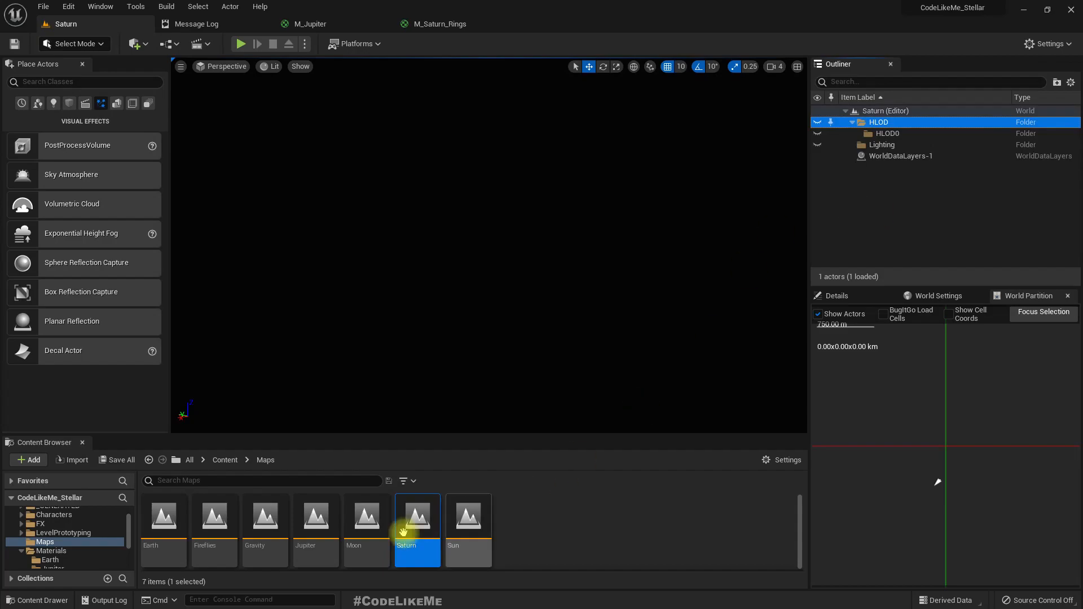
Copy the Moon level within the Maps folder and rename the copy as Saturn_.
click(367, 522)
drag(363, 537, 45, 545)
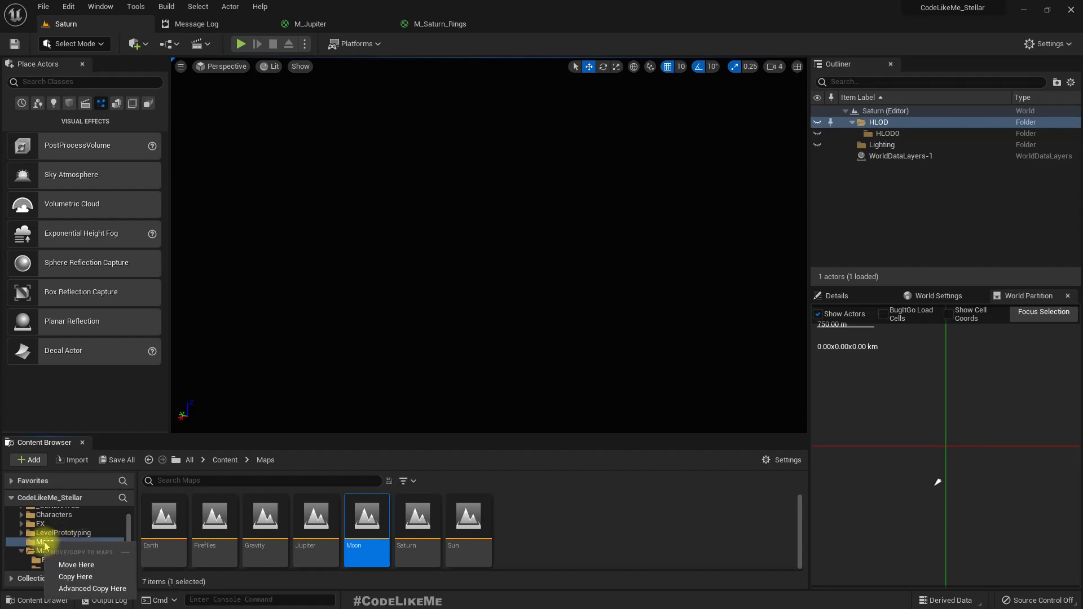
click(84, 578)
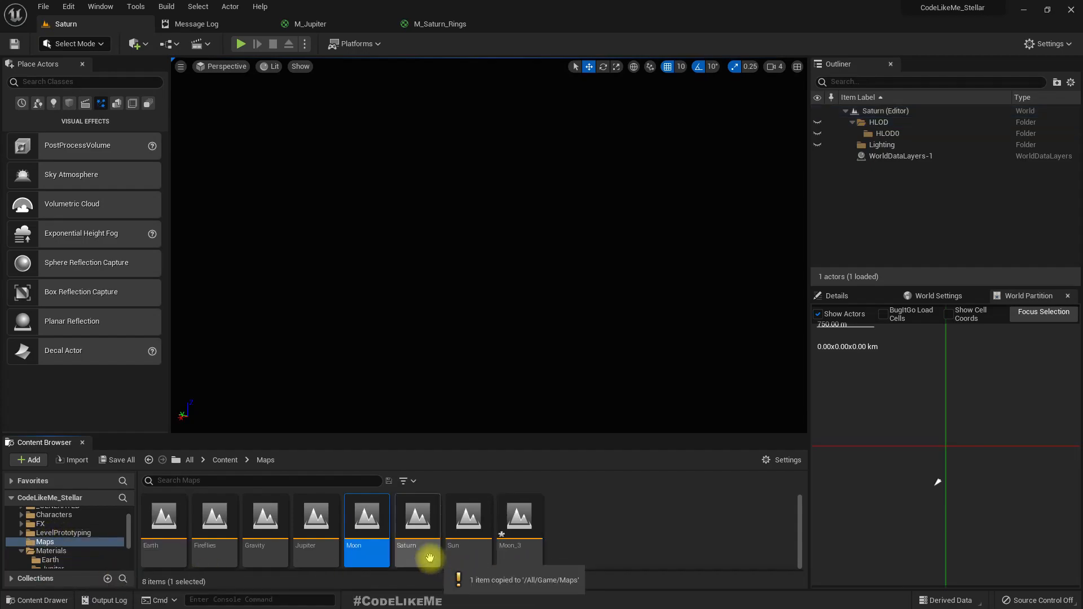
key(F2)
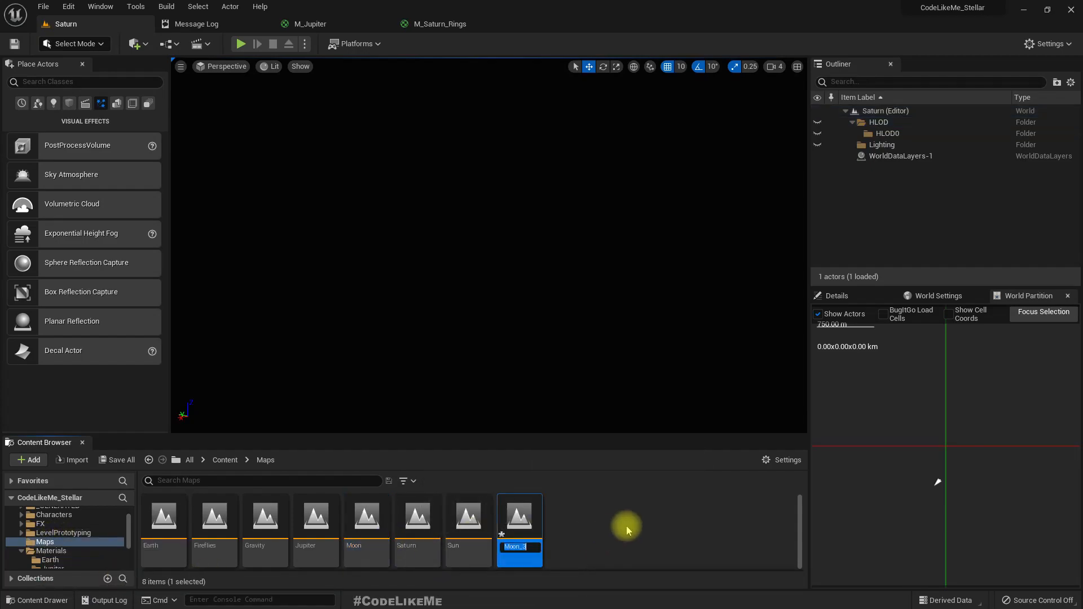
text(Saturn)
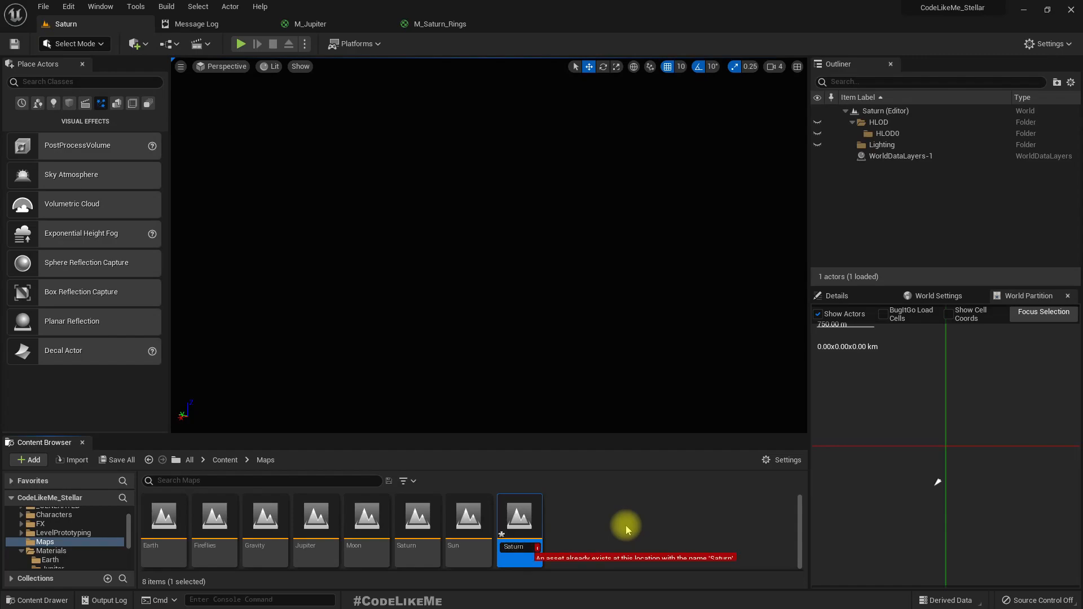
text(_)
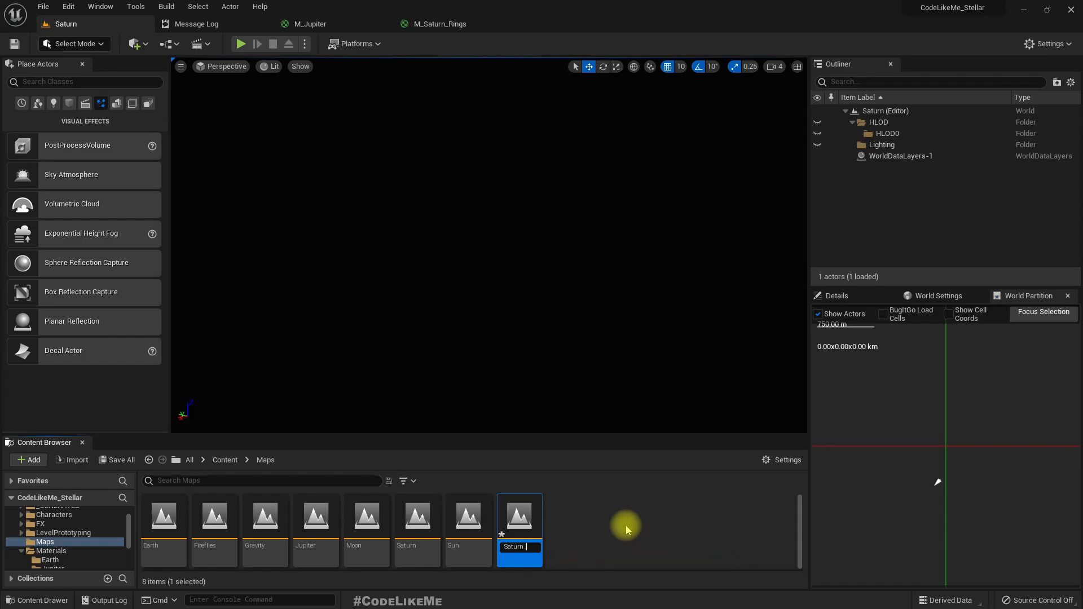
key(Return)
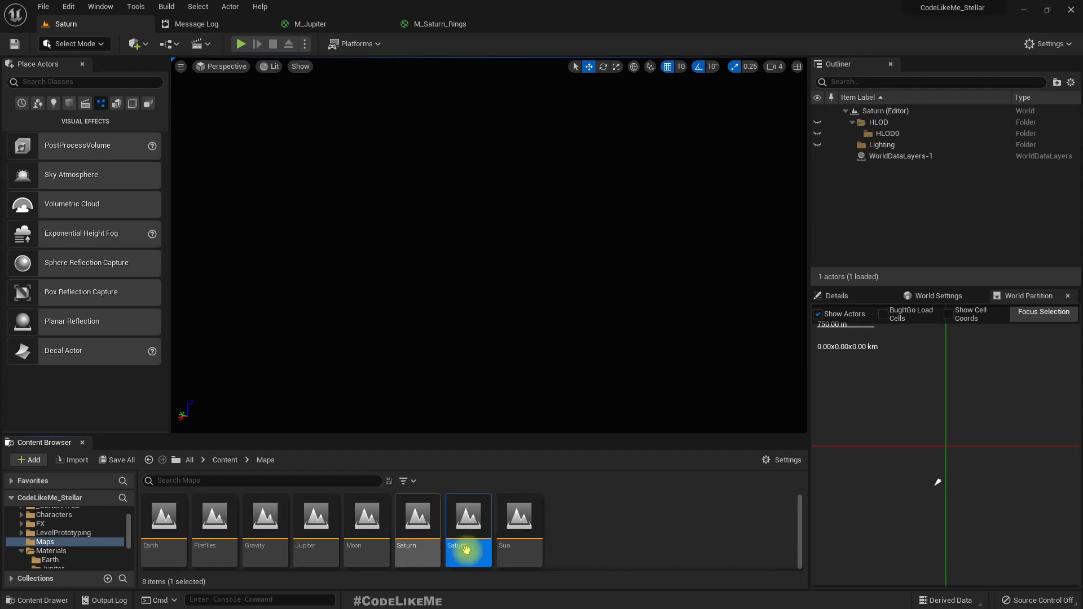
Try to delete the currently open Saturn level from the Maps folder.
click(416, 530)
key(Delete)
key(Return)
Switch to the Saturn_ level and delete the old Saturn level from the Maps folder.
double_click(523, 528)
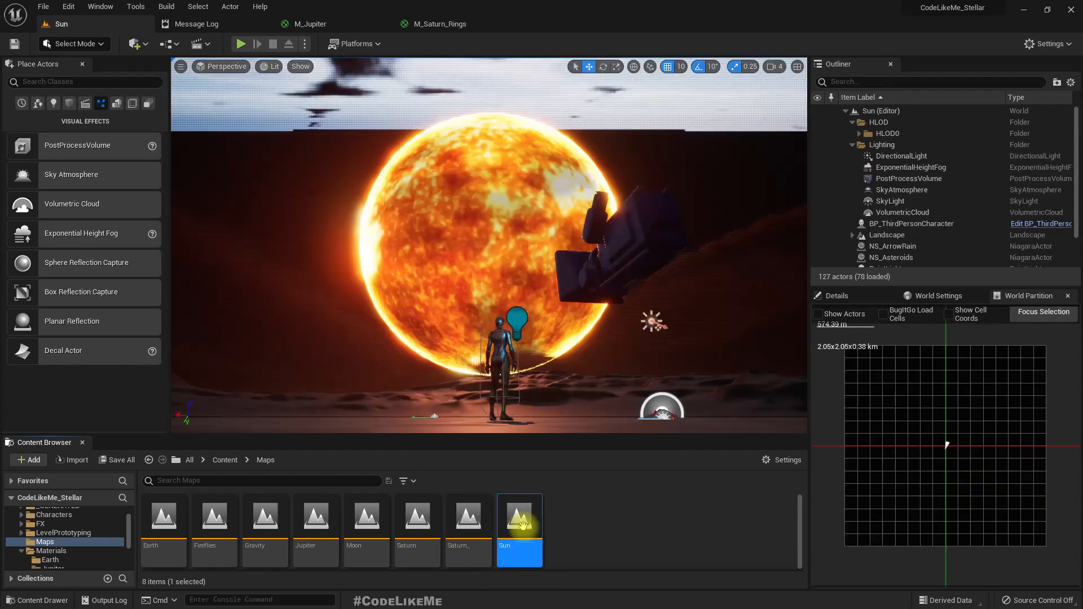
double_click(474, 528)
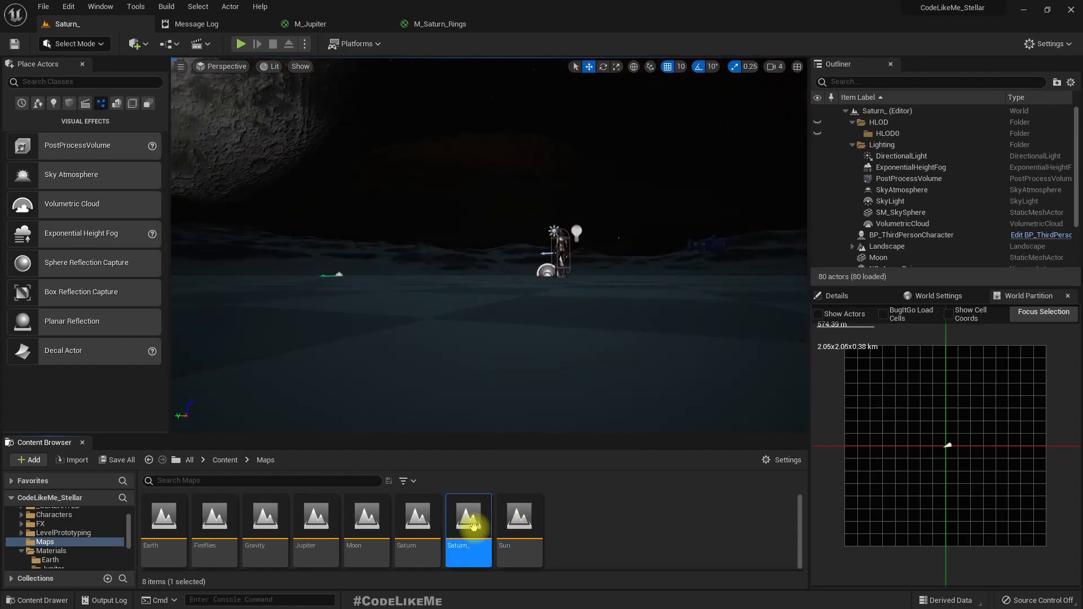
click(422, 518)
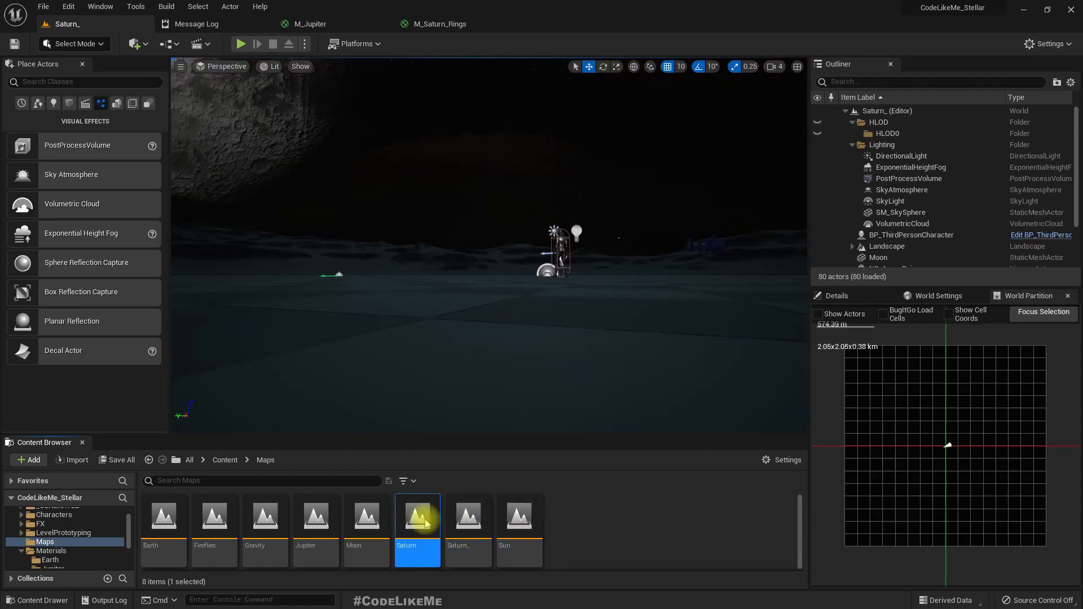
key(Delete)
click(546, 491)
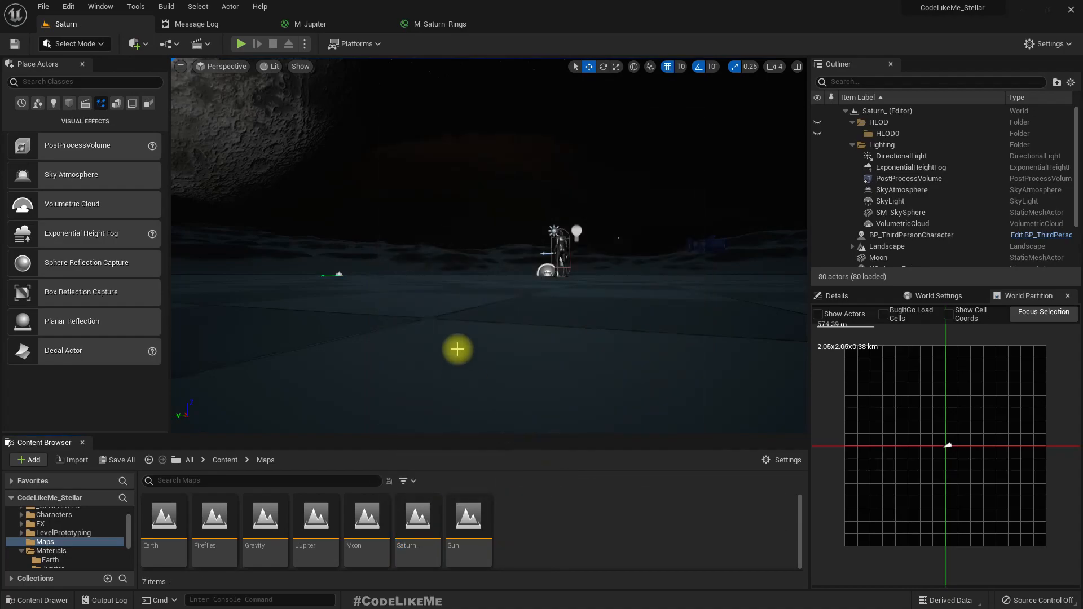
Paste the copied Saturn_Rings actor into the Saturn_ level and bring it into view with the moon.
click(455, 324)
key(ctrl+v)
mouse_move(496, 274)
right_down()
mouse_move(481, 261)
mouse_move(431, 261)
mouse_move(394, 333)
mouse_move(436, 217)
mouse_move(435, 251)
mouse_move(494, 278)
right_up()
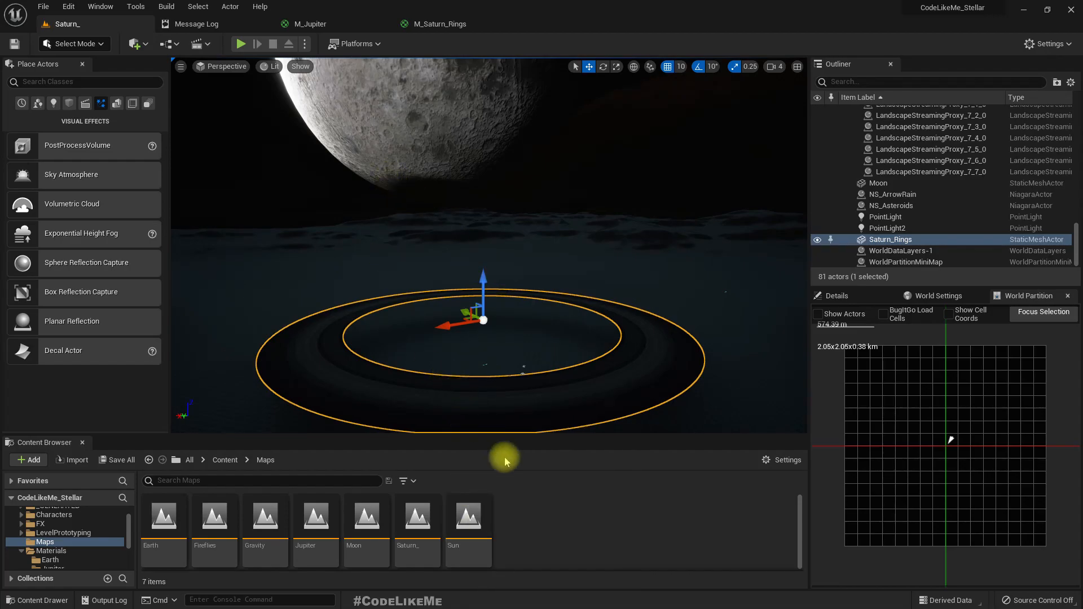
In M_Saturn_Rings, also connect the Texture Sample's RGB output to Emissive Color, apply the change, and check the ring in the level.
click(439, 23)
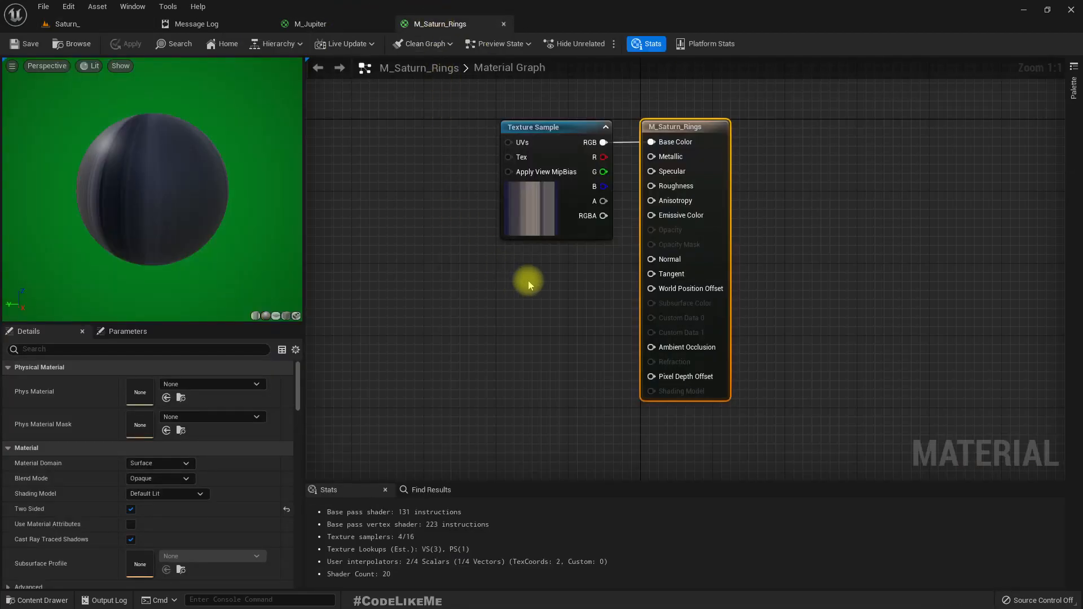
drag(556, 128, 443, 133)
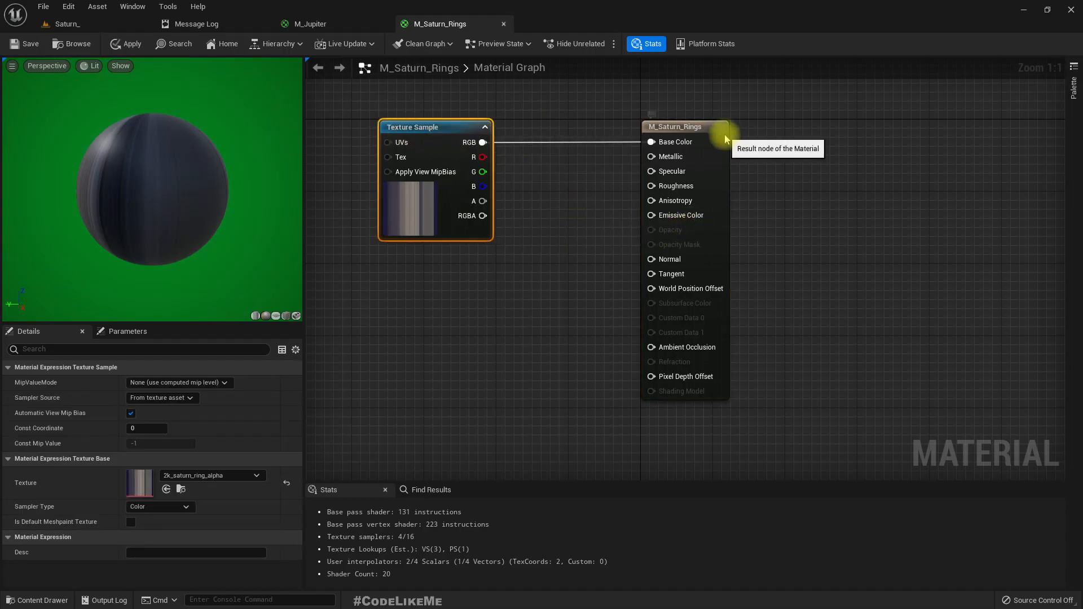
click(684, 142)
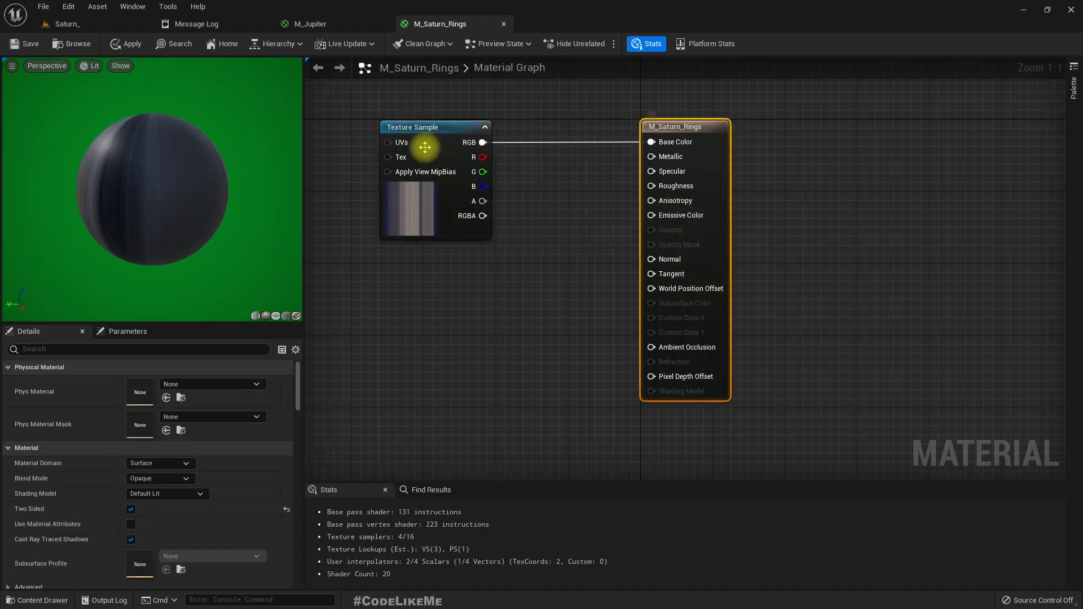
drag(483, 142, 651, 215)
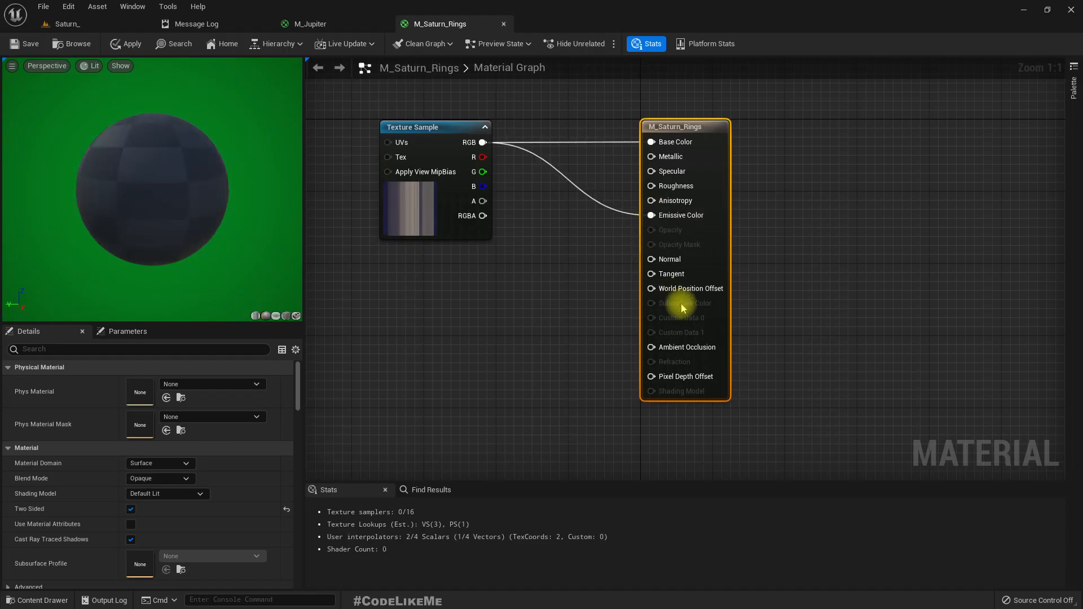
click(129, 45)
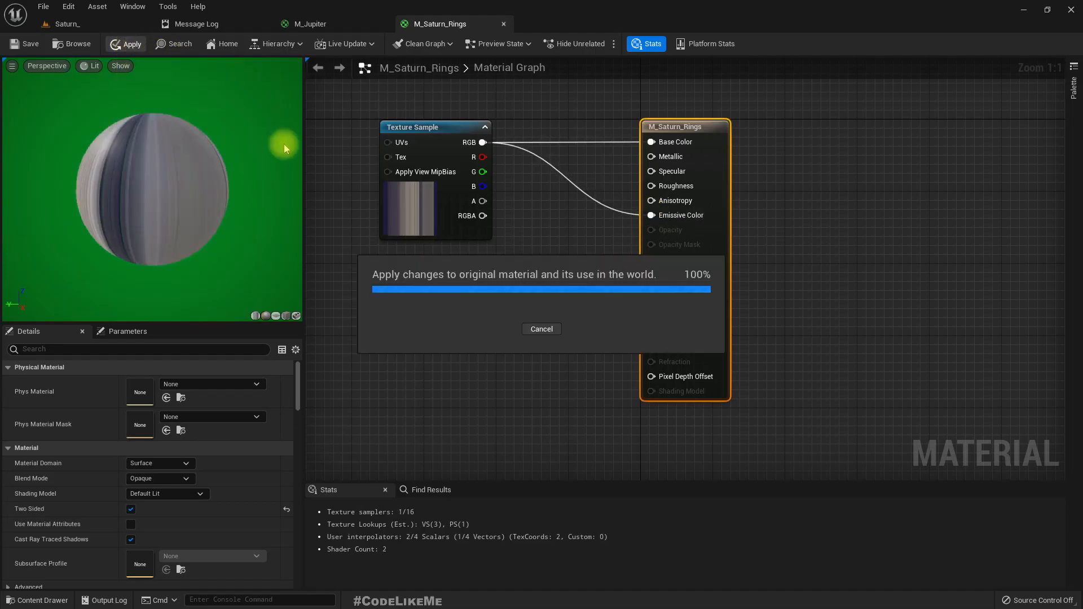
click(102, 24)
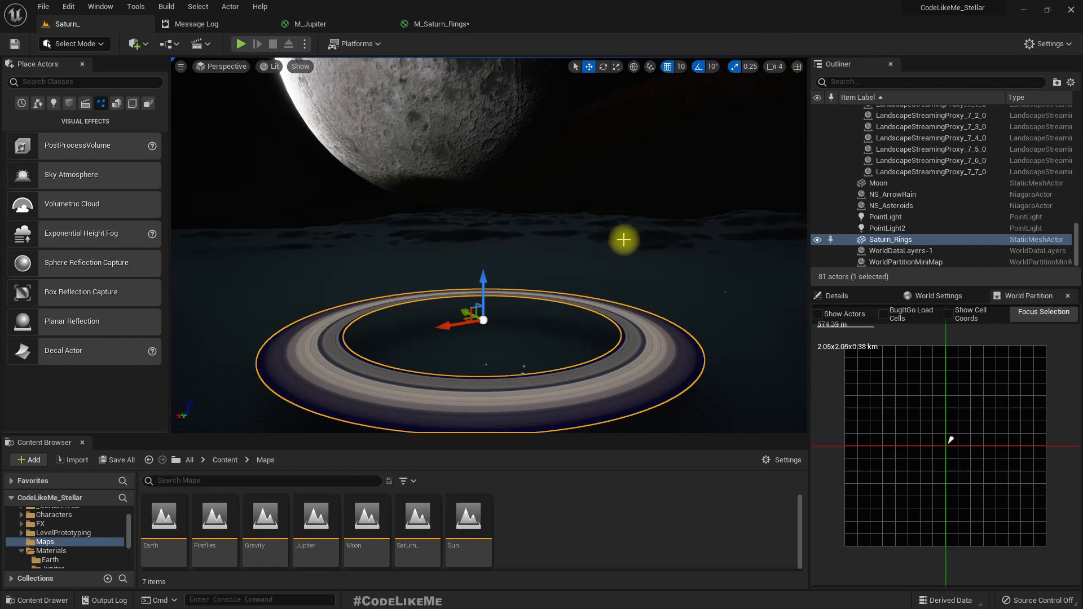
mouse_move(620, 240)
right_down()
mouse_move(626, 214)
mouse_move(621, 224)
right_up()
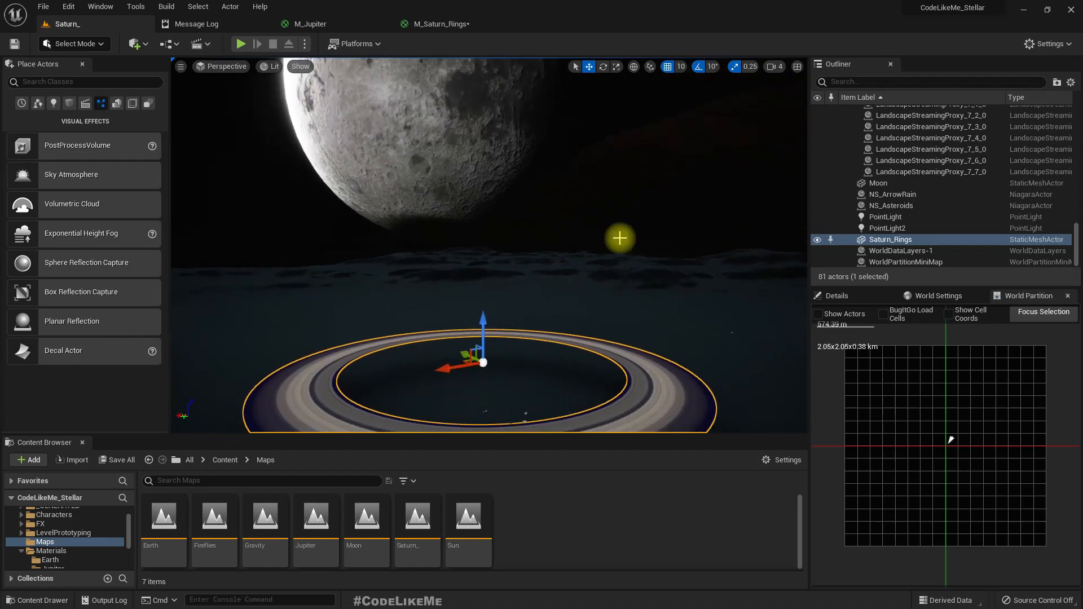
Select the Moon sphere actor in the Saturn_ level and rename it as Saturn.
click(429, 142)
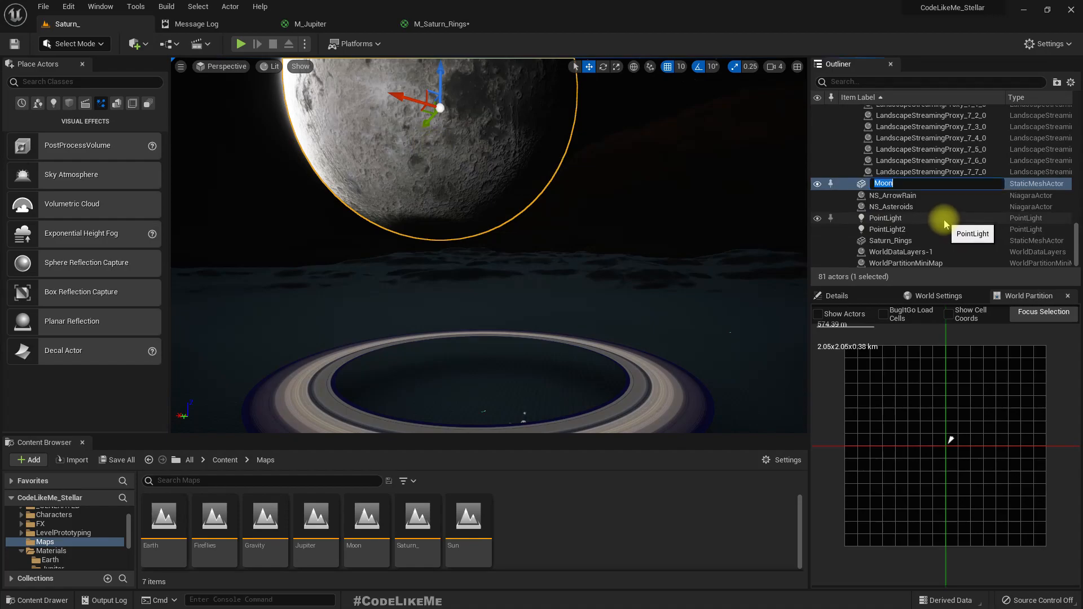
text(Saturn)
key(Return)
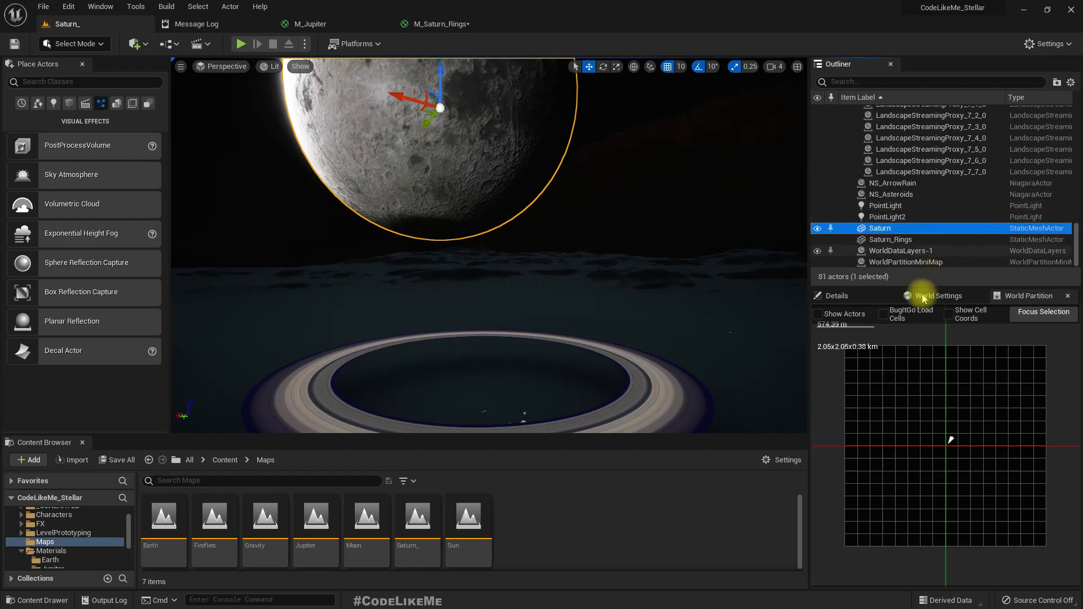
Assign the MI_Saturn material instance to material Element 0 of the Saturn actor.
click(838, 296)
click(976, 545)
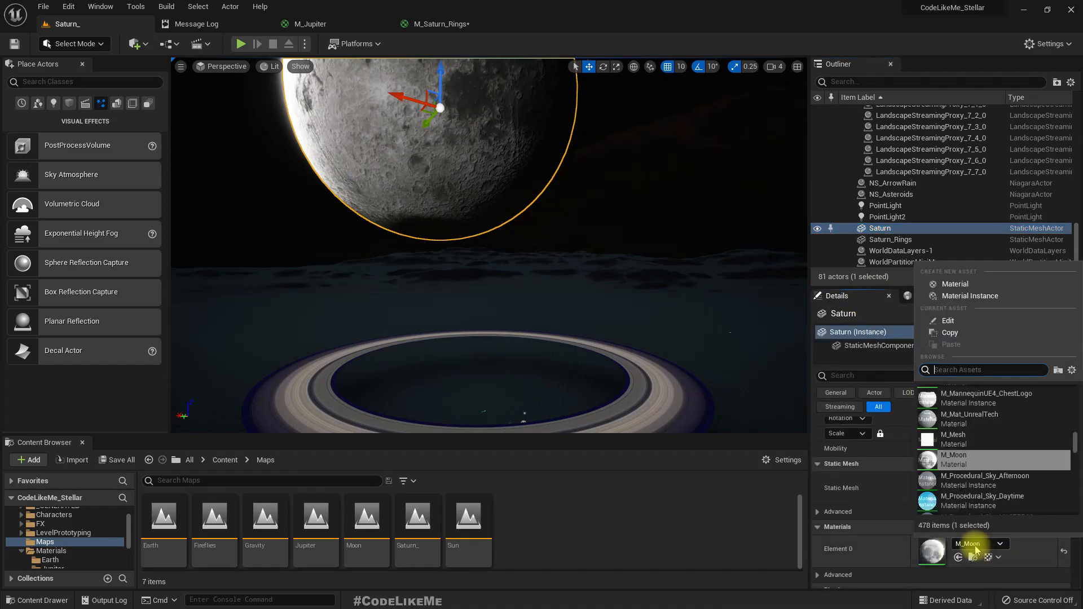
text(sat)
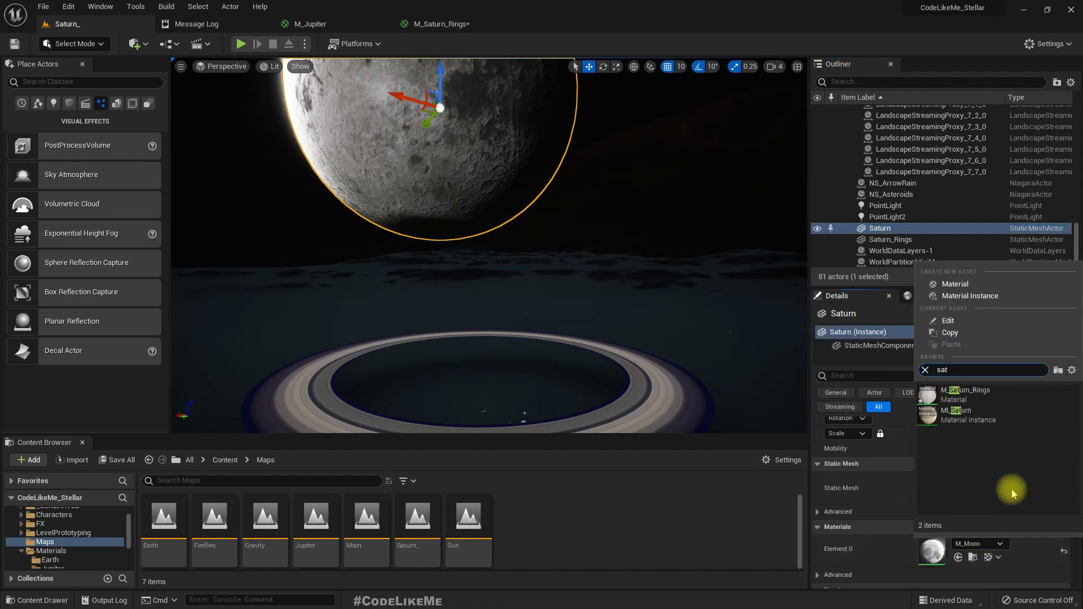
click(968, 420)
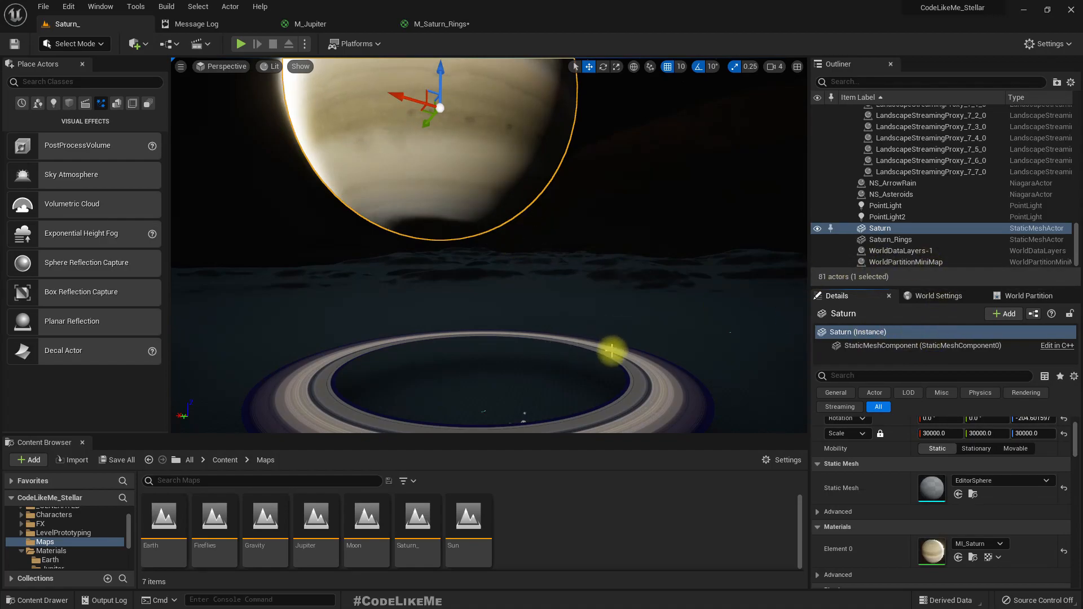
Attach the Saturn_Rings actor to the Saturn actor and reset the rings' location and rotation to zero.
click(611, 350)
drag(872, 240, 887, 233)
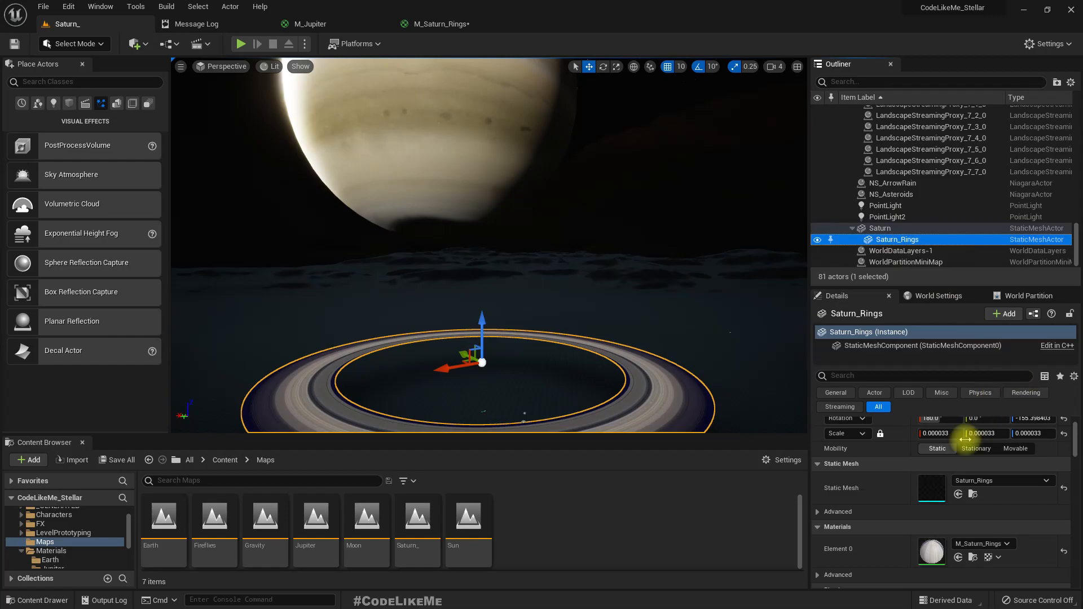
scroll(1073, 440, up, 2)
click(1064, 439)
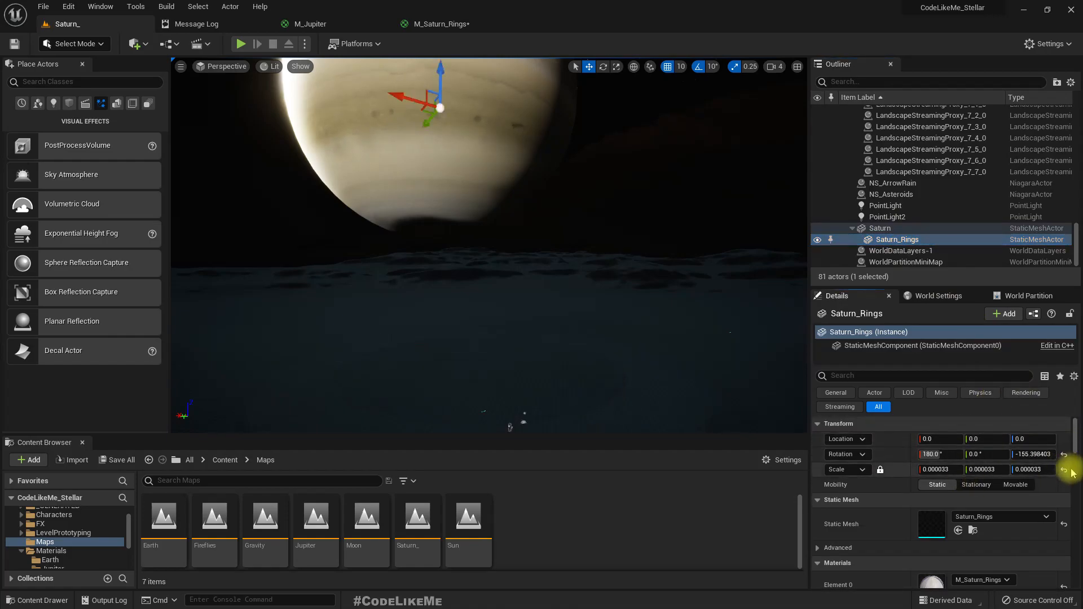
click(1065, 455)
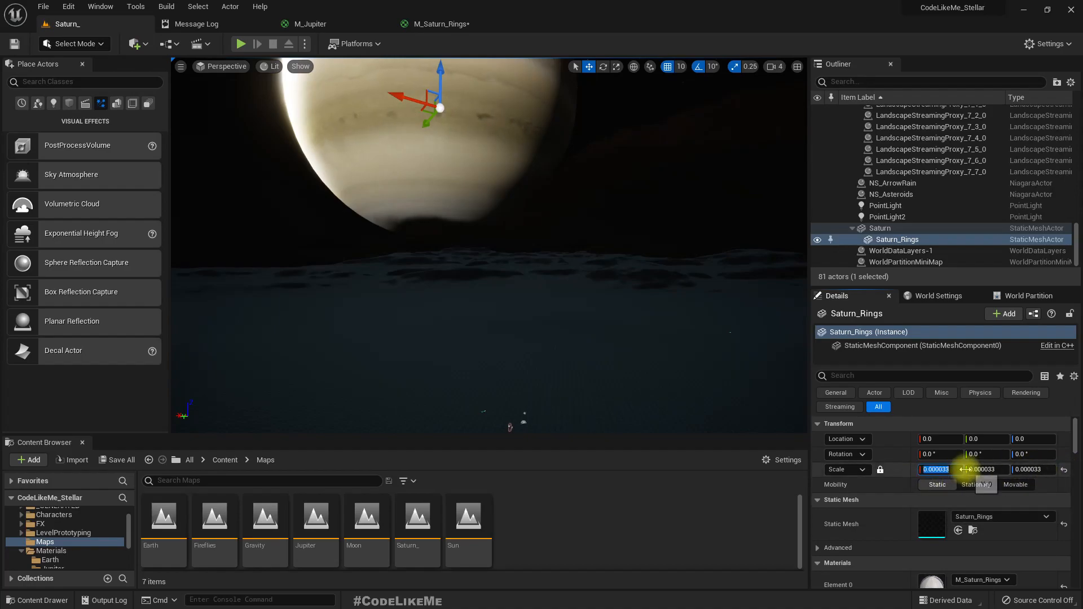
Adjust the uniform scale of Saturn_Rings until it fits around the planet, ending at 0.06.
key(Return)
right_drag(600, 278, 786, 333)
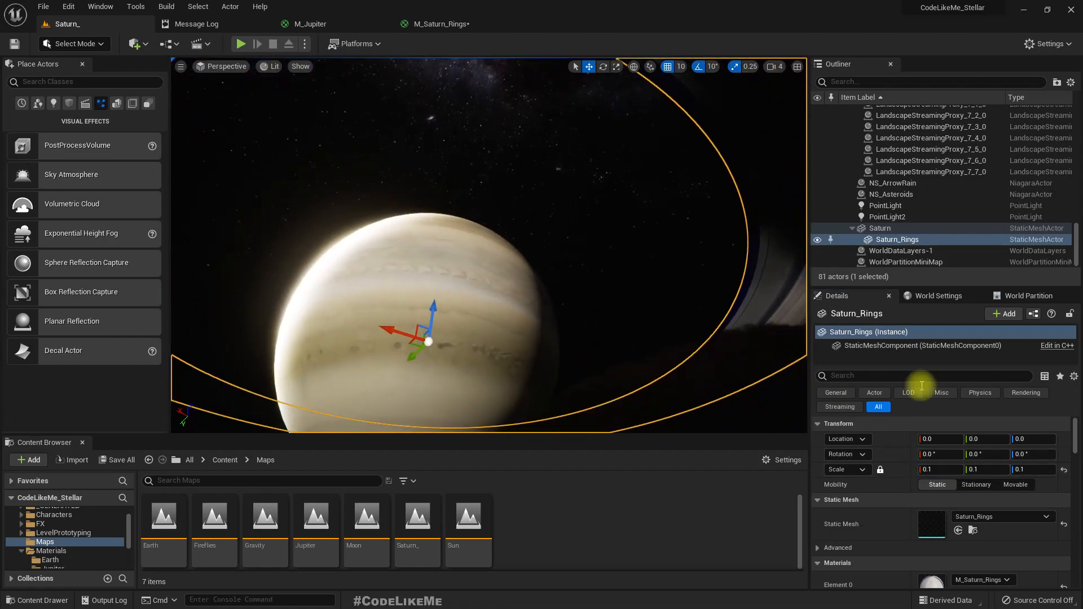
key(BackSpace)
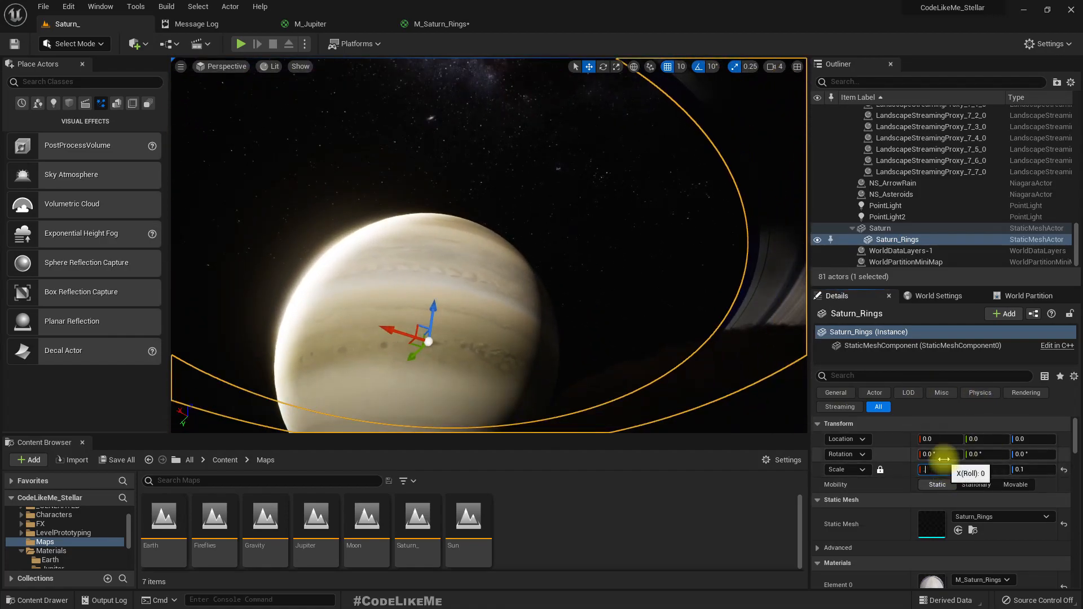
text(.01)
key(Return)
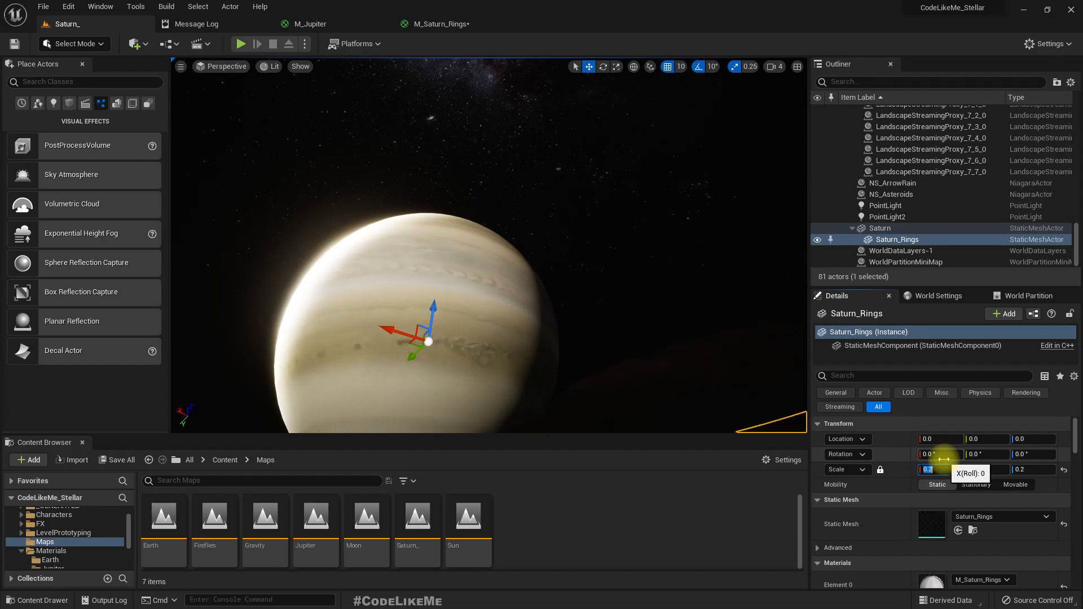
key(Return)
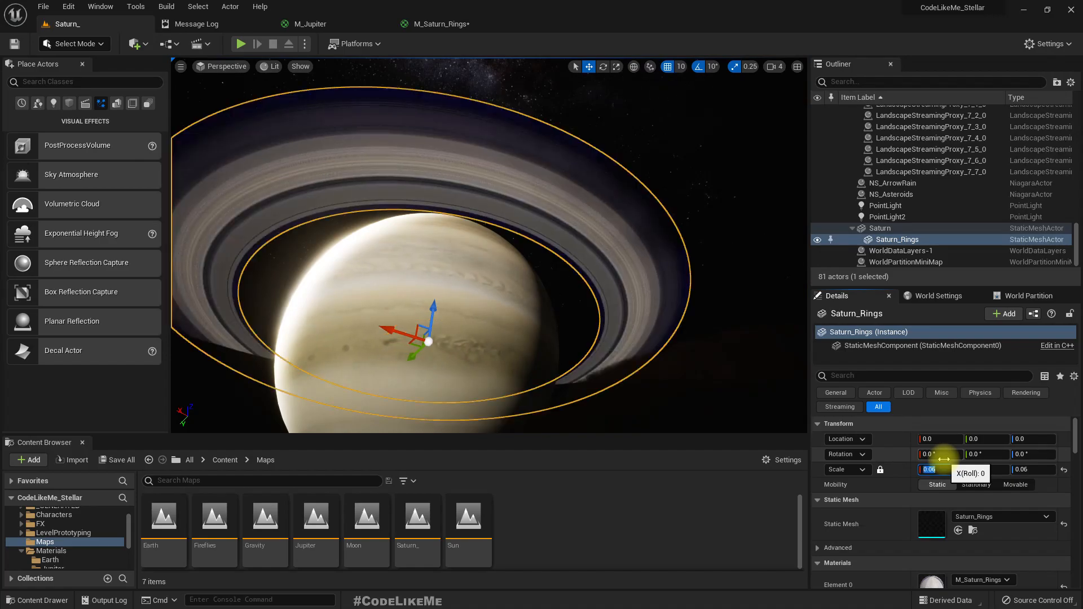
right_drag(571, 282, 541, 313)
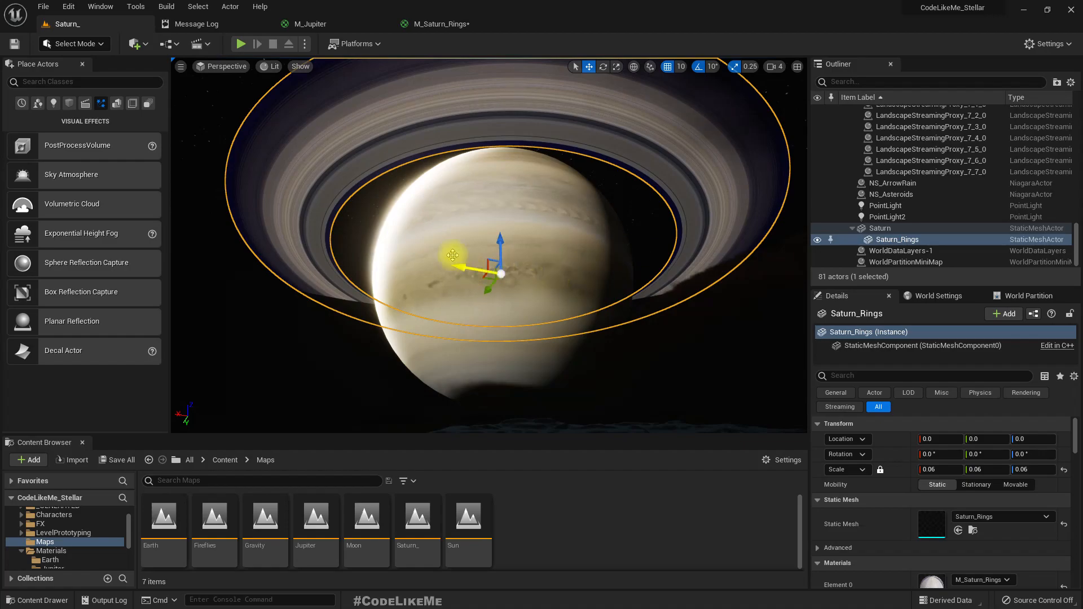
Rotate Saturn together with its rings to about 37.3°, 15.5°, -199.3° so the ring plane tilts.
click(468, 276)
key(e)
drag(460, 260, 420, 285)
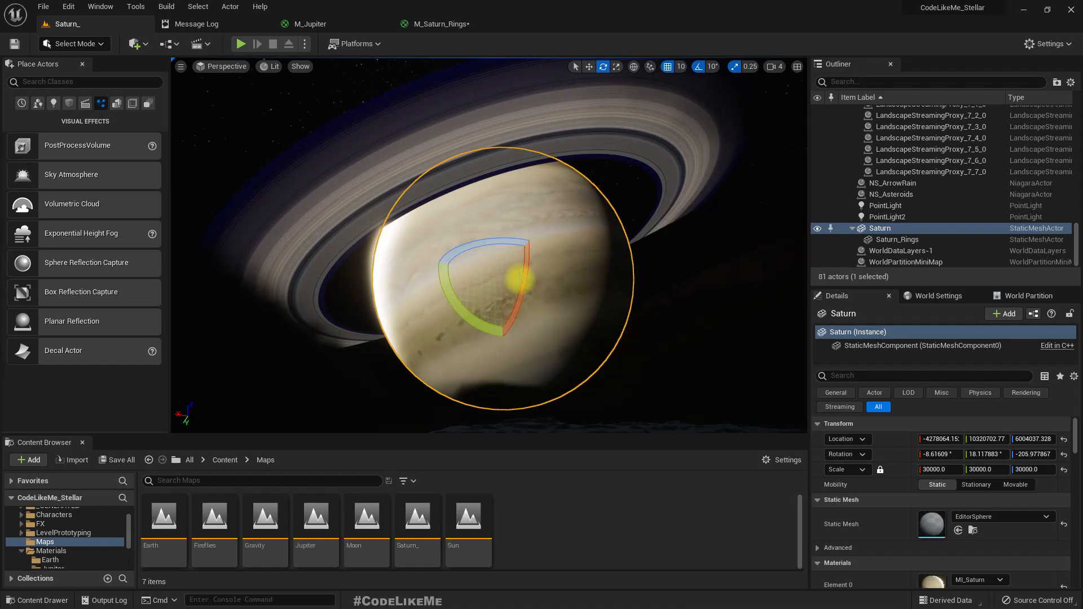
key(ctrl+z)
drag(527, 256, 515, 327)
right_drag(591, 224, 600, 255)
right_drag(621, 196, 599, 161)
click(641, 172)
click(527, 230)
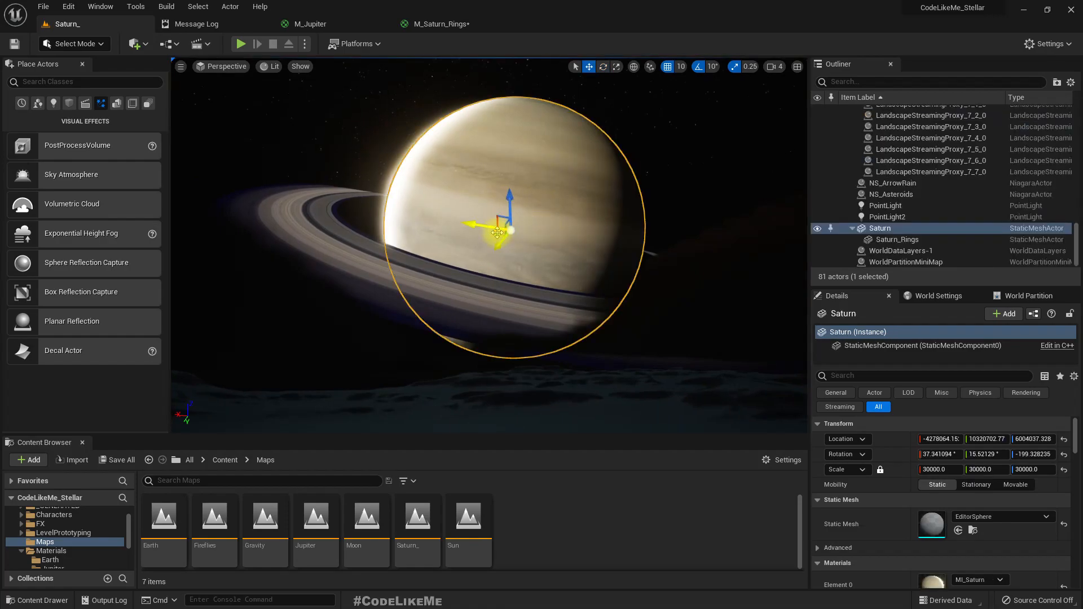
Move Saturn to about X 102286, Z 7439127 and rotate it to about 46.6°, 20.2°, -206.5°.
drag(503, 219, 391, 170)
mouse_move(503, 170)
right_down()
mouse_move(485, 176)
mouse_move(495, 163)
right_up()
key(e)
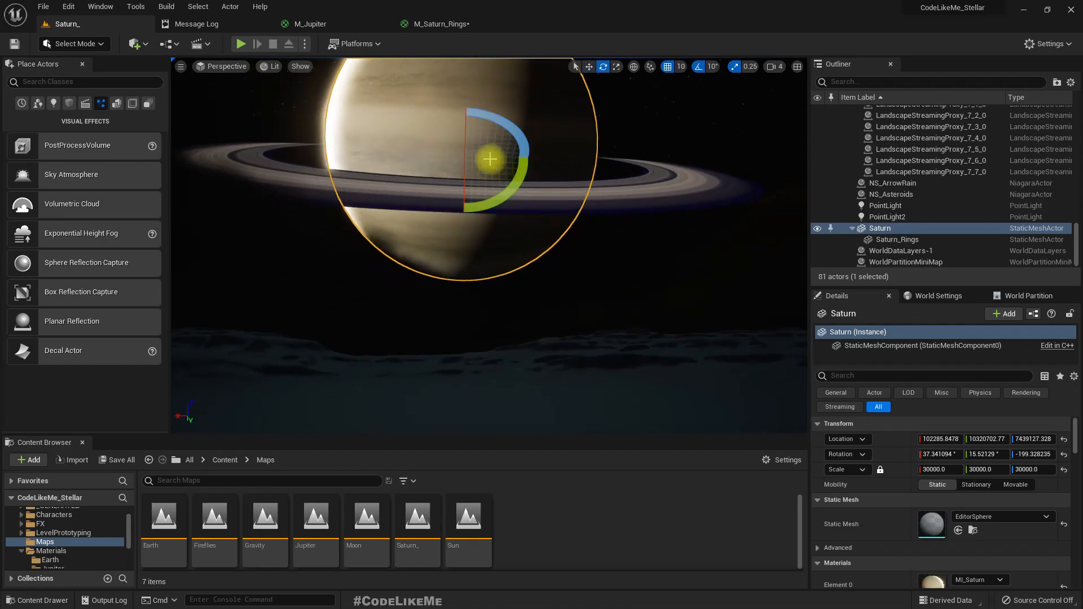
drag(488, 116, 466, 149)
right_drag(471, 161, 483, 246)
key(w)
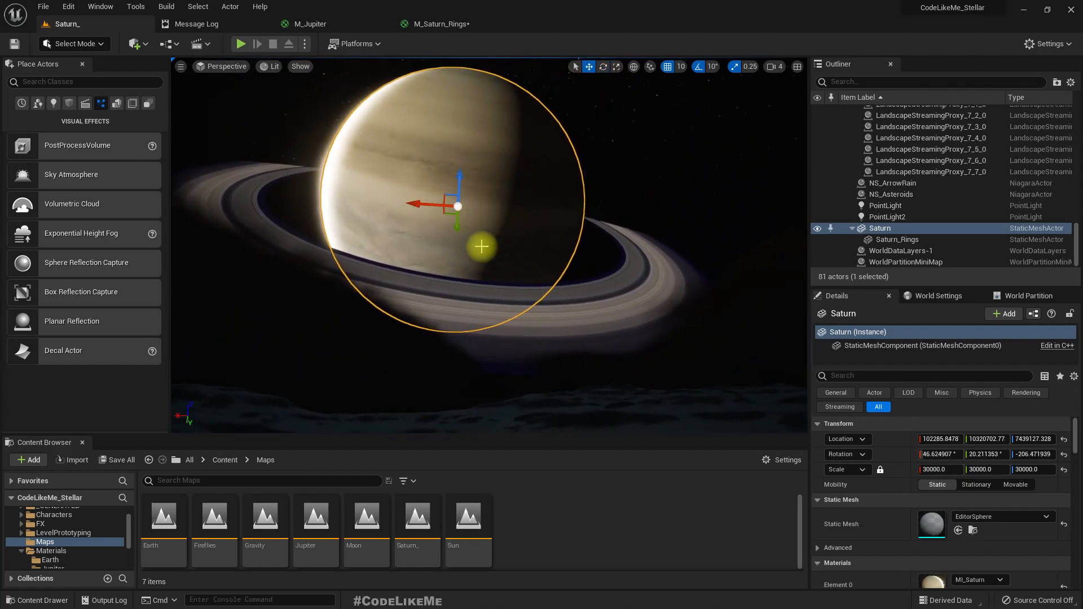
click(914, 242)
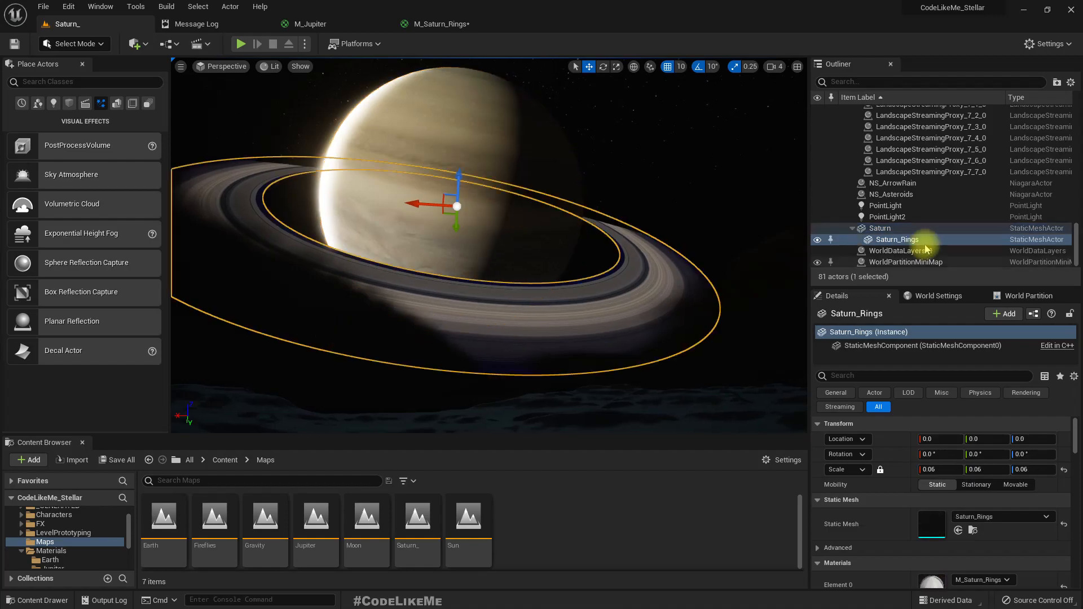
scroll(920, 248, up, 6)
mouse_move(581, 202)
right_down()
mouse_move(485, 223)
mouse_move(592, 198)
right_up()
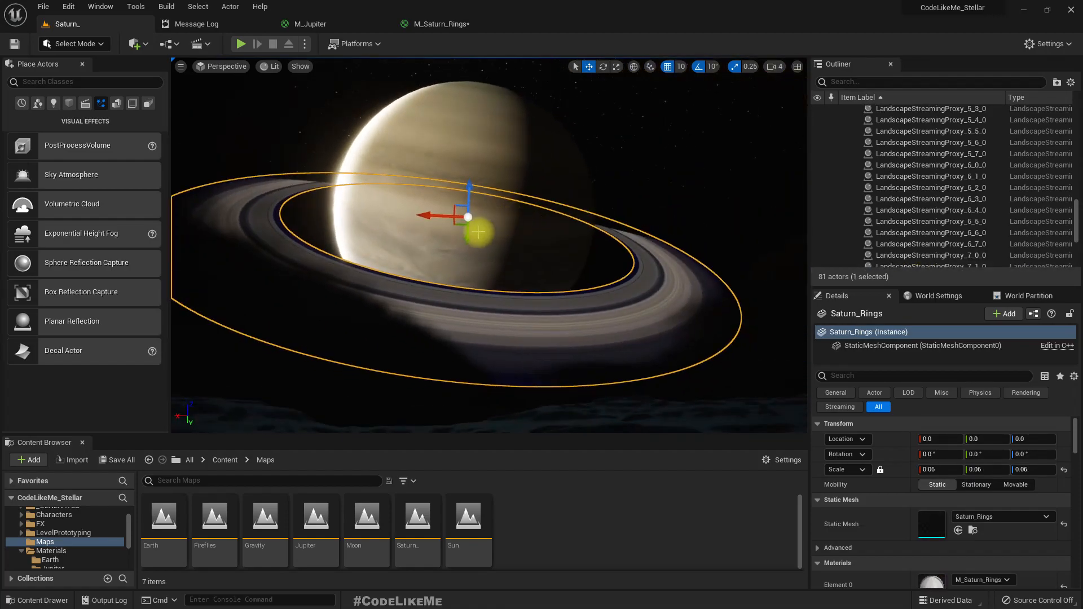
drag(470, 195, 472, 169)
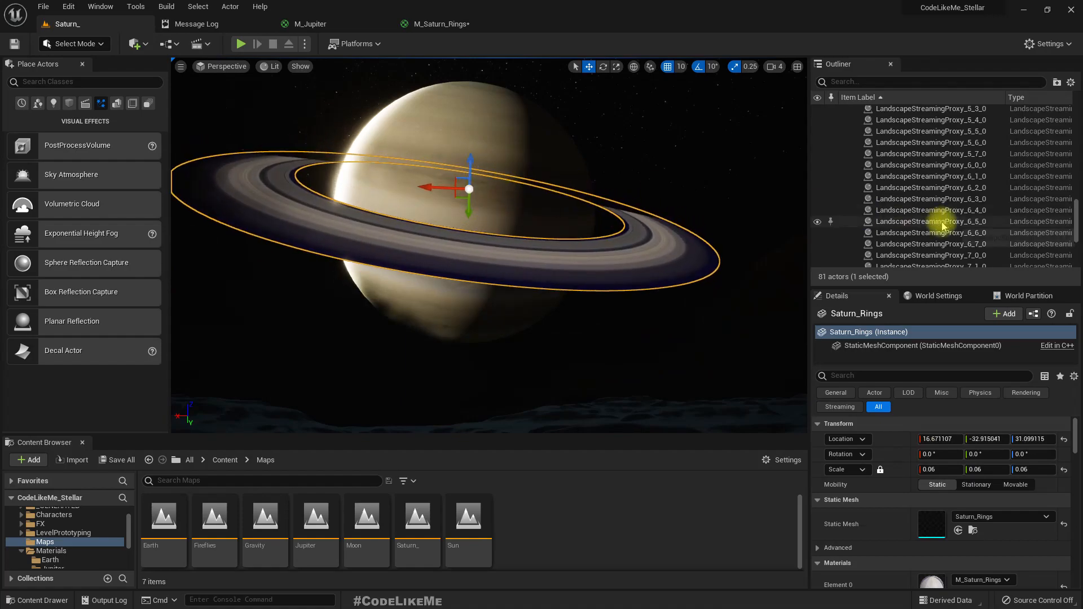
key(ctrl+z)
Raise the parent Saturn actor, together with its rings, to a Z location of about 9253697.
click(883, 228)
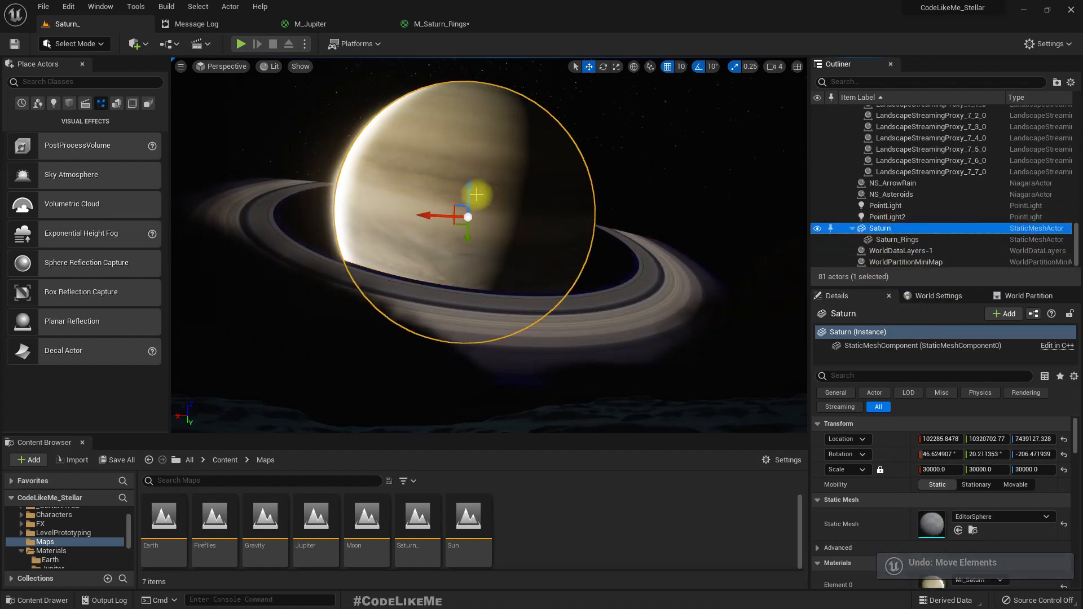
drag(468, 180, 476, 163)
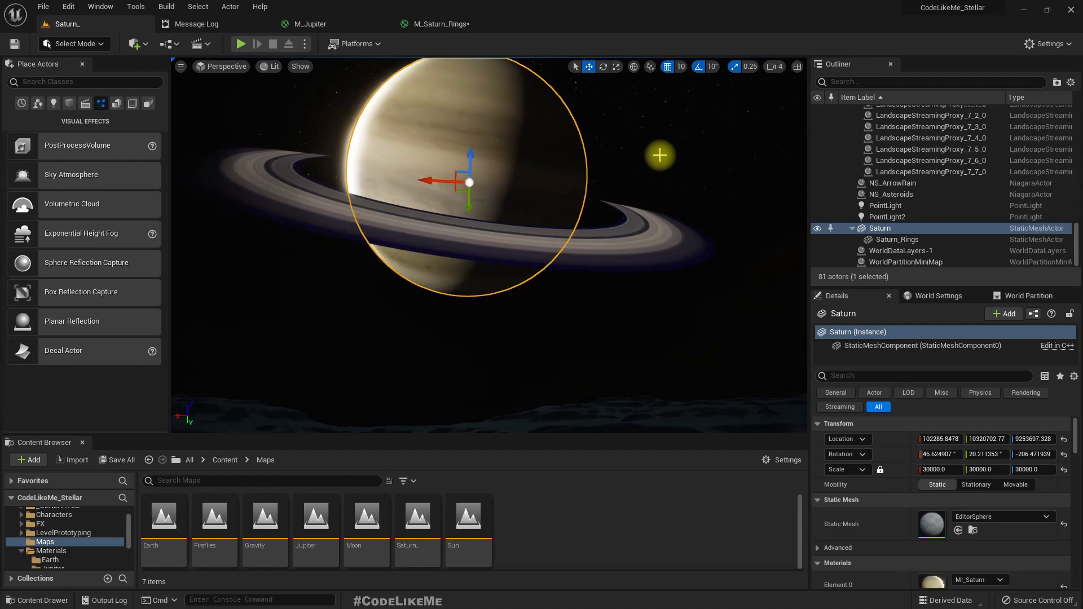
mouse_move(608, 200)
right_down()
mouse_move(616, 227)
mouse_move(632, 210)
mouse_move(616, 197)
right_up()
Play the level full screen to check Saturn from the character's viewpoint, and stop the session.
key(F11)
right_drag(683, 169, 683, 212)
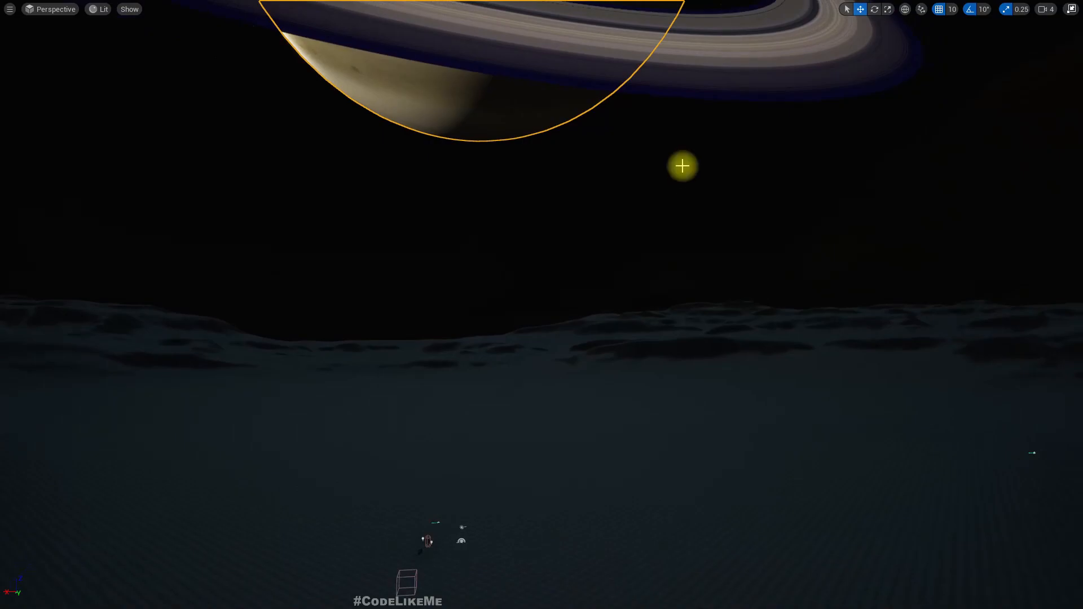
key(alt+p)
click(672, 186)
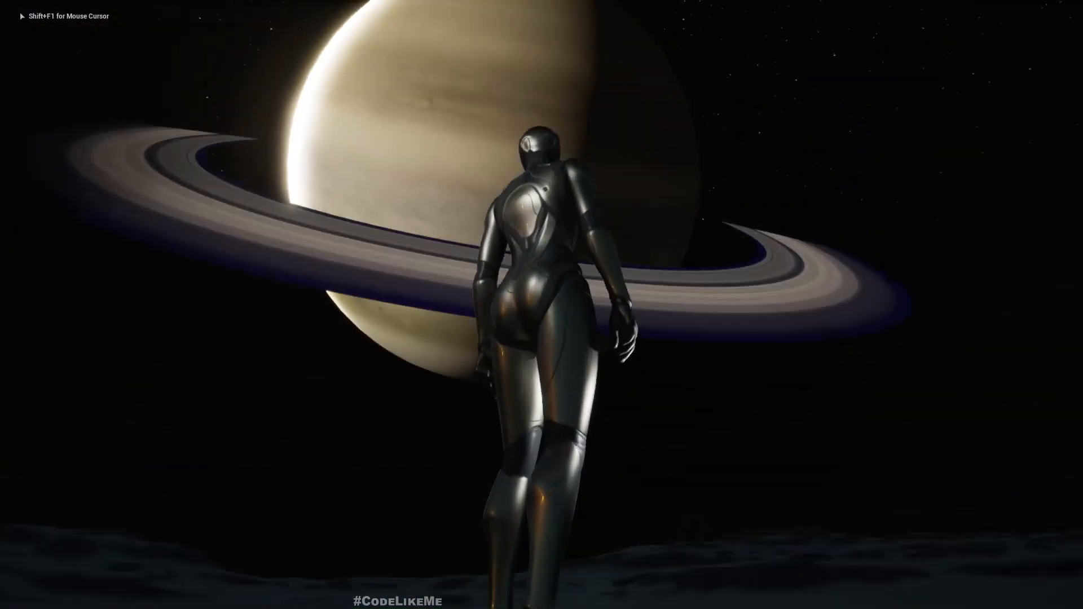
key(Escape)
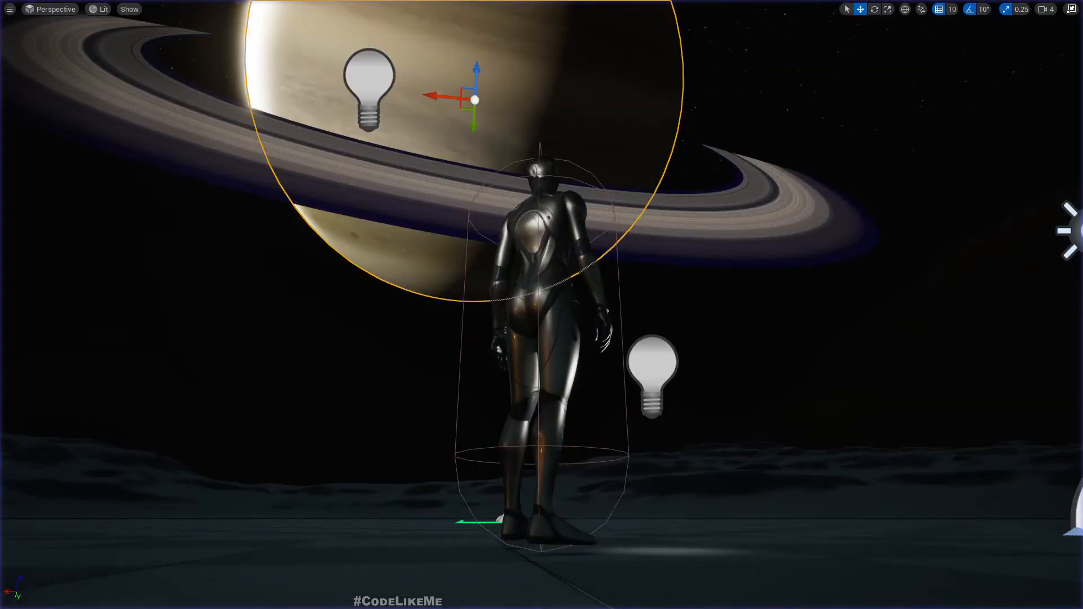
Lower Saturn to a Z location of about 7963317 and return the viewport to its normal size.
mouse_move(617, 157)
right_down()
mouse_move(581, 161)
mouse_move(617, 157)
right_up()
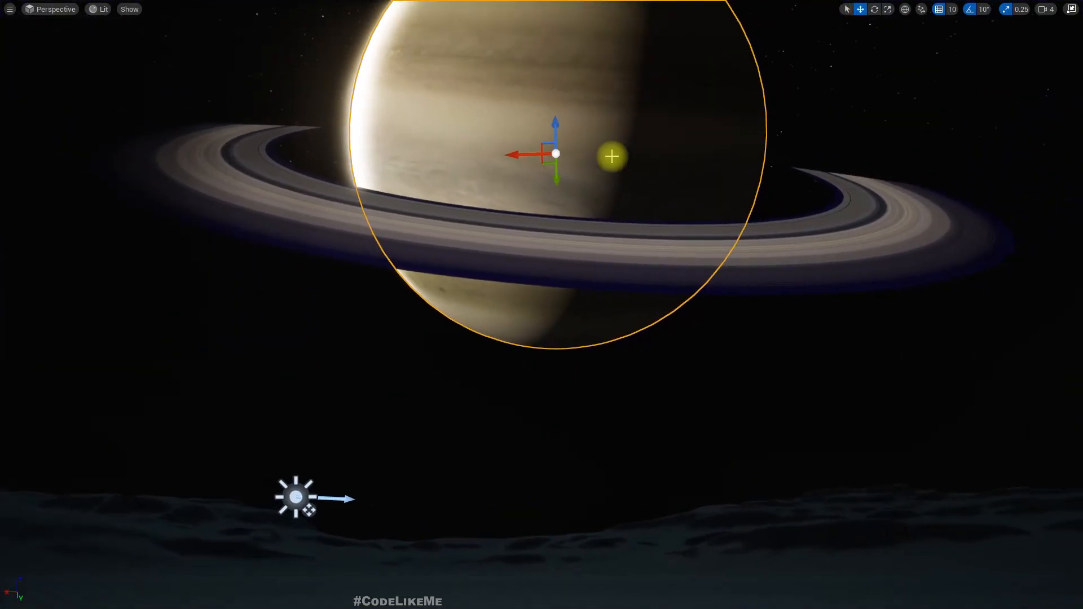
drag(556, 124, 554, 162)
right_drag(595, 192, 488, 232)
right_drag(395, 219, 237, 164)
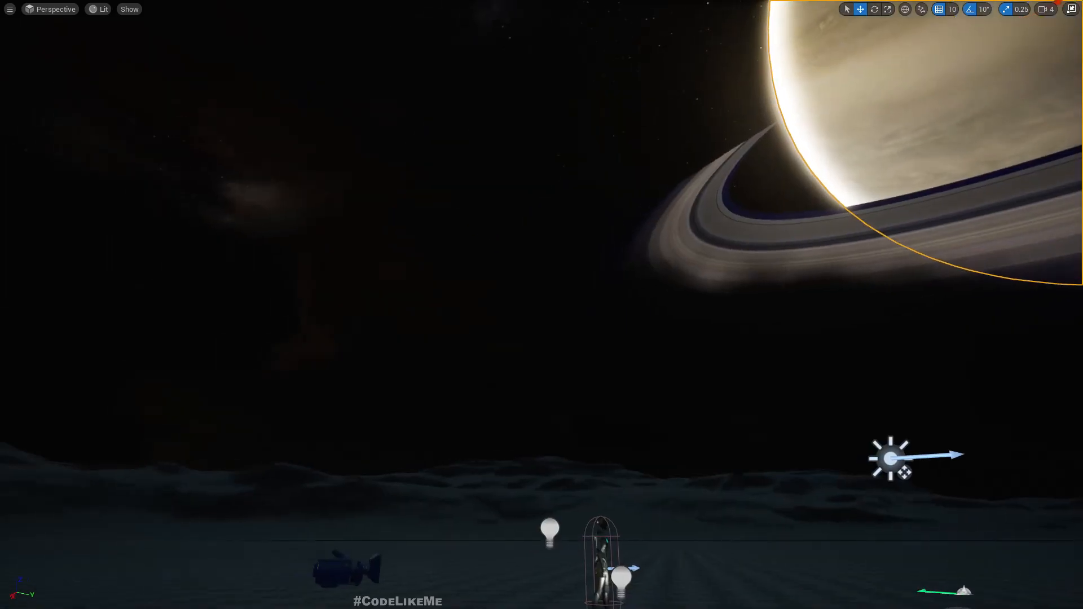
right_drag(498, 229, 625, 228)
key(F11)
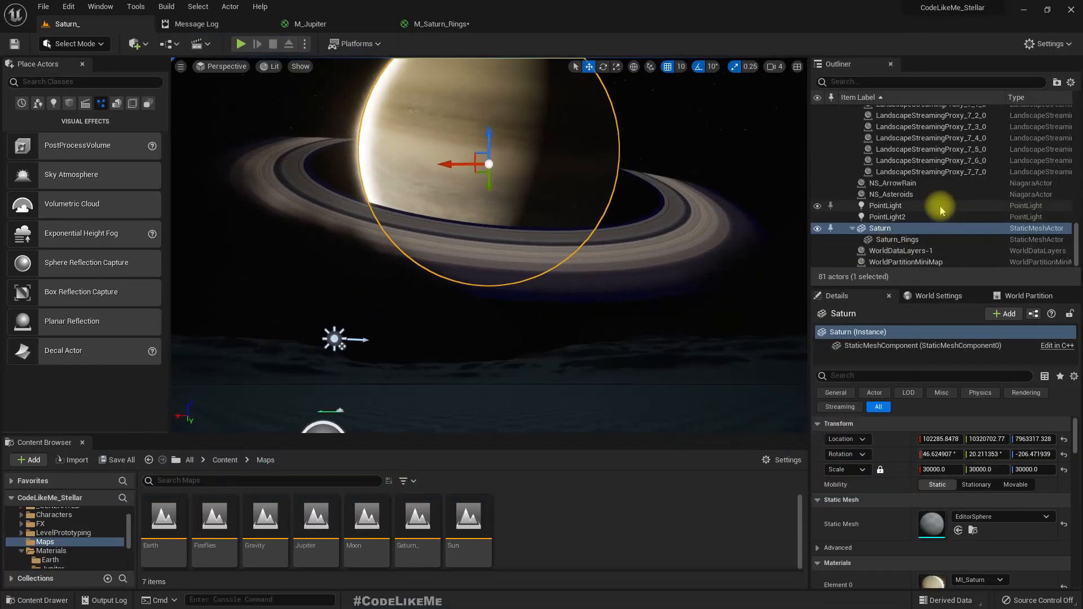
Collapse the Landscape actor group in the Outliner and hide the VolumetricCloud actor.
scroll(922, 233, up, 3)
scroll(921, 232, up, 15)
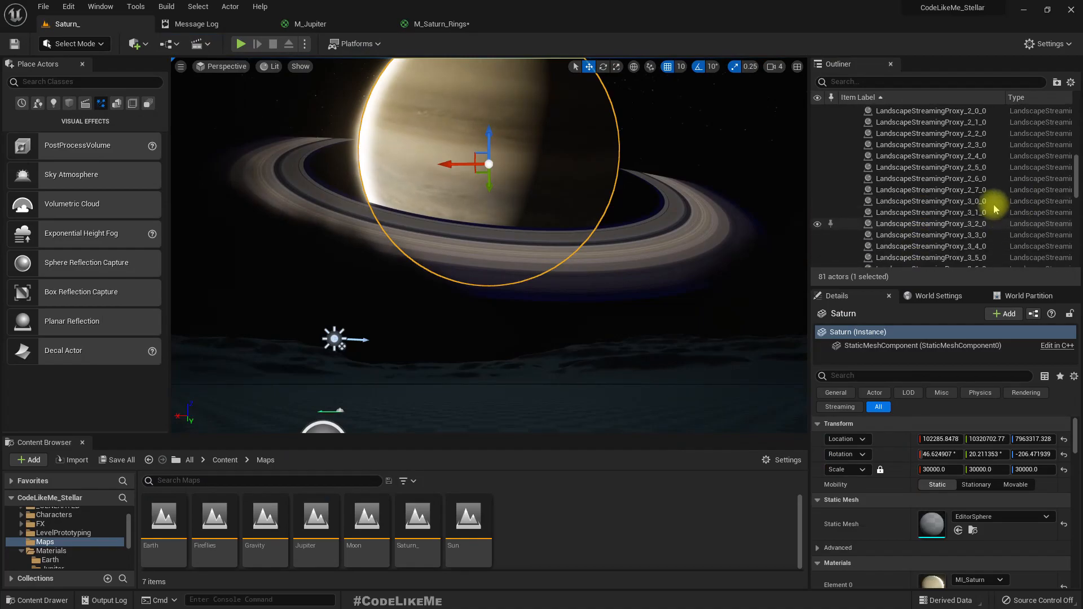
scroll(902, 226, down, 2)
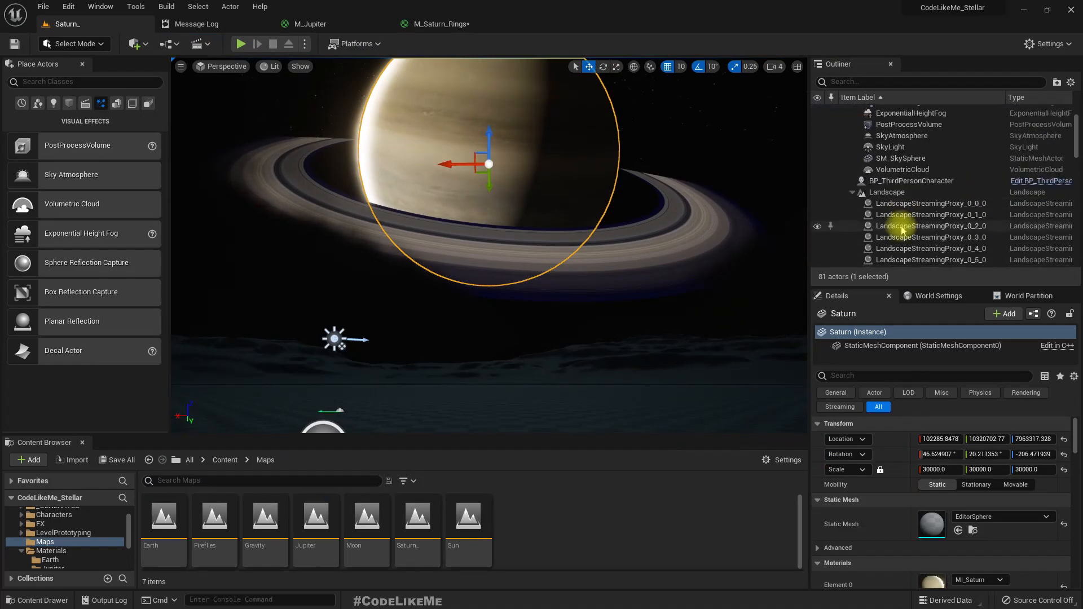
click(852, 192)
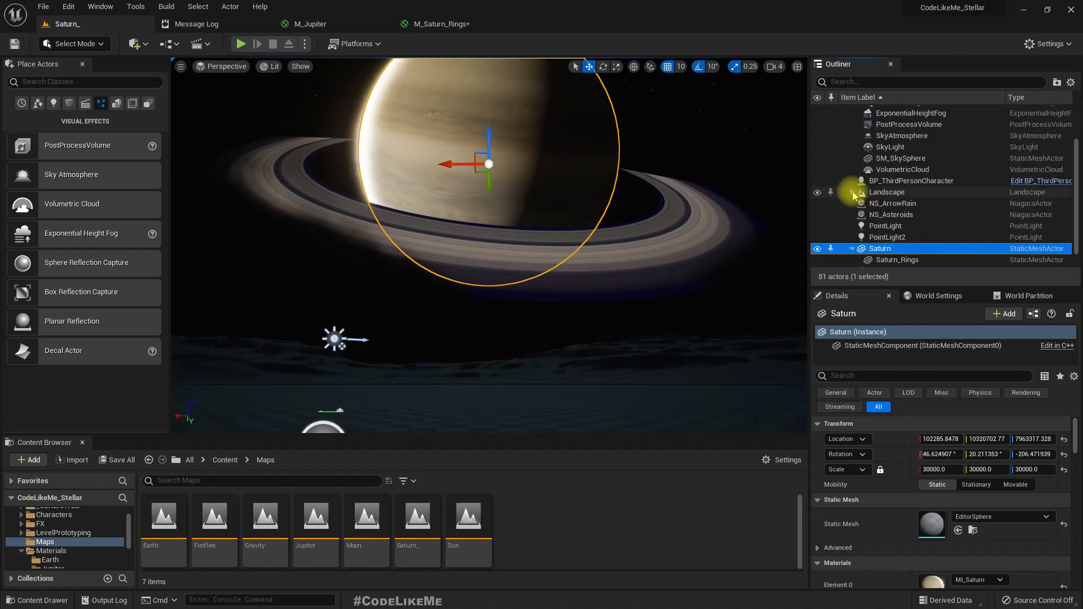
click(818, 170)
Move Saturn closer and lower over the landscape, to about Y 9030823 and Z 6854437.
right_drag(583, 219, 550, 219)
click(587, 324)
right_drag(587, 324, 637, 344)
click(466, 158)
right_drag(466, 158, 437, 141)
drag(478, 123, 471, 148)
drag(477, 193, 472, 176)
right_drag(615, 235, 643, 242)
Raise Saturn above the horizon to a Z location of about 7422357.
key(s)
key(e)
key(e)
drag(515, 192, 565, 225)
key(w)
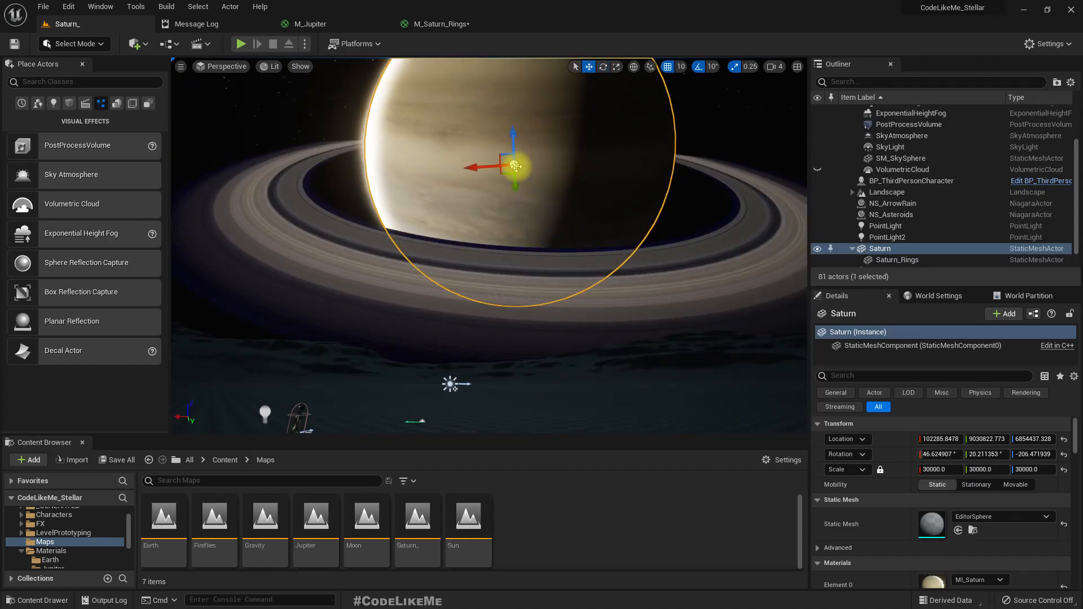
drag(512, 132, 512, 120)
right_drag(576, 180, 580, 177)
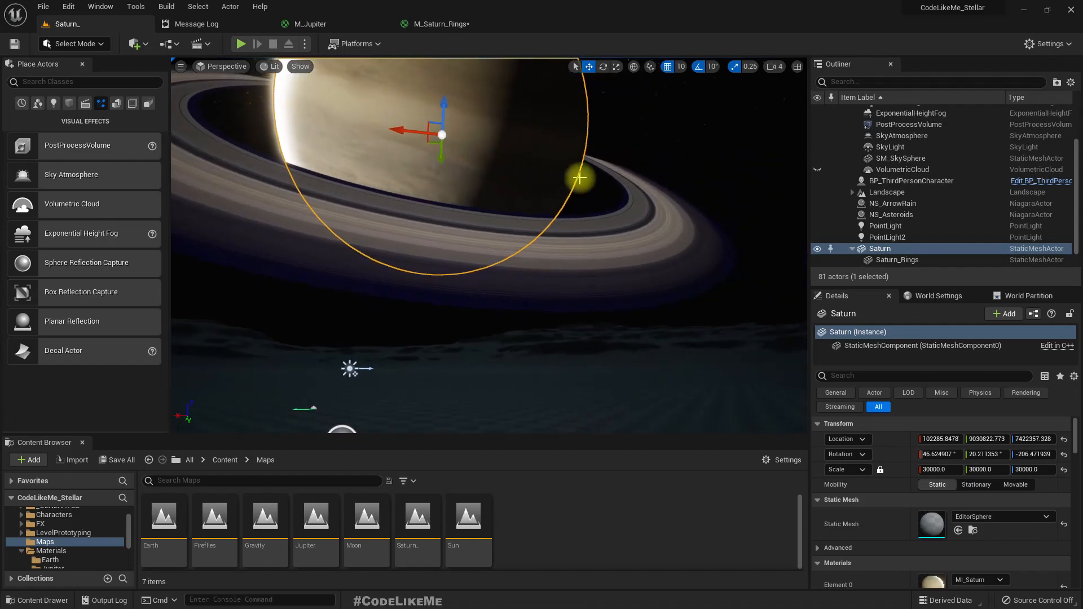
Inspect Saturn and its rings above the character in full-screen game view, and restore the editor layout.
key(F11)
key(g)
mouse_move(648, 259)
right_down()
mouse_move(610, 223)
mouse_move(628, 263)
mouse_move(603, 264)
mouse_move(643, 251)
right_up()
key(q)
key(a)
key(F11)
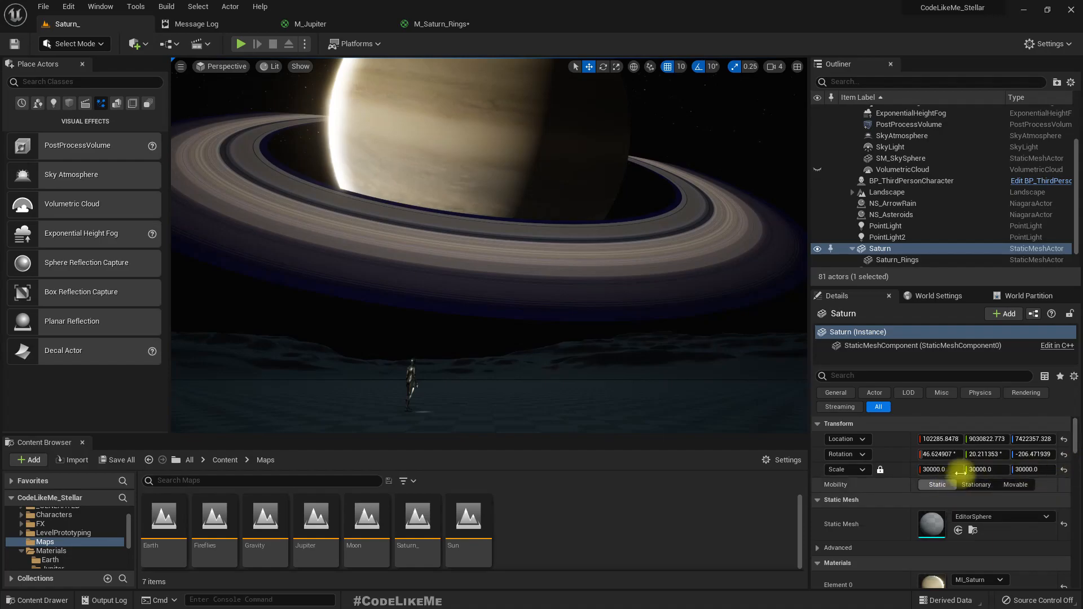
Set Saturn's uniform scale to 20000 and reposition it with its rings above the horizon.
click(951, 470)
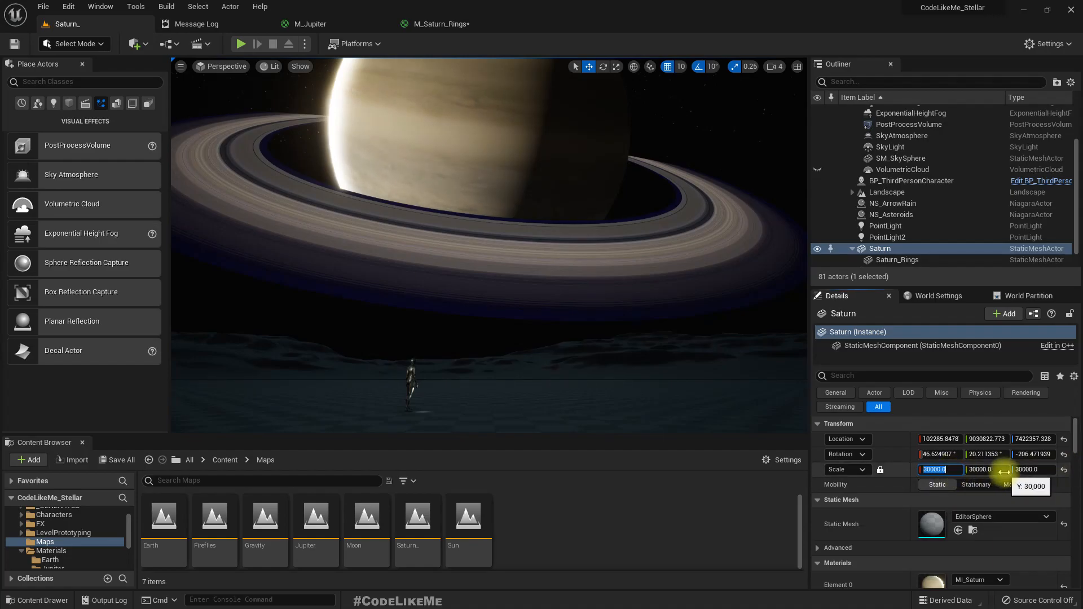
key(Return)
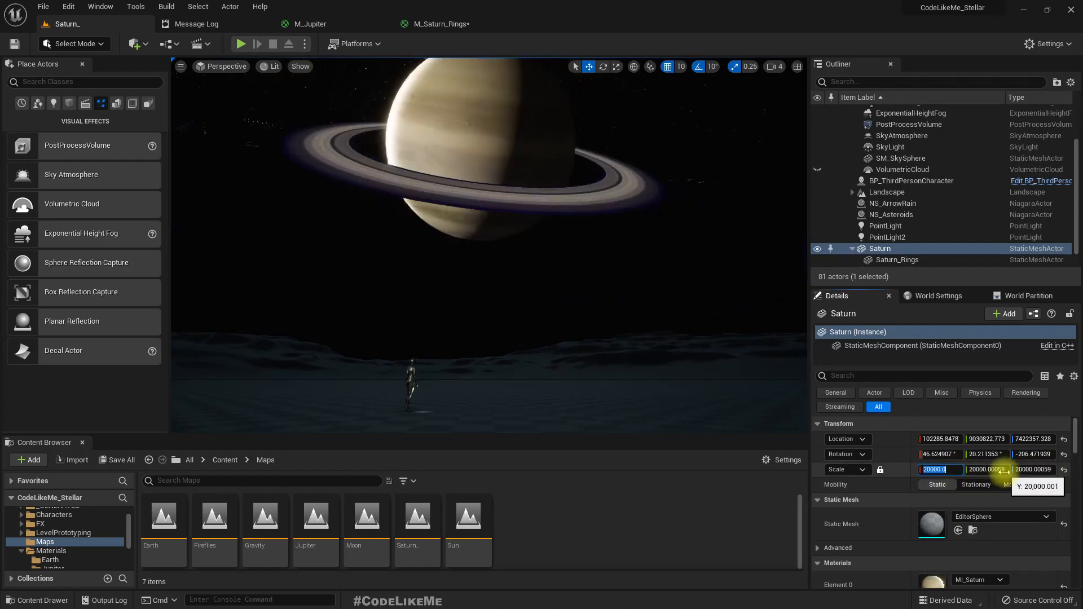
mouse_move(500, 165)
right_down()
mouse_move(499, 145)
mouse_move(511, 162)
right_up()
click(453, 124)
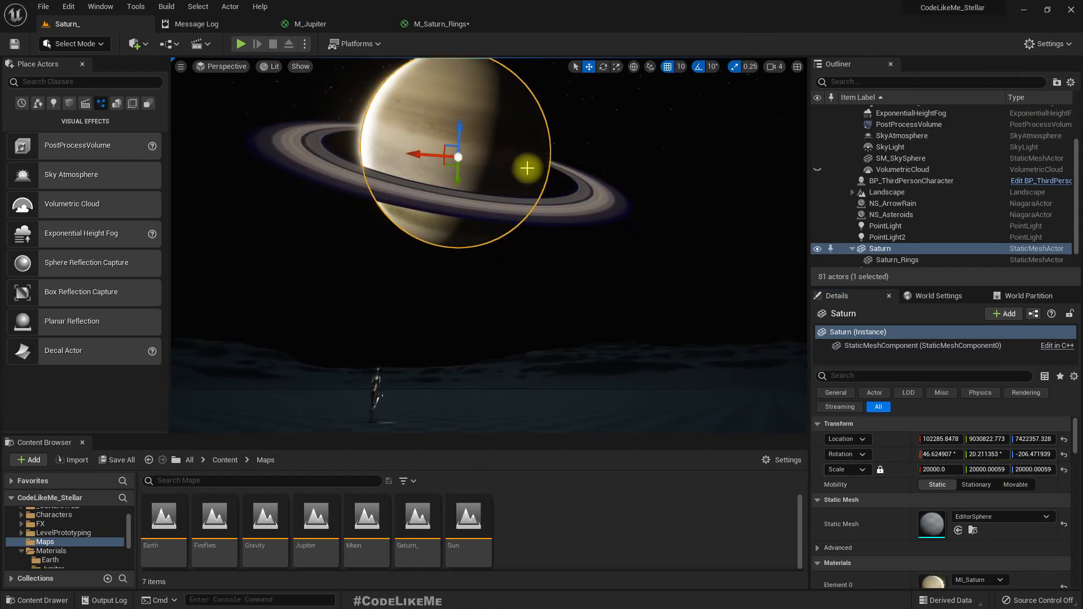
drag(458, 120, 605, 145)
click(619, 136)
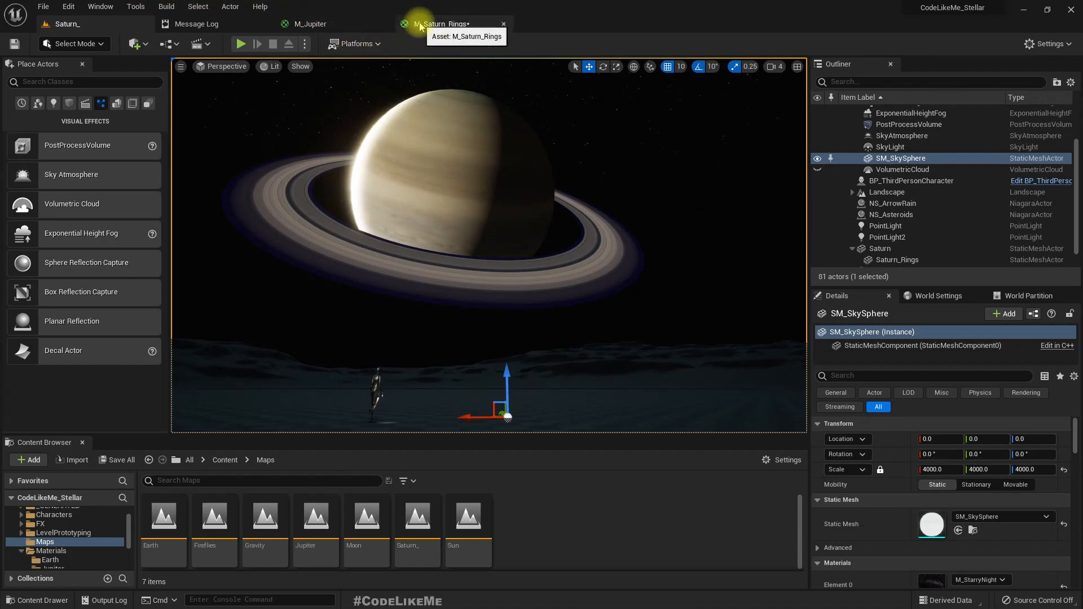
In M_Saturn_Rings, break all links on the Emissive Color input.
click(440, 24)
right_click(668, 218)
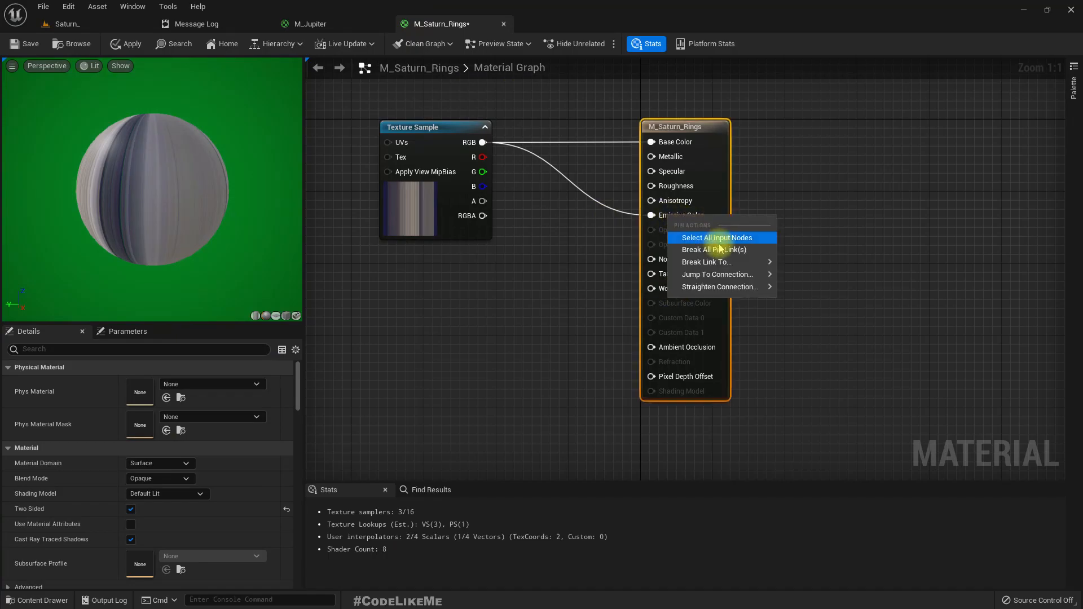
click(716, 250)
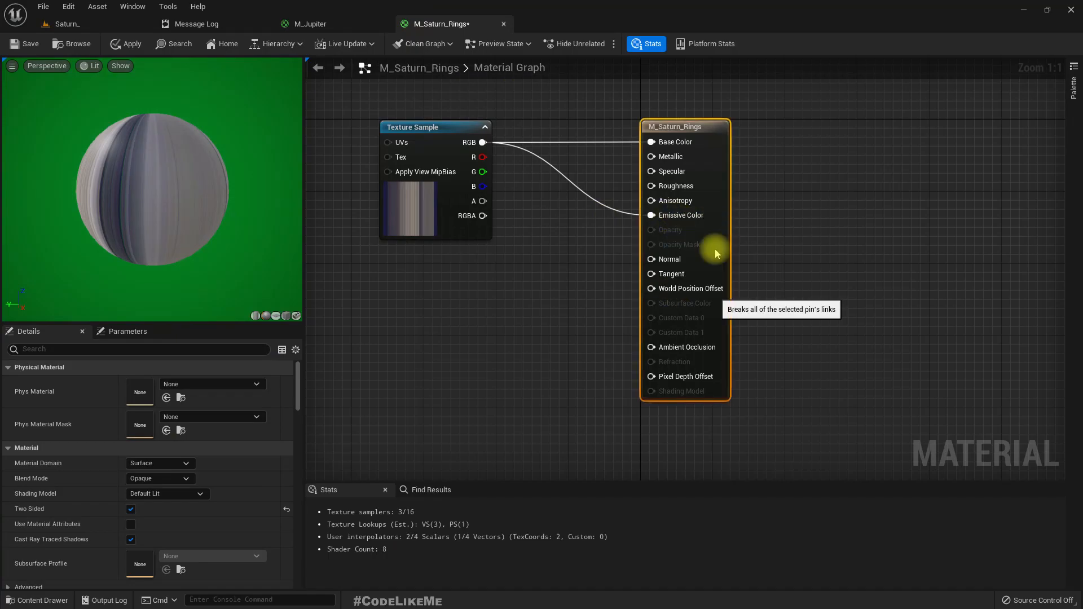
Apply the M_Saturn_Rings material changes and inspect Saturn above the landscape in the Saturn_ level.
click(115, 45)
click(78, 23)
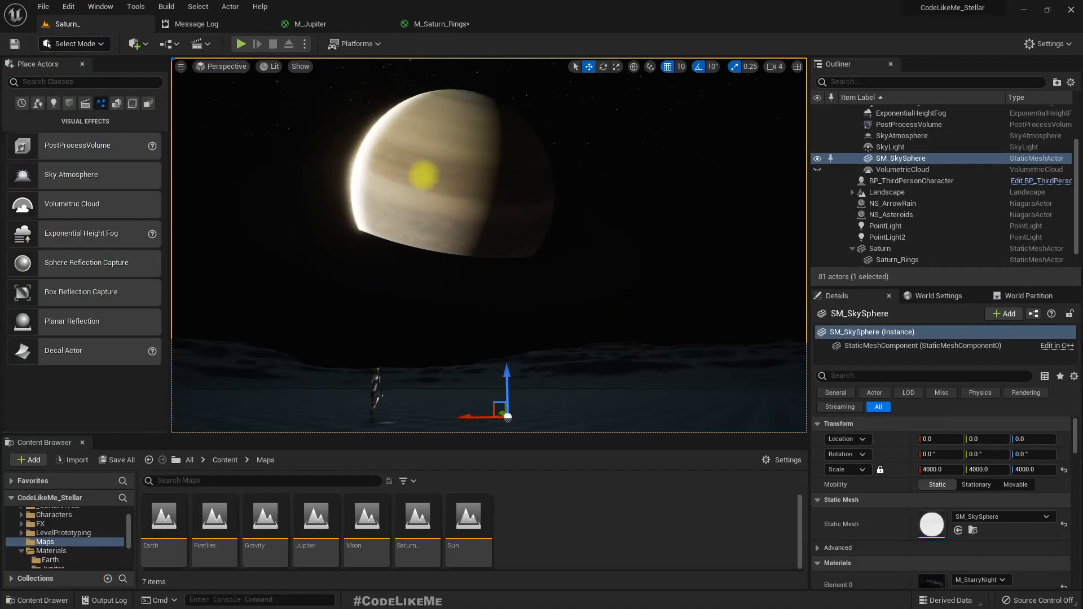
mouse_move(488, 245)
right_down()
mouse_move(449, 240)
mouse_move(469, 246)
right_up()
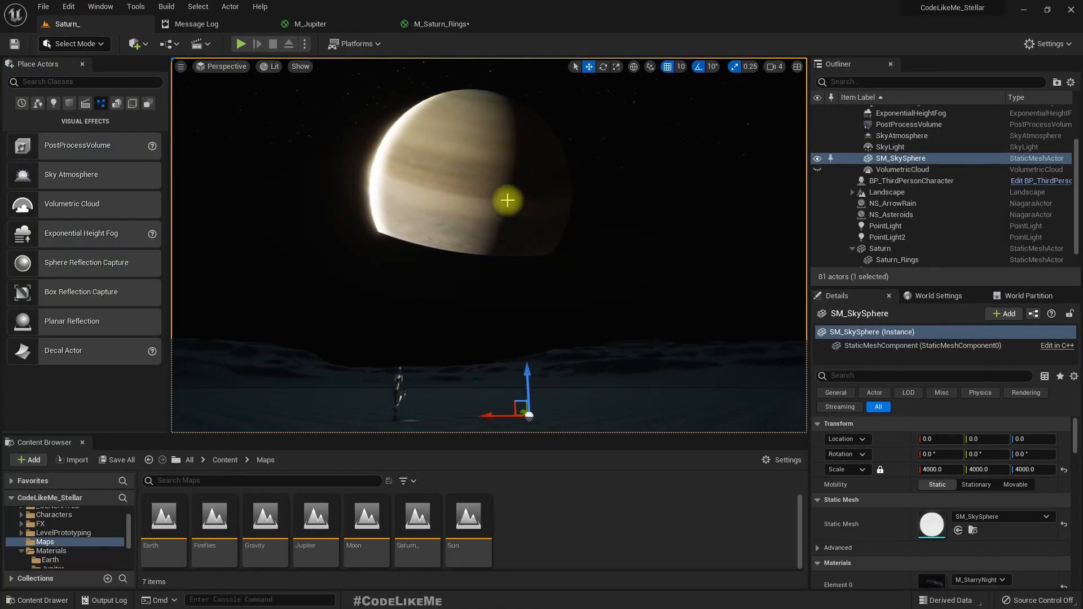
mouse_move(469, 166)
right_down()
mouse_move(406, 169)
mouse_move(463, 169)
right_up()
right_drag(518, 198, 519, 212)
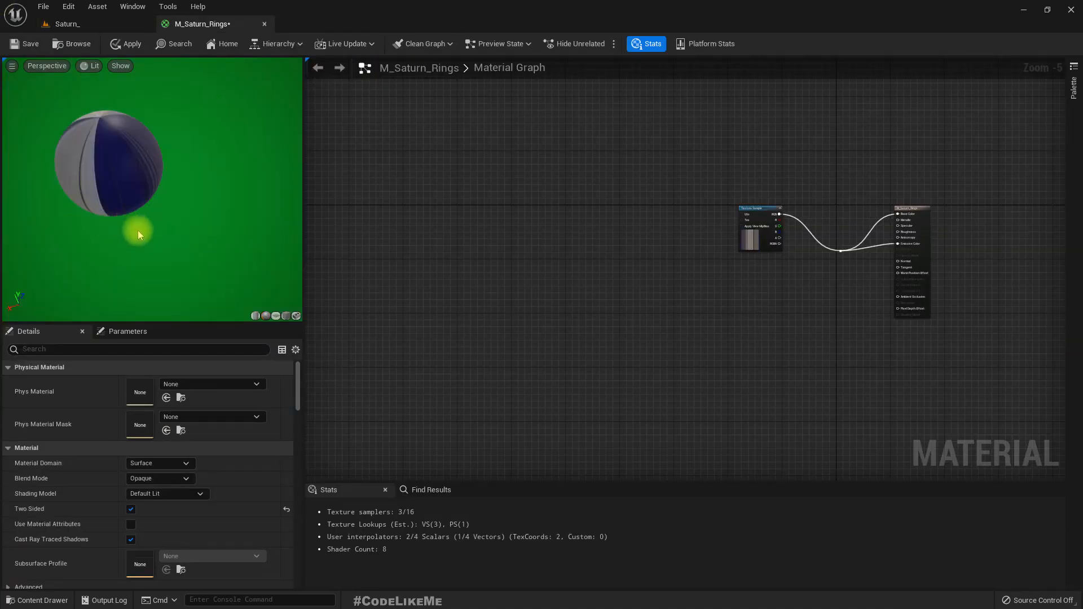
Set the Saturn_Rings mesh as the preview mesh for the M_Saturn_Rings material.
drag(100, 155, 160, 158)
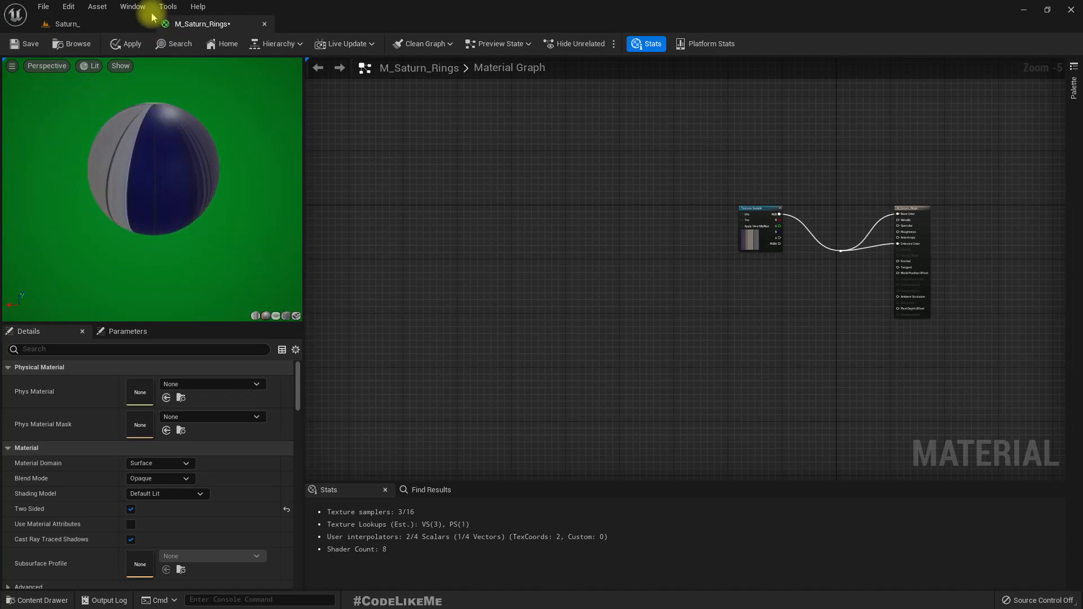
click(86, 28)
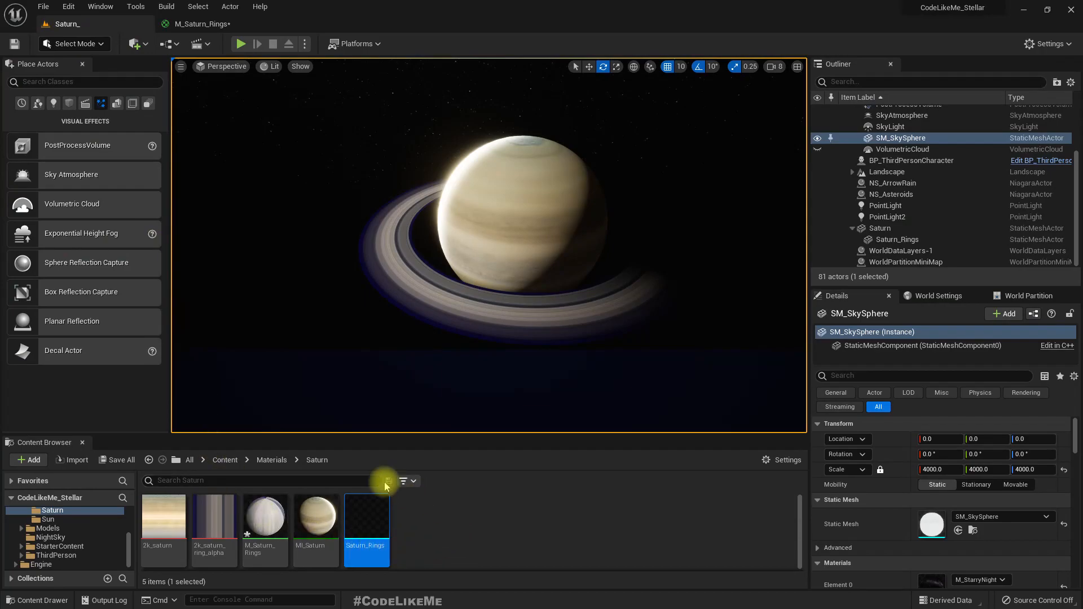
click(213, 23)
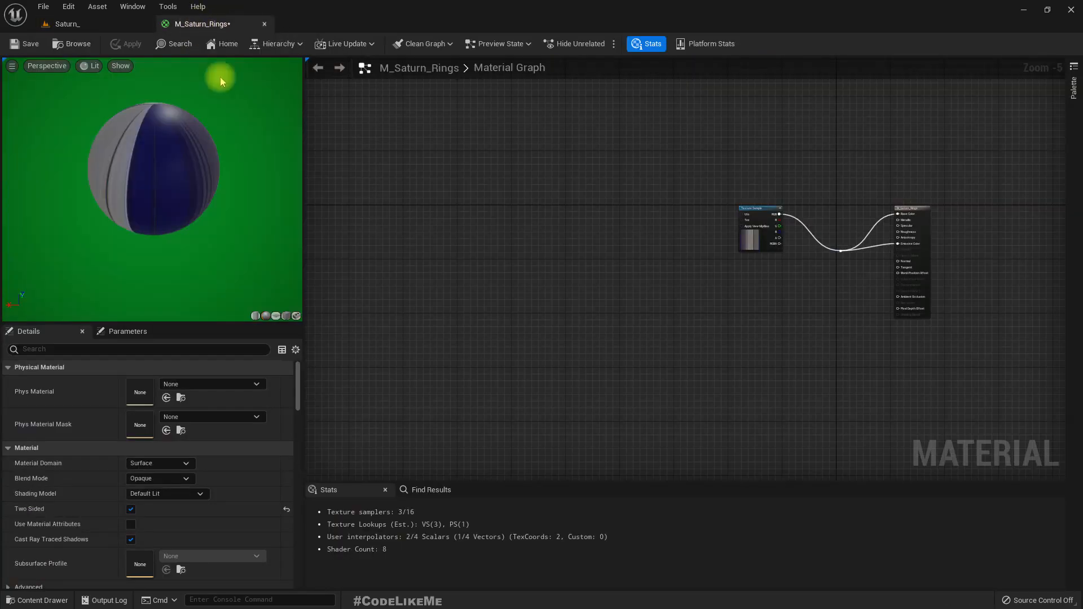
click(296, 316)
drag(202, 200, 201, 257)
Insert a Multiply node between the Texture Sample's RGB output and the reroute node feeding Base Color and Emissive Color.
scroll(875, 240, up, 2)
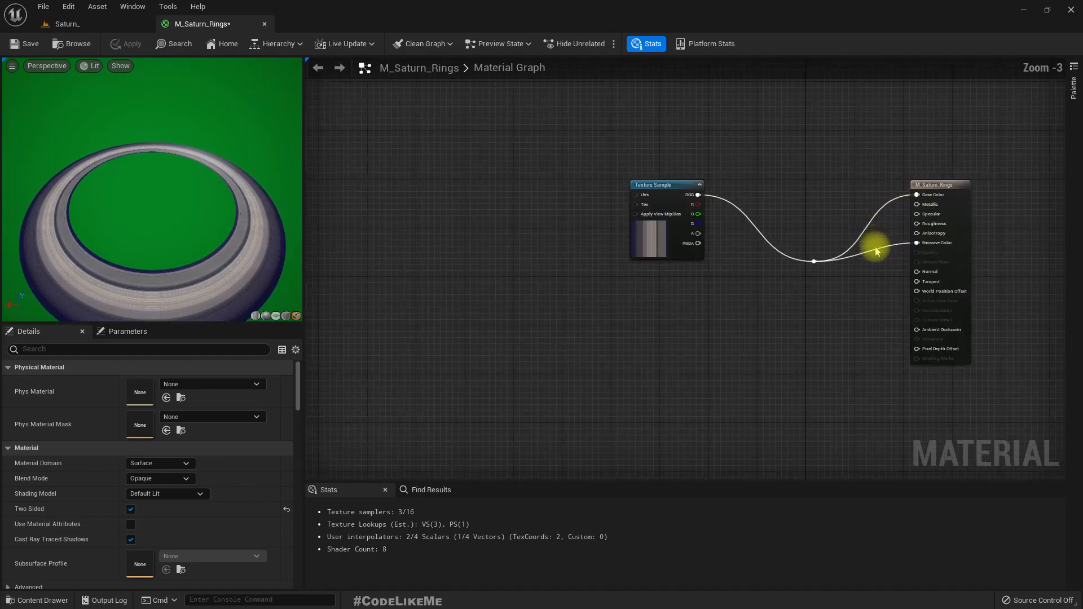
right_drag(837, 270, 803, 282)
drag(624, 198, 624, 241)
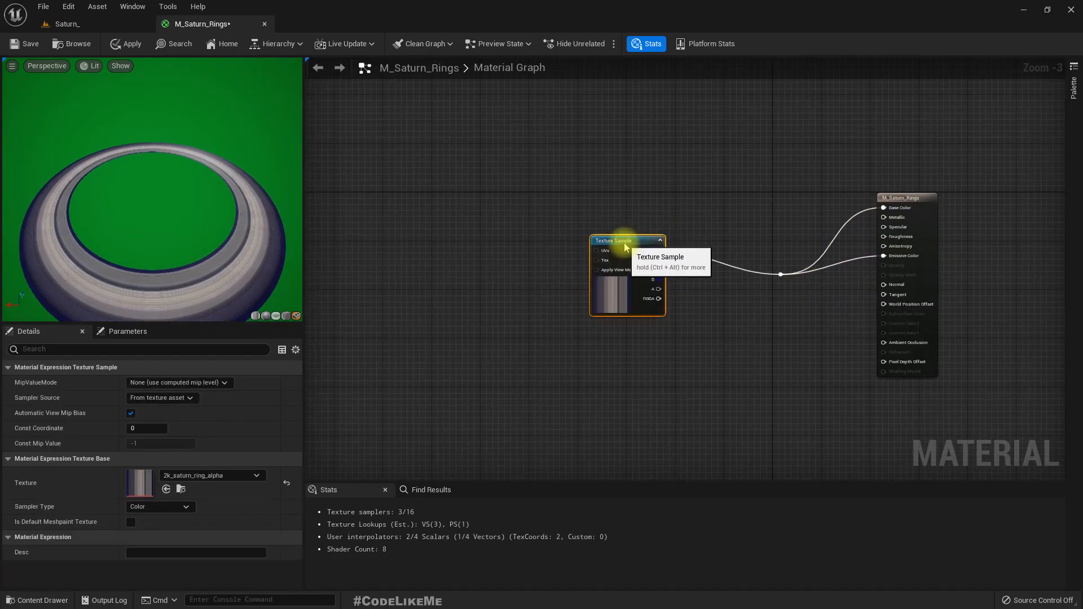
click(99, 26)
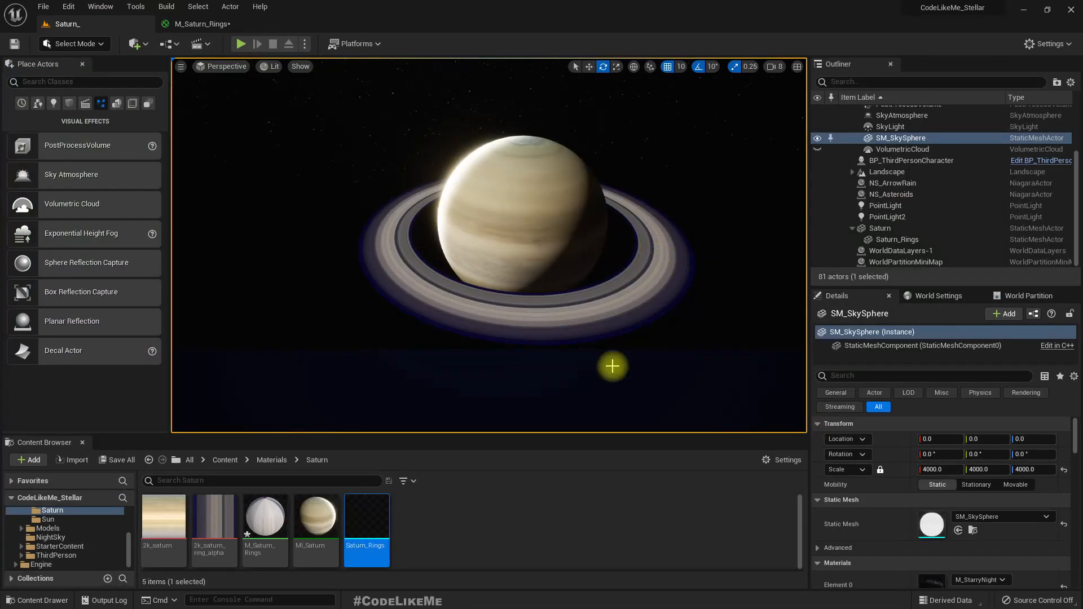
click(187, 25)
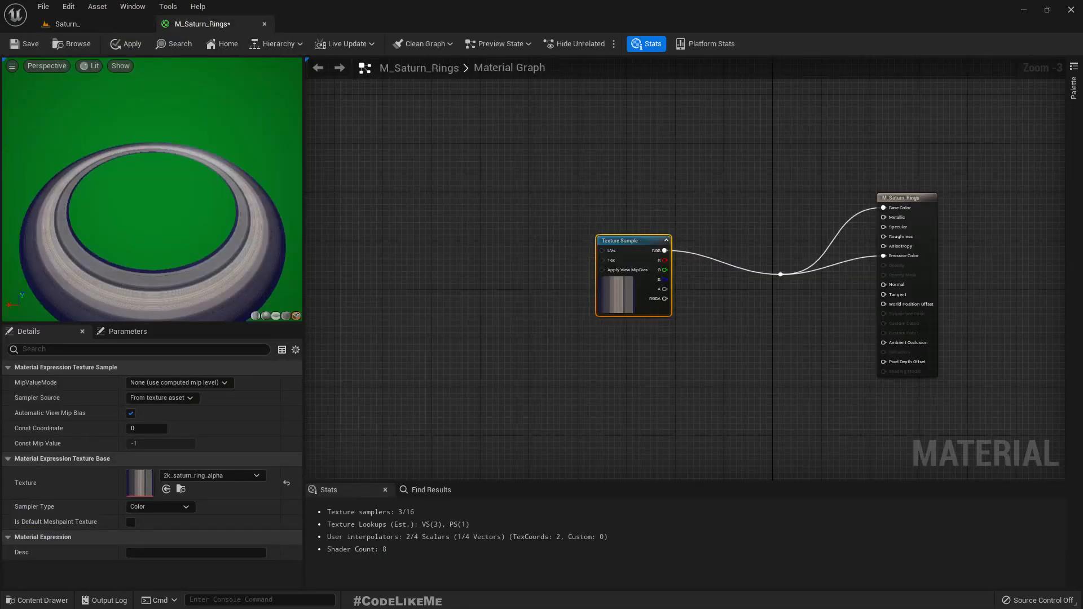
right_drag(728, 395, 677, 360)
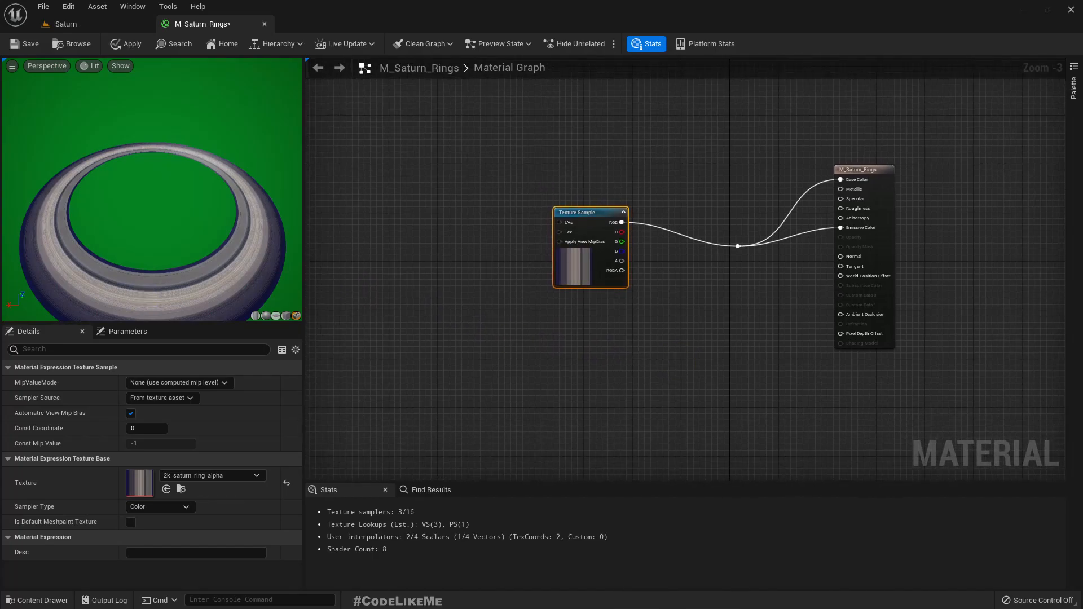
drag(601, 211, 738, 246)
text(*)
key(Return)
Add a LinearInterpolate node feeding the B input of the Multiply node, placed below the Texture Sample.
drag(663, 331, 621, 371)
scroll(643, 355, up, 3)
text(lerp)
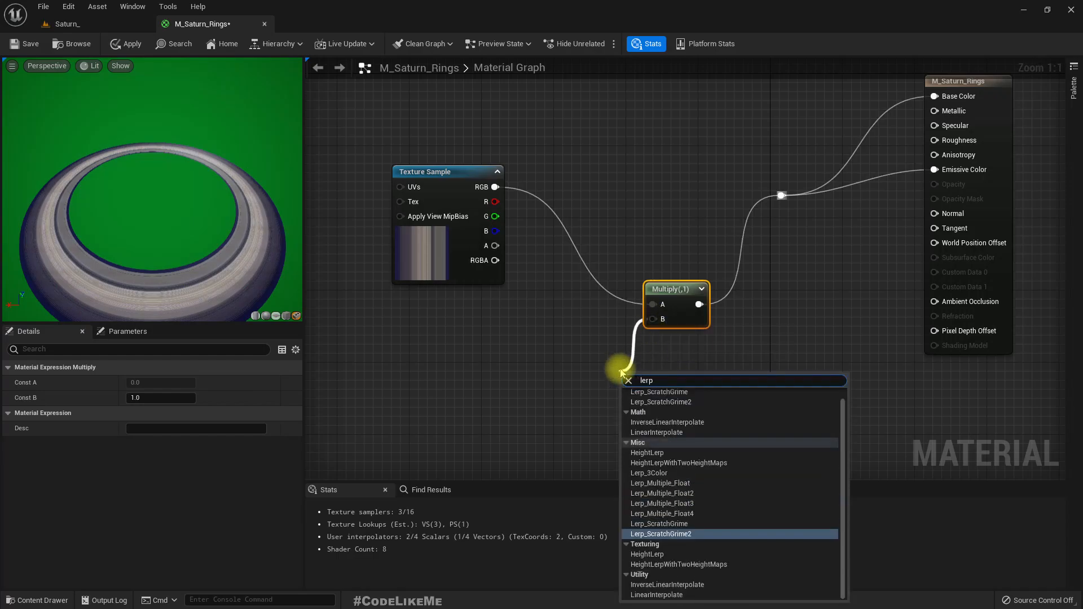
click(657, 595)
drag(633, 380, 567, 379)
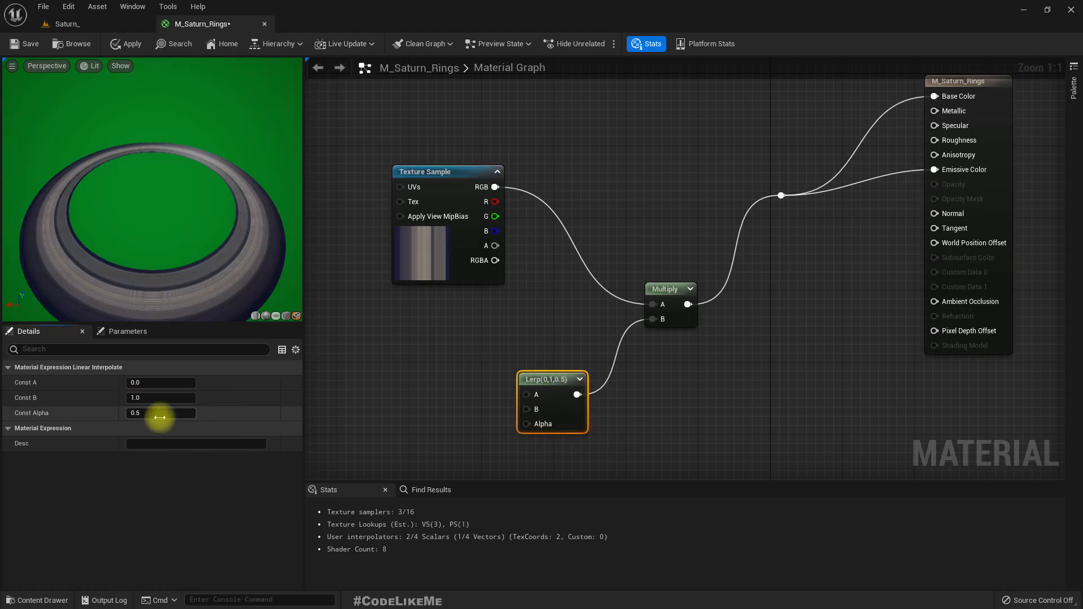
Test the Lerp node's Const Alpha at 1 and at 0 on the ring preview.
text(1)
key(Return)
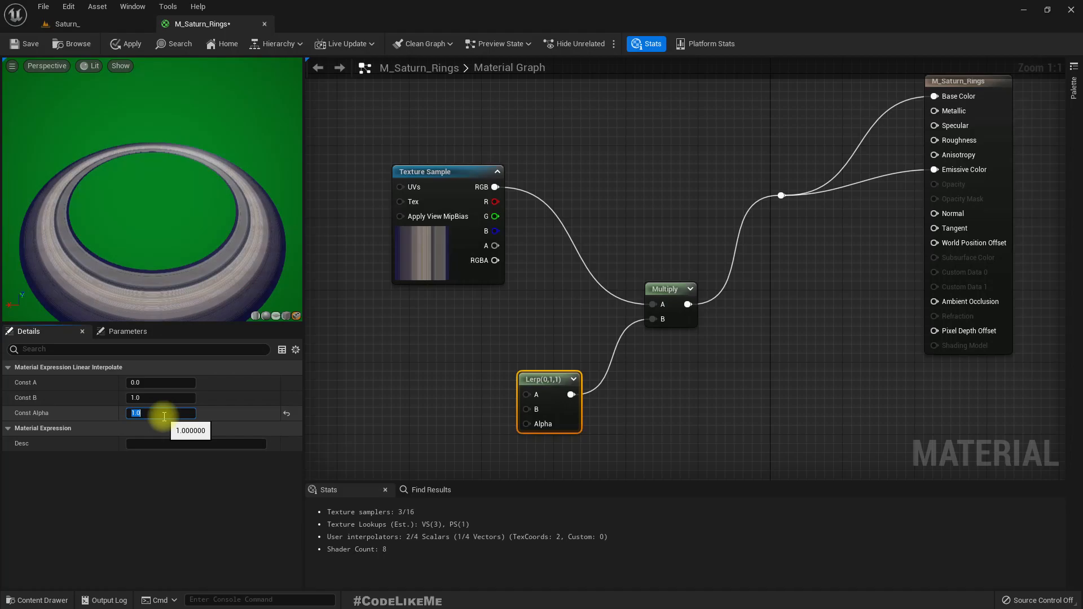
text(0)
key(Return)
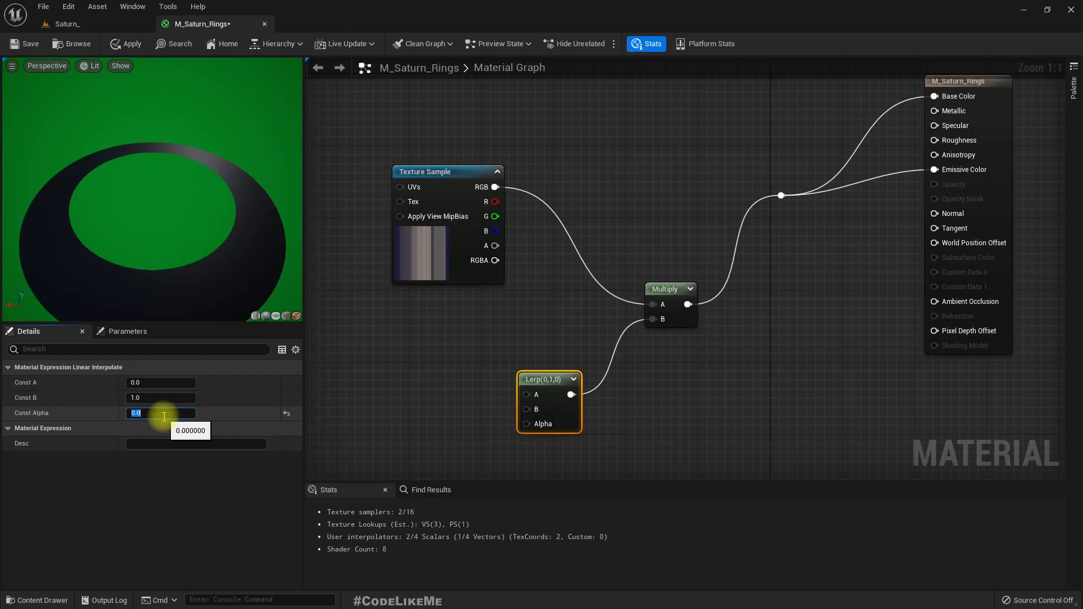
Line up the Texture Sample and Multiply nodes with the reroute node, and place the Lerp node below them.
drag(674, 289, 702, 180)
drag(451, 178, 531, 178)
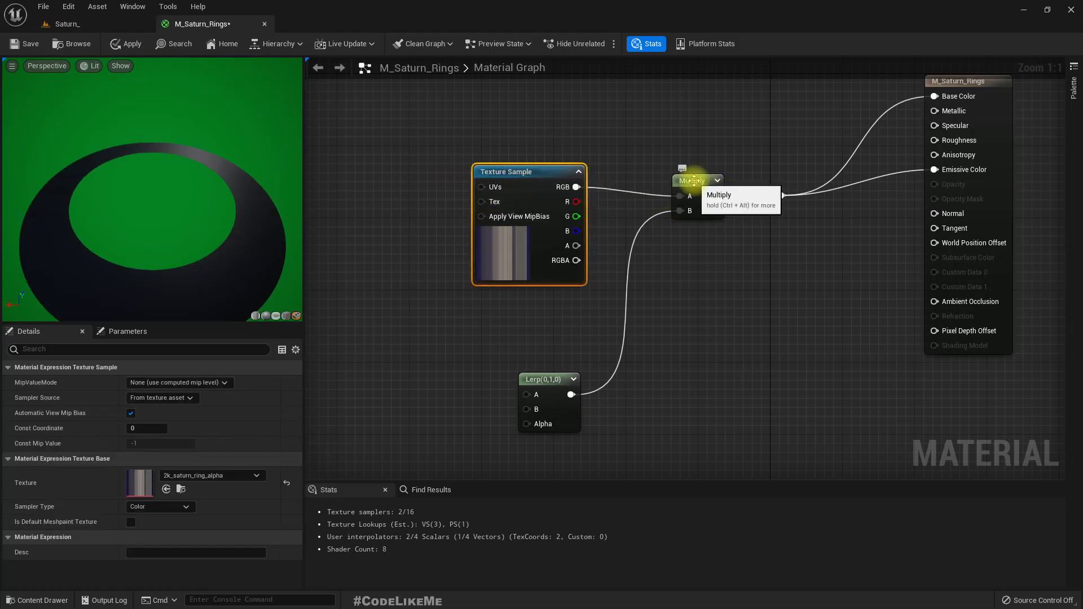
drag(706, 183, 725, 182)
drag(557, 188, 581, 197)
drag(543, 379, 578, 380)
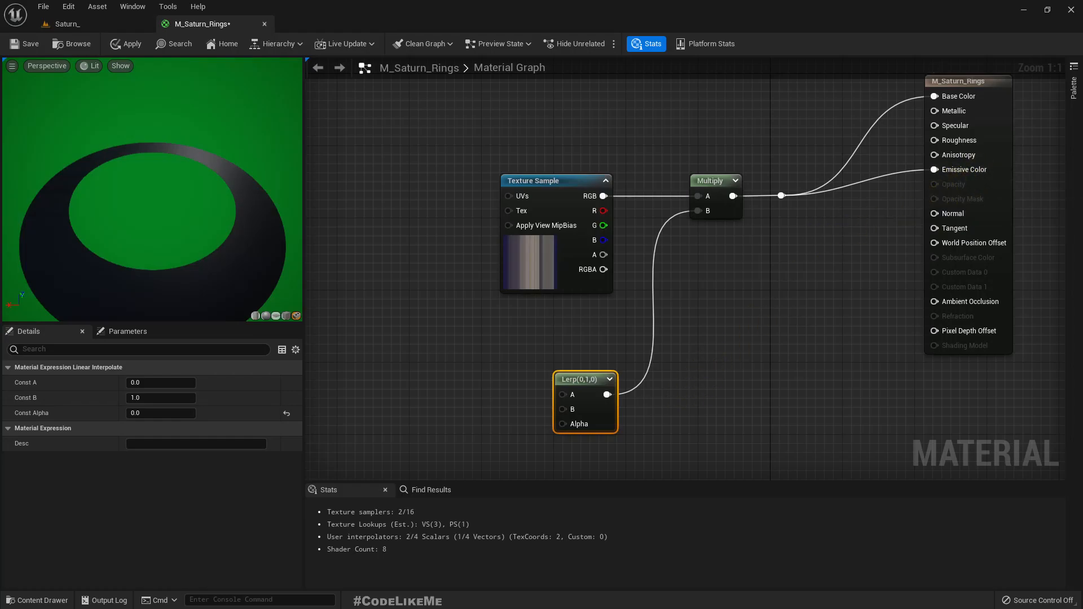
scroll(680, 398, down, 2)
drag(745, 254, 714, 181)
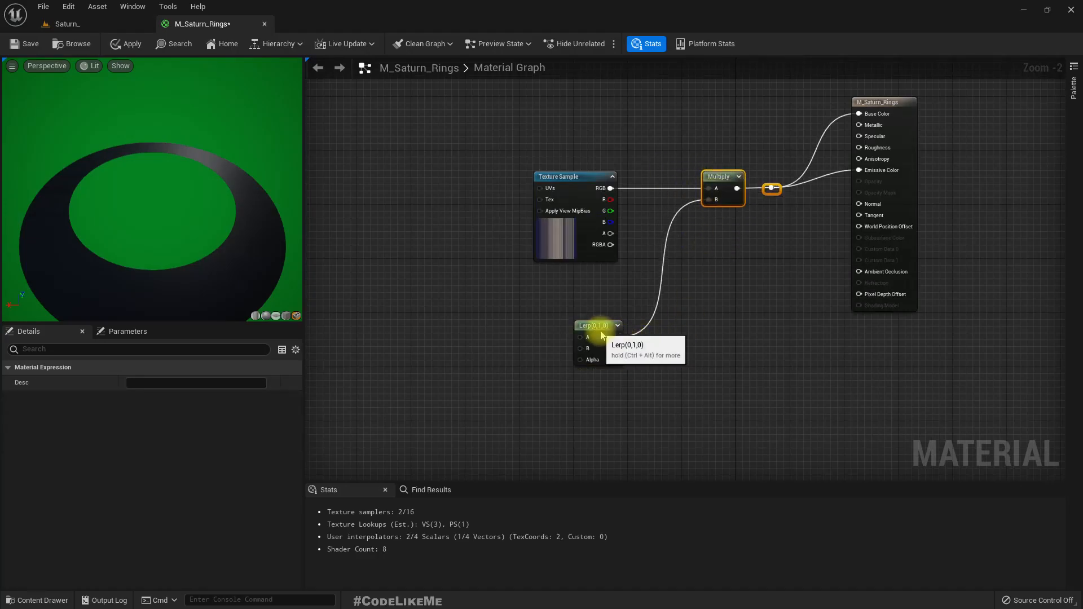
drag(599, 331, 651, 331)
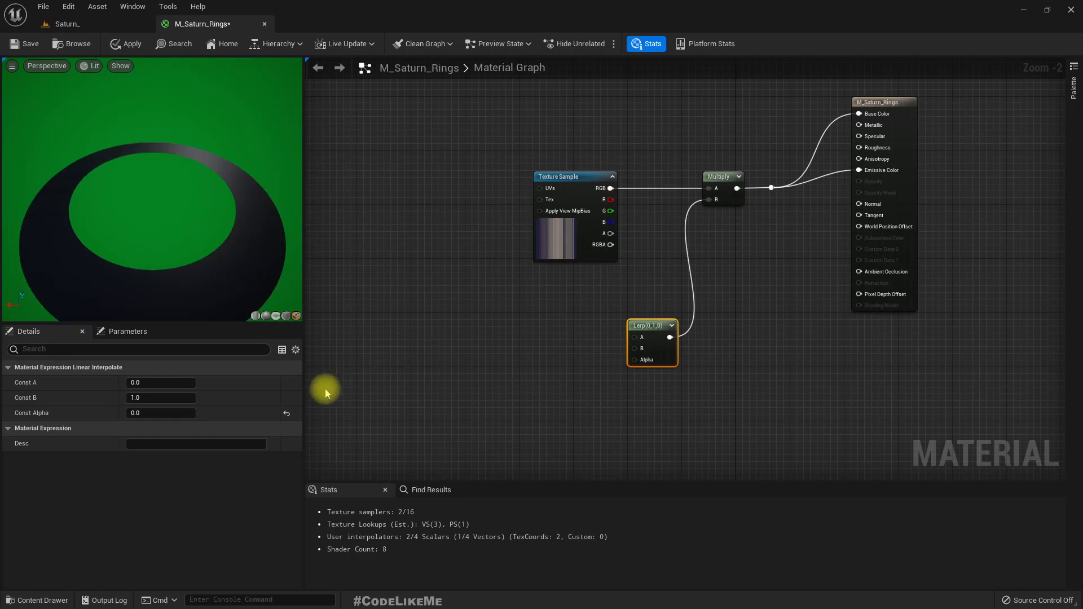
Add an Absolute World Position node and an Object Position node below the Texture Sample.
right_click(387, 361)
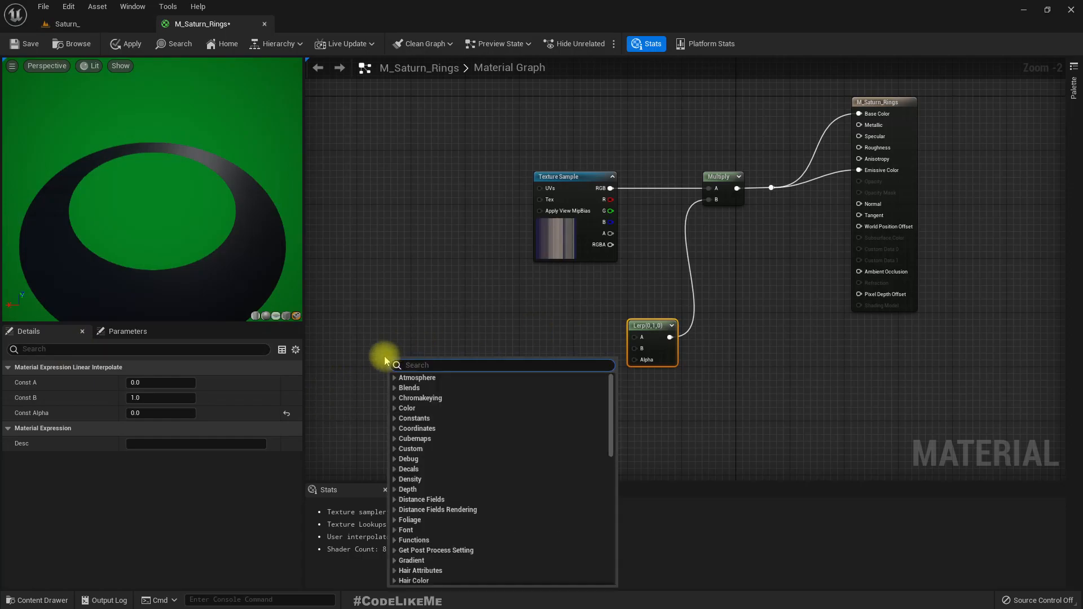
text(absolu)
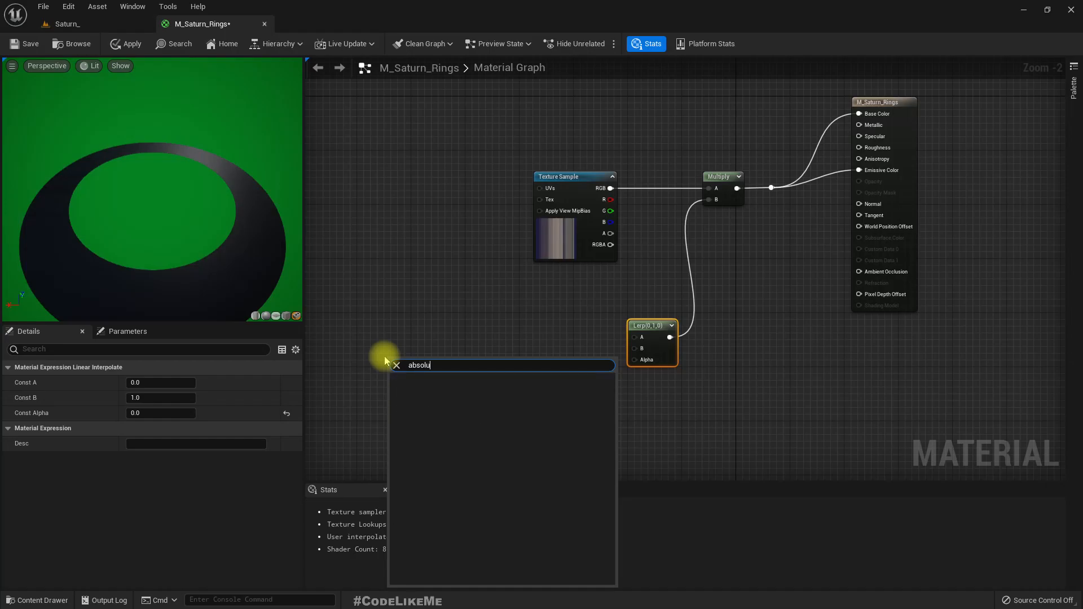
text(worldp)
key(Return)
mouse_move(414, 381)
mouse_down()
mouse_move(407, 350)
mouse_move(407, 361)
mouse_up()
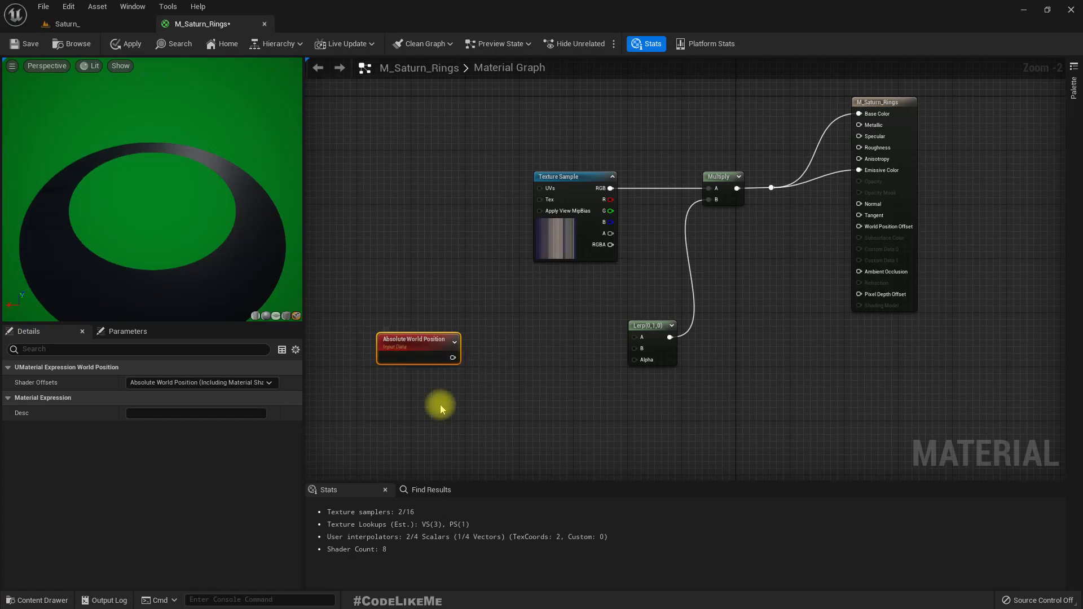
right_click(395, 400)
text(objectpo)
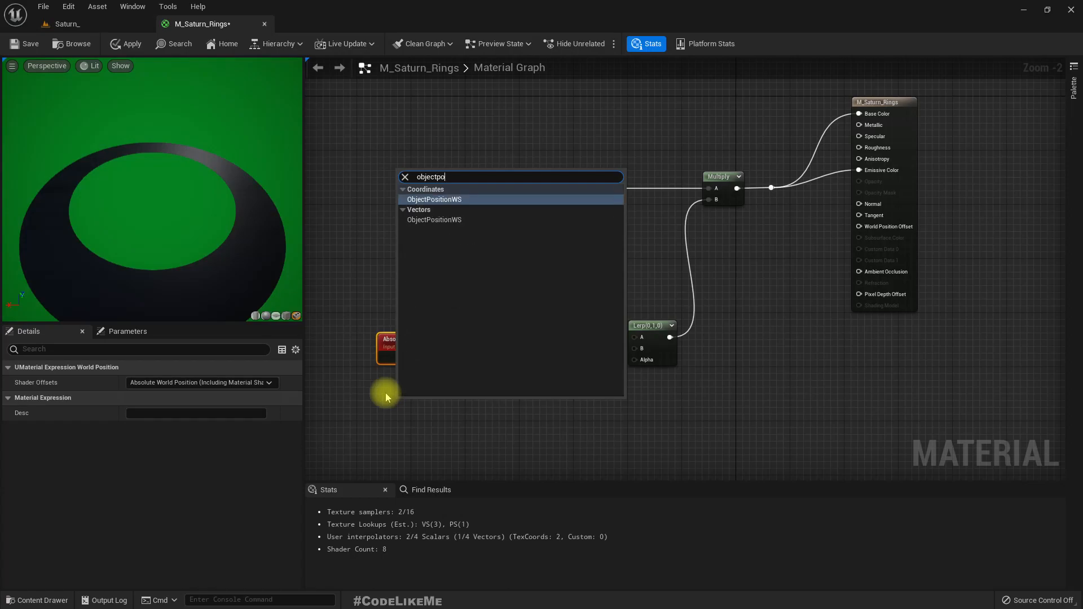
key(Return)
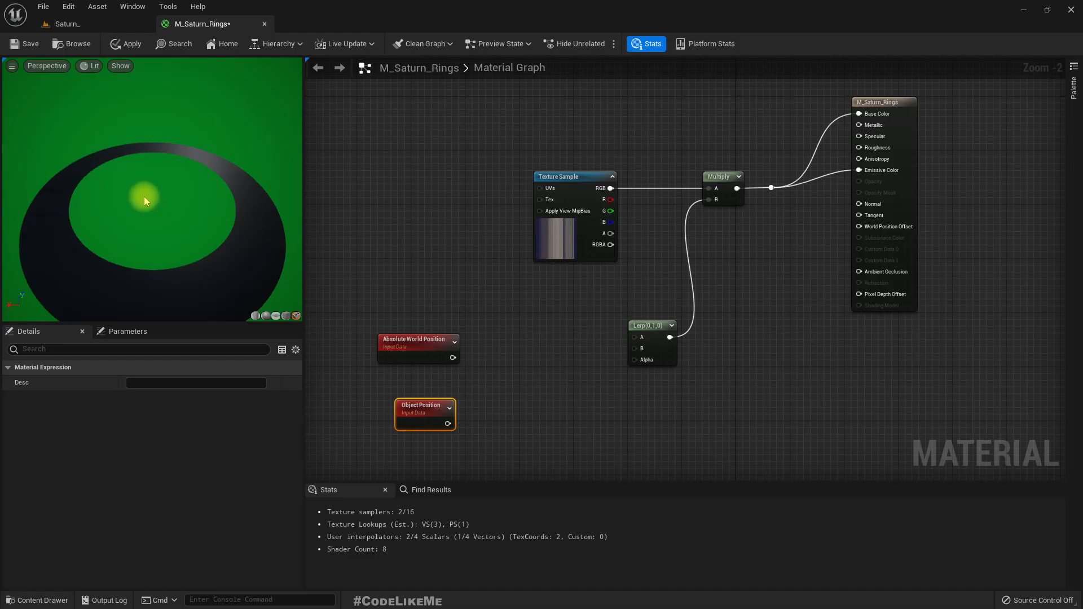
Check the rings in the Saturn_ level, and subtract Object Position from Absolute World Position with a Subtract node in M_Saturn_Rings.
click(68, 23)
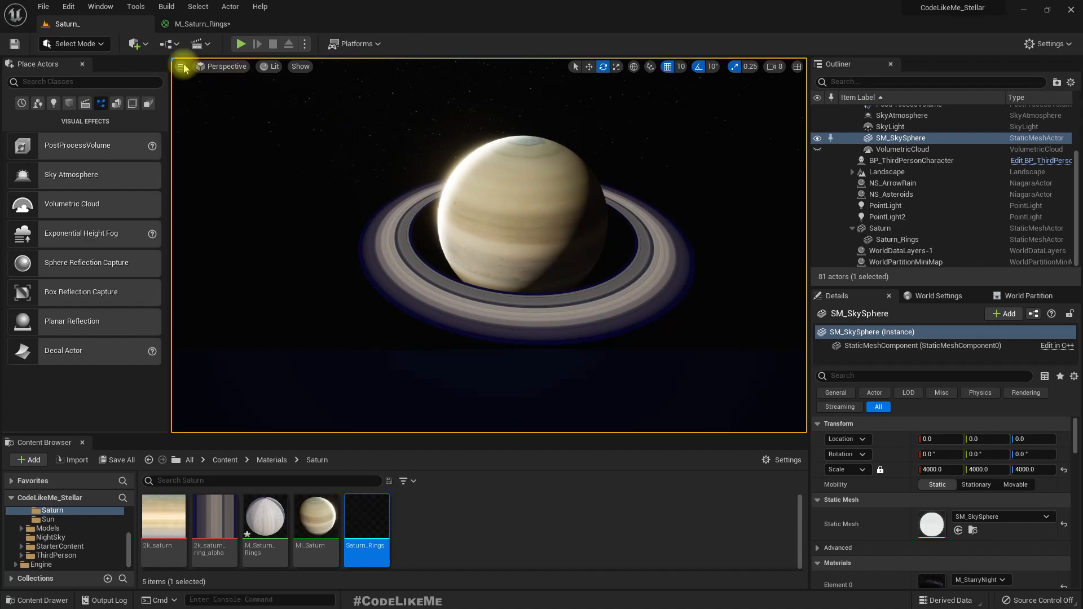
click(186, 23)
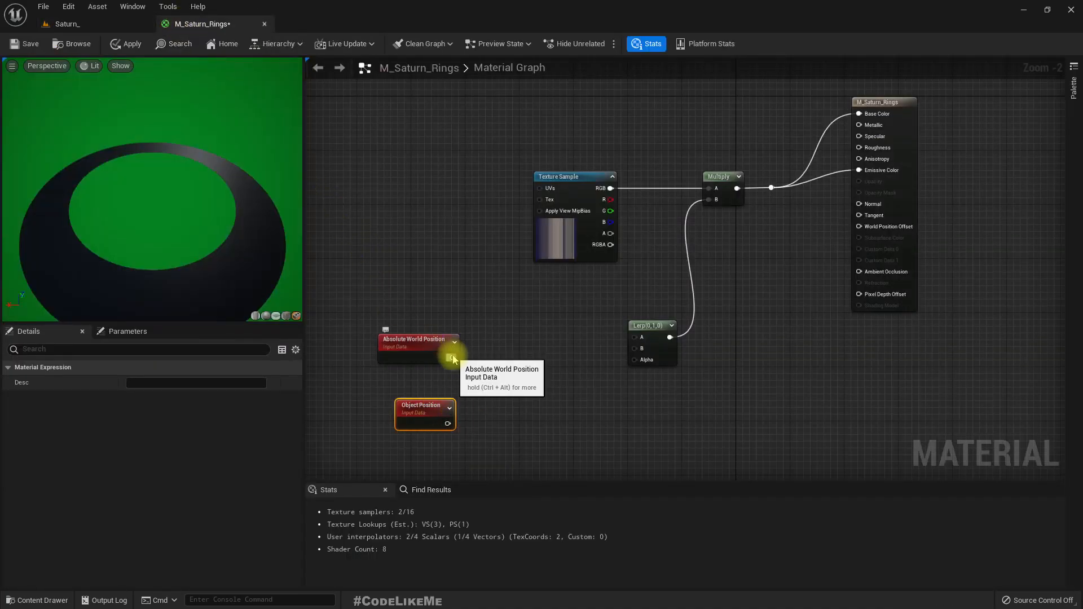
drag(453, 358, 497, 385)
text(-)
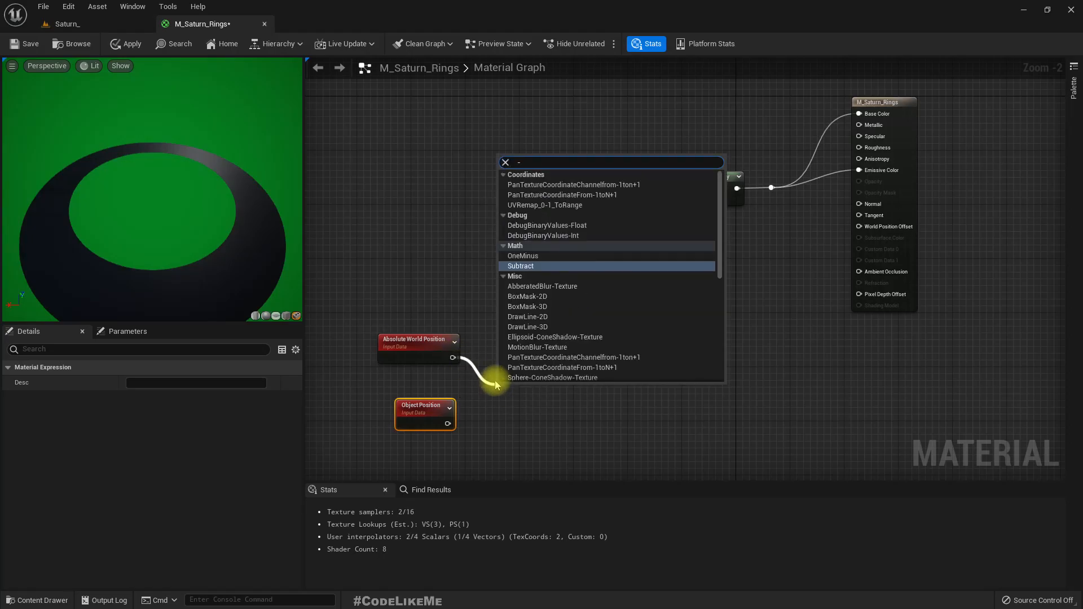
key(Return)
drag(448, 424, 510, 413)
Shift the position and Subtract nodes aside and feed the Subtract output into a Normalize node.
drag(374, 325, 533, 441)
mouse_move(505, 393)
mouse_down()
mouse_move(448, 389)
mouse_move(510, 400)
mouse_up()
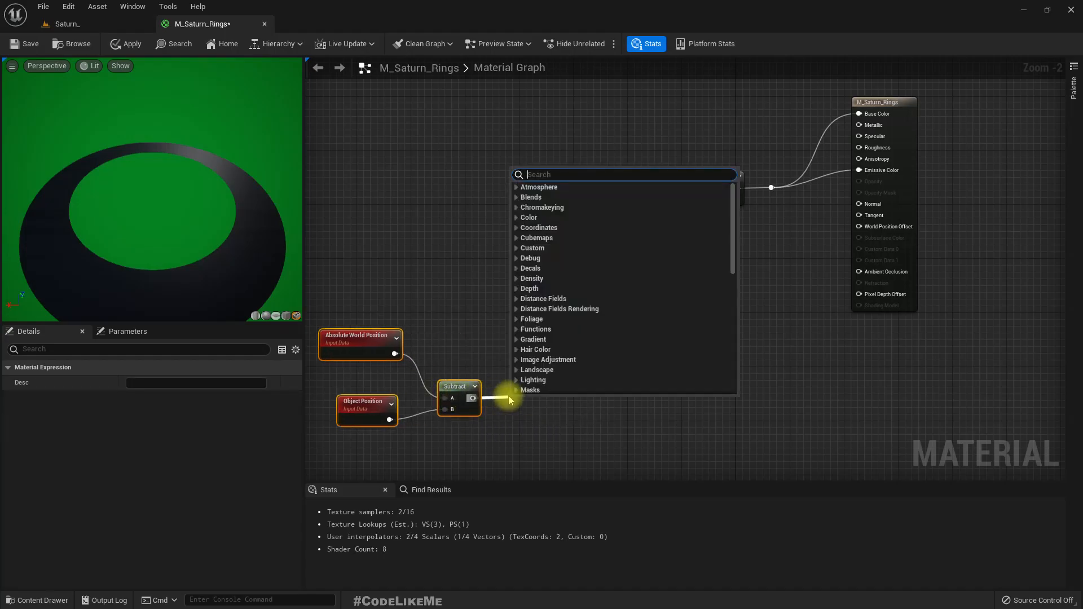
text(norma)
key(Return)
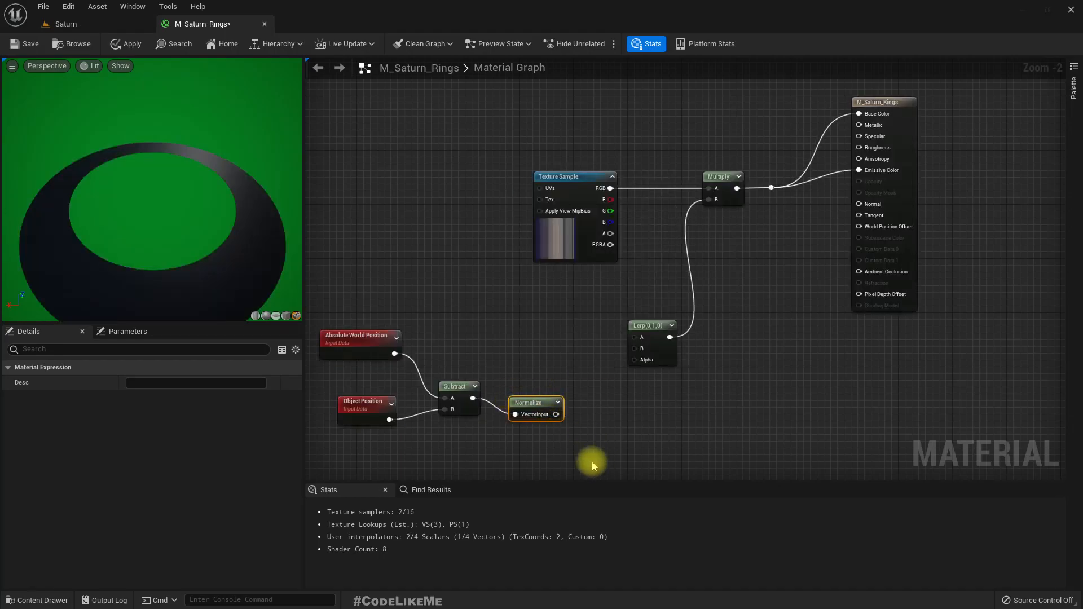
Clamp the Normalize output between 0 and 1 and connect the Clamp node to the Lerp's Alpha input.
drag(522, 411, 601, 404)
click(551, 347)
text(clamp)
key(Return)
drag(676, 422, 670, 292)
drag(642, 416, 640, 386)
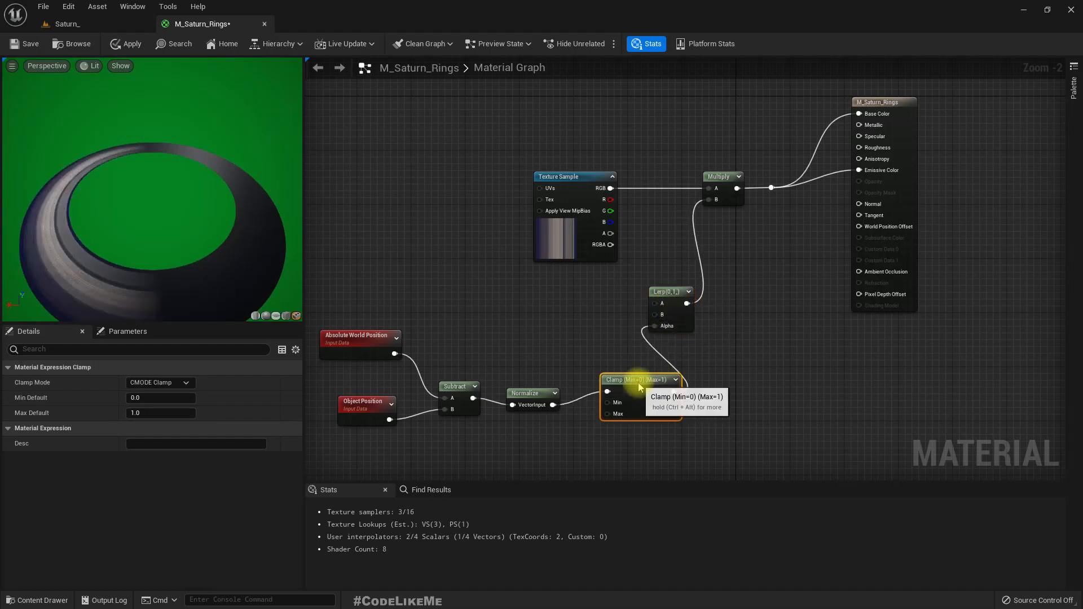
Space out the Multiply, reroute and Lerp nodes, and apply the material to check the ring shading in the Saturn_ level.
scroll(798, 333, down, 2)
drag(693, 135, 865, 262)
drag(742, 237, 779, 237)
drag(709, 306, 739, 302)
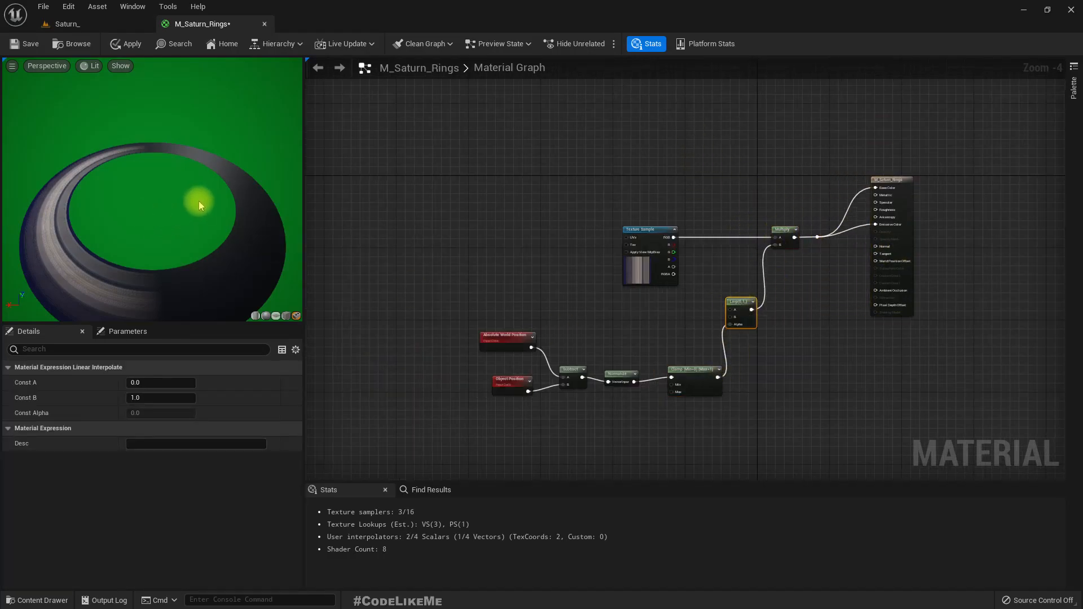
click(129, 45)
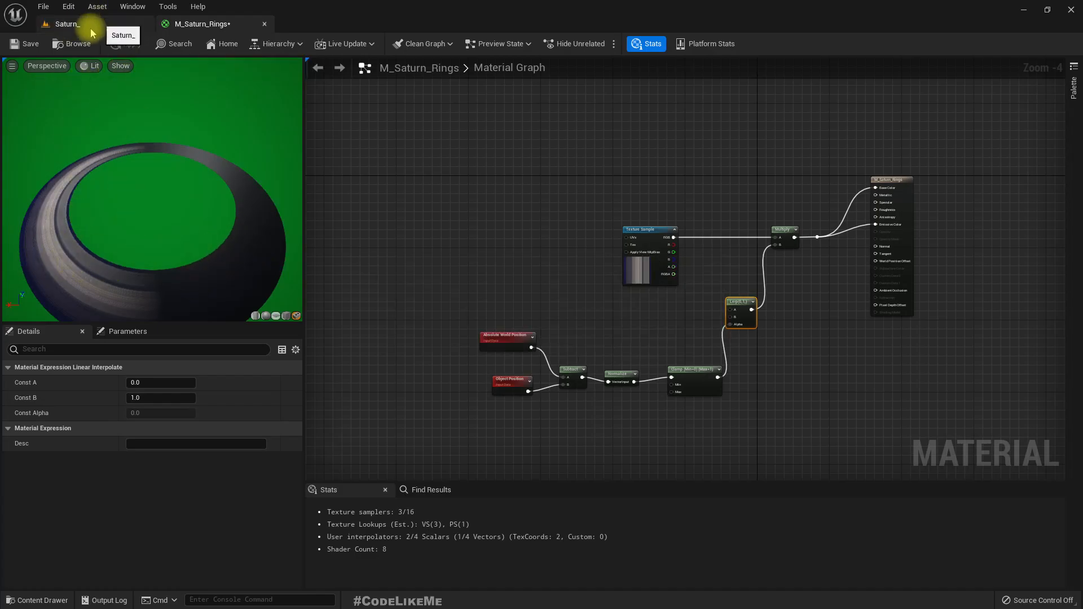
click(98, 24)
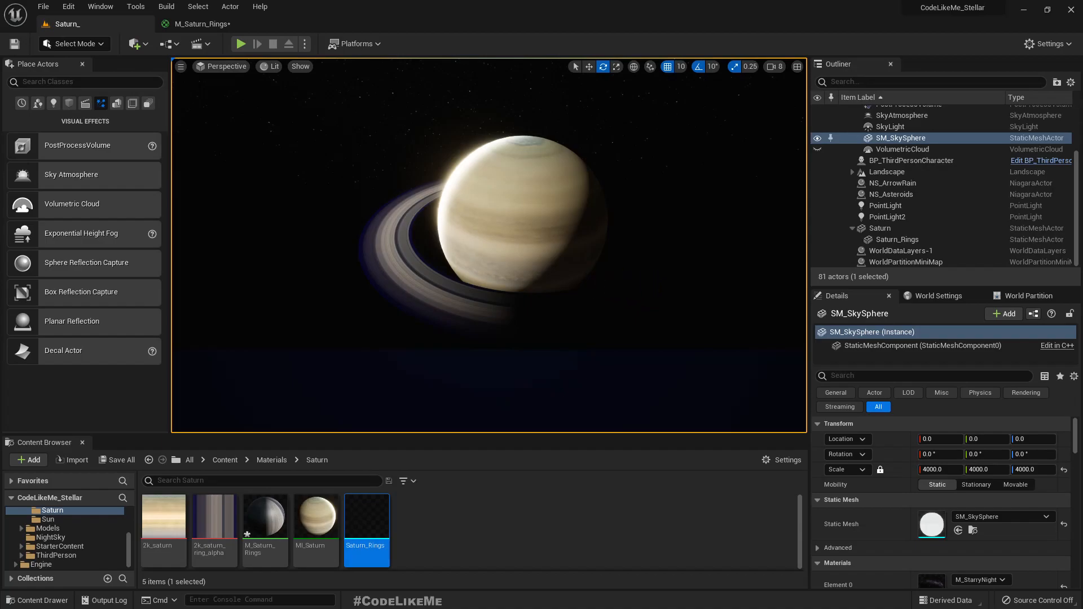
Rotate the atmosphere light around Saturn in the viewport to examine how the shading on the rings follows the light.
right_drag(601, 275, 602, 287)
key(ctrl+l)
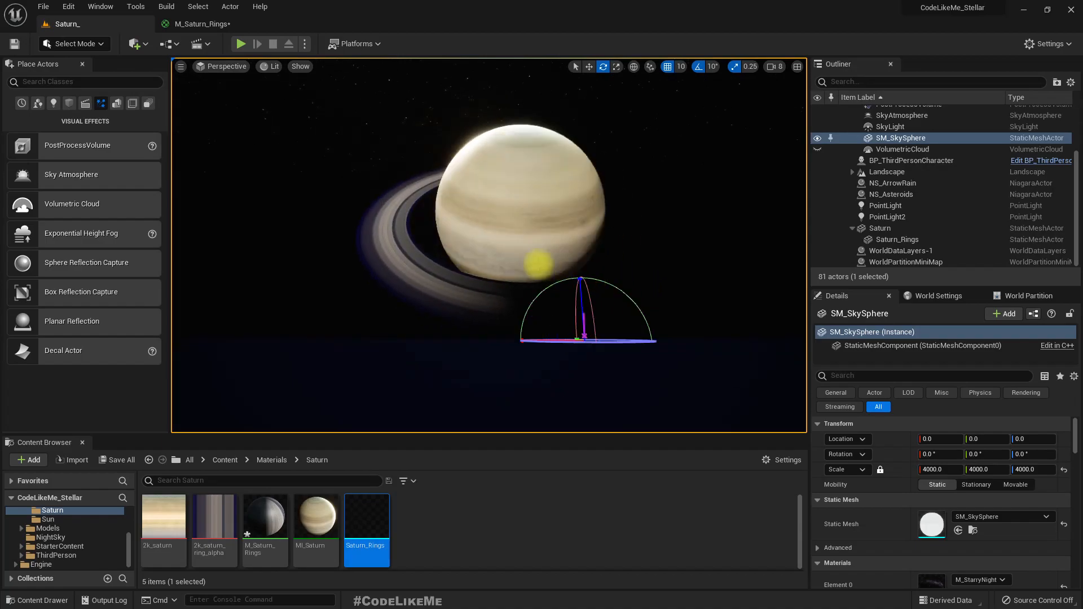
key(ctrl+l)
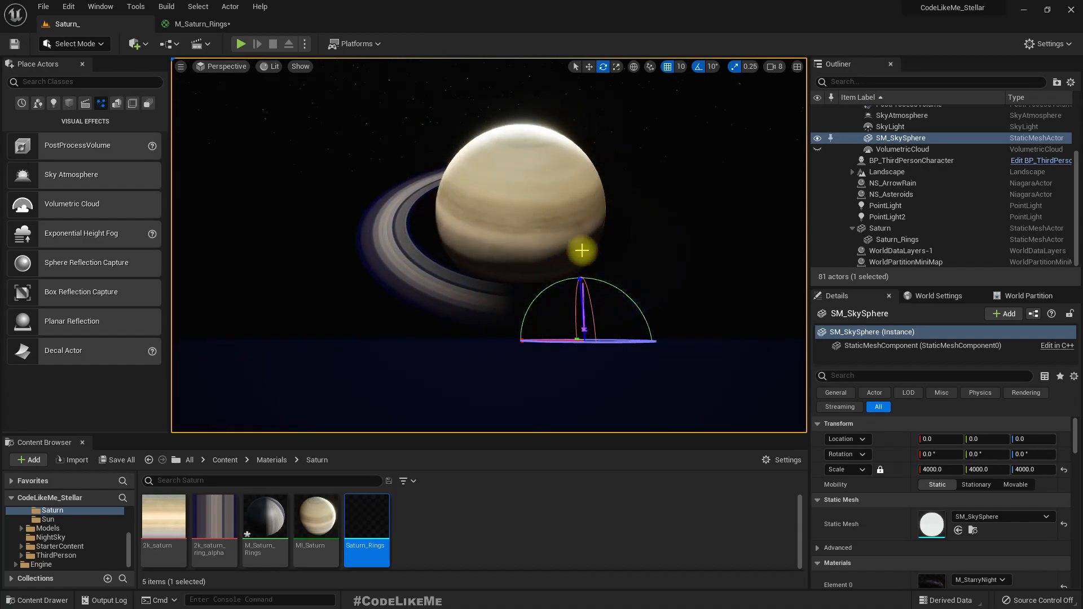
key(ctrl+l)
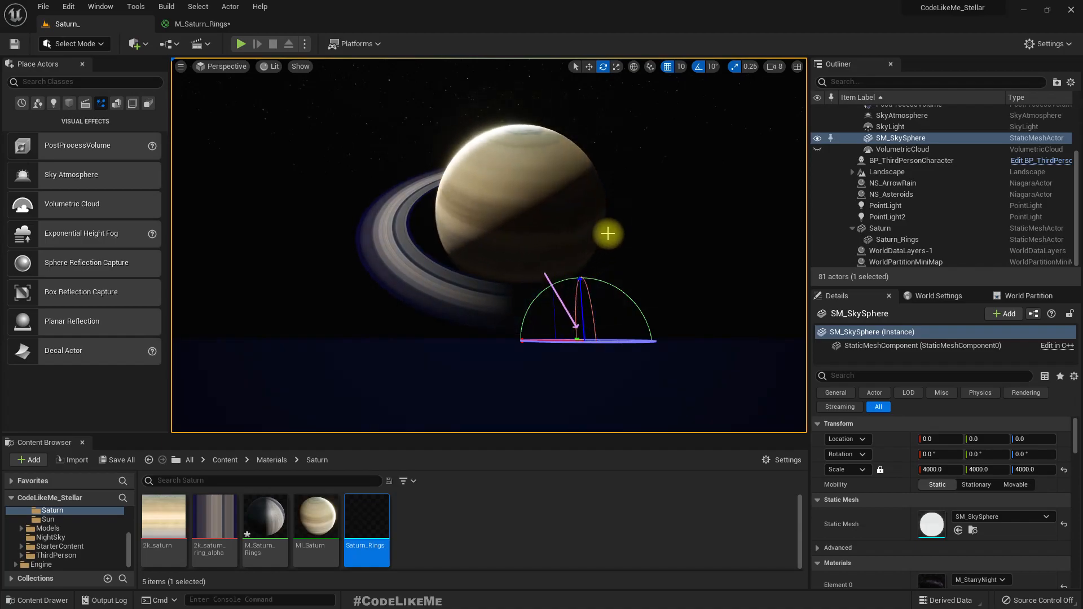
key(ctrl+l)
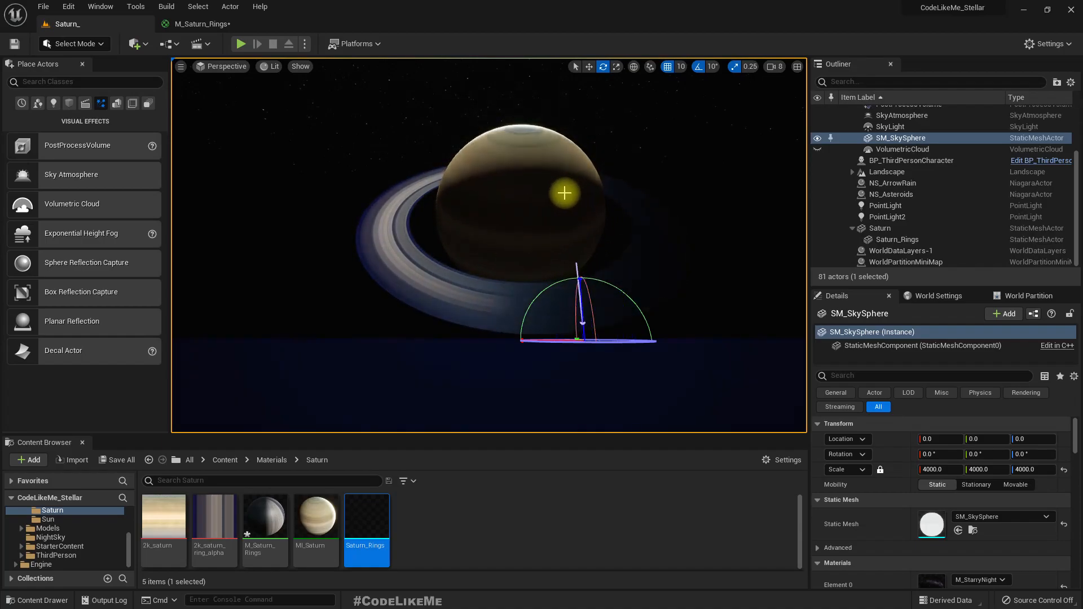
key(ctrl+l)
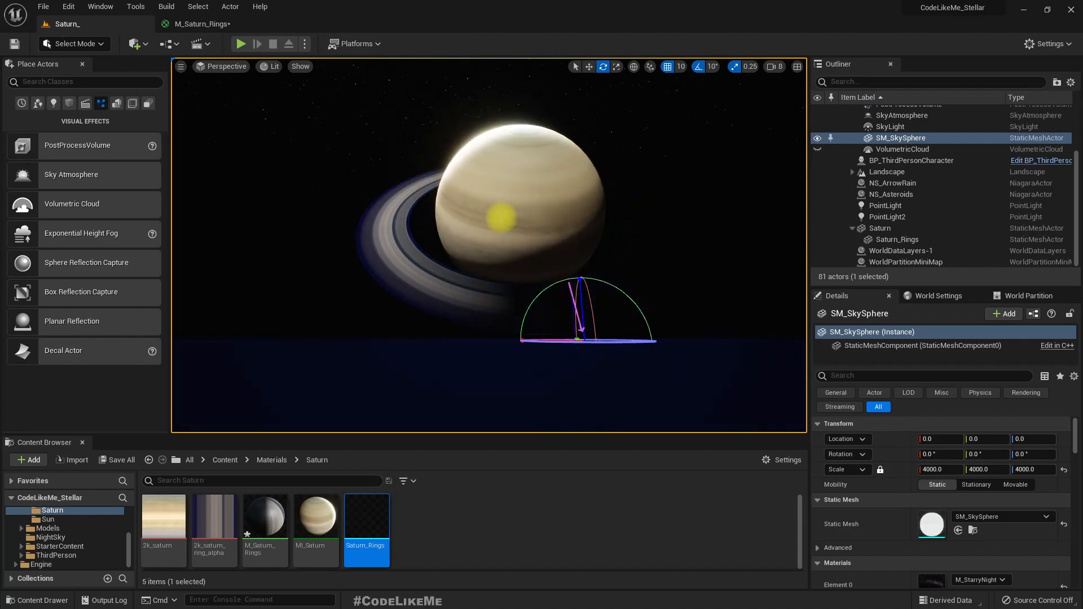
key(Escape)
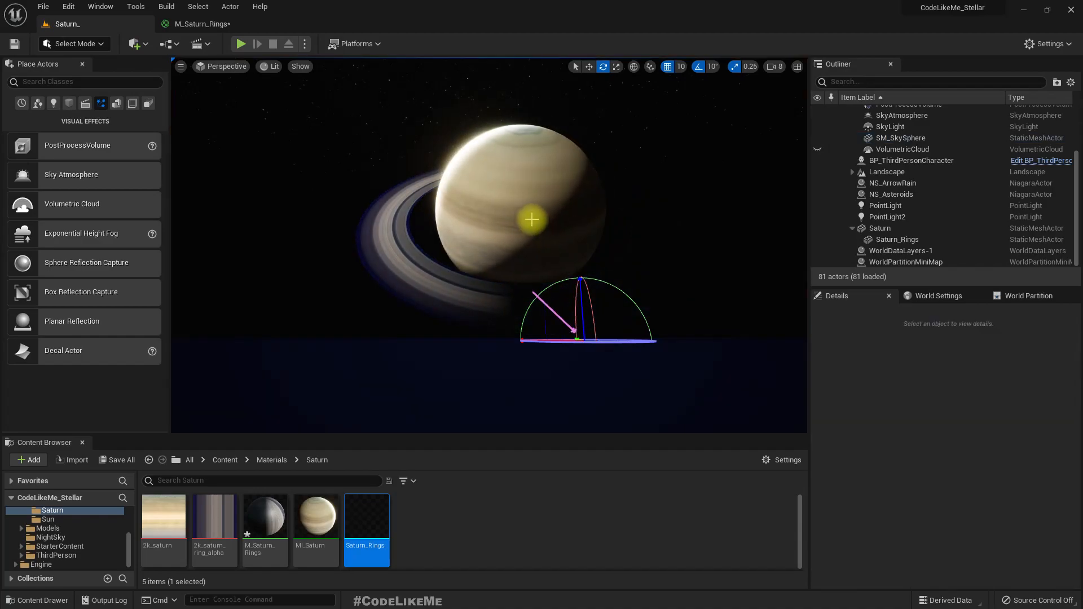
click(401, 158)
key(ctrl+z)
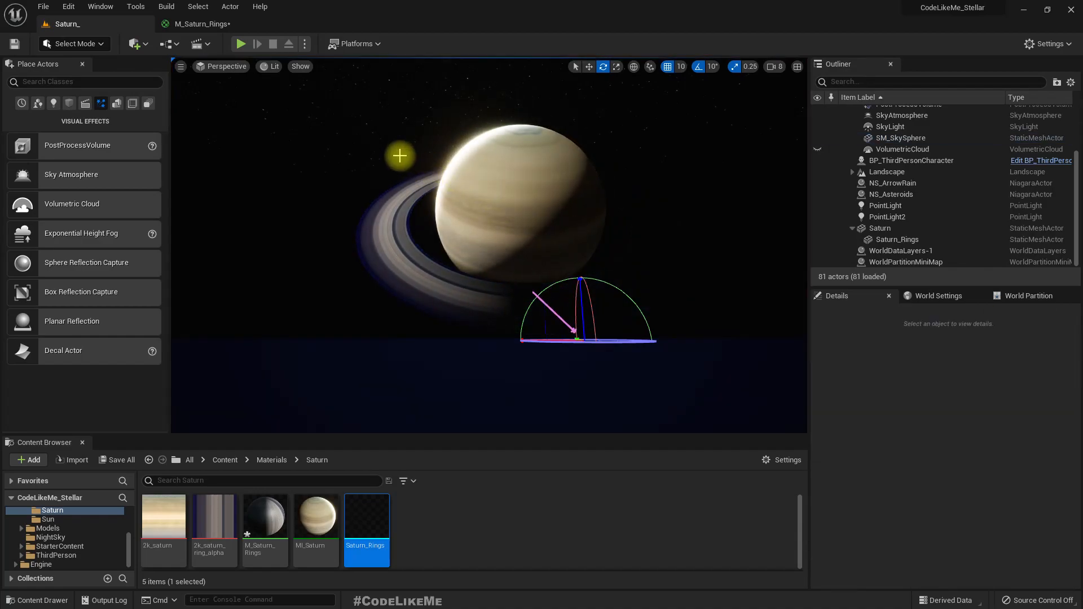
key(ctrl+y)
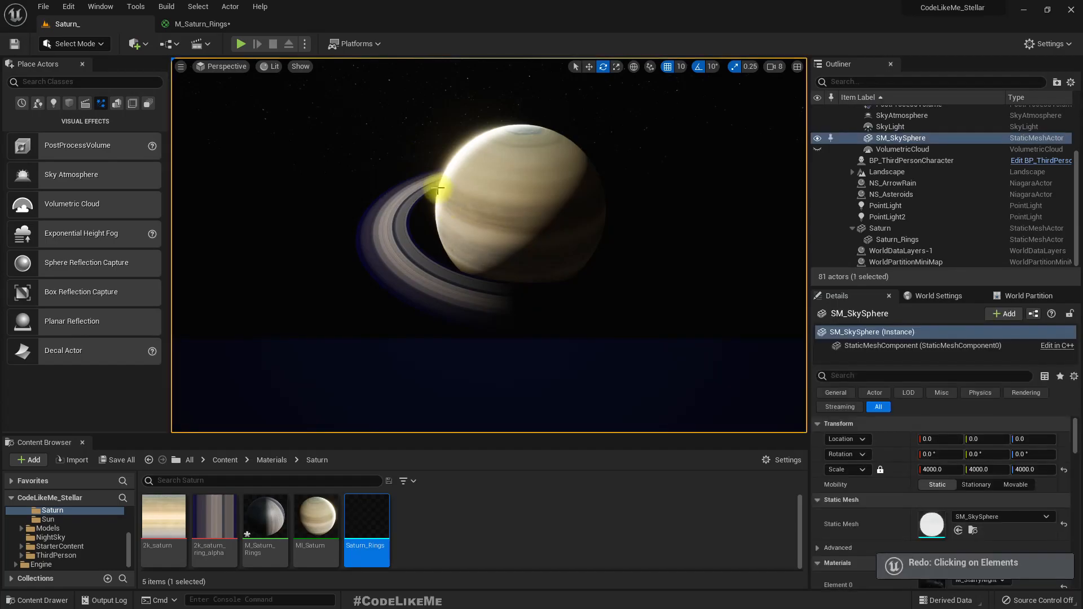
In the M_Saturn_Rings material graph, add a DotProduct node fed by the Normalize output.
click(186, 24)
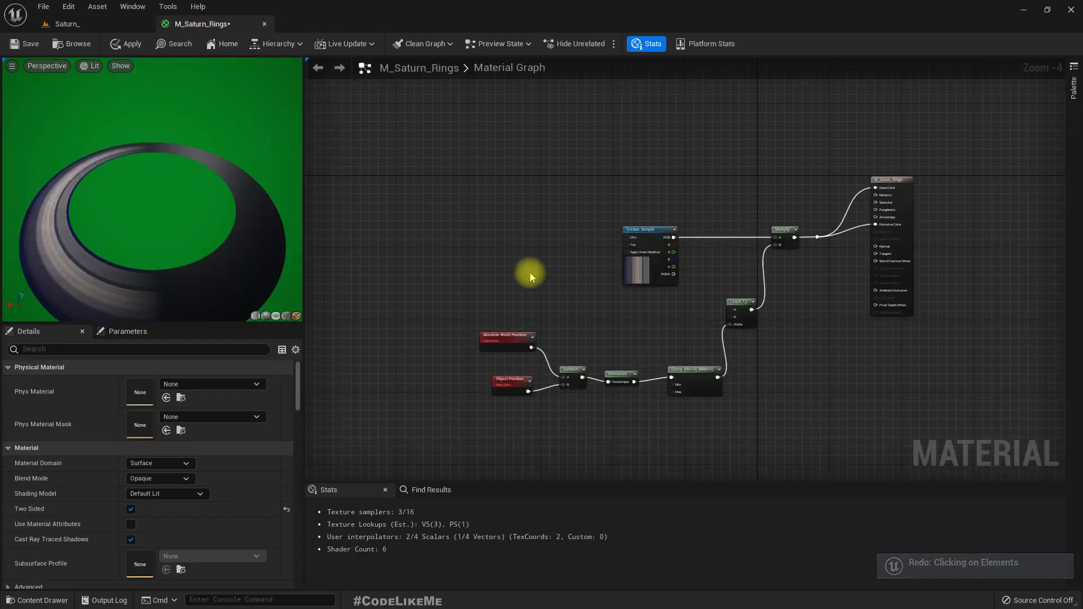
scroll(670, 391, up, 2)
click(699, 367)
right_drag(583, 418, 606, 408)
drag(442, 271, 575, 343)
right_drag(673, 395, 634, 385)
drag(560, 342, 592, 370)
text(dor)
key(BackSpace)
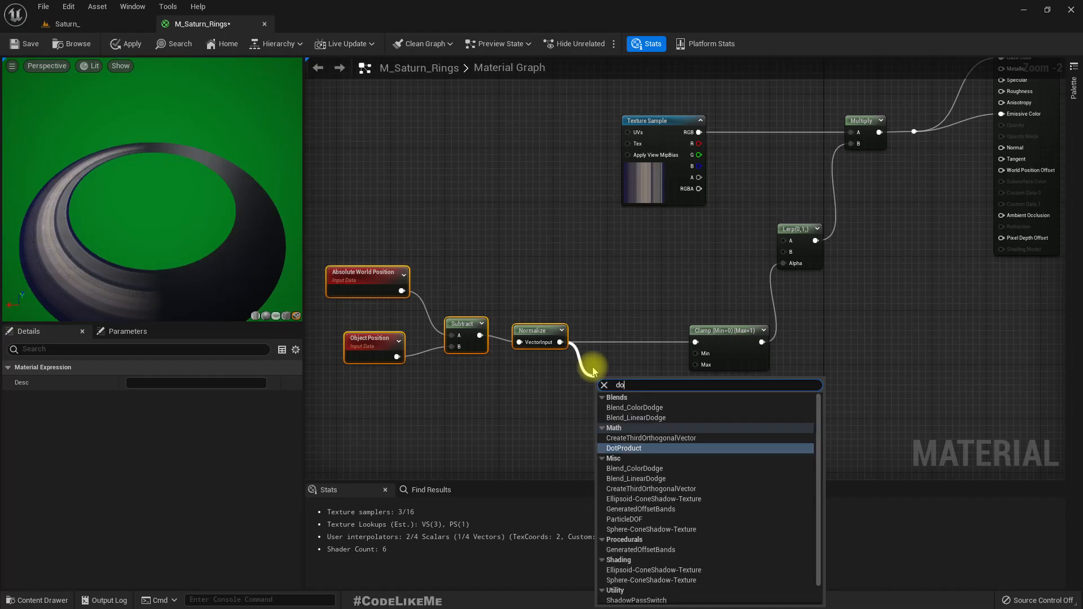
text(t)
key(Return)
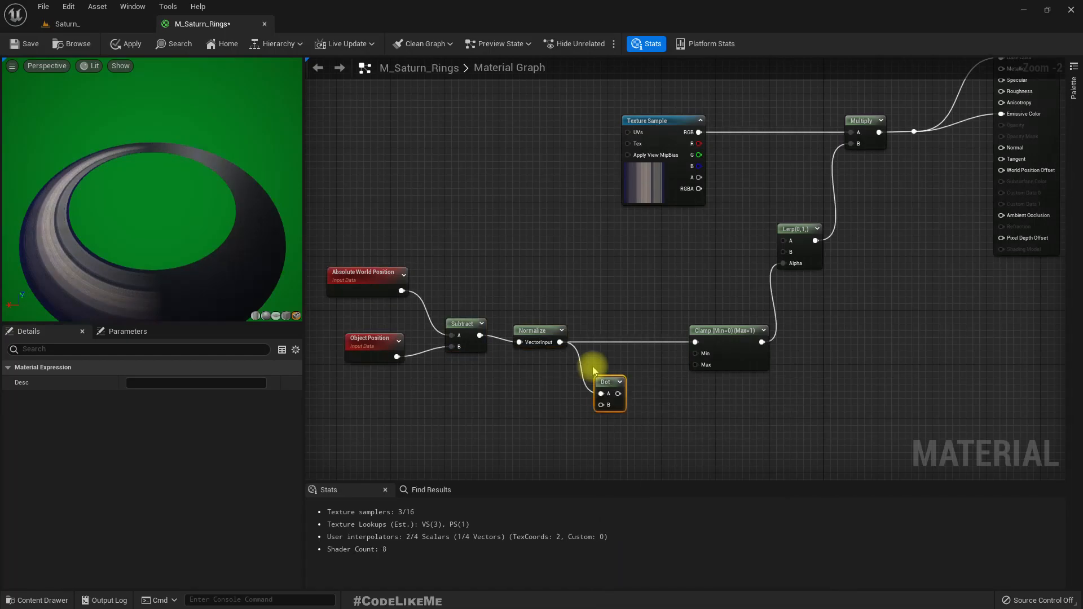
Add a SkyAtmosphereLightDirection node as the Dot node's B input, feed Dot into Clamp in place of Normalize, and apply the material.
right_drag(437, 414, 492, 403)
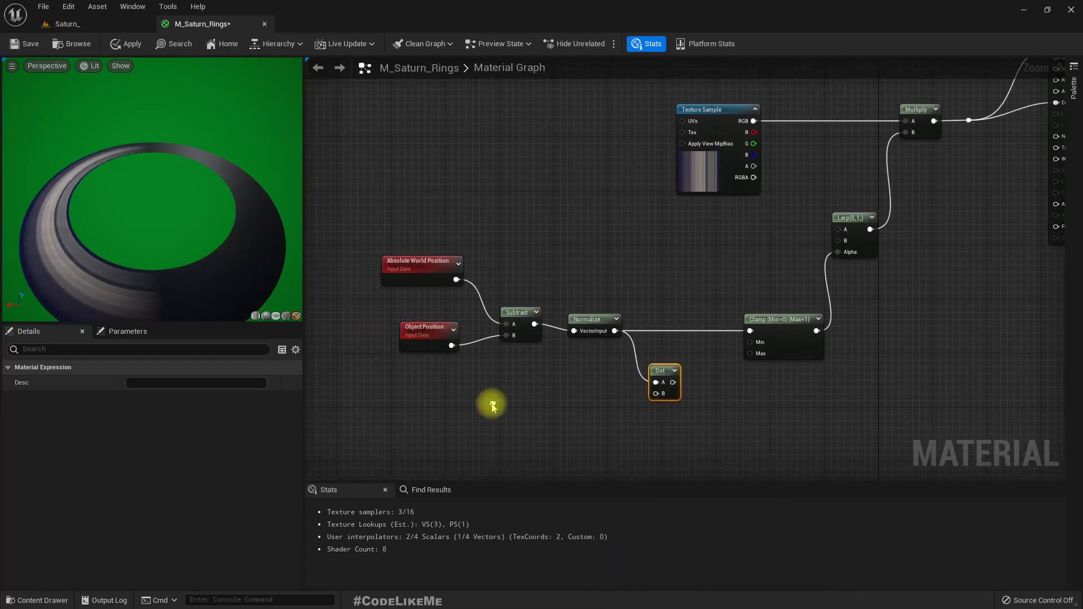
right_click(462, 415)
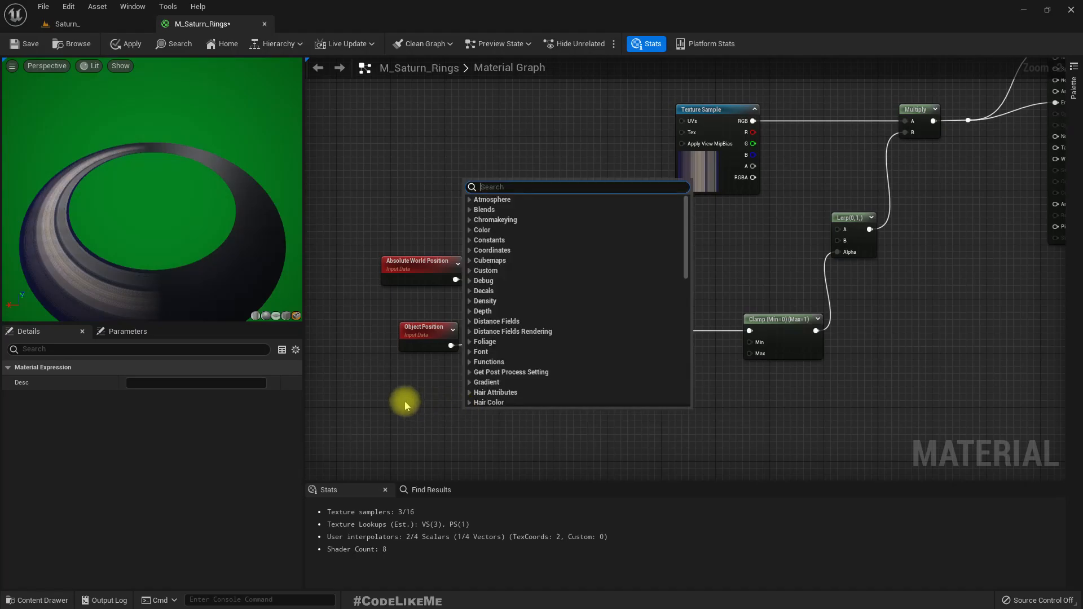
text(lightd)
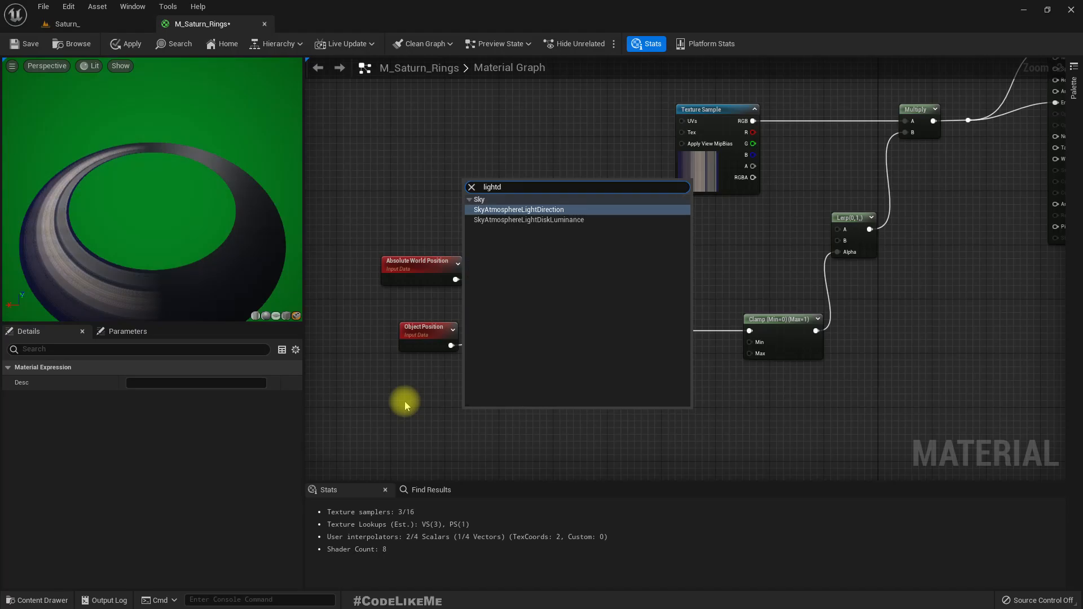
key(Return)
drag(559, 427, 750, 332)
drag(660, 371, 684, 337)
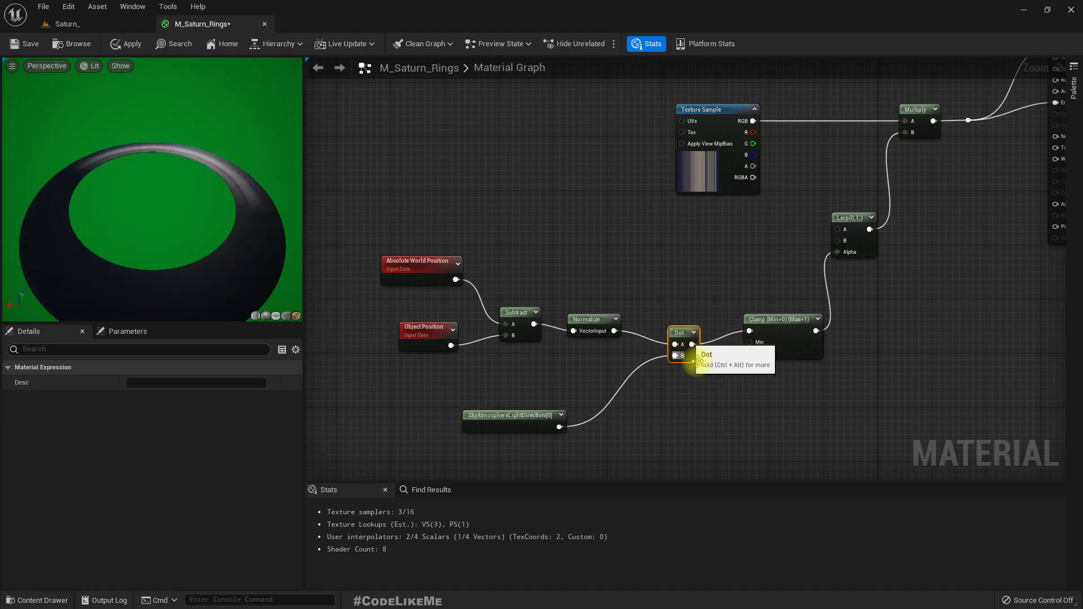
click(123, 42)
Rotate the atmosphere light in the Saturn_ level to check how the updated ring material responds to its direction.
click(109, 24)
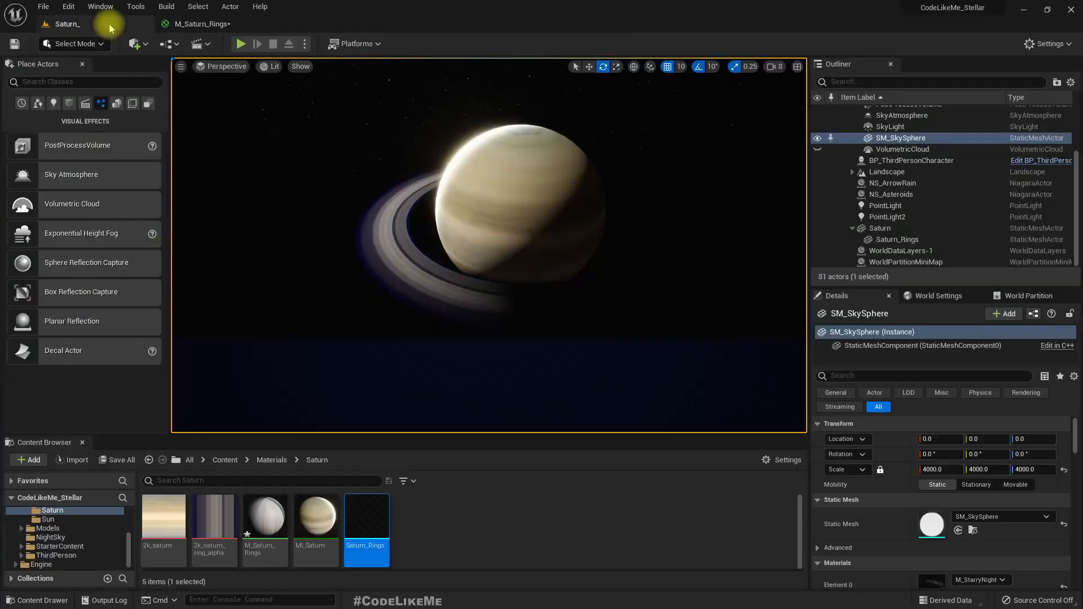
key(ctrl+l)
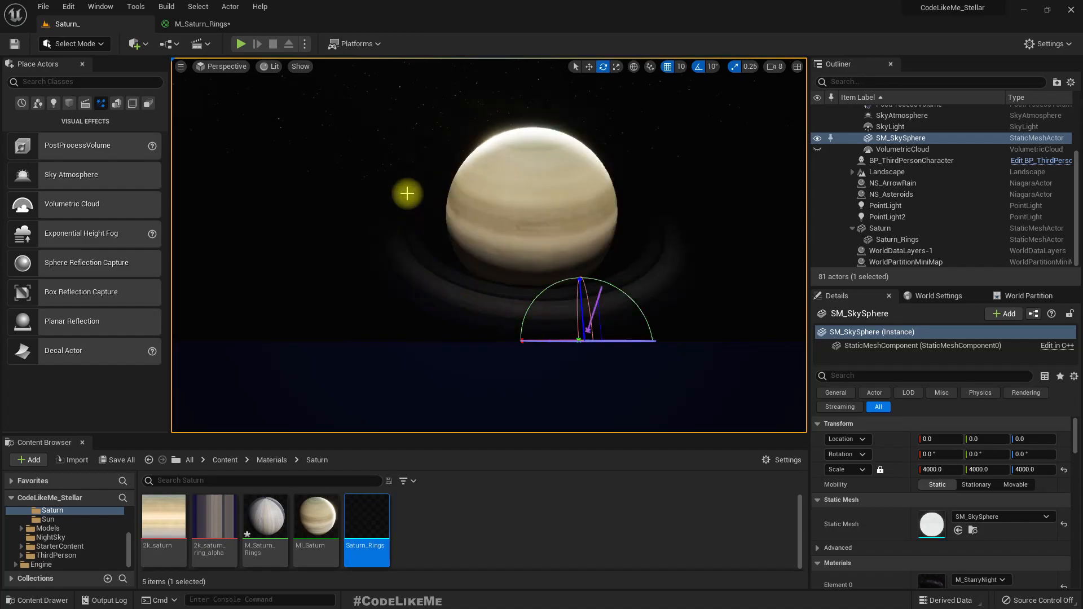
key(ctrl+l)
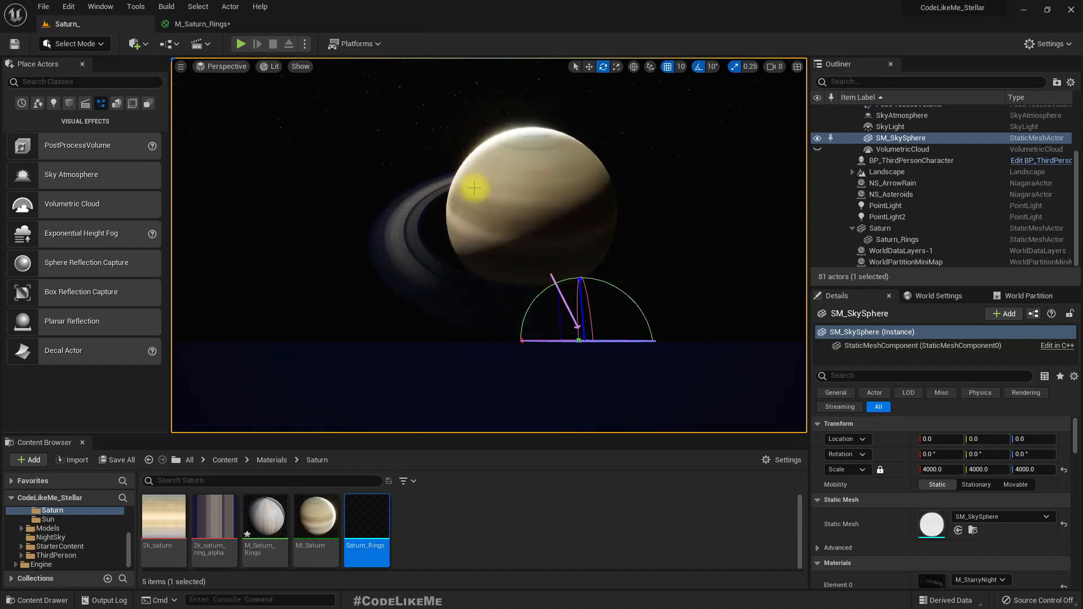
key(ctrl+l)
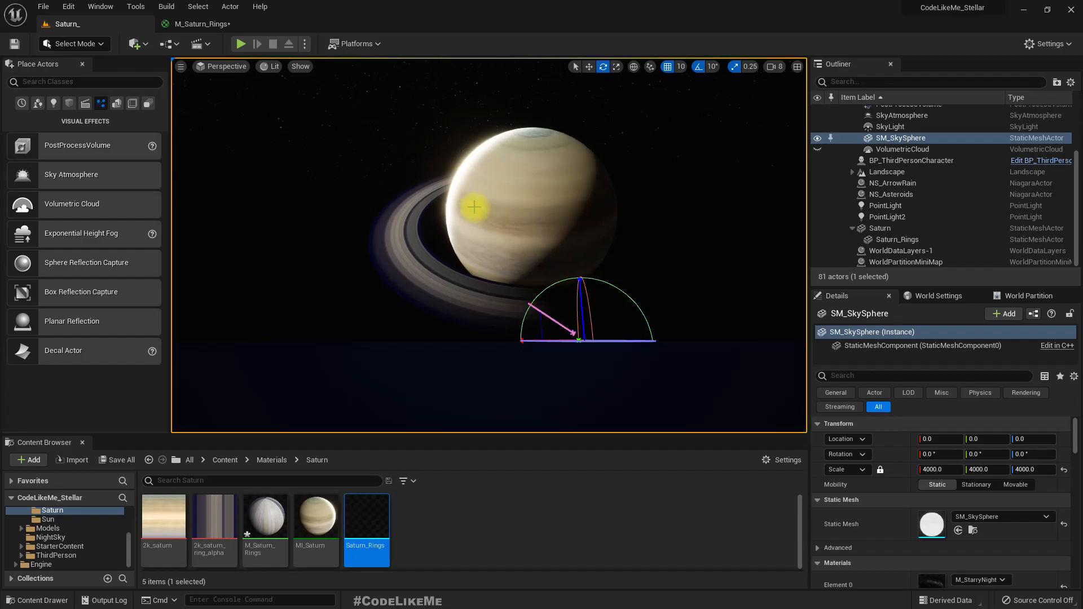
key(ctrl+z)
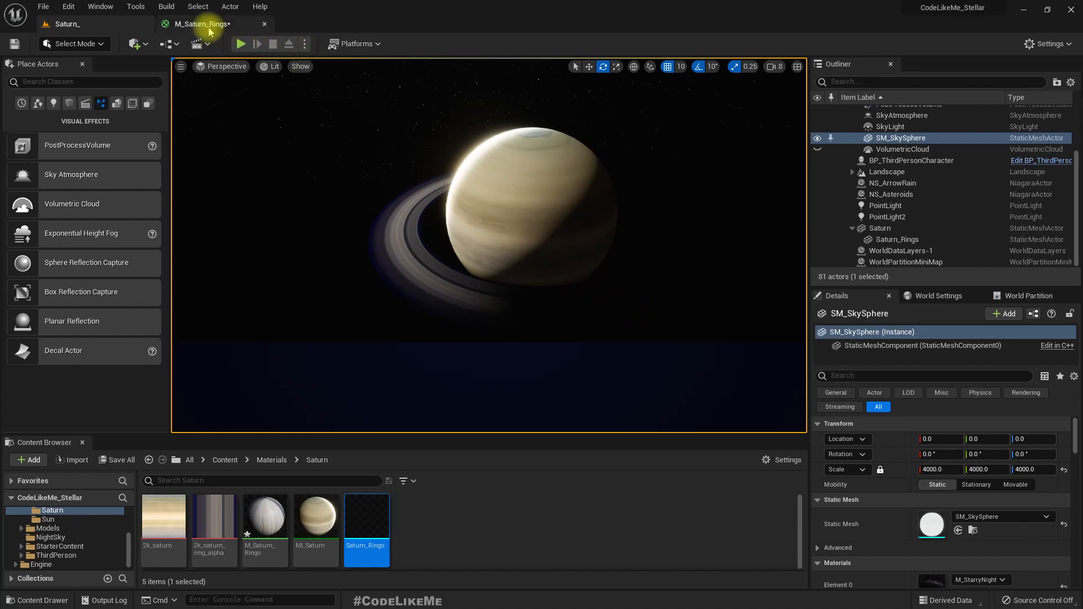
Insert an Add node between Dot and Clamp in the M_Saturn_Rings graph and align the three nodes in a row.
click(209, 26)
drag(697, 336, 684, 329)
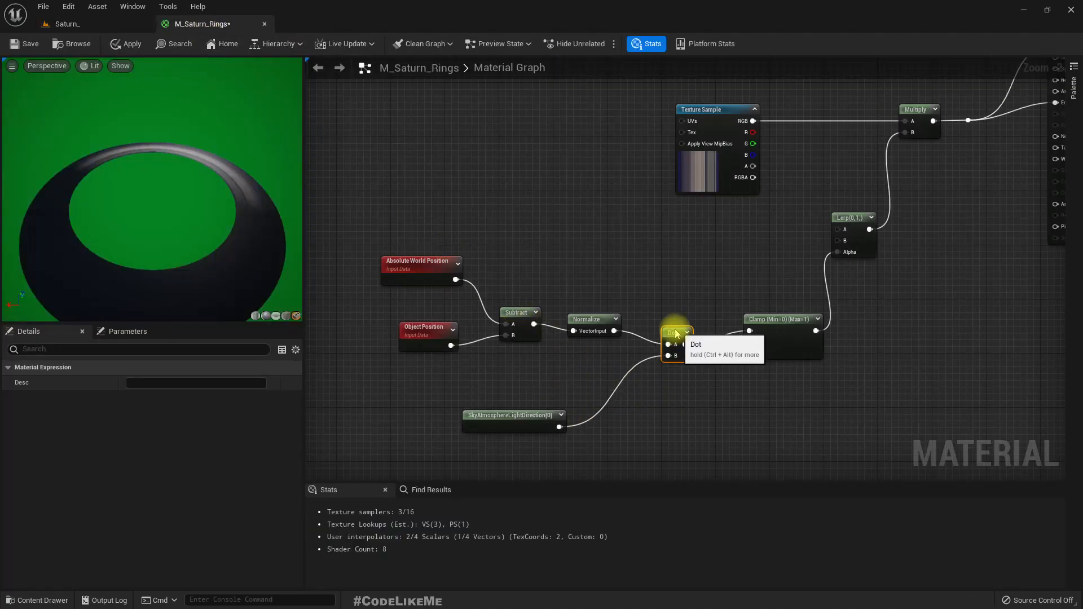
drag(797, 332, 809, 339)
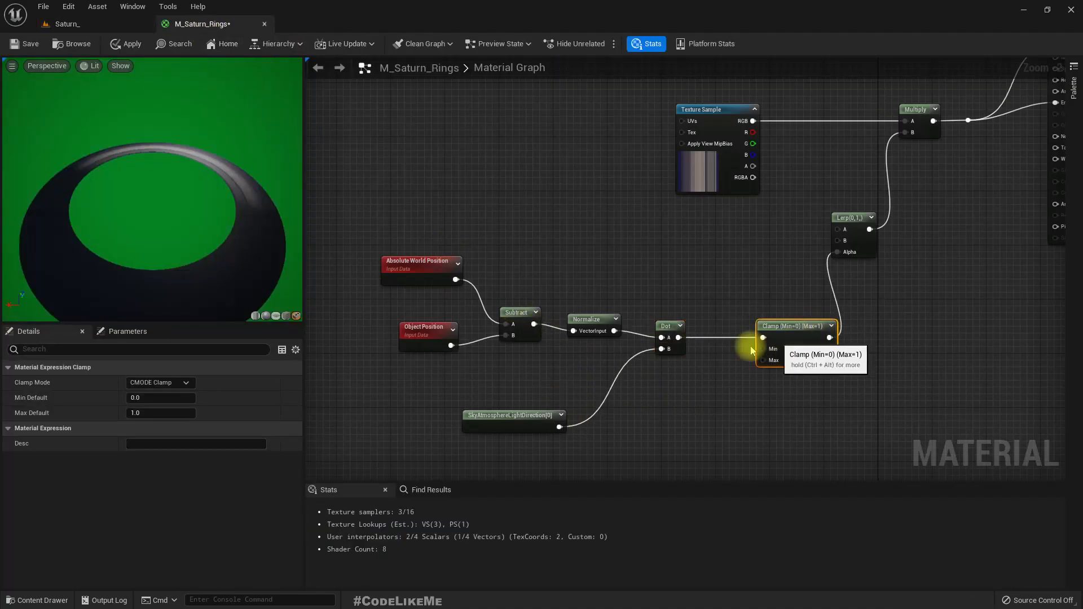
drag(679, 337, 698, 339)
text(+)
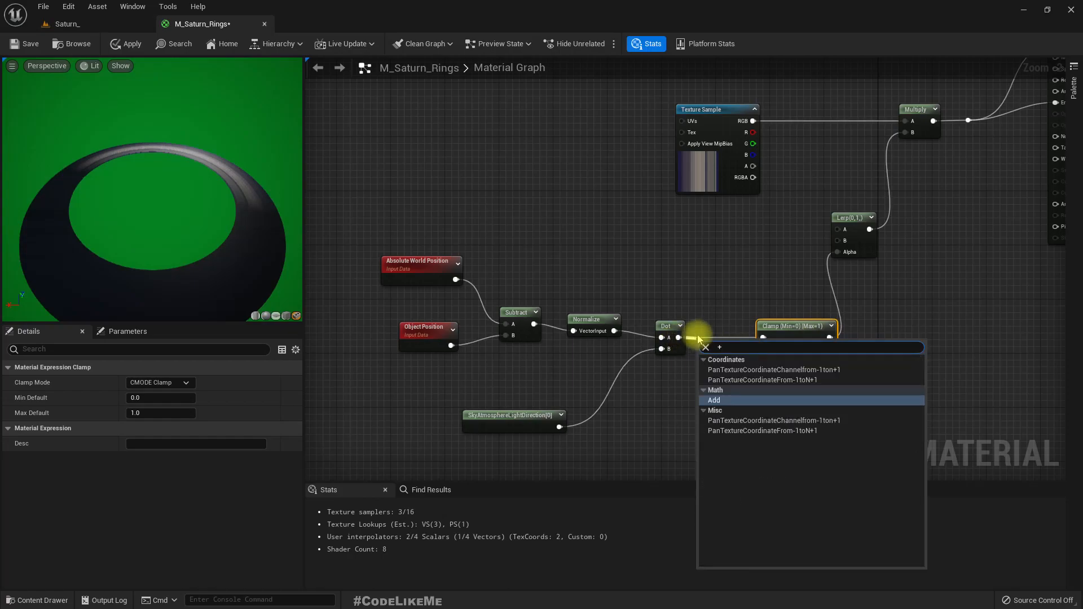
key(Return)
mouse_move(728, 356)
mouse_down()
mouse_move(762, 338)
mouse_move(728, 336)
mouse_up()
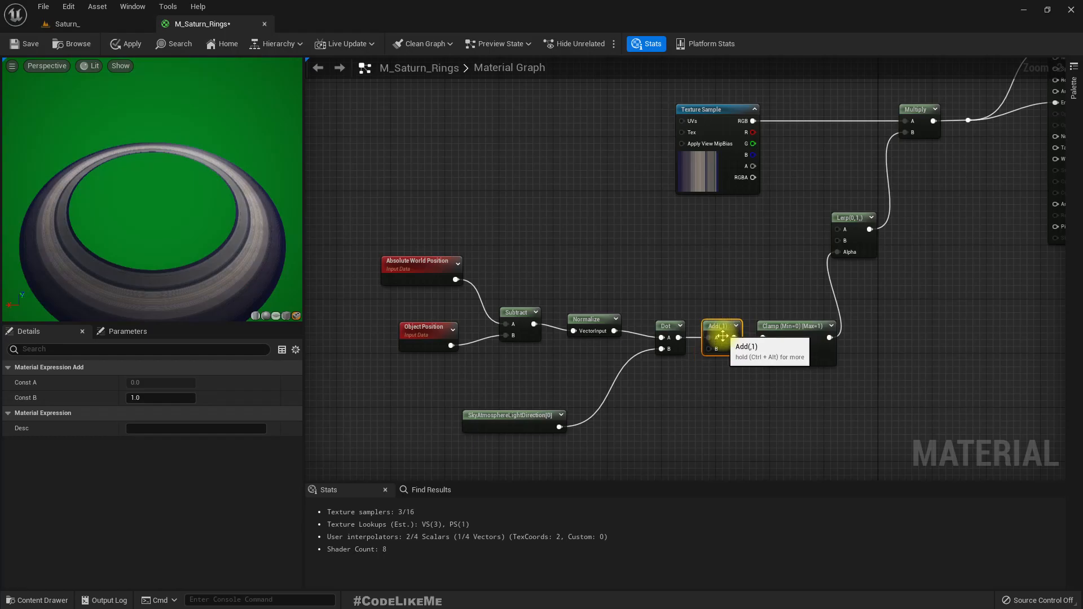
Set the Add node's Const B to 0.5 and apply the material.
click(169, 399)
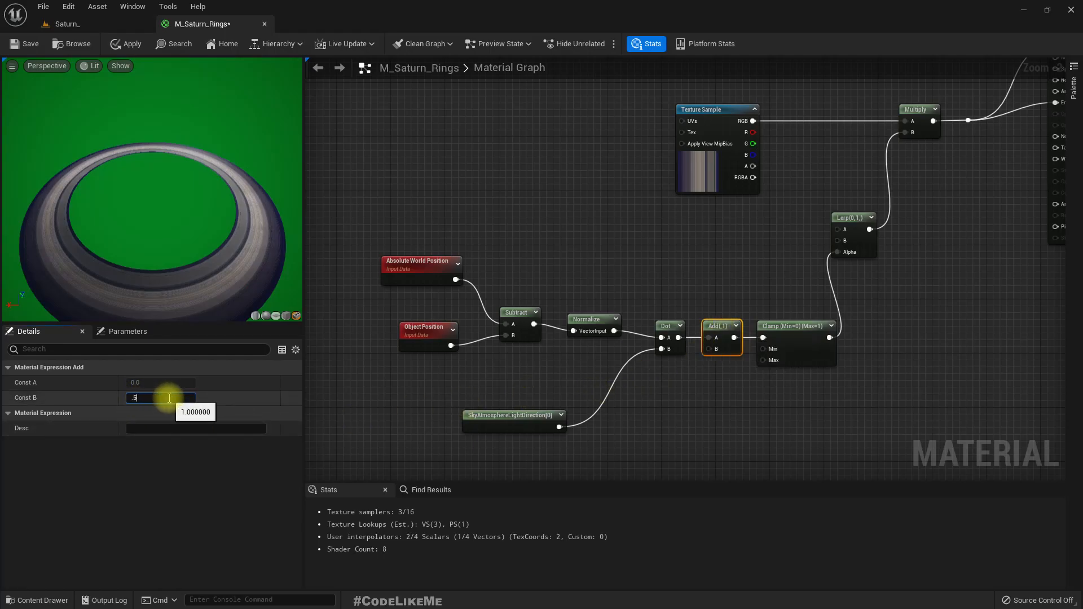
text(.5)
key(Return)
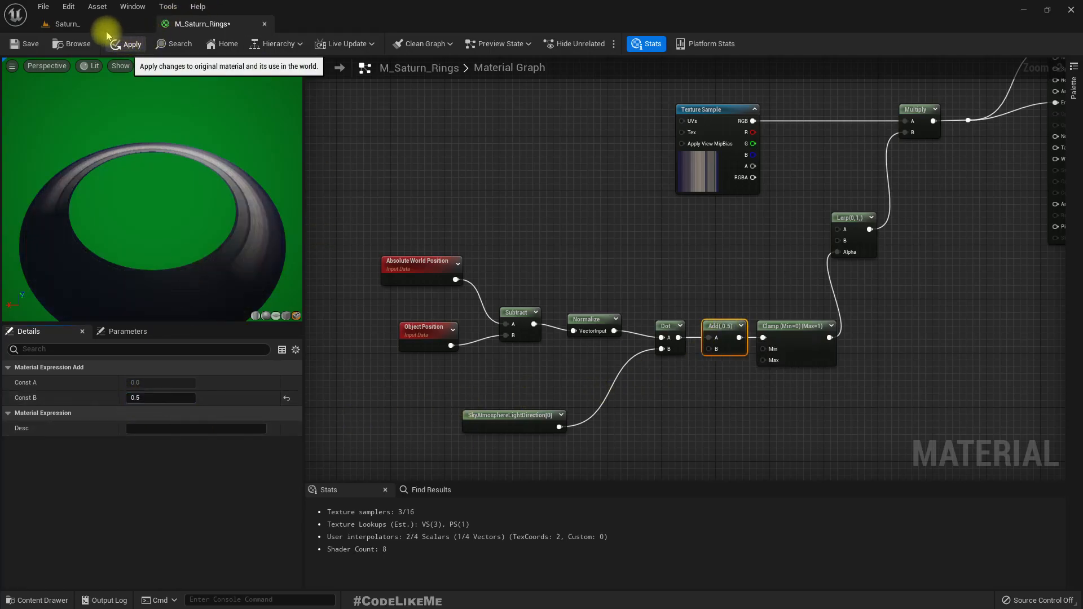
Inspect the lit and shadowed parts of Saturn's rings in the Saturn_ level under different atmosphere light directions.
click(102, 22)
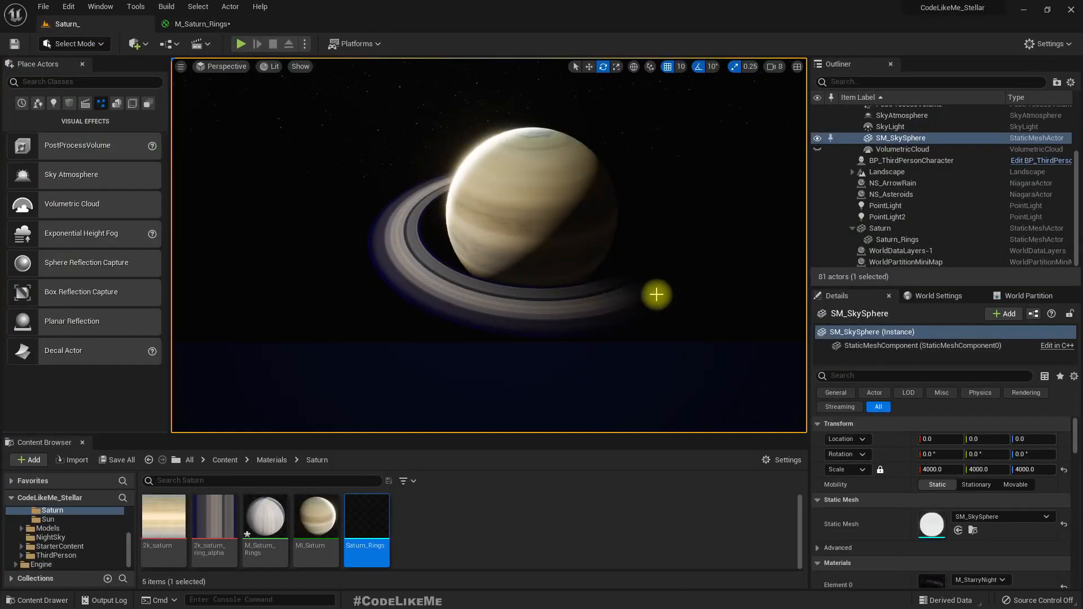
mouse_move(611, 243)
right_down()
mouse_move(632, 245)
mouse_move(611, 242)
right_up()
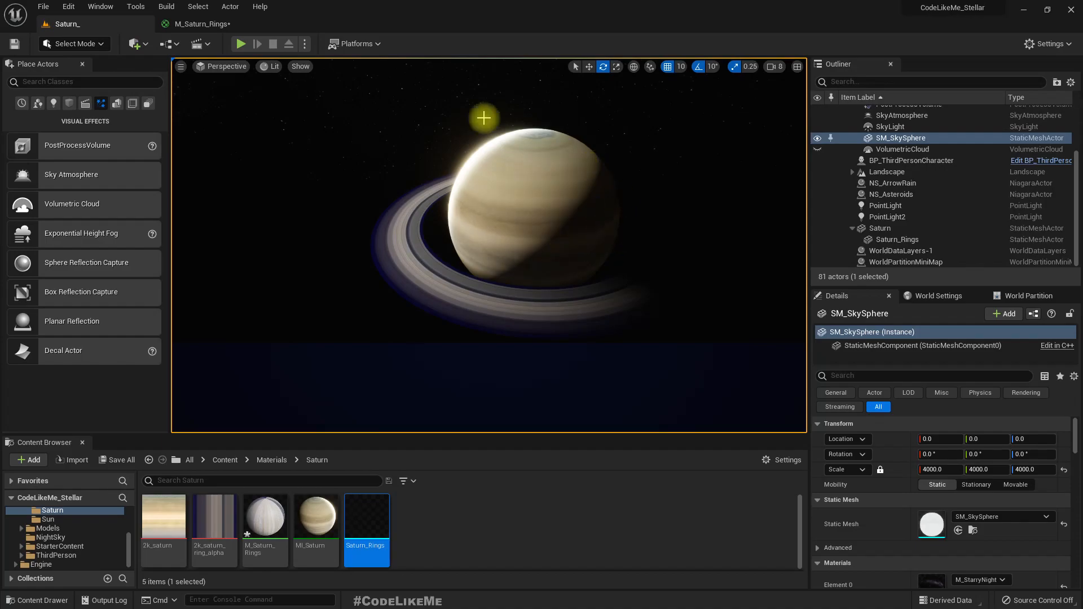
click(201, 24)
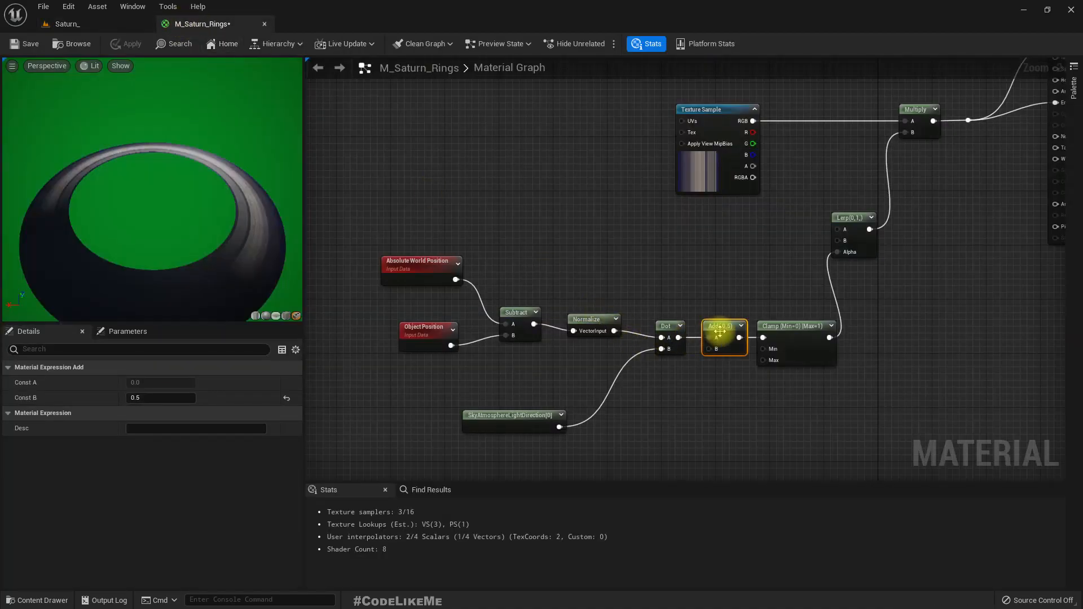
click(107, 23)
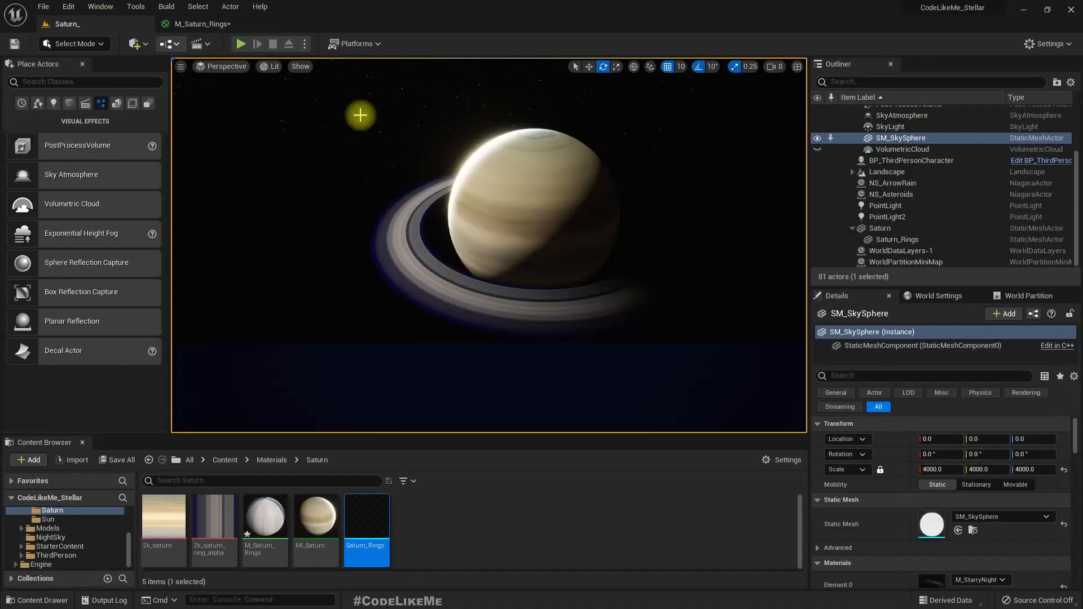
right_drag(641, 265, 639, 272)
key(ctrl+l)
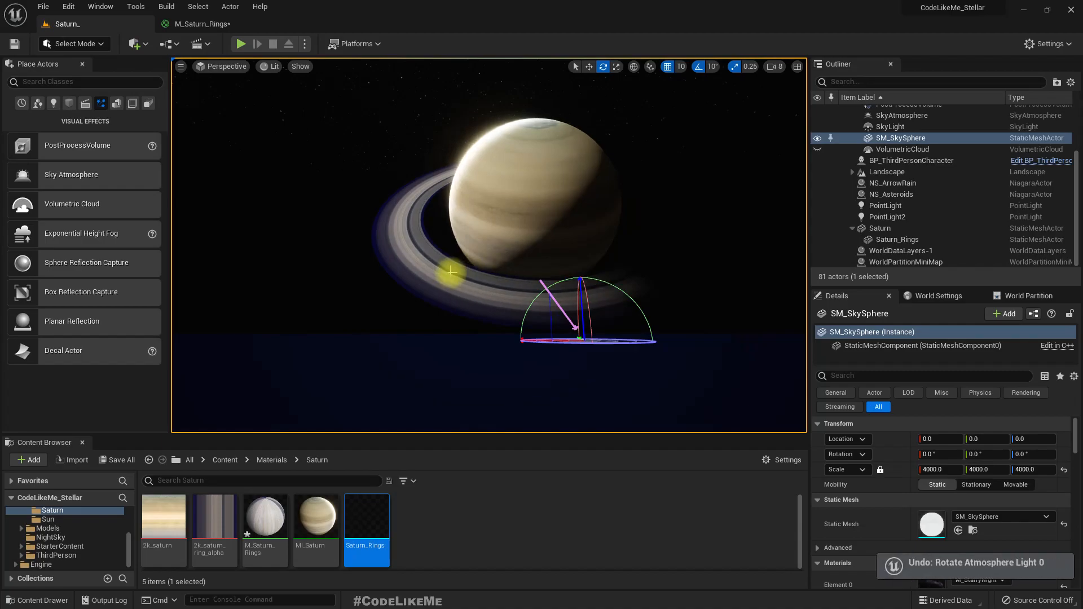
In the M_Saturn_Rings graph, promote the Metallic, Specular and Roughness inputs to parameters and space their nodes around the Multiply node.
click(200, 24)
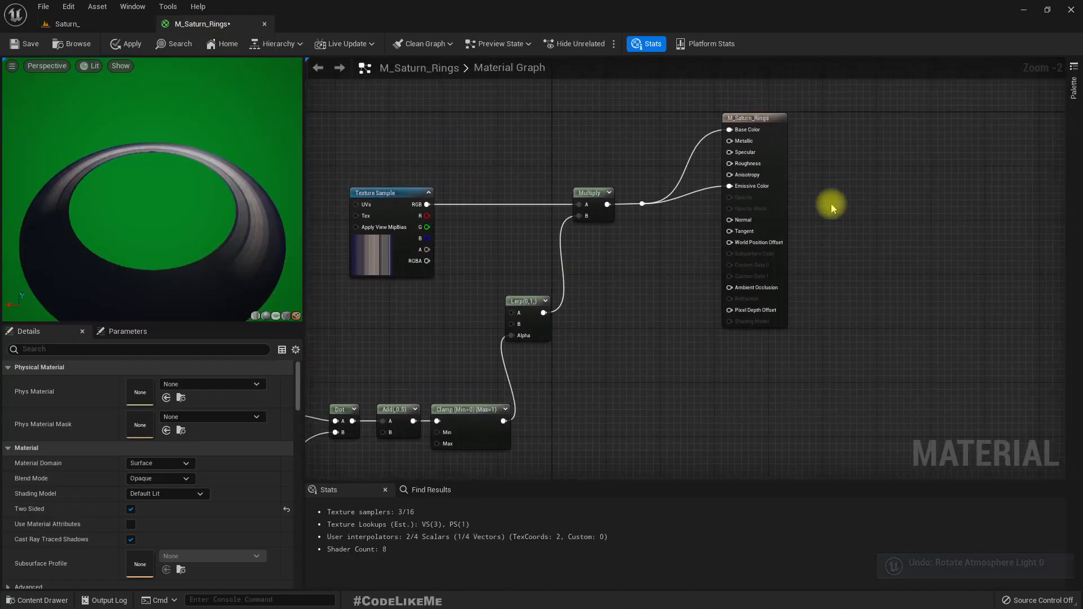
right_click(736, 142)
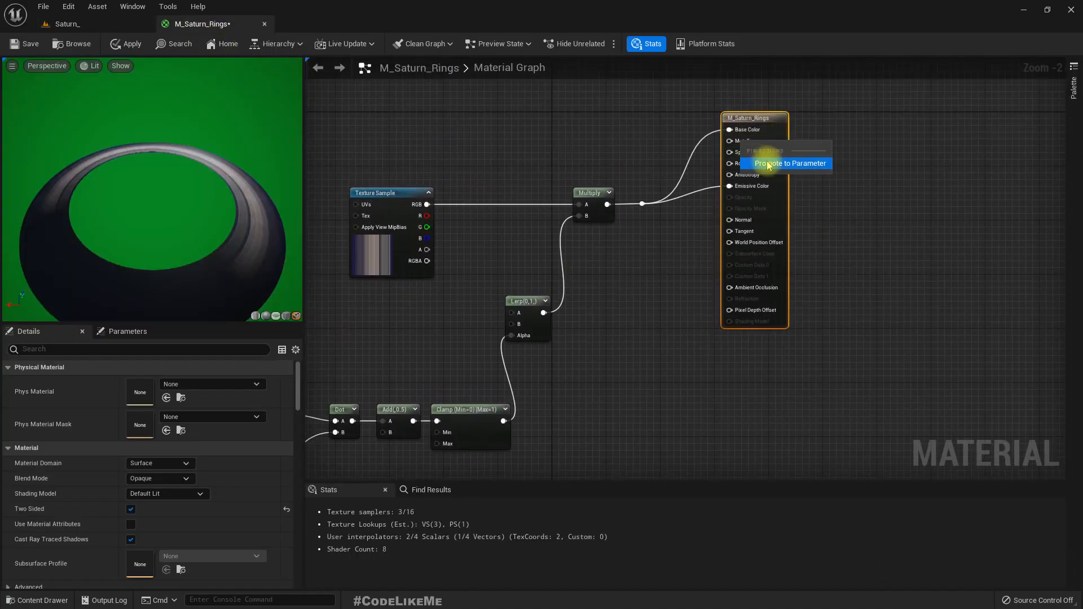
click(769, 164)
drag(700, 123, 626, 134)
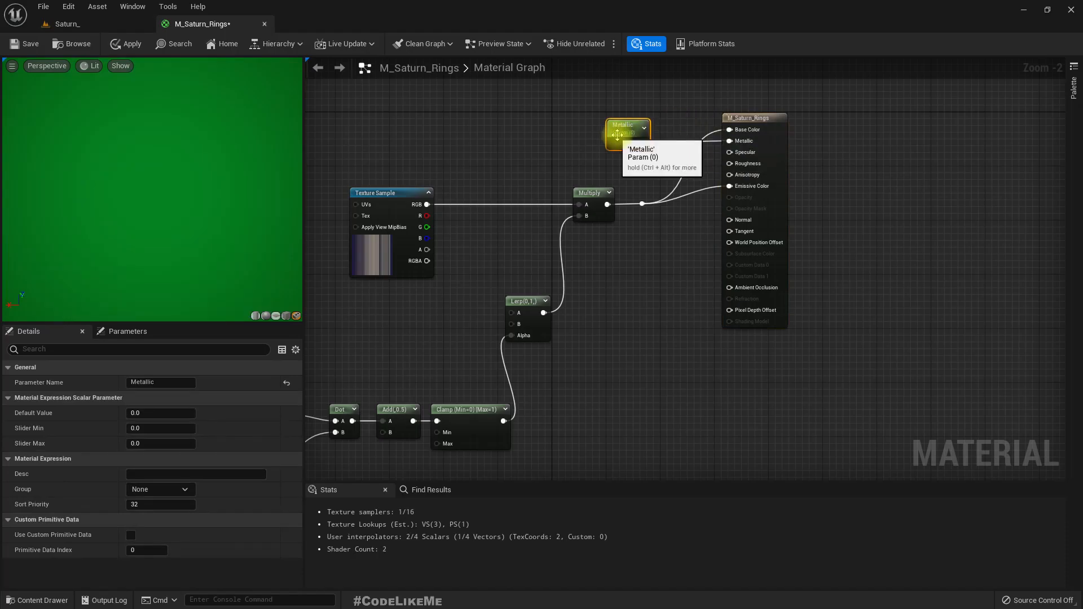
right_click(746, 163)
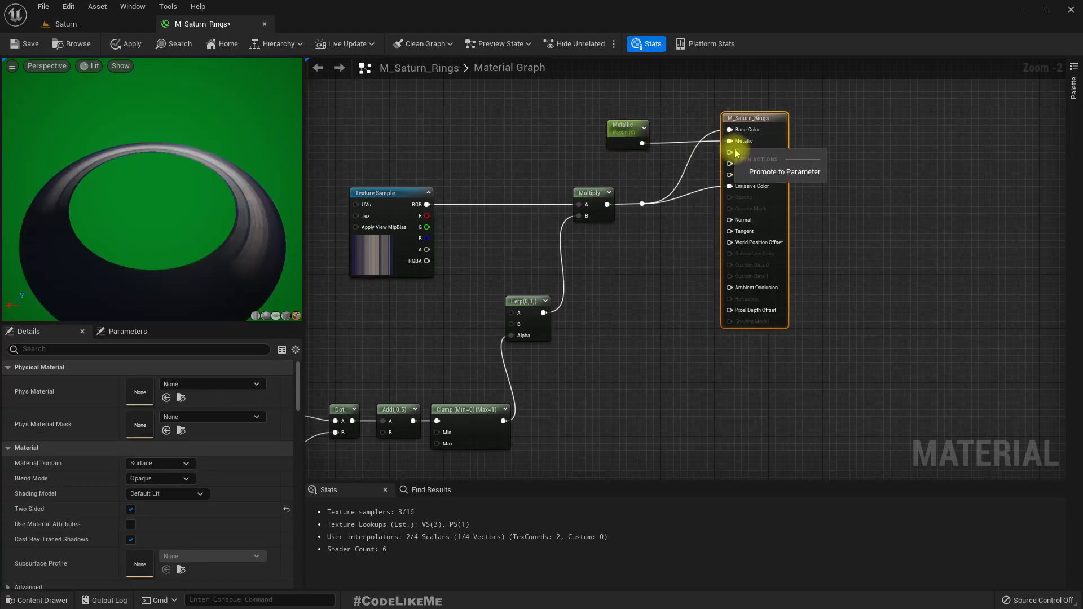
click(759, 177)
drag(698, 132, 625, 172)
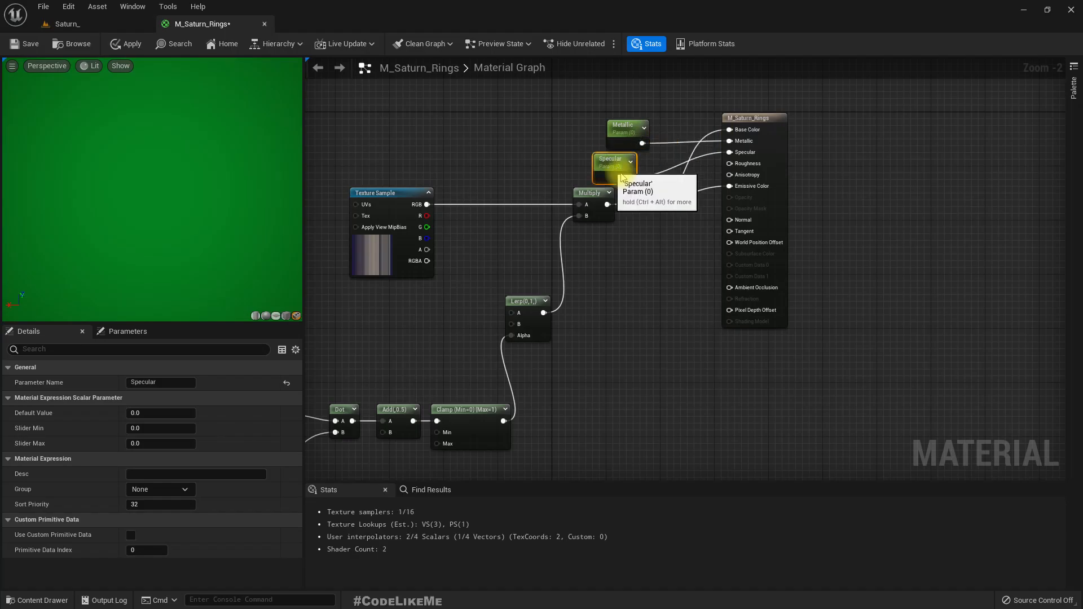
right_click(749, 164)
click(773, 184)
drag(686, 126, 621, 251)
Set the Roughness parameter's default value to 0.9 and apply the material.
click(180, 413)
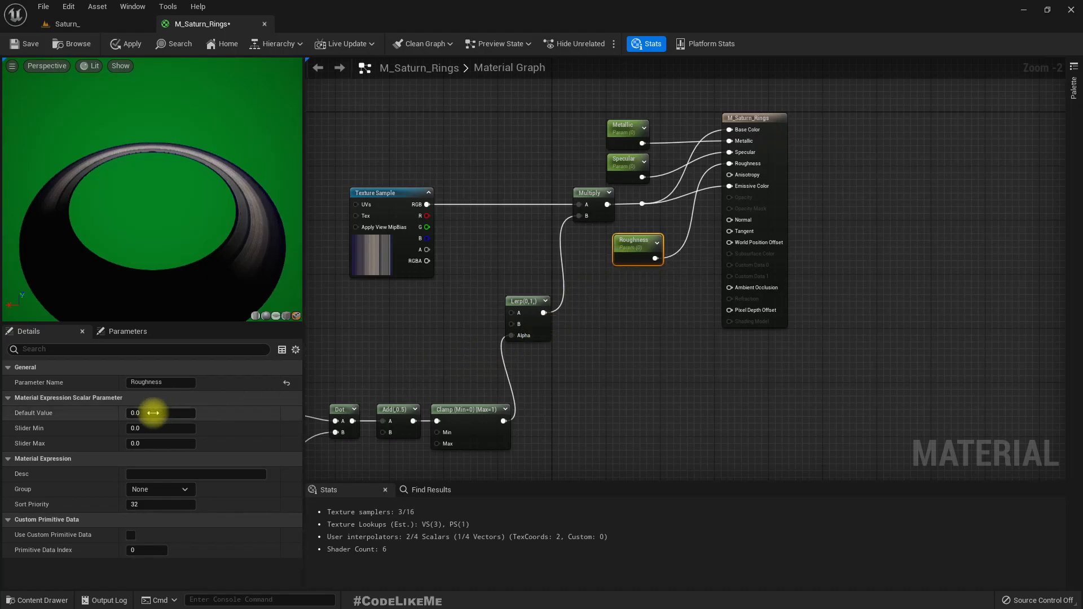
text(0.9)
key(Return)
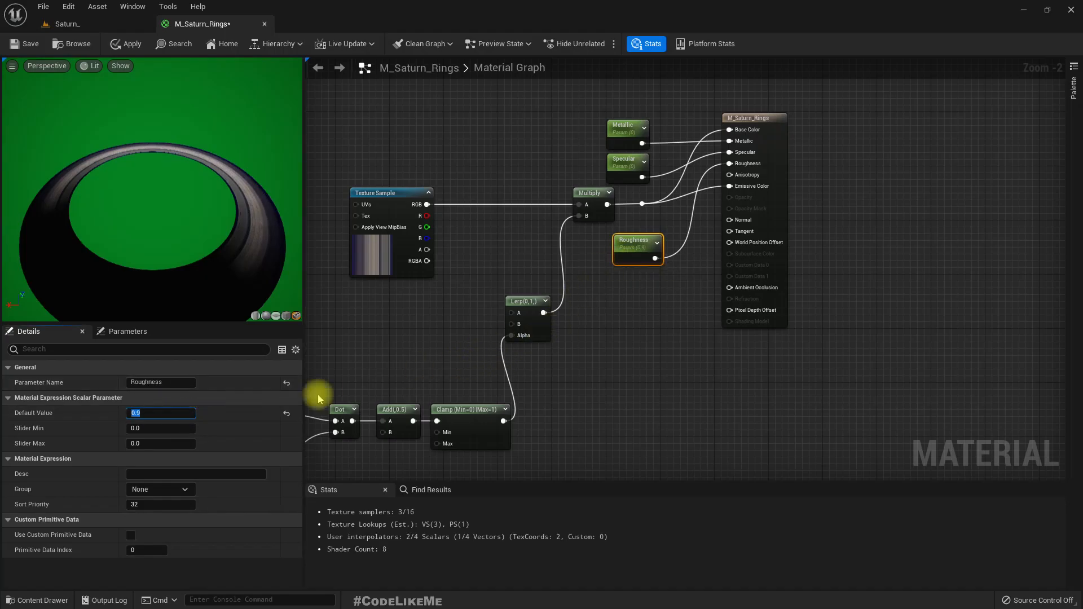
right_drag(652, 329, 687, 320)
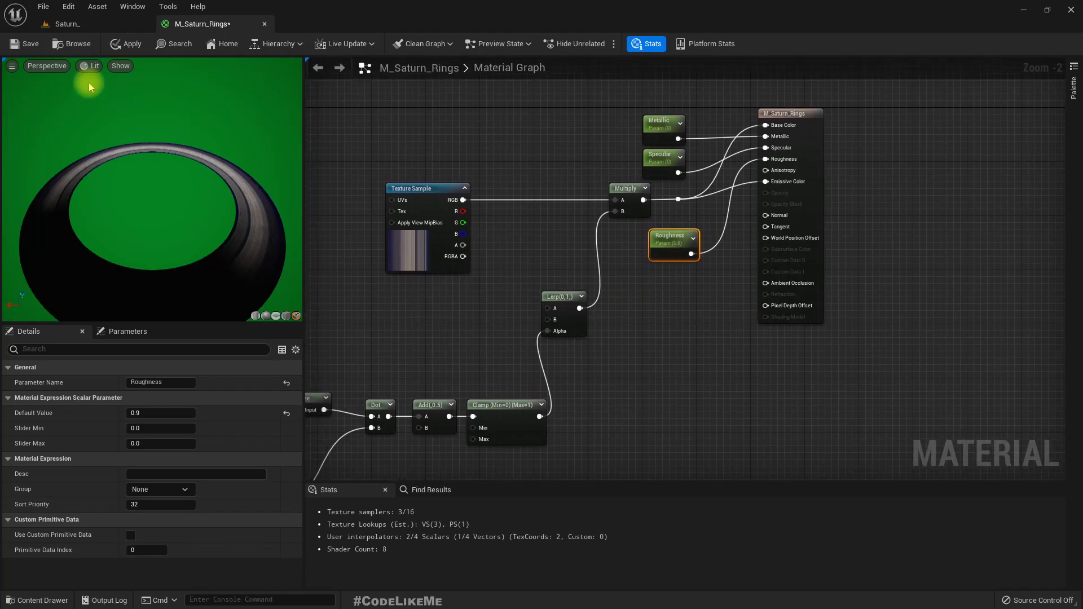
click(128, 45)
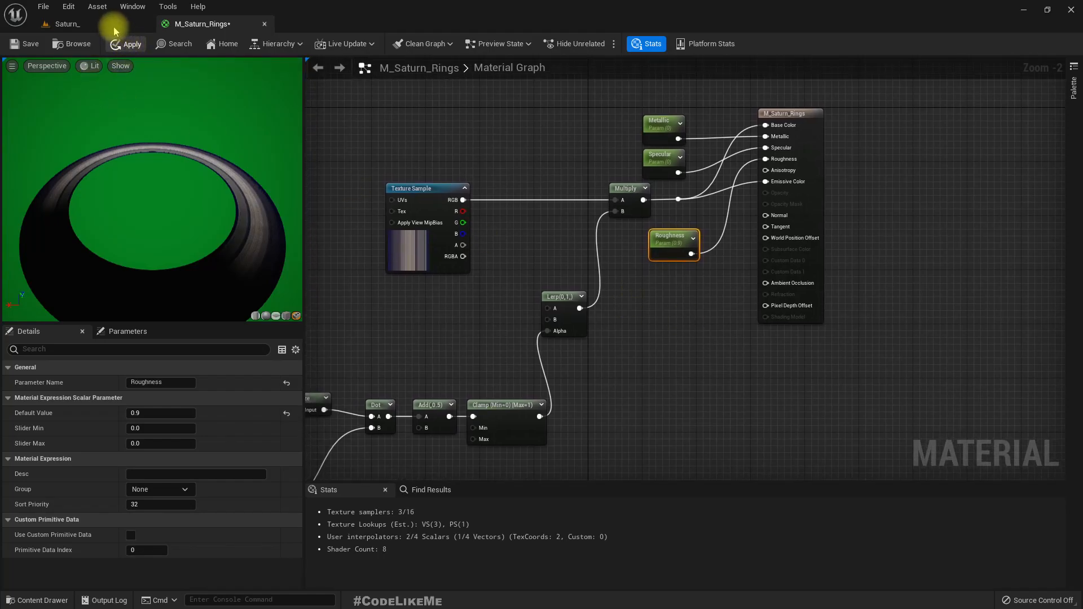
Check the ring shading in the Saturn_ level under a rotated atmosphere light, and undo the rotation.
click(73, 24)
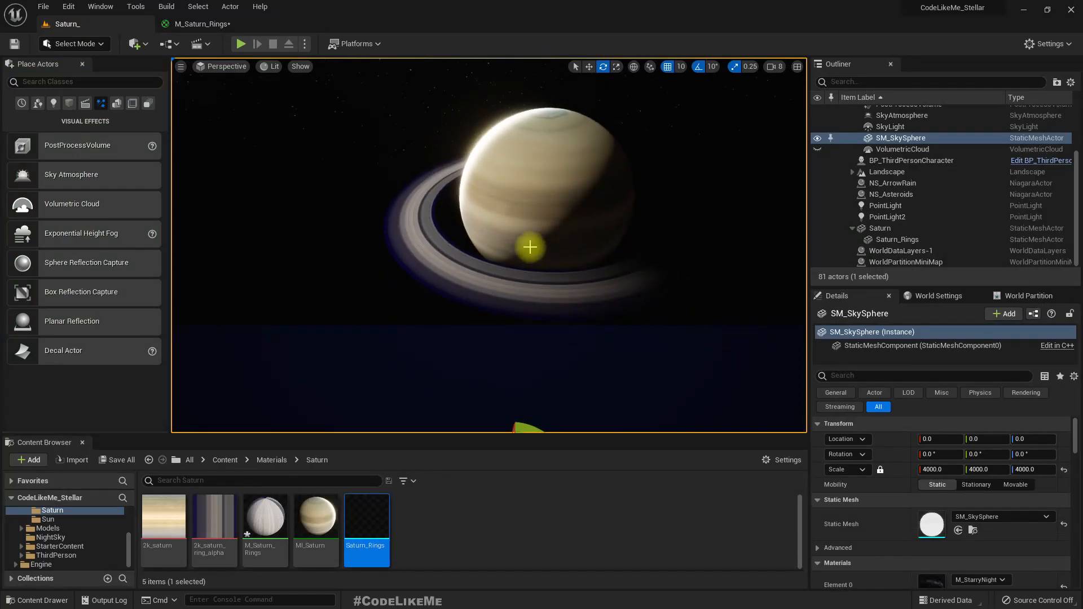
key(ctrl+l)
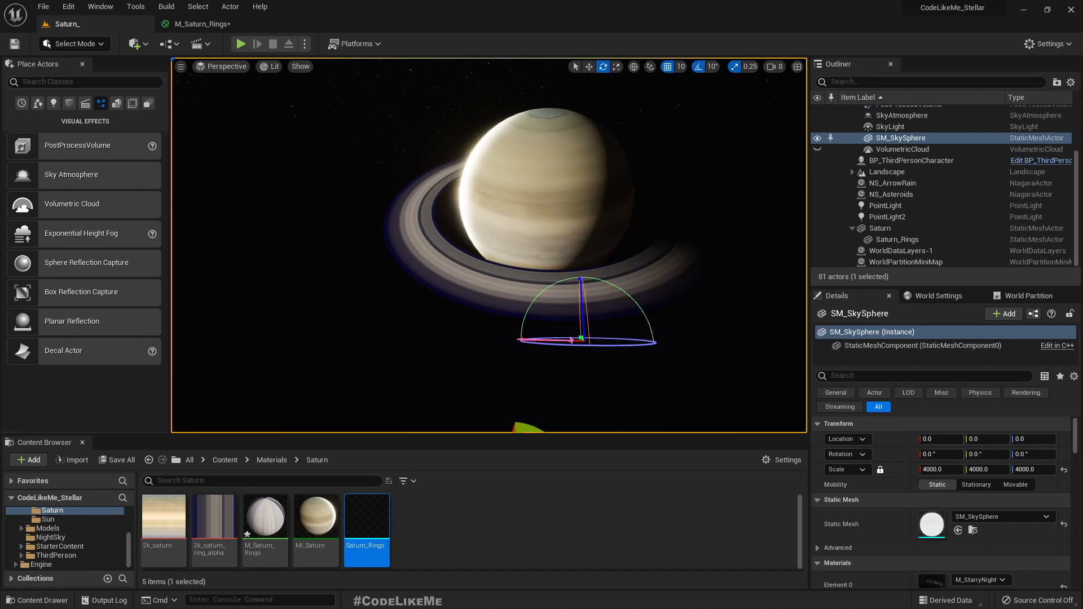
key(ctrl+z)
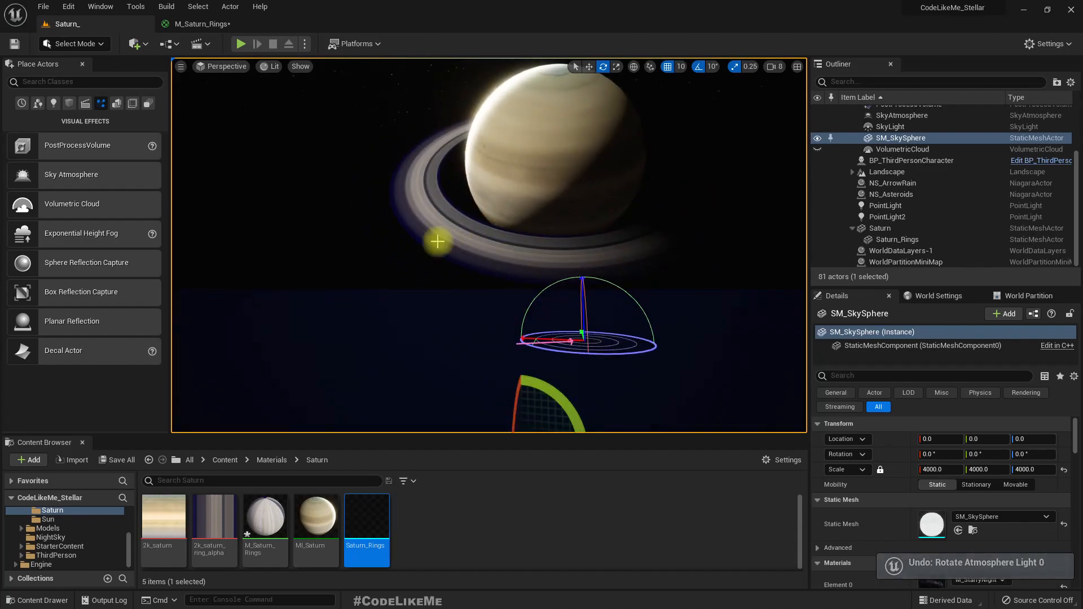
right_drag(351, 155, 422, 207)
Play the level with the viewport in full screen to preview Saturn, and return to the normal editor layout.
key(F11)
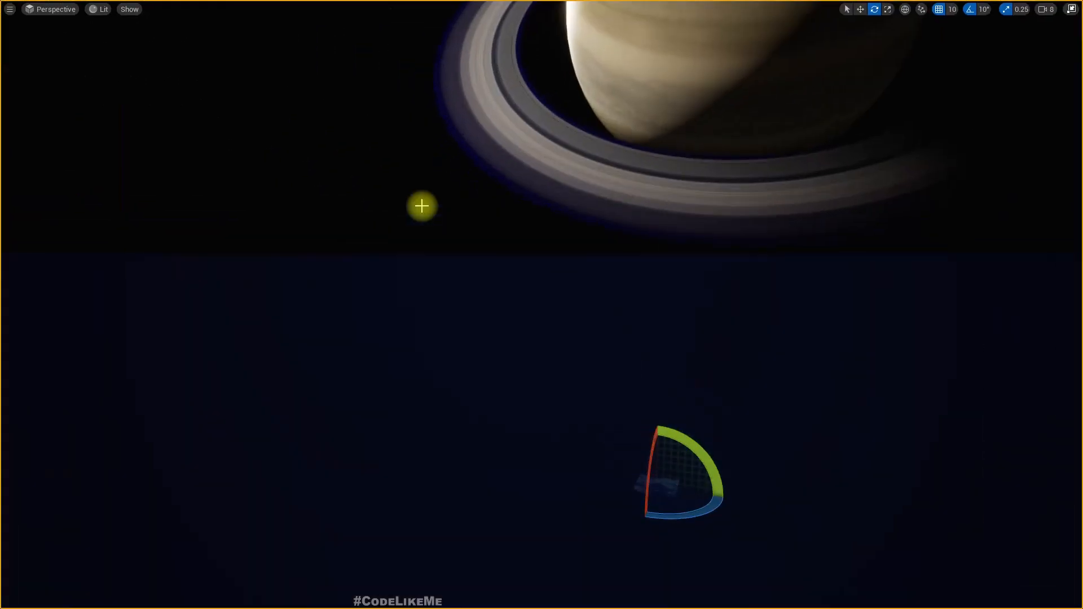
key(alt+p)
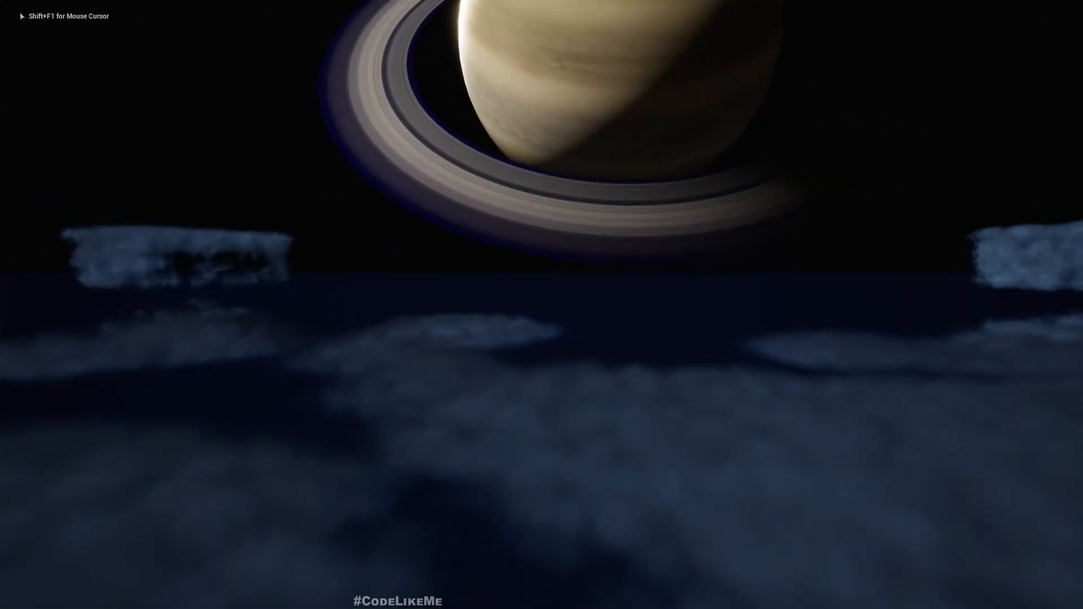
key(F11)
key(Escape)
Focus the viewport on the PointLight actor and try to play the level from the ground near the character.
click(916, 205)
double_click(915, 205)
right_drag(653, 244, 651, 236)
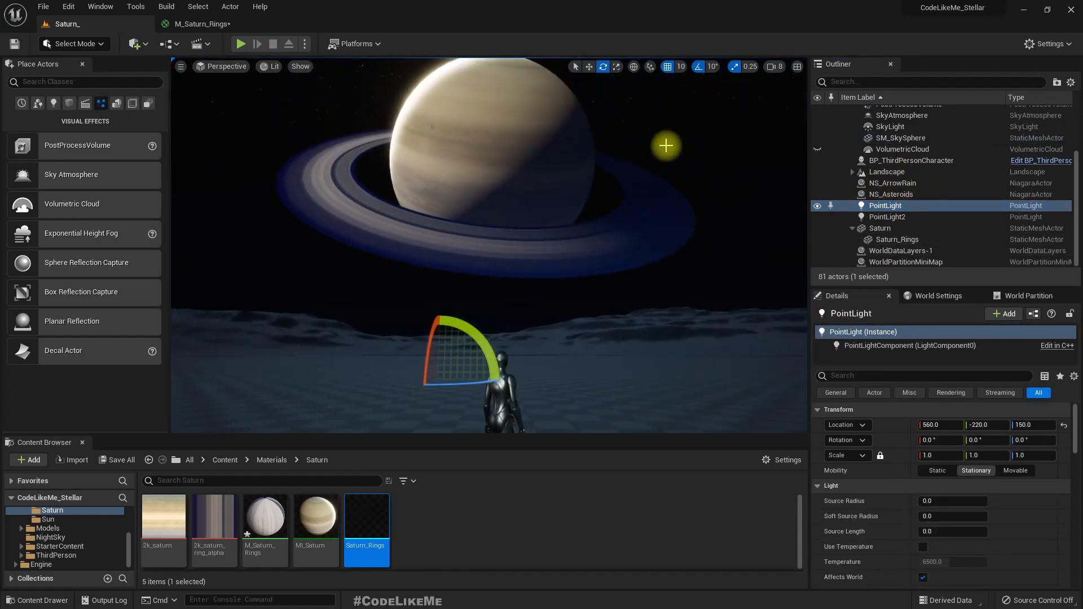
click(666, 145)
key(f)
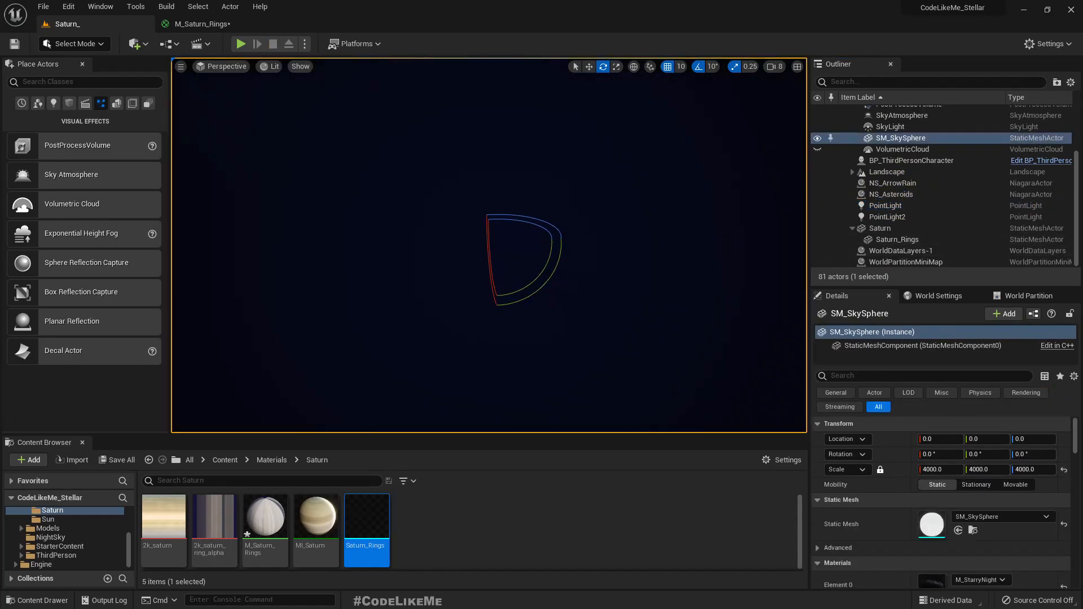
key(alt+p)
click(676, 154)
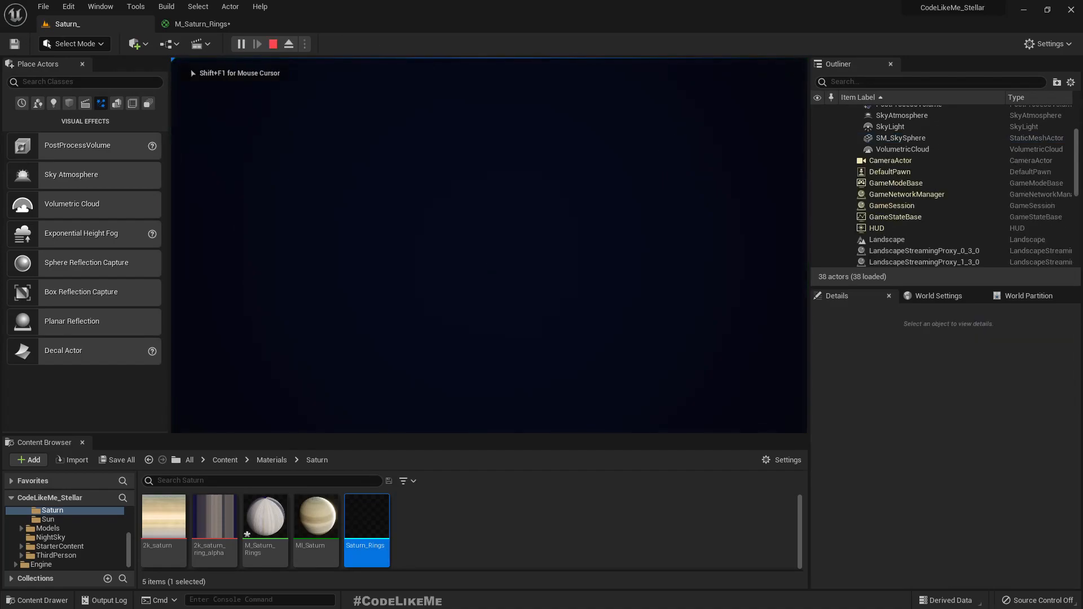
key(Escape)
Focus the viewport on BP_ThirdPersonCharacter, reduce the camera speed to 1 and frame the character below Saturn.
double_click(926, 161)
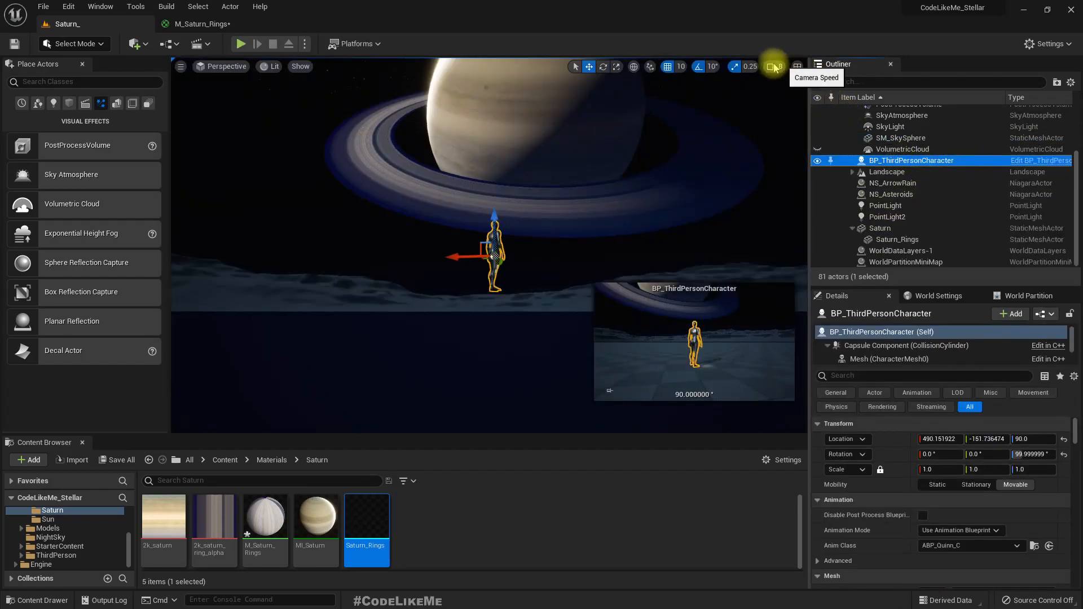
click(774, 66)
drag(790, 91, 773, 92)
click(798, 119)
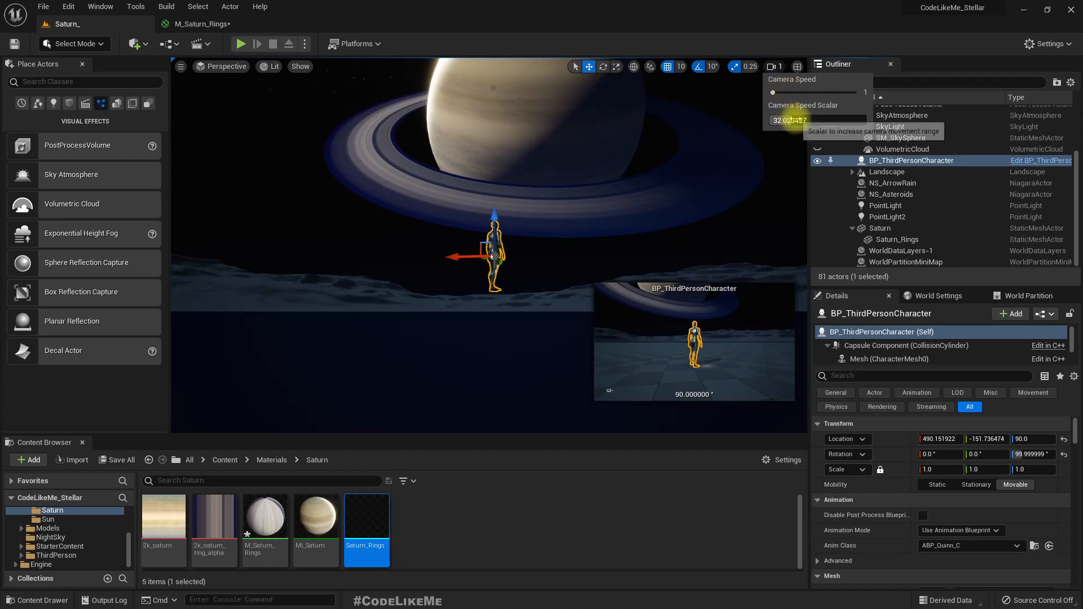
right_drag(573, 220, 573, 219)
key(e)
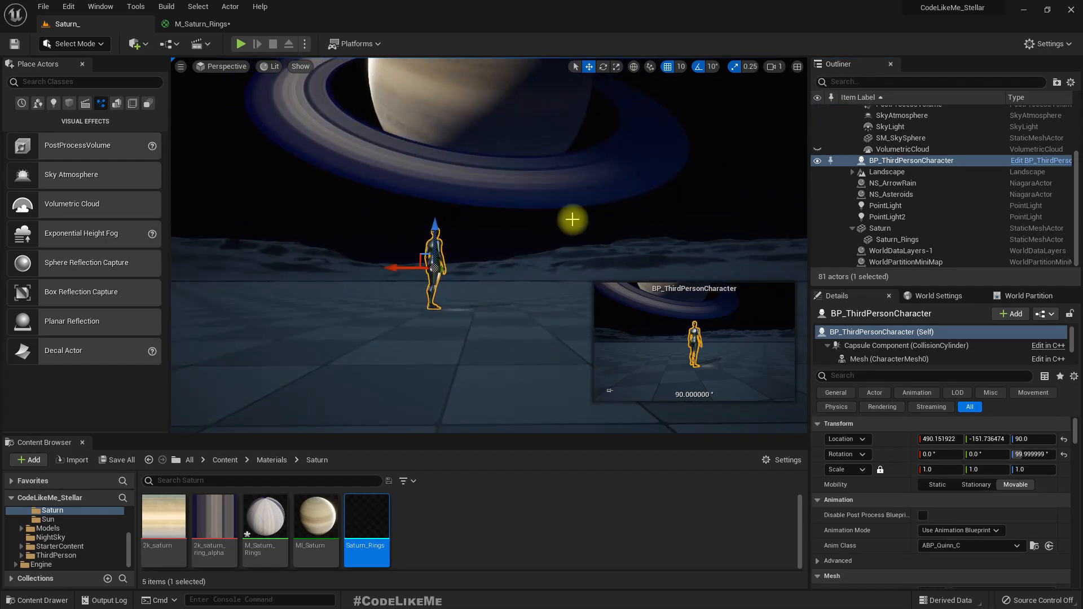
Play the level full screen to view Saturn behind the character, and examine the rings in game view without selection outlines.
key(F11)
click(572, 219)
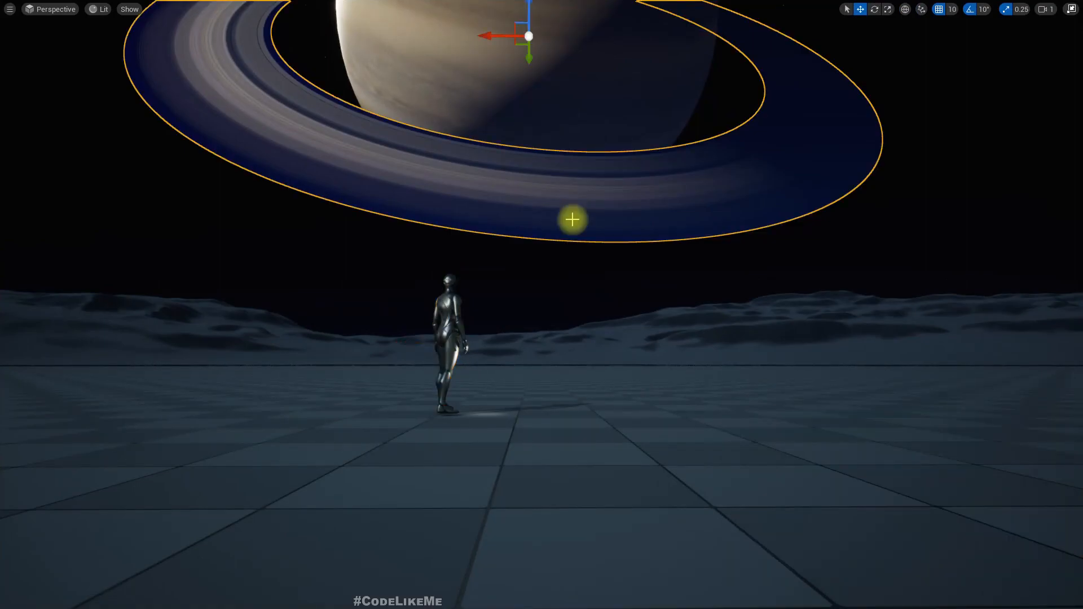
key(alt+p)
click(572, 219)
key(d)
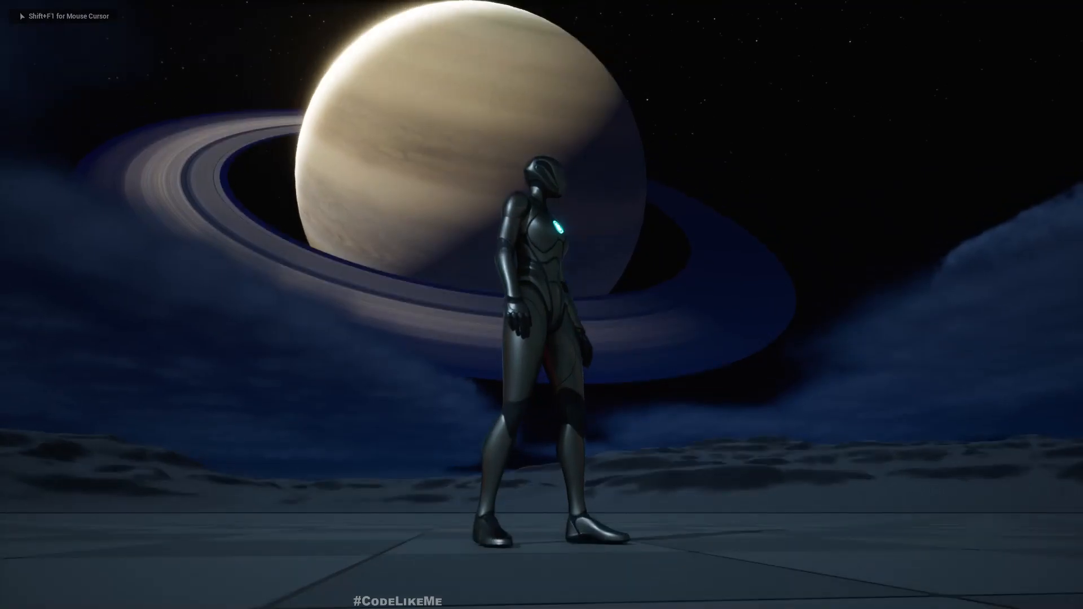
key(Escape)
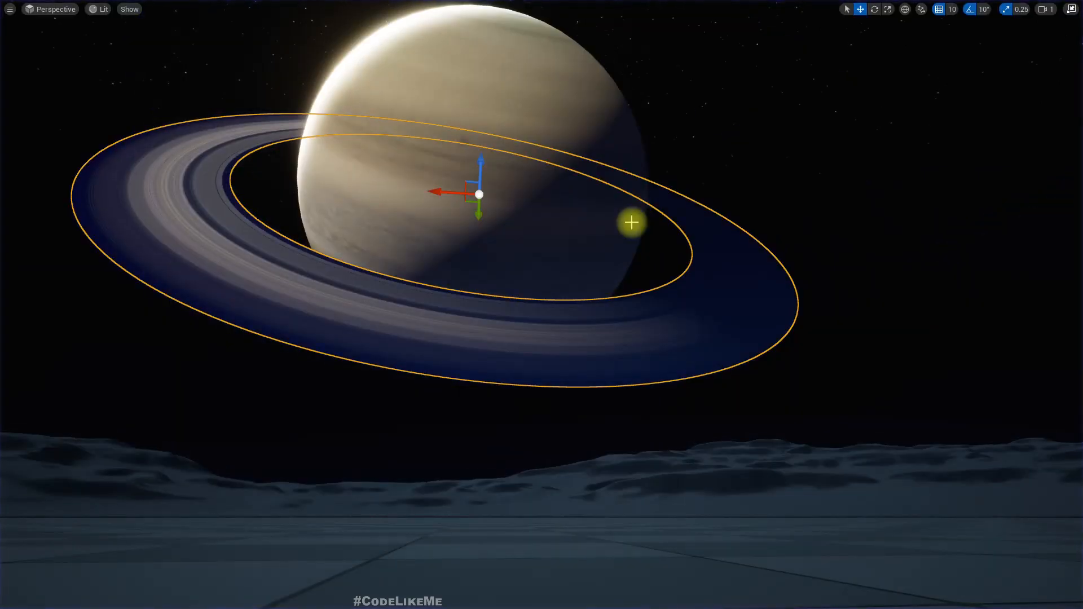
key(g)
key(g)
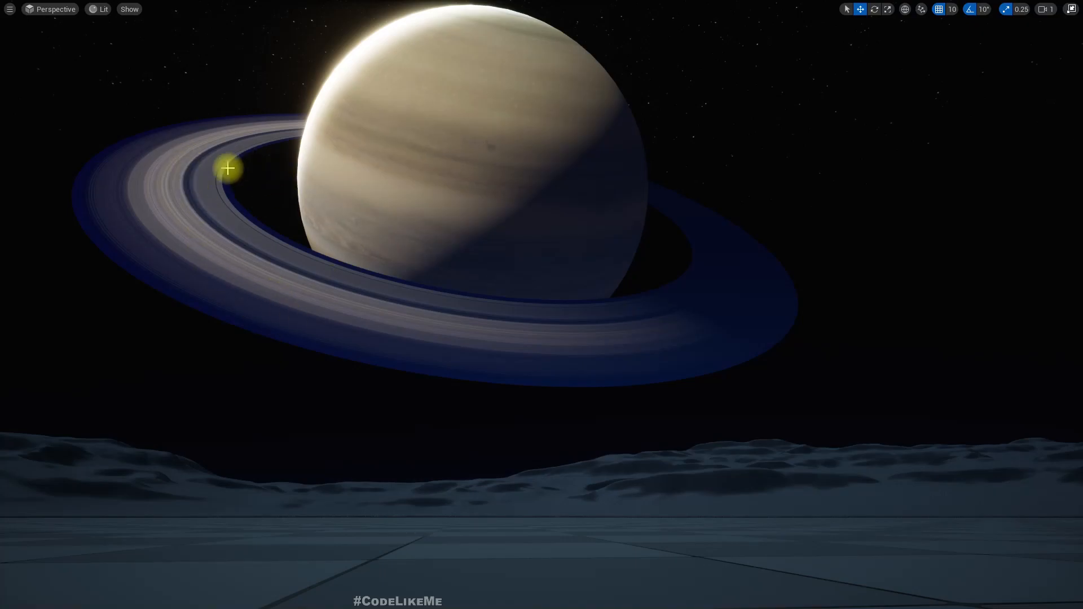
key(F11)
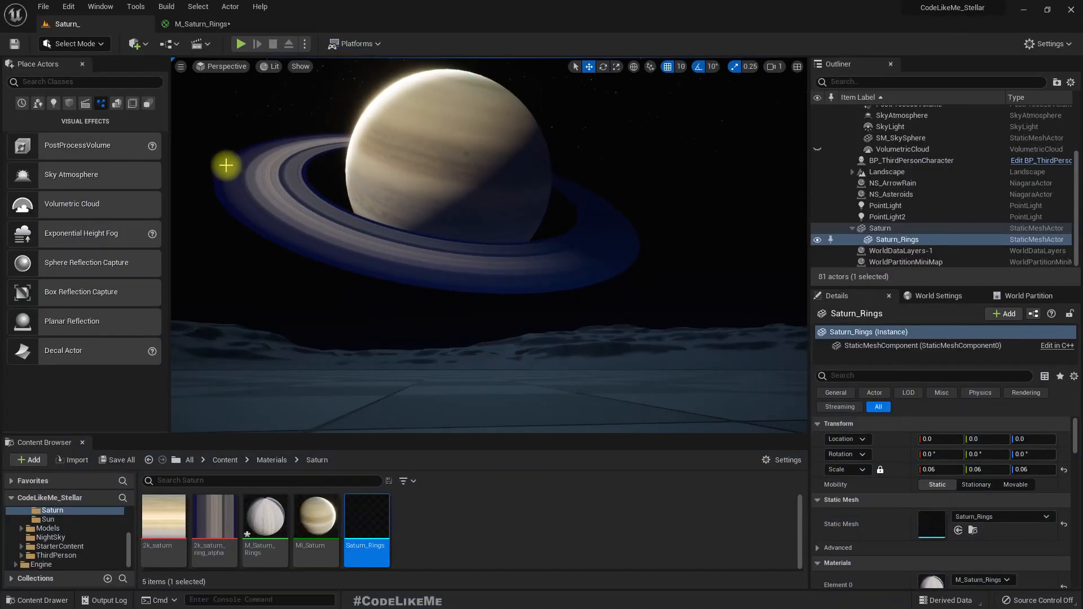
Set the M_Saturn_Rings material's blend mode to Translucent.
click(201, 23)
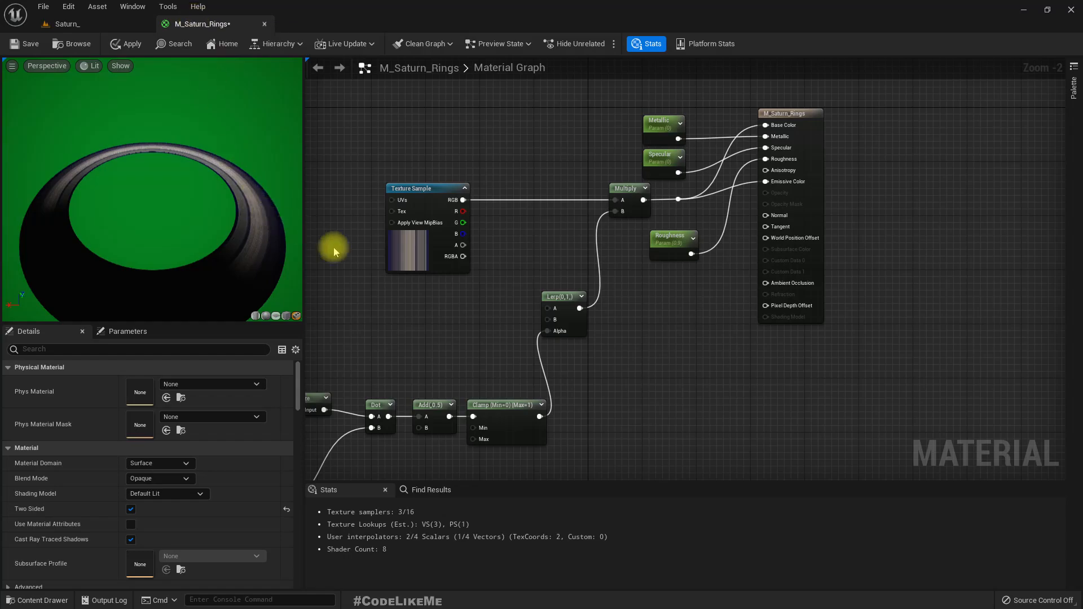
click(807, 199)
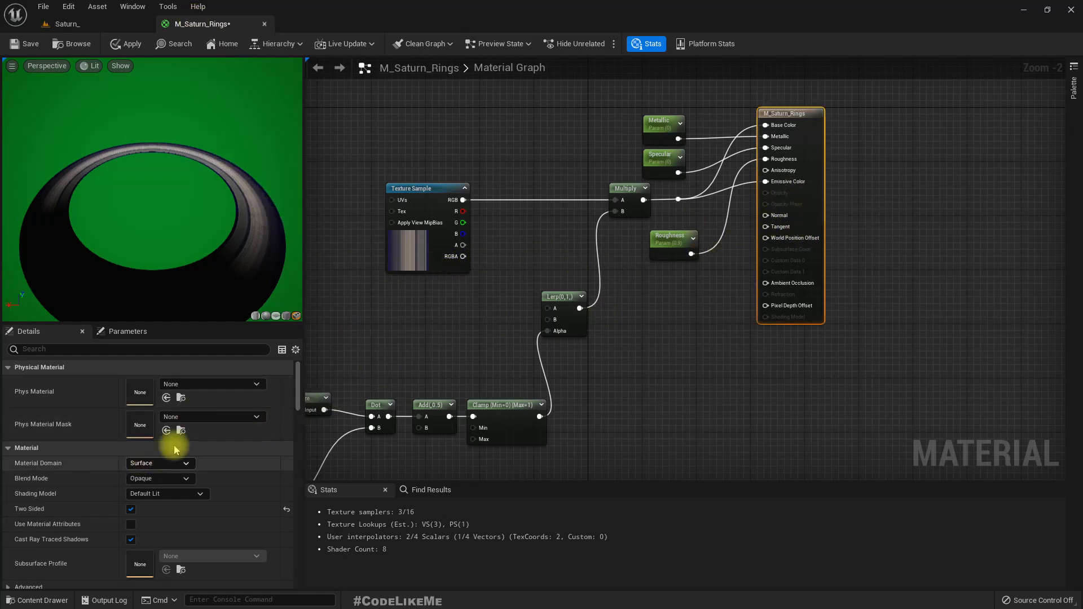
click(148, 479)
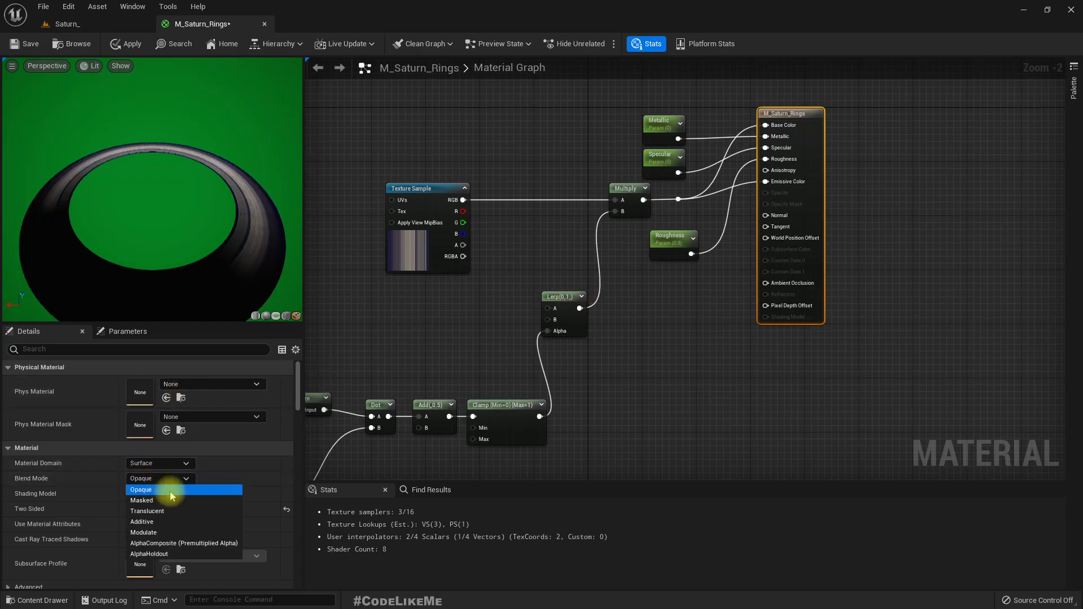
click(148, 511)
Open the 2k_saturn_ring_alpha texture used by the Texture Sample node and examine its transparent areas.
drag(463, 245, 722, 281)
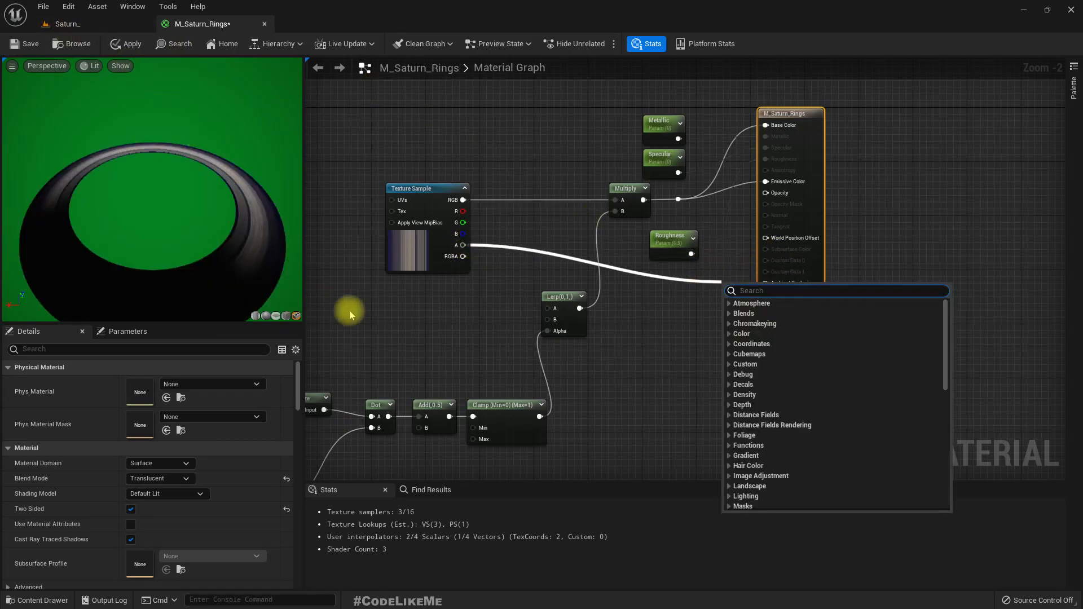
click(422, 246)
double_click(143, 484)
scroll(223, 345, up, 3)
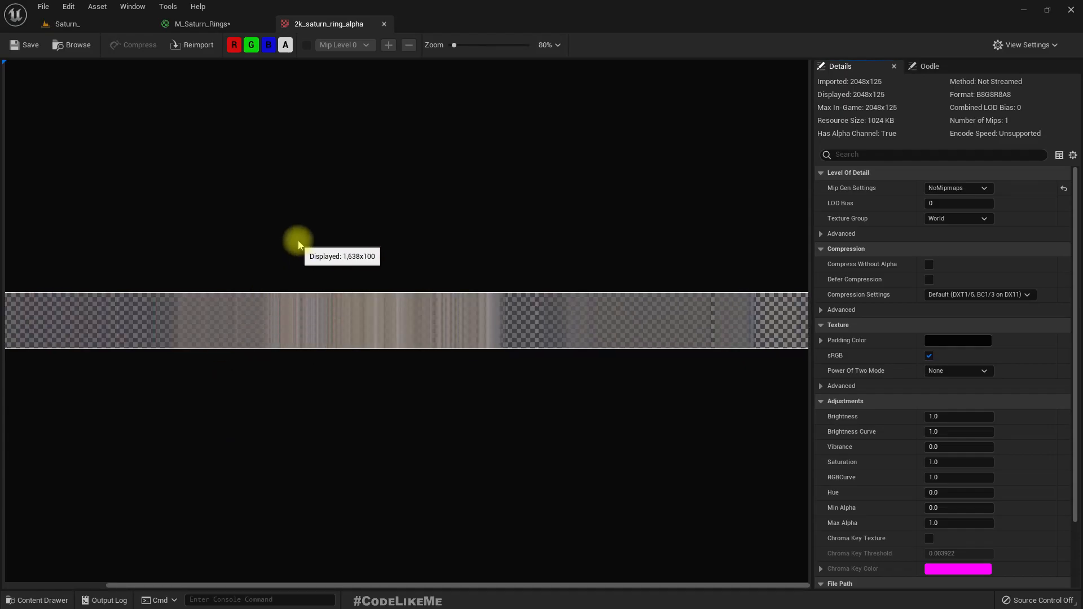
click(212, 24)
Connect the Texture Sample's alpha output to the material's Opacity input and apply the material.
drag(461, 244, 765, 193)
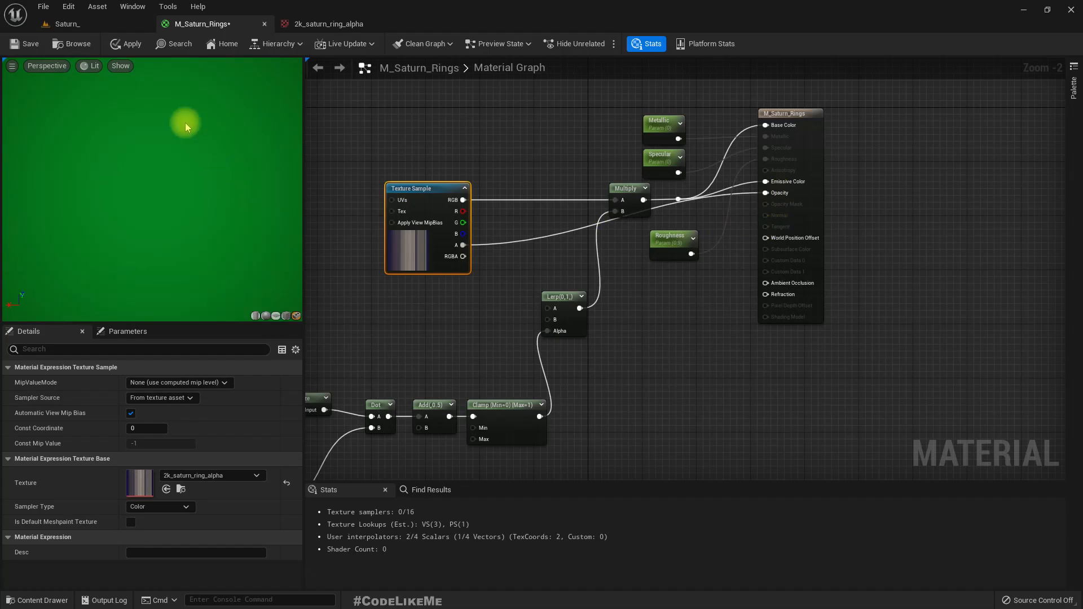
click(125, 44)
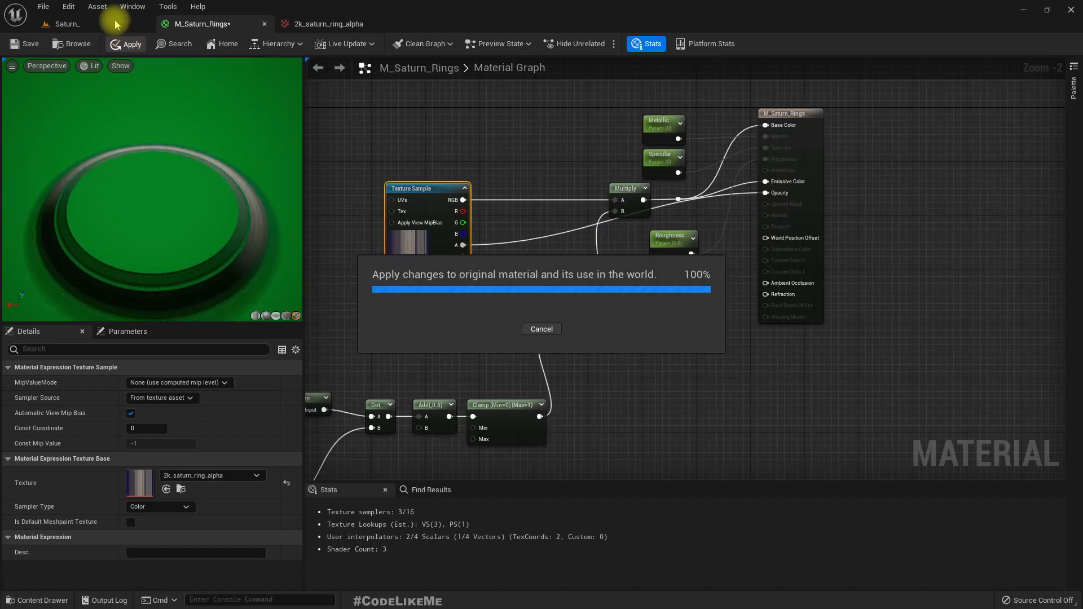
Inspect the translucent rings in the Saturn_ level and compare them with the M_Saturn_Rings material graph.
click(88, 23)
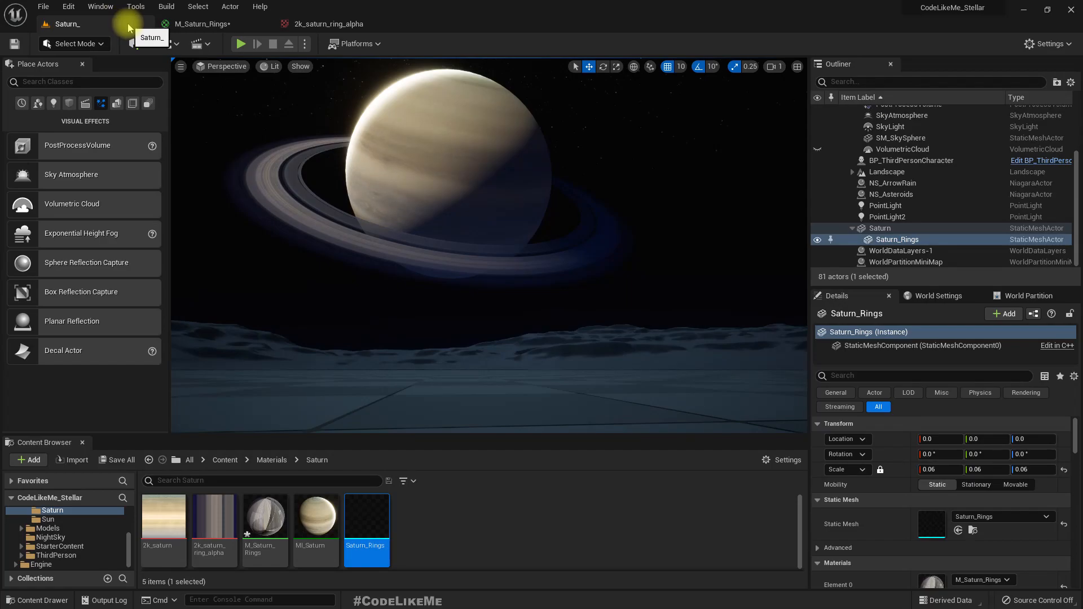
click(202, 23)
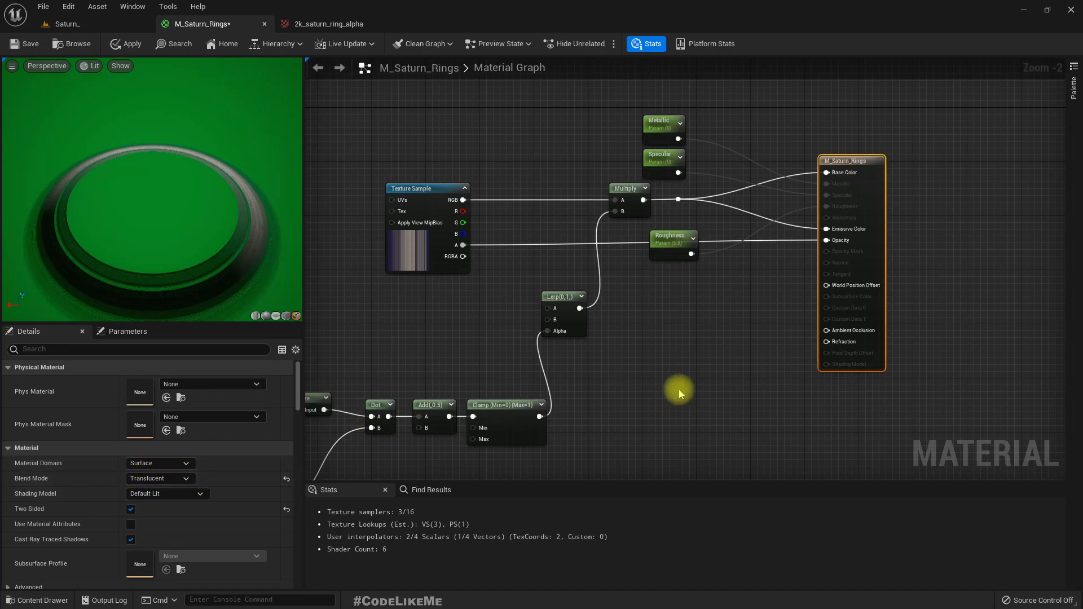
click(56, 24)
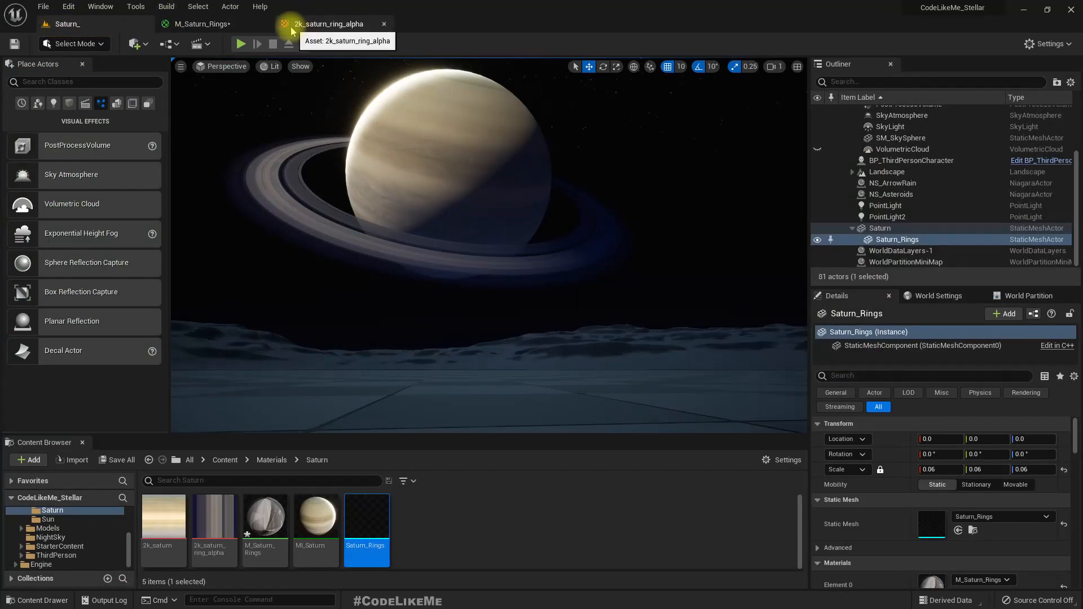
Close the 2k_saturn_ring_alpha texture and inspect the ringed planet in an enlarged viewport of the Saturn_ level.
click(233, 25)
click(384, 24)
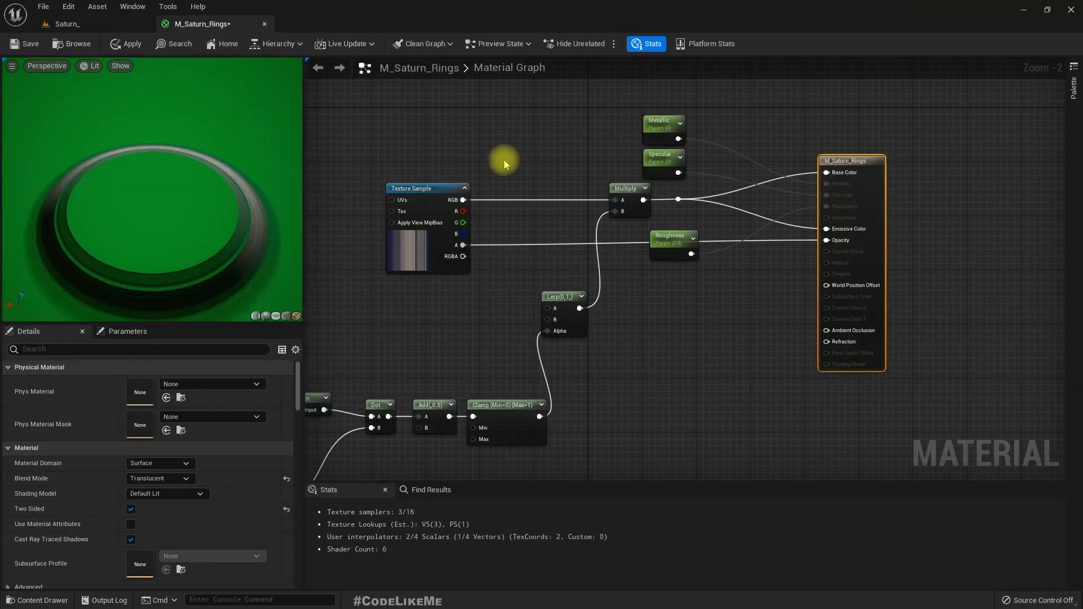
right_drag(652, 363, 675, 342)
click(72, 24)
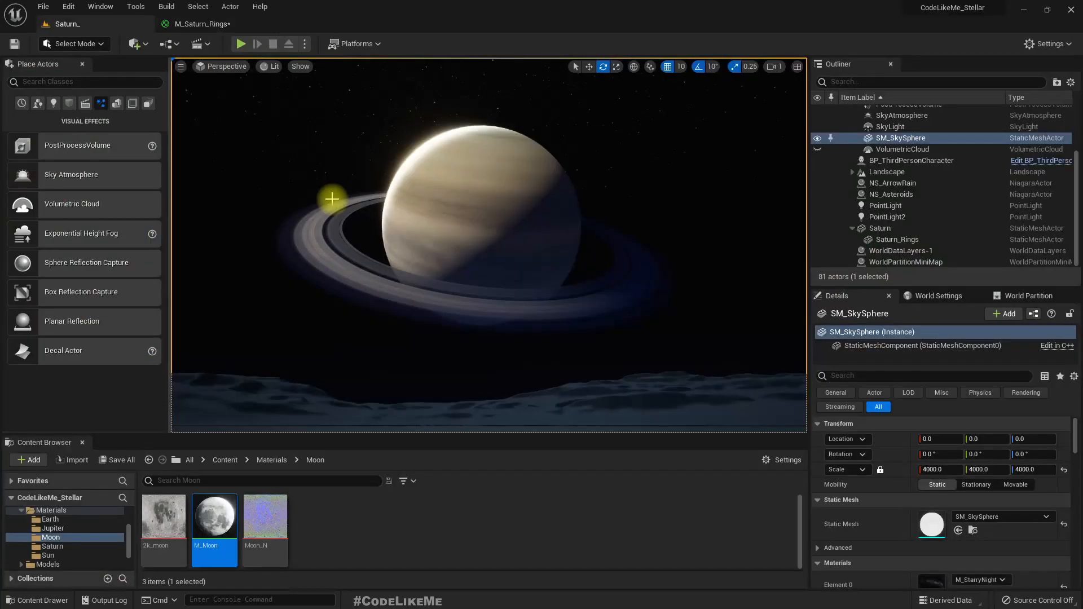
right_drag(354, 217, 418, 244)
key(F11)
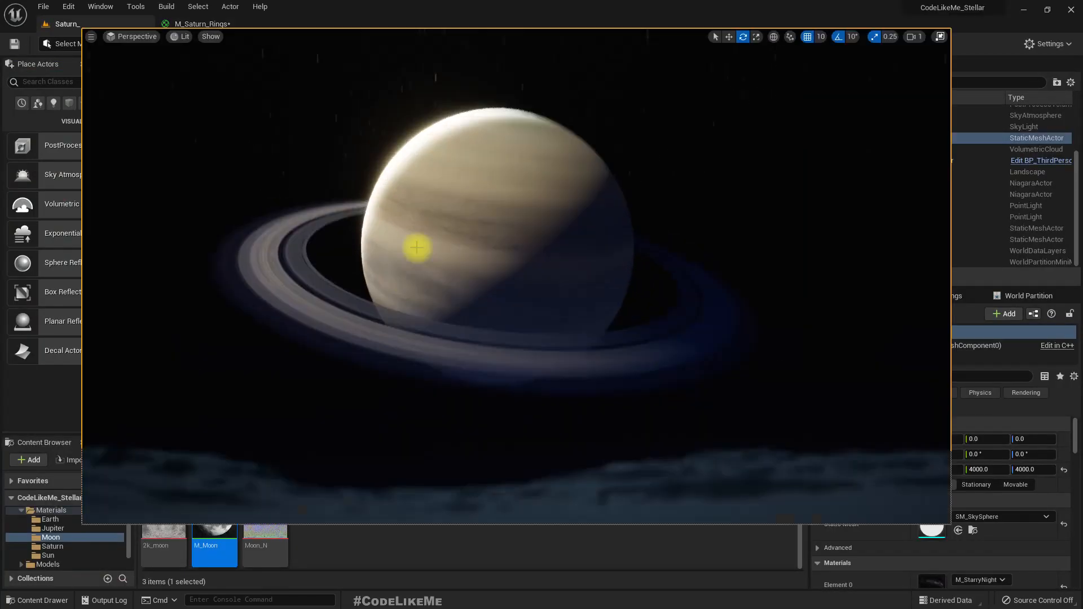
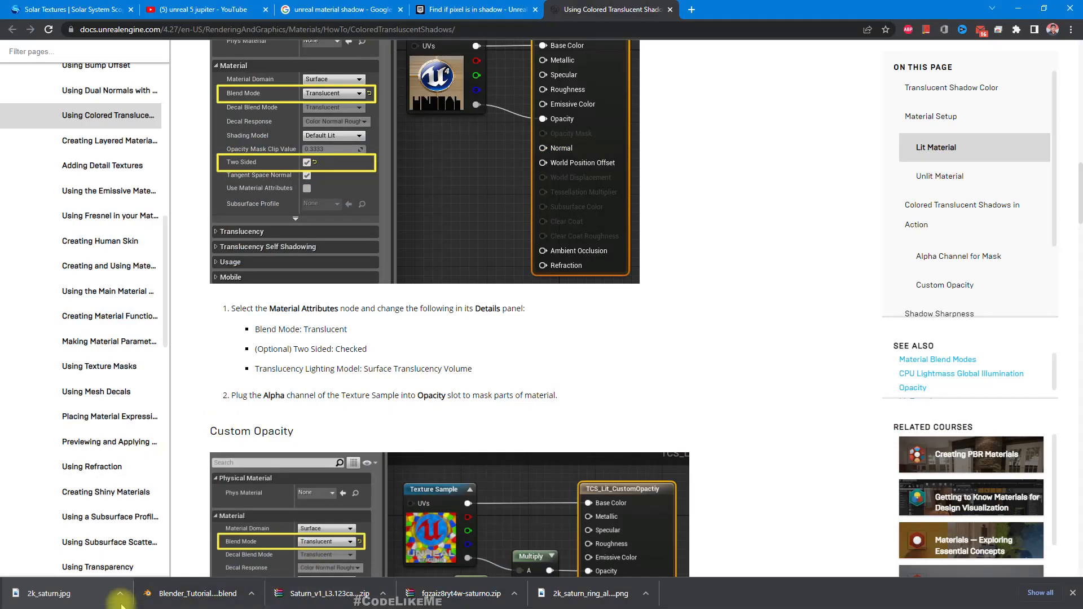
Open the downloaded 2k_saturn.jpg texture in Photoshop.
drag(66, 597, 695, 525)
key(alt+Tab)
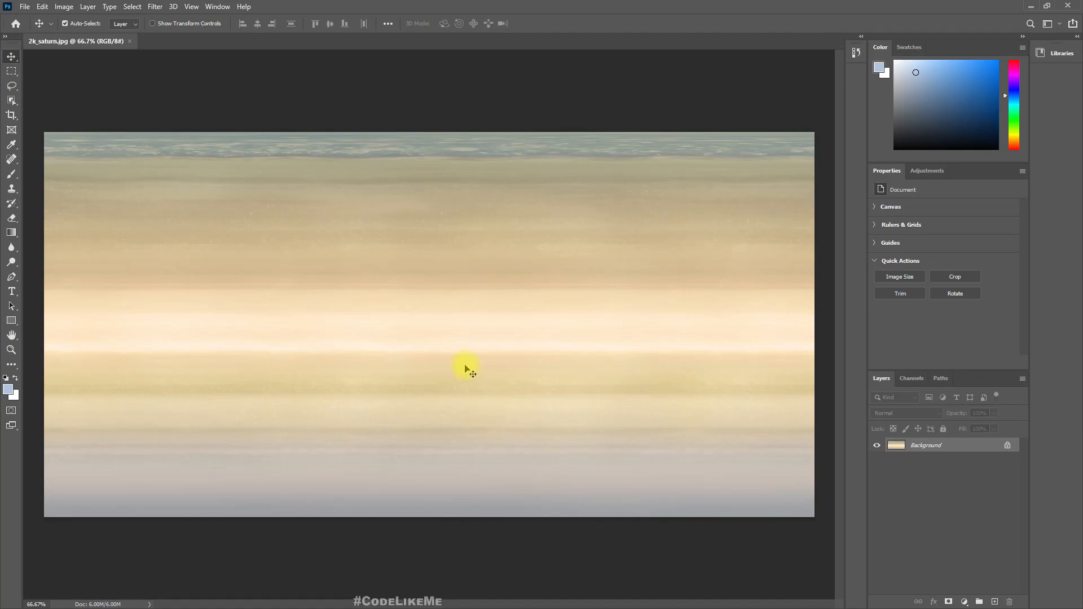
key(w)
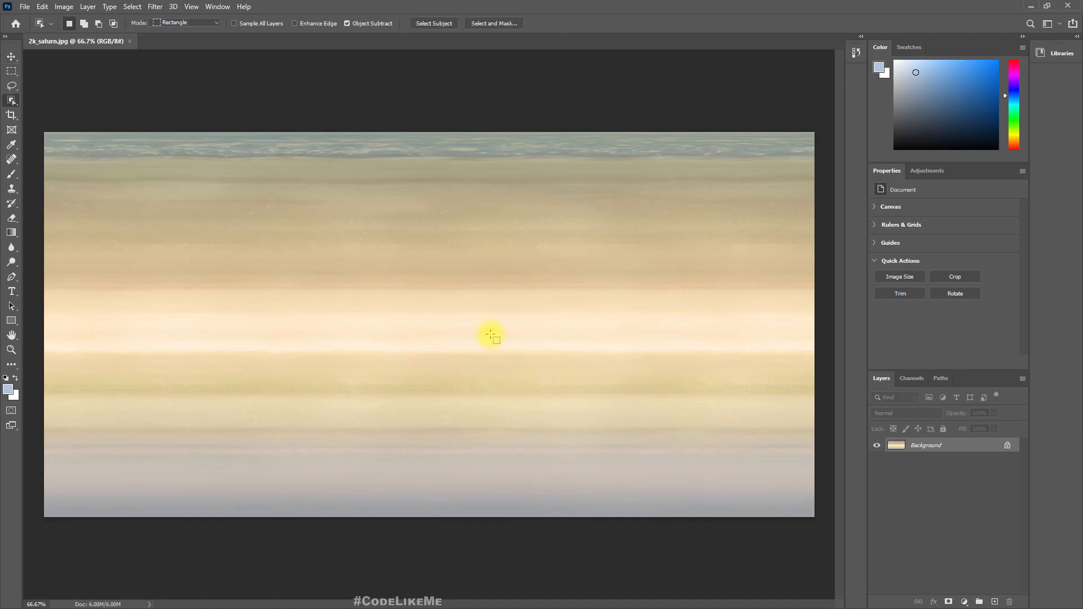
right_click(12, 100)
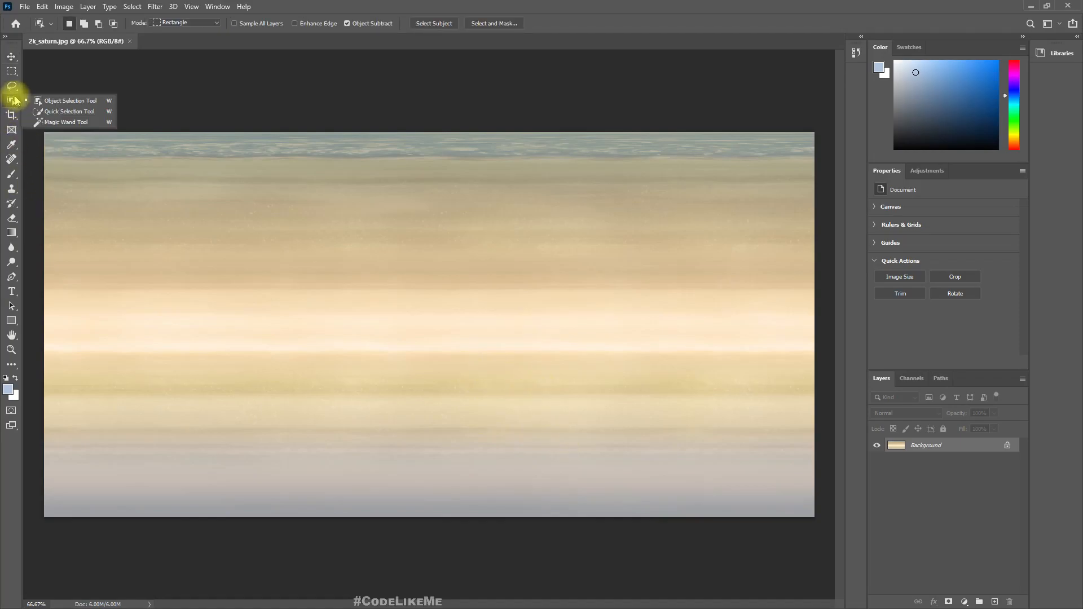
click(54, 122)
click(374, 347)
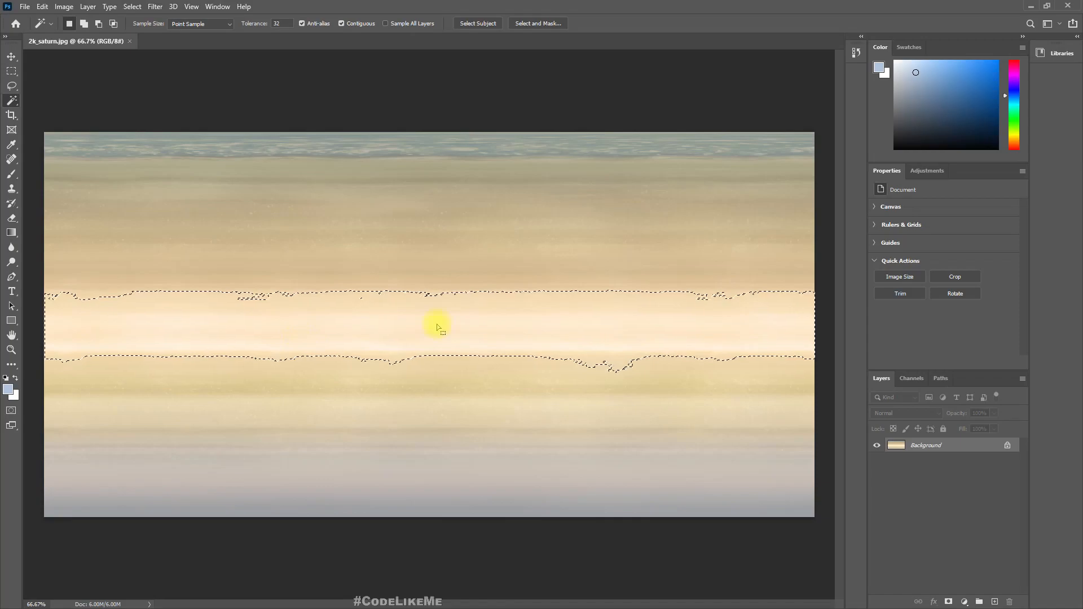
key(ctrl+d)
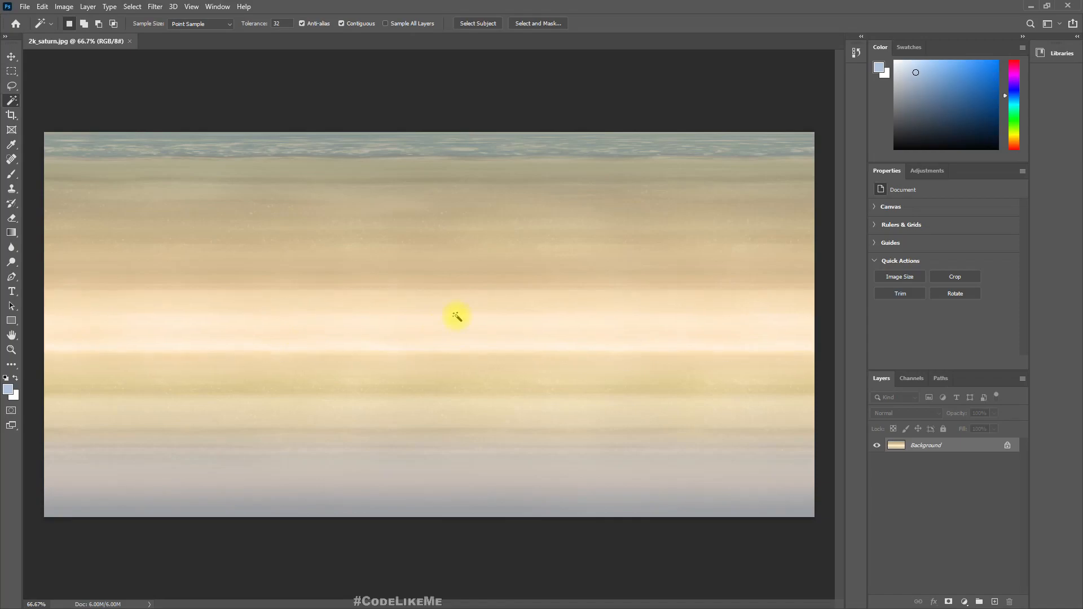
Select three full-width horizontal bands with the Rectangular Marquee: the bright central band, the pale yellow band below it and a tan band near the top.
key(m)
drag(43, 296, 831, 347)
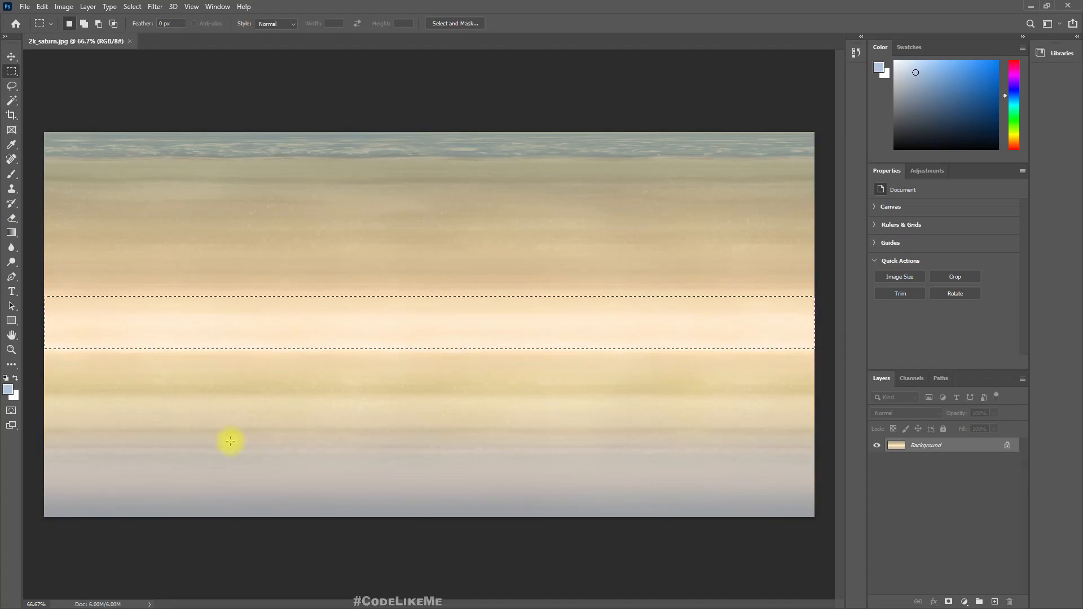
shift+drag(38, 391, 825, 430)
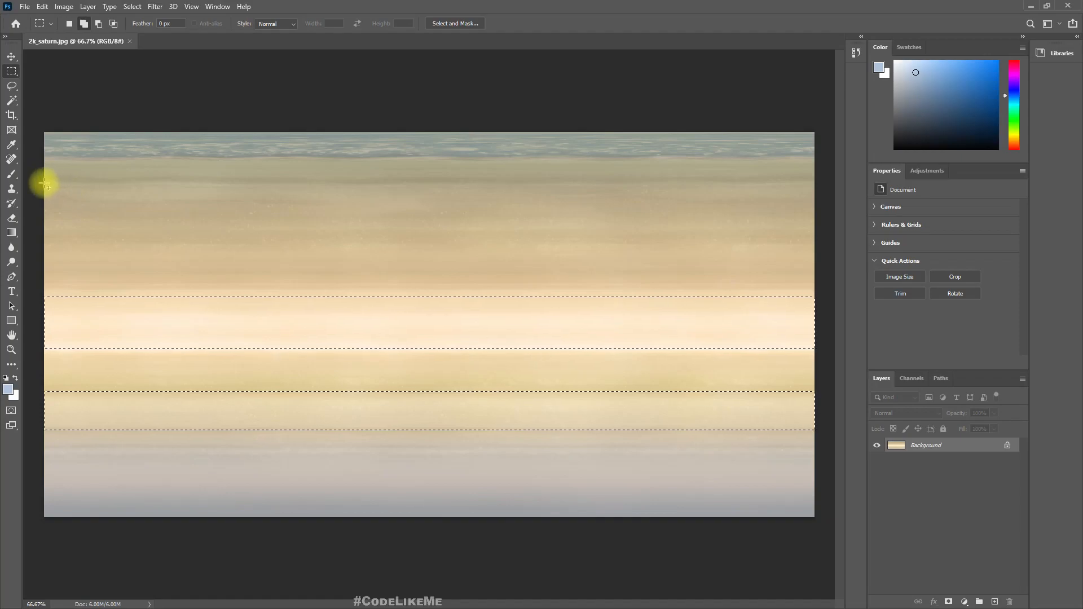
drag(804, 215, 838, 218)
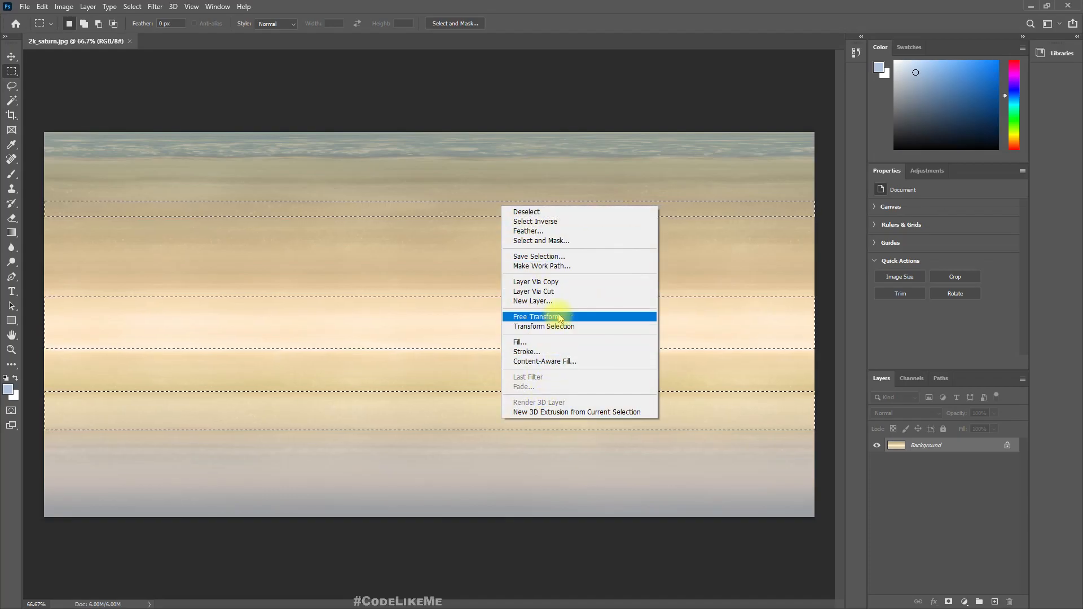
click(529, 231)
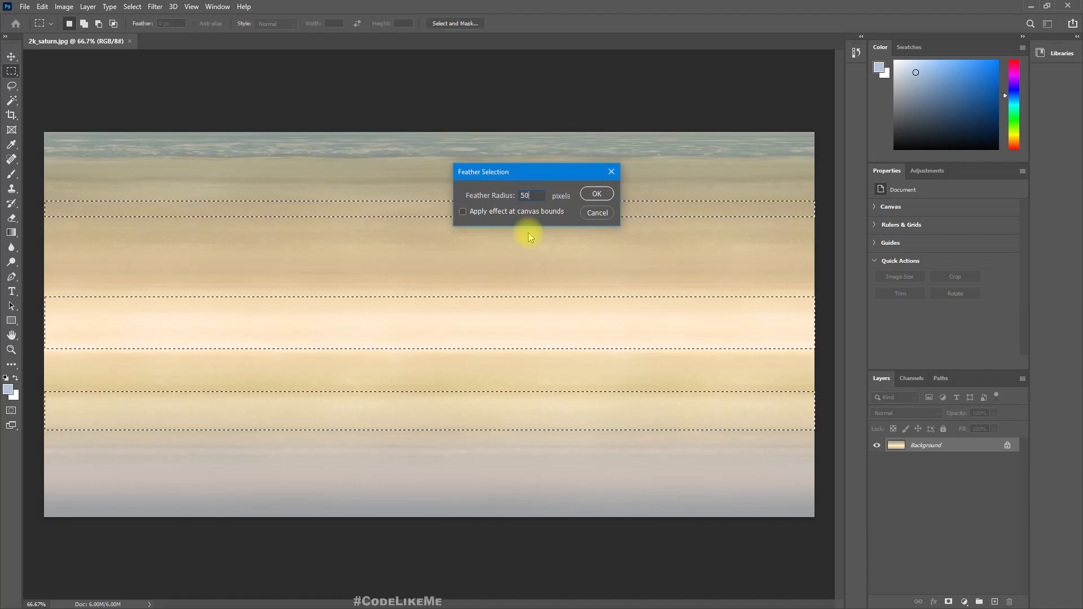
text(50)
key(Return)
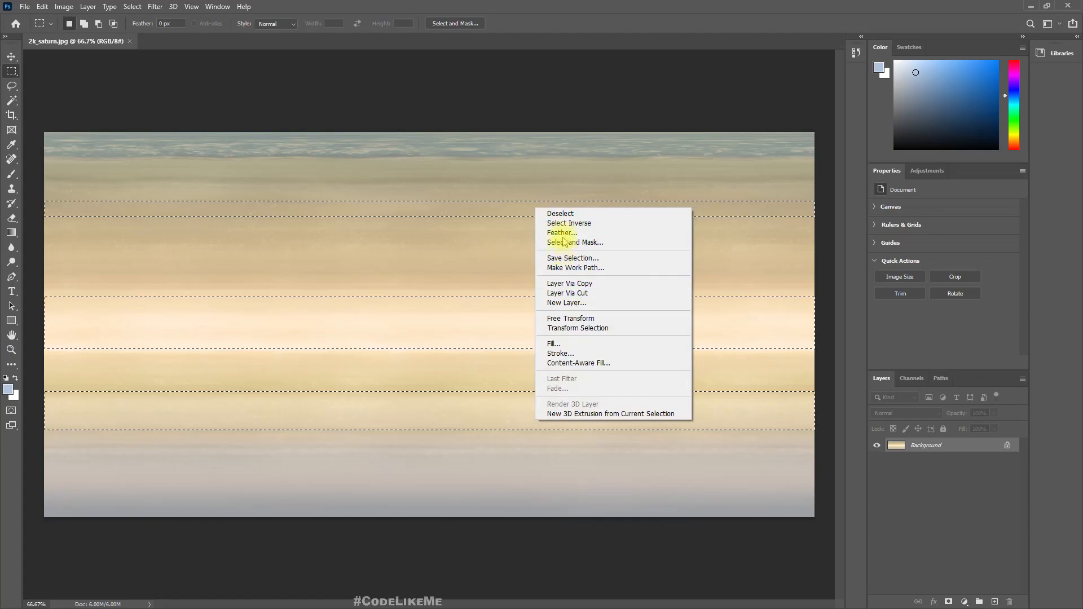
Feather the three-band selection by 30 pixels and copy the bands to a new layer, checking it without the Background.
click(564, 235)
key(Return)
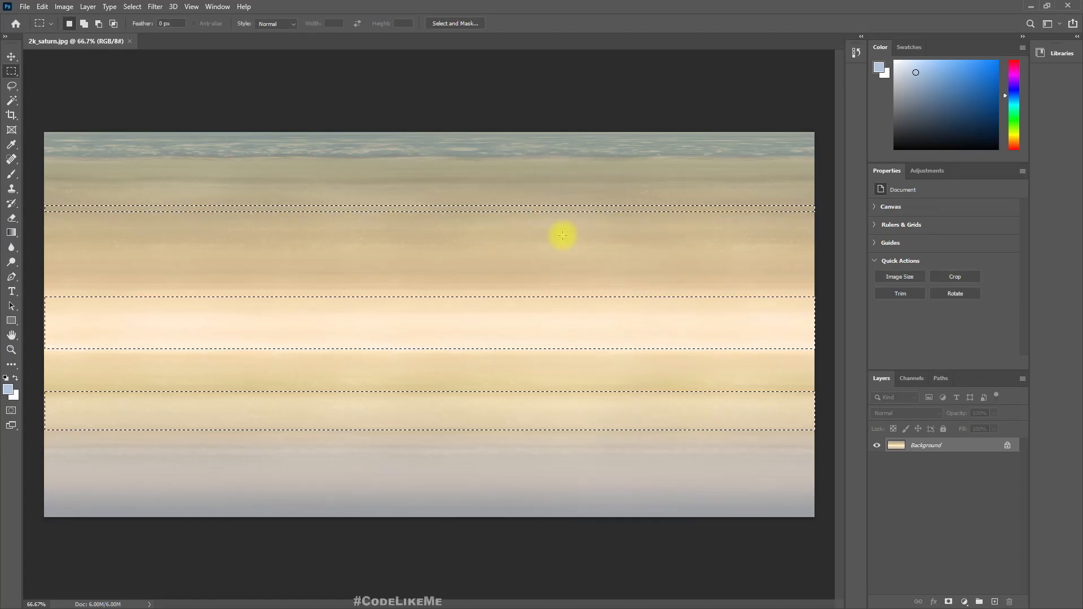
key(ctrl+j)
click(877, 461)
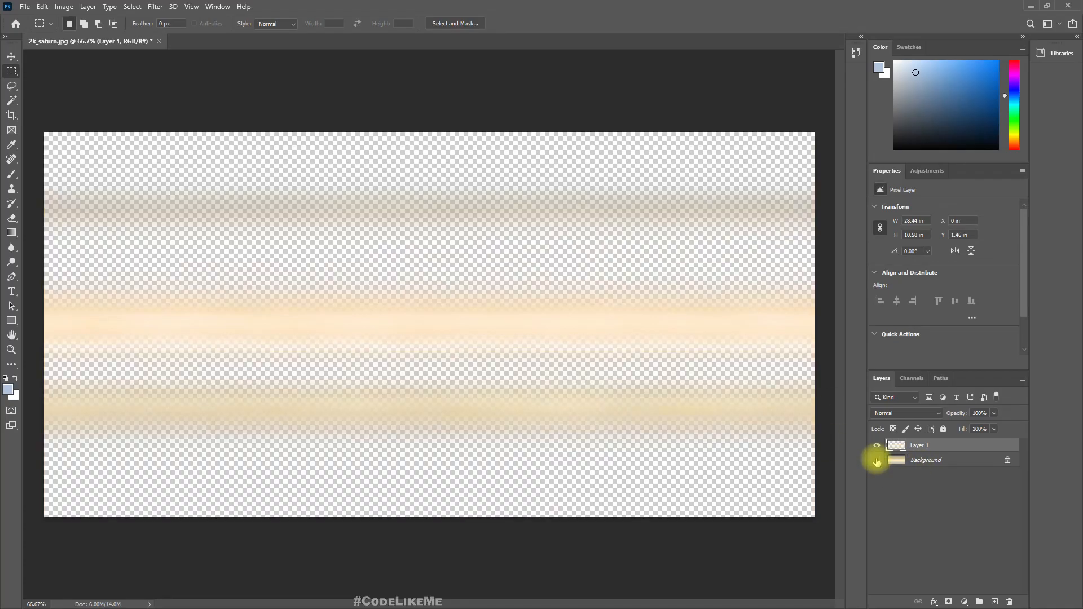
click(877, 460)
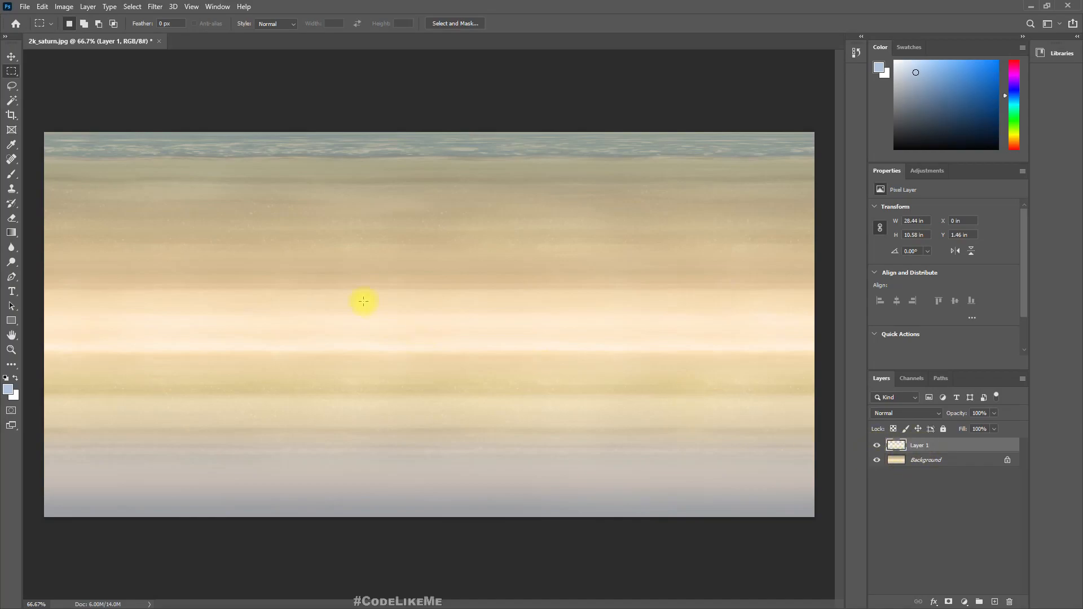
Select a thin full-width strip about 0.39 in high in the gap between Layer 1's upper and central bands.
drag(34, 243, 826, 255)
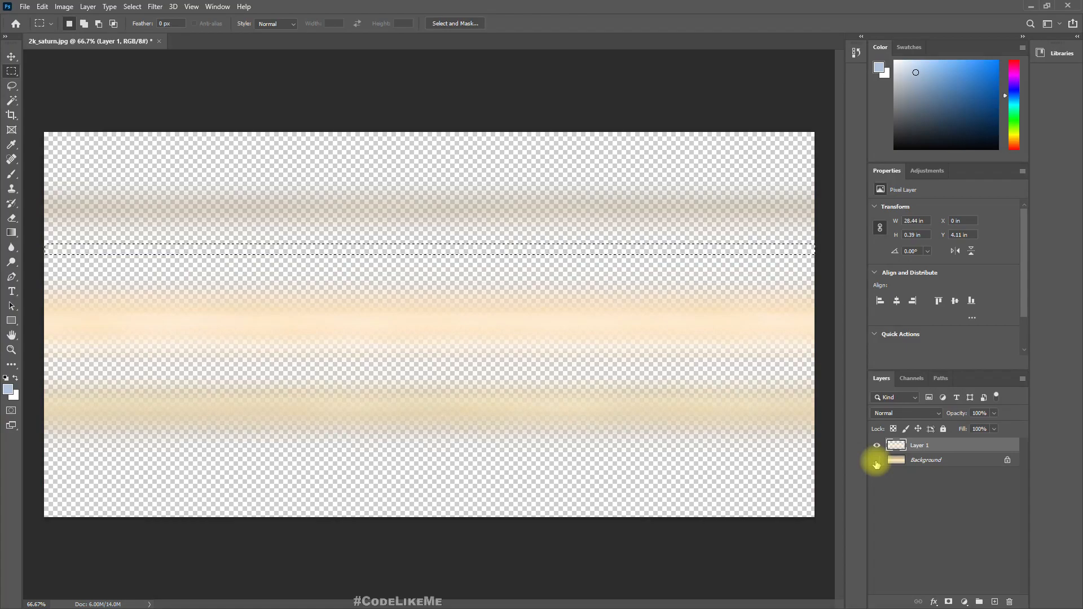
click(876, 461)
drag(39, 447, 876, 454)
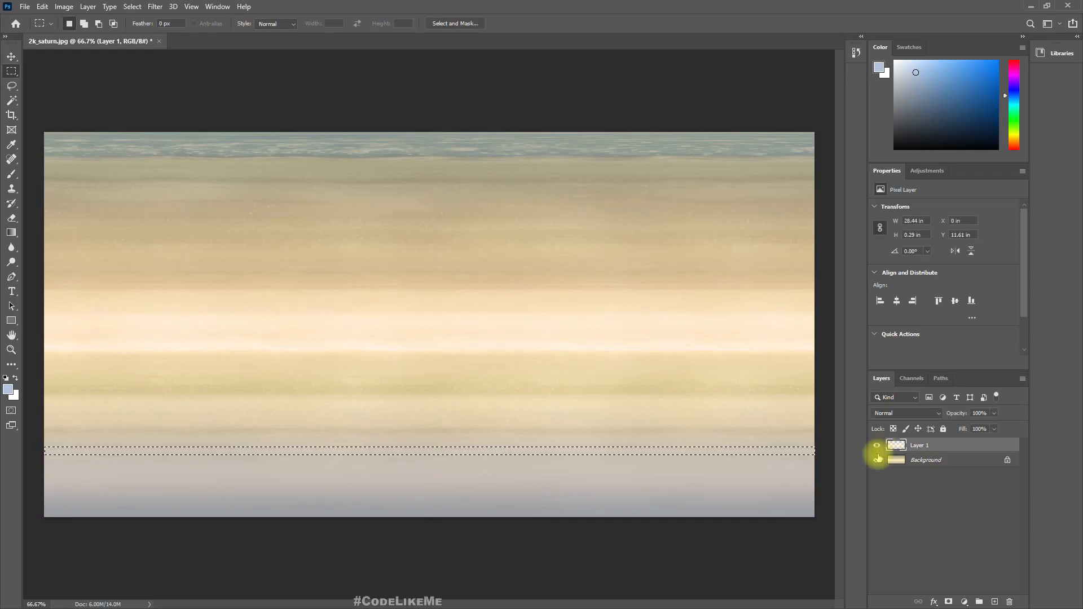
click(878, 460)
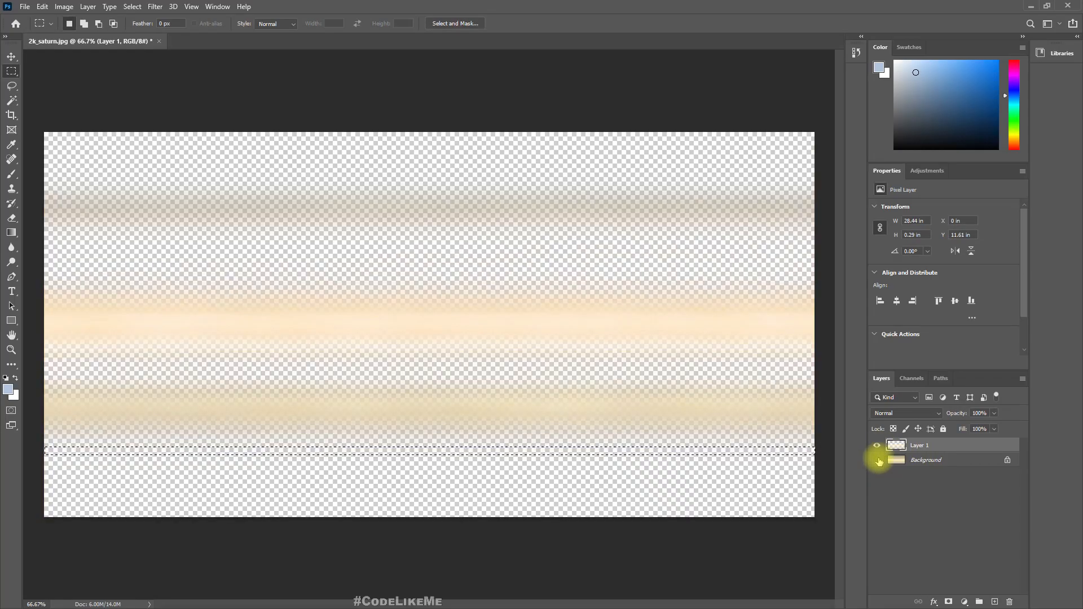
click(878, 460)
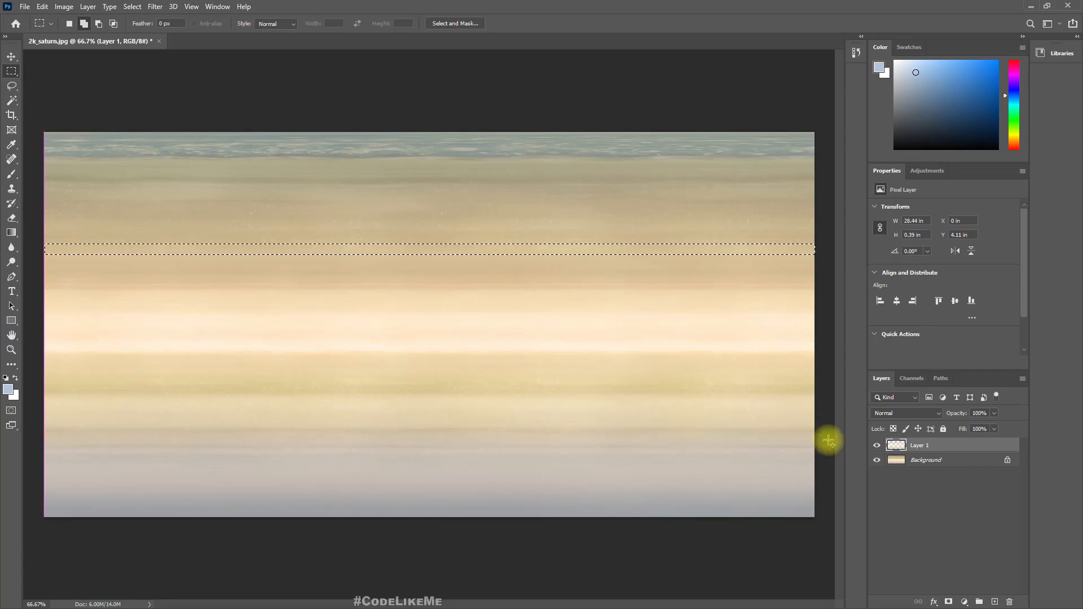
Extend the selection with thin full-width strips just below Layer 1's lowest band and in the gap between its two lower bands.
click(878, 460)
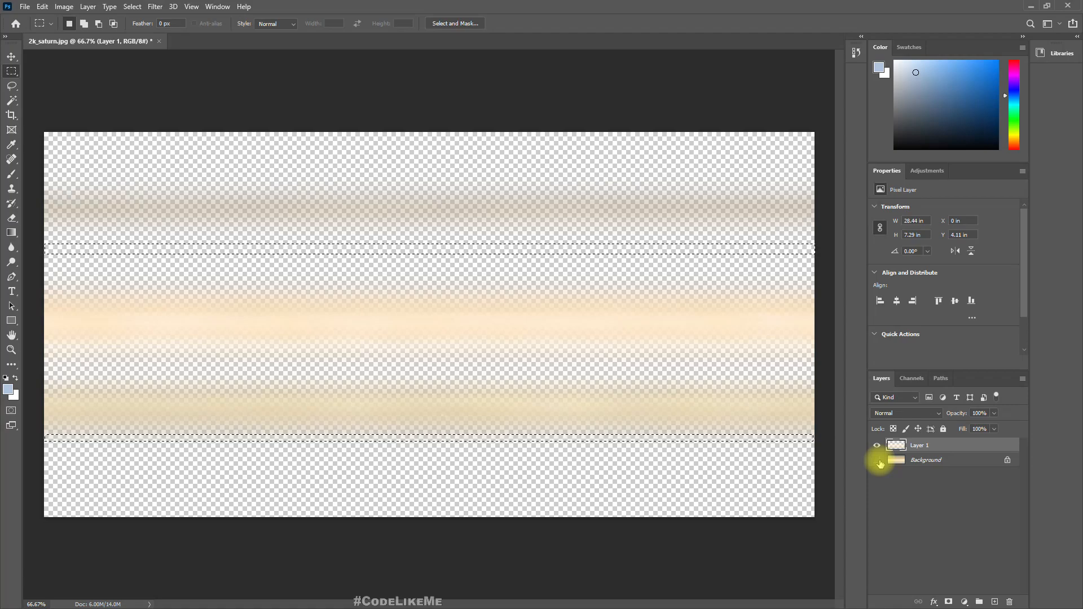
click(878, 460)
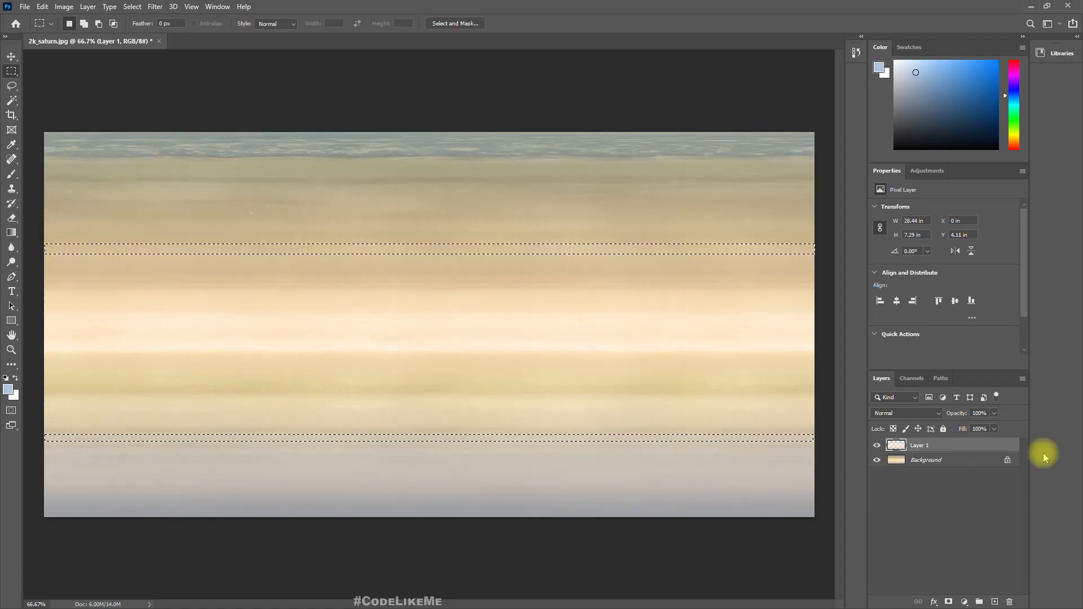
click(876, 462)
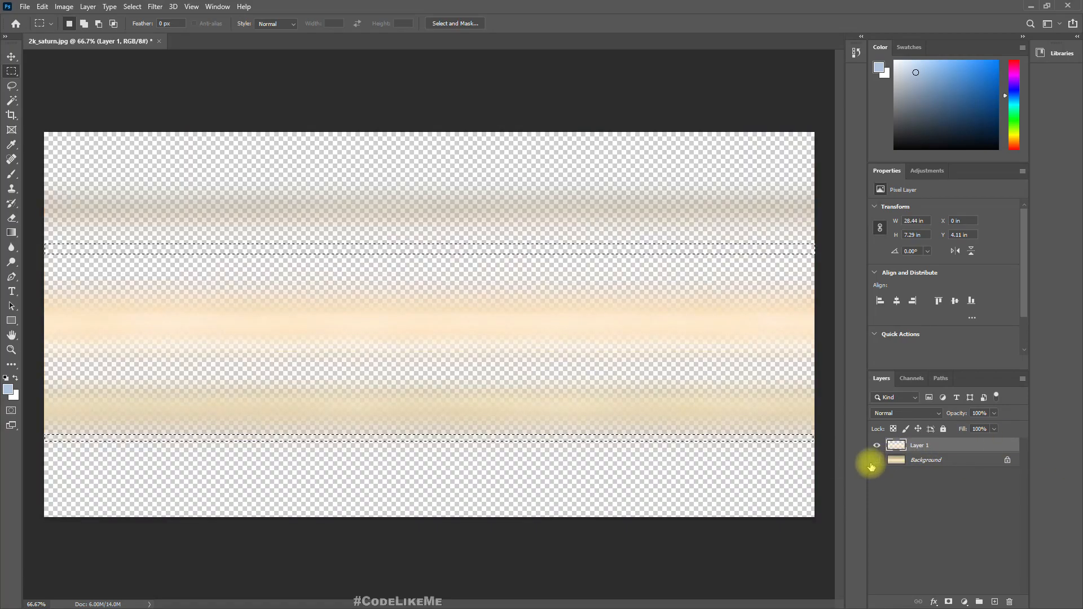
click(876, 461)
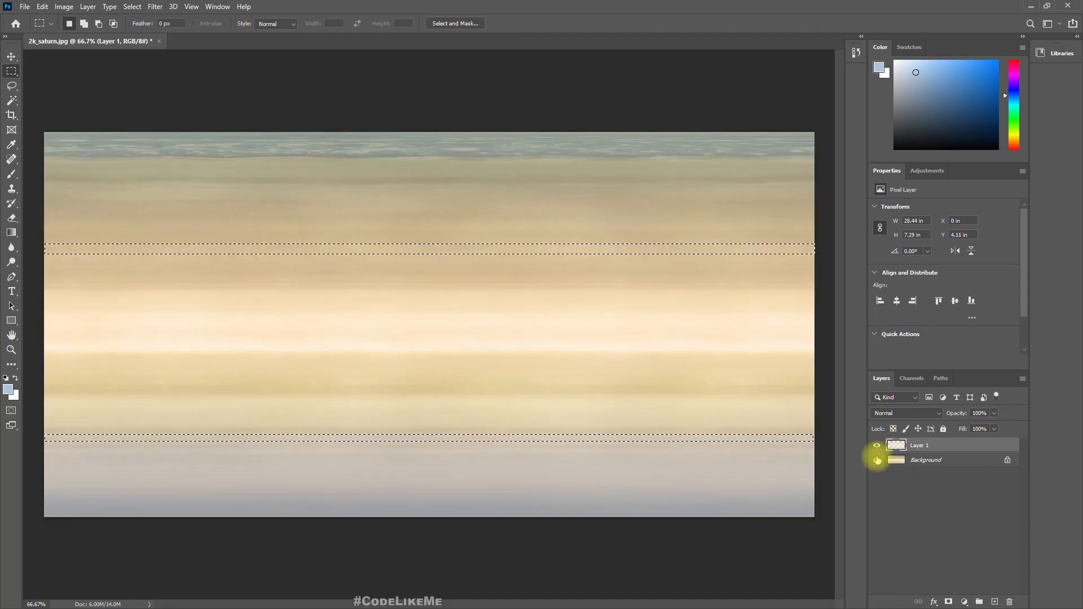
click(876, 460)
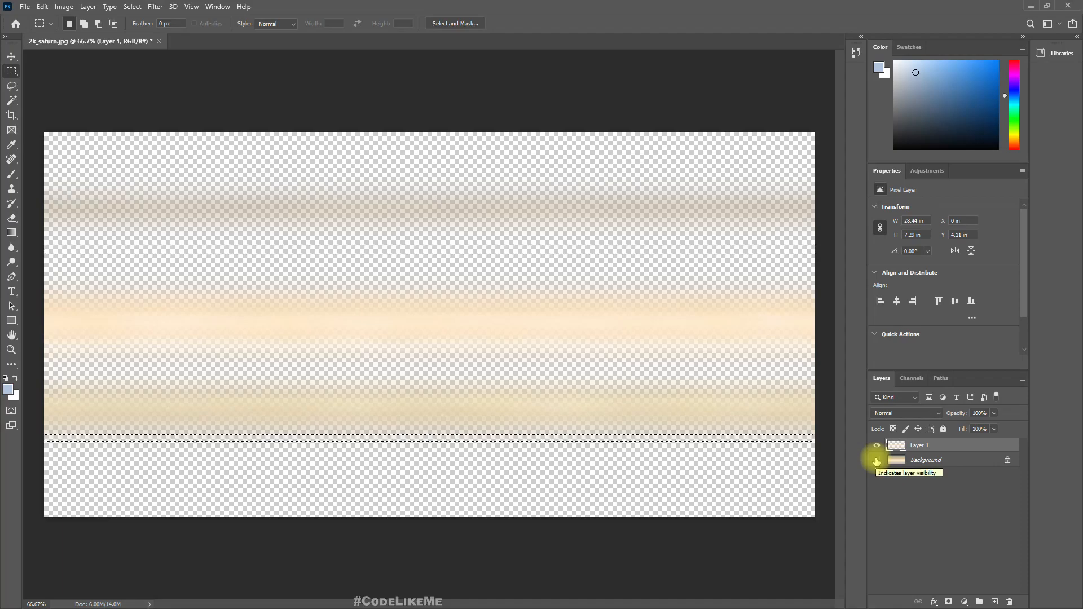
click(876, 461)
drag(45, 366, 859, 377)
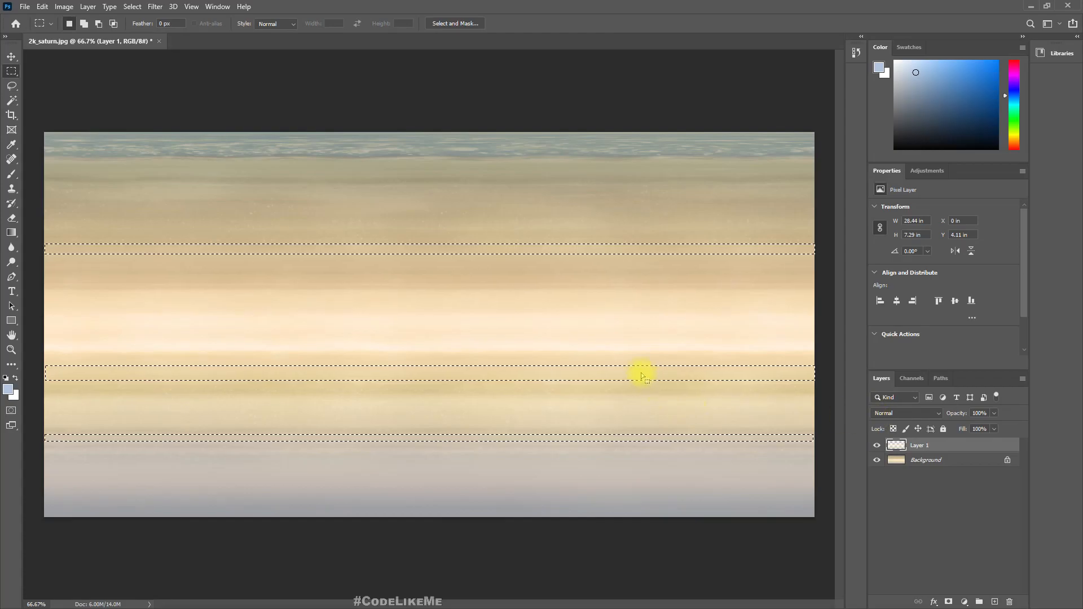
Feather the strip selection by 30 pixels and copy the strips from the Background to a new layer.
click(928, 460)
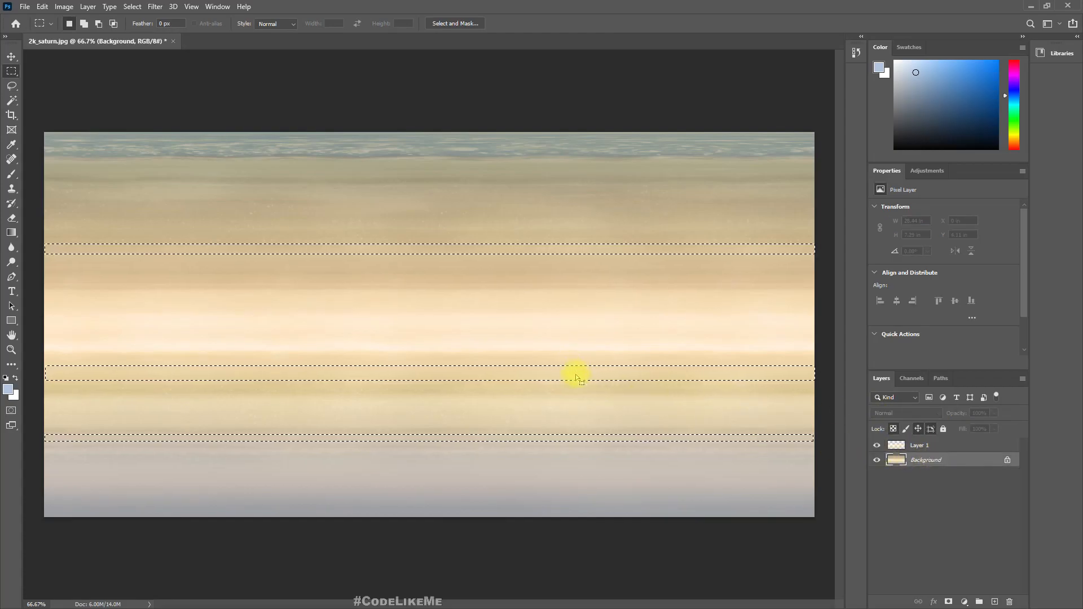
right_click(575, 377)
click(592, 406)
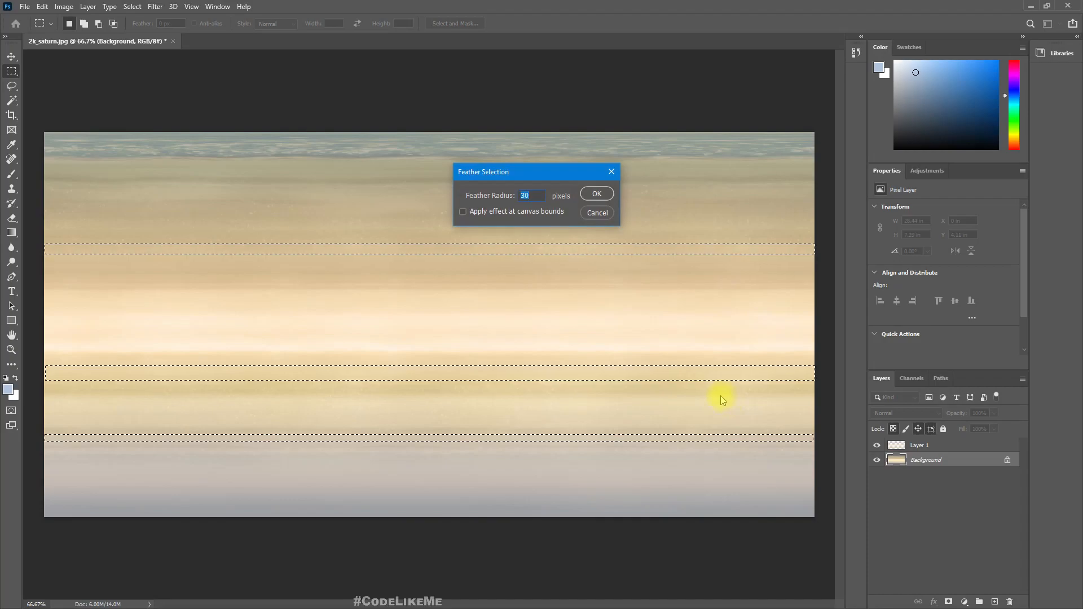
key(Return)
key(Return)
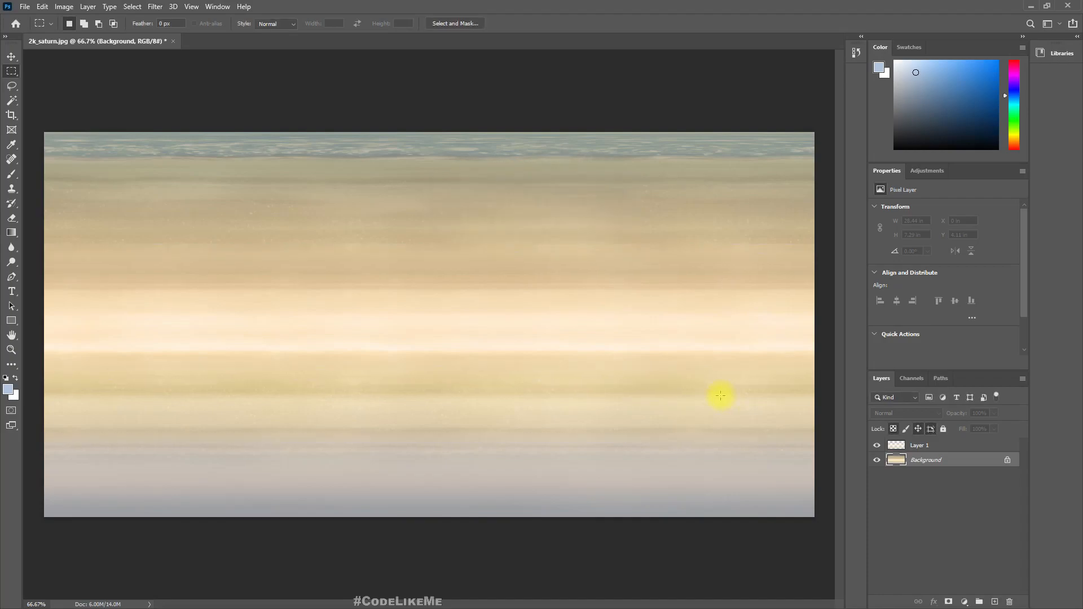
key(ctrl+j)
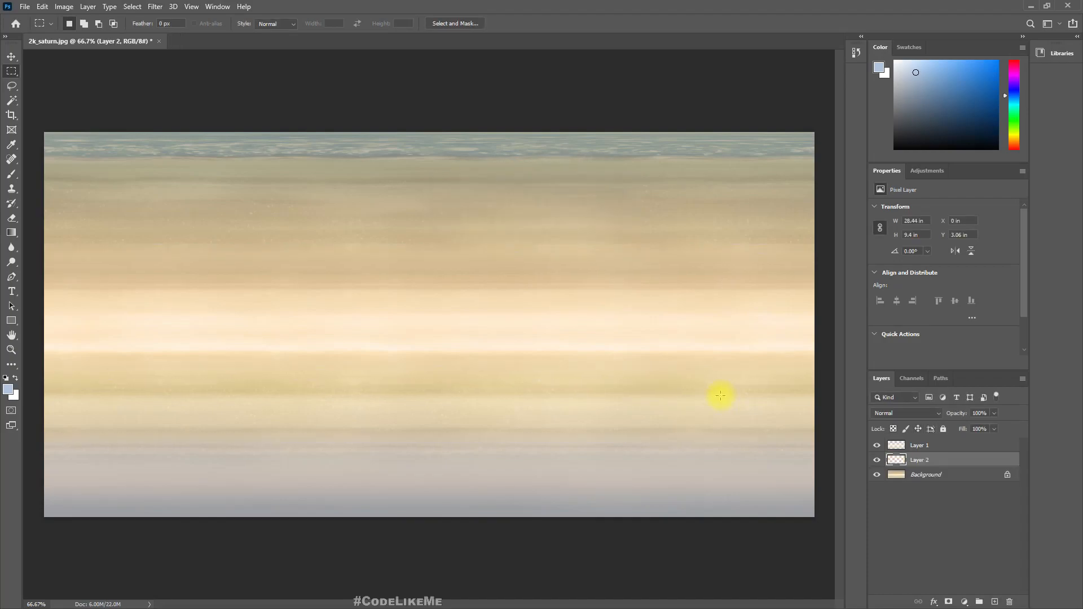
Hide the Background and Layer 2, leaving only Layer 1 visible and active.
click(877, 476)
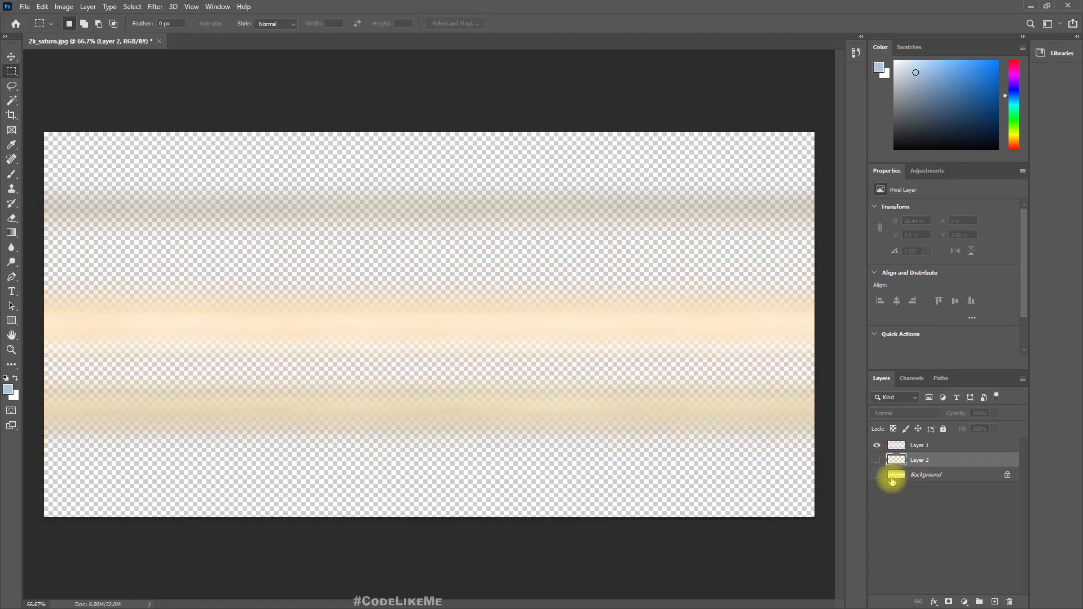
click(877, 475)
click(877, 475)
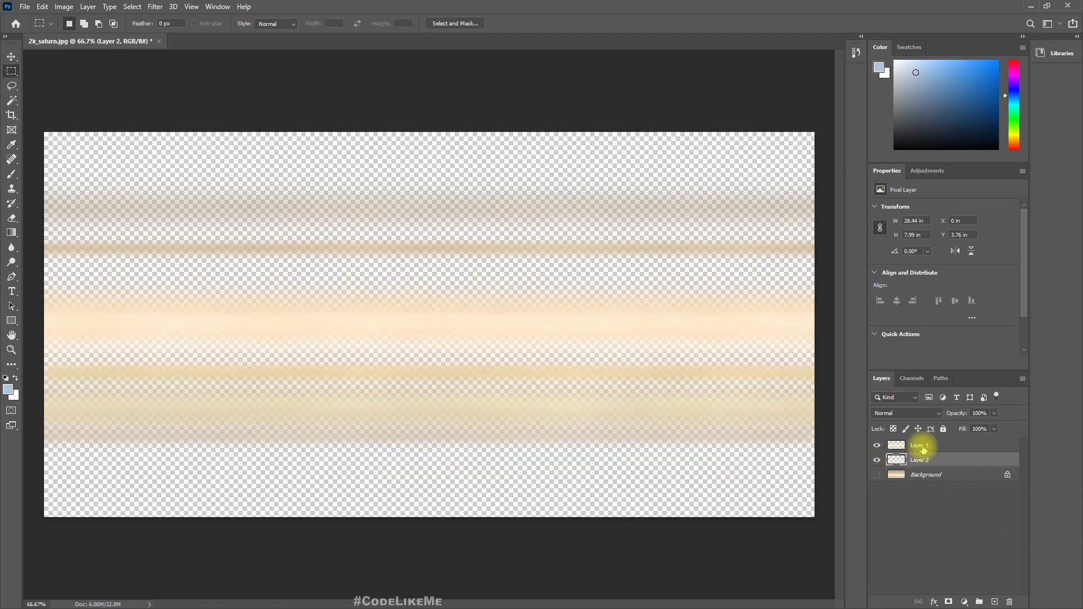
click(877, 459)
click(945, 447)
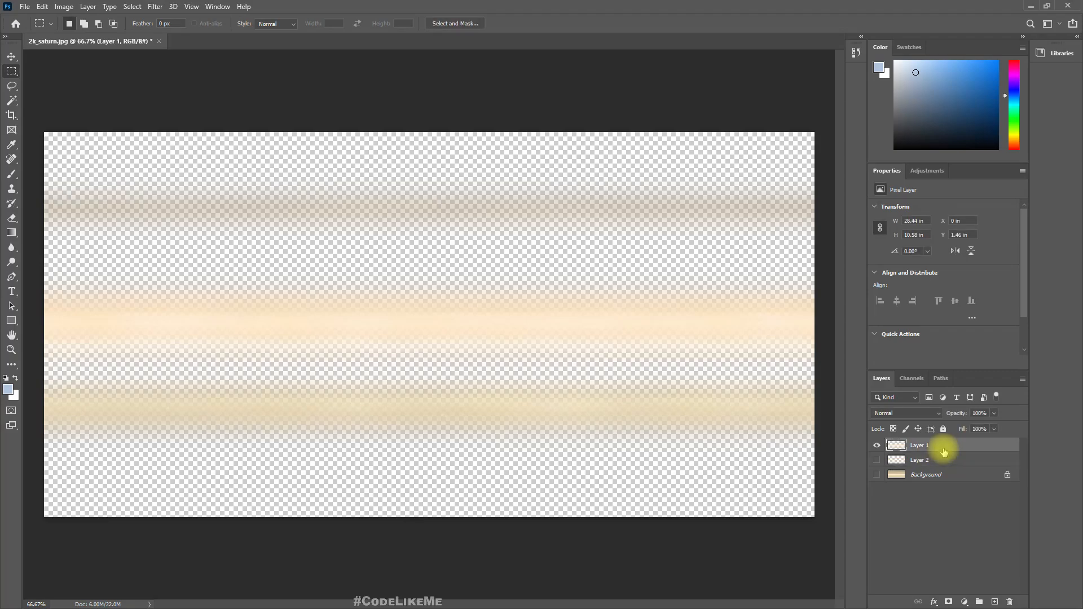
Save the visible Layer 1 bands as a PNG named saturn_cloud_1 in the Downloads folder.
key(ctrl+shift+s)
text(s)
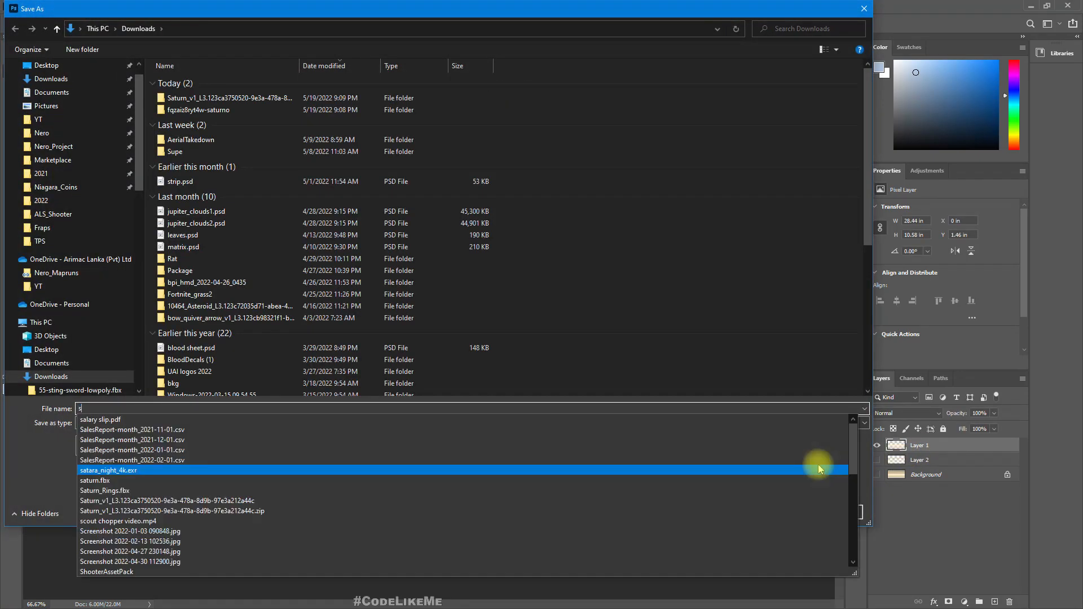
text(aturn)
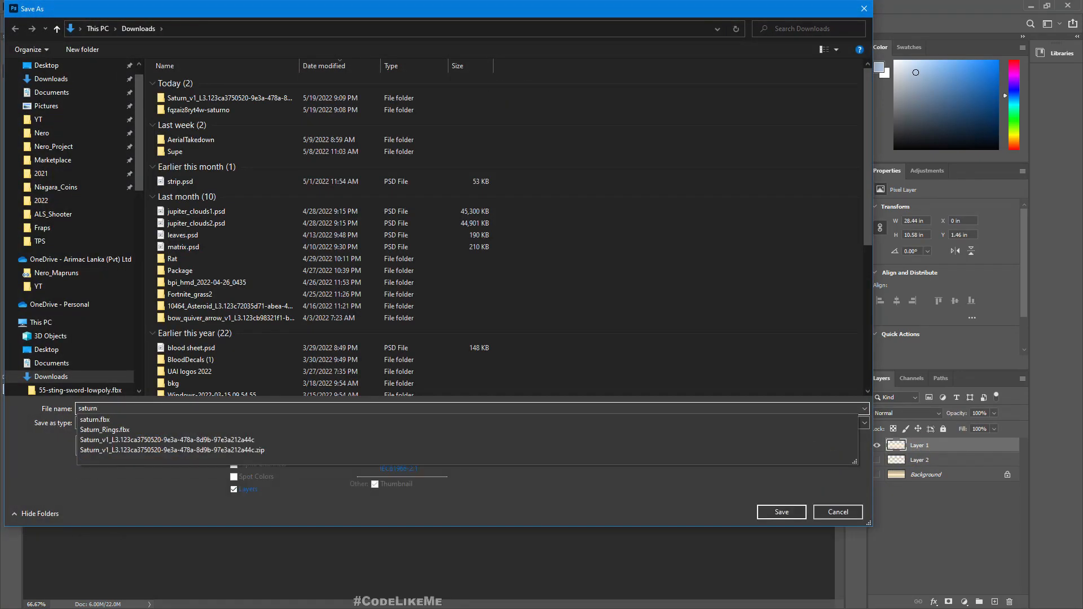
text(_cloud_1)
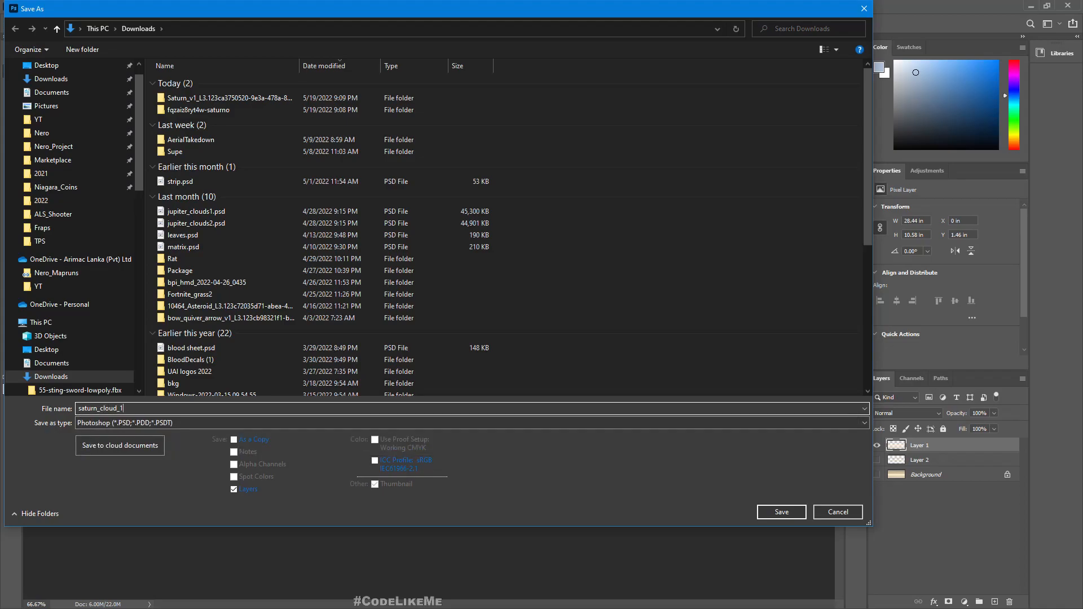
click(241, 423)
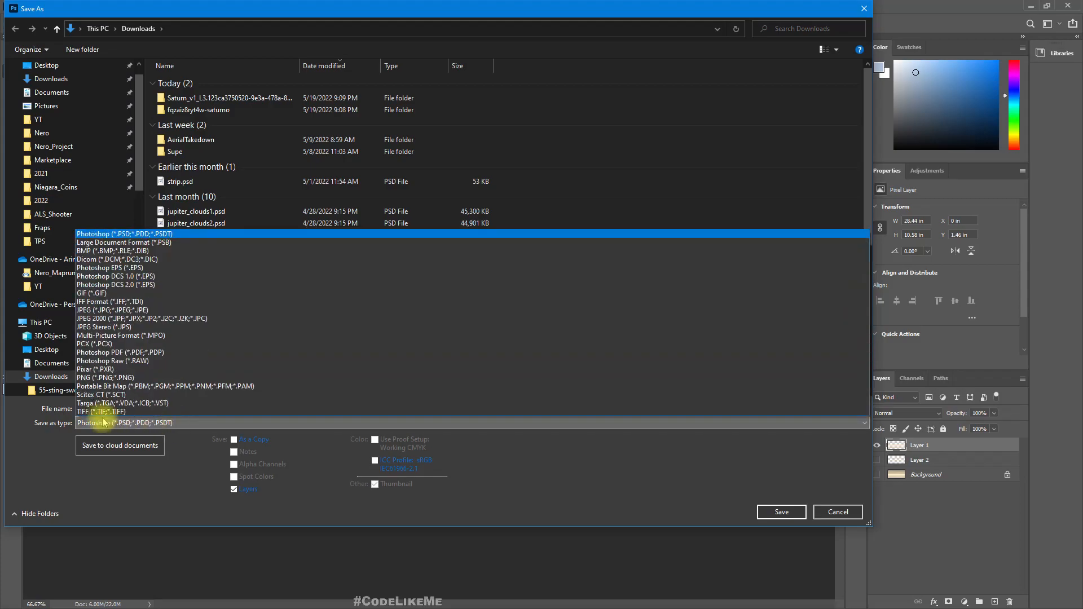
click(113, 378)
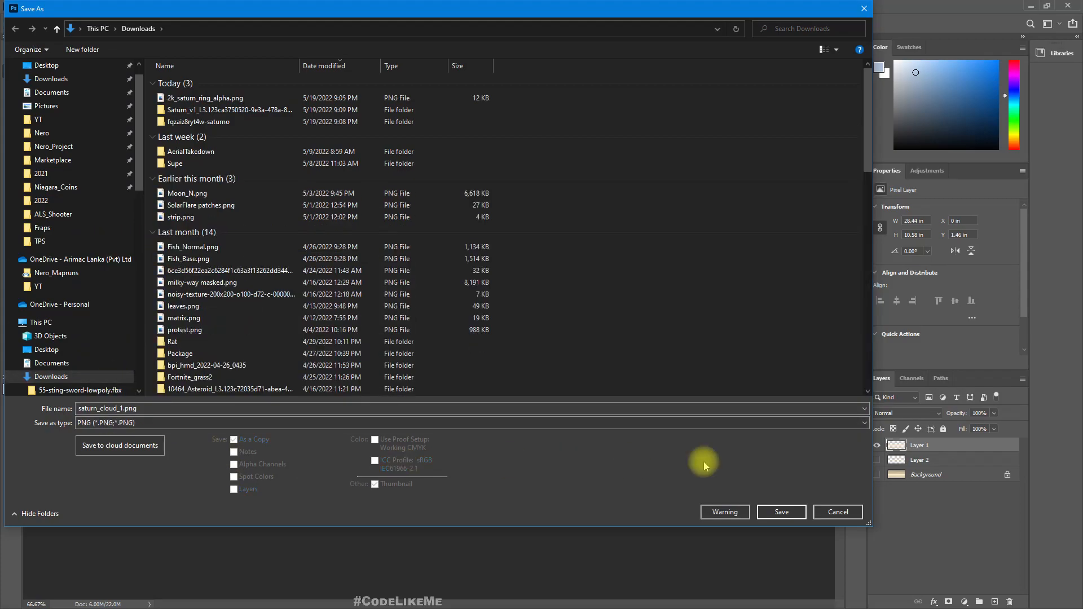
click(782, 512)
key(Return)
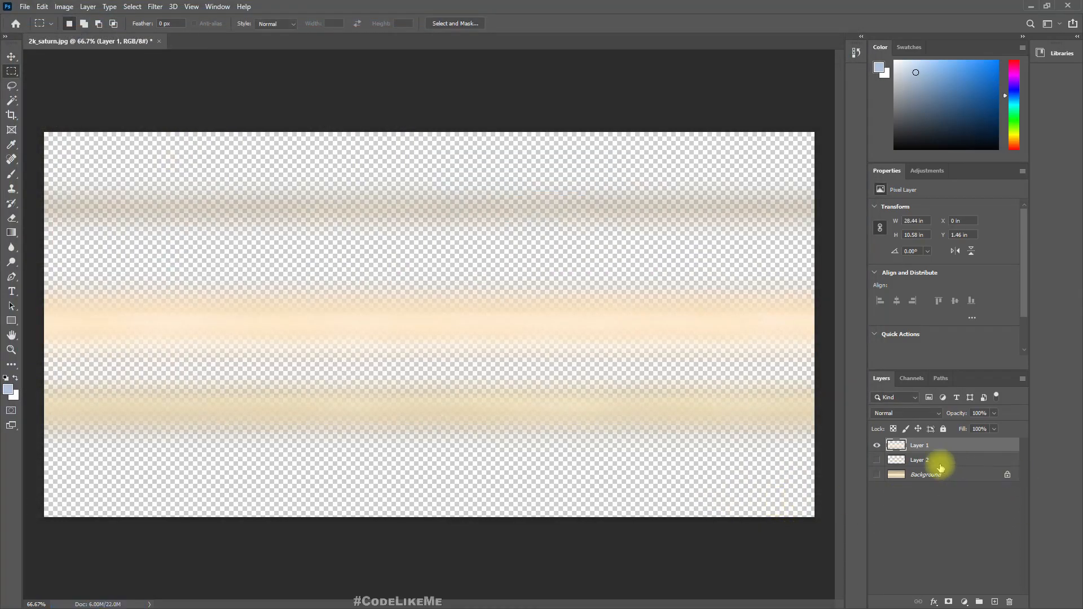
Show only Layer 2 and save its bands as a PNG named saturn_cloud_2 in the Downloads folder.
click(877, 446)
click(877, 460)
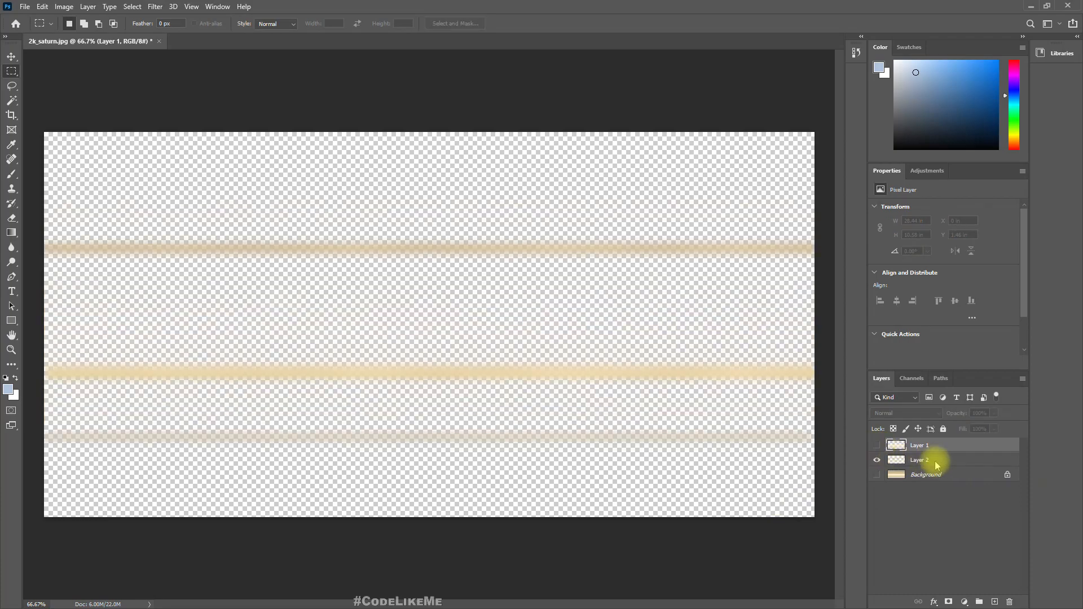
key(ctrl+shift+s)
text(aturn_cloud_2)
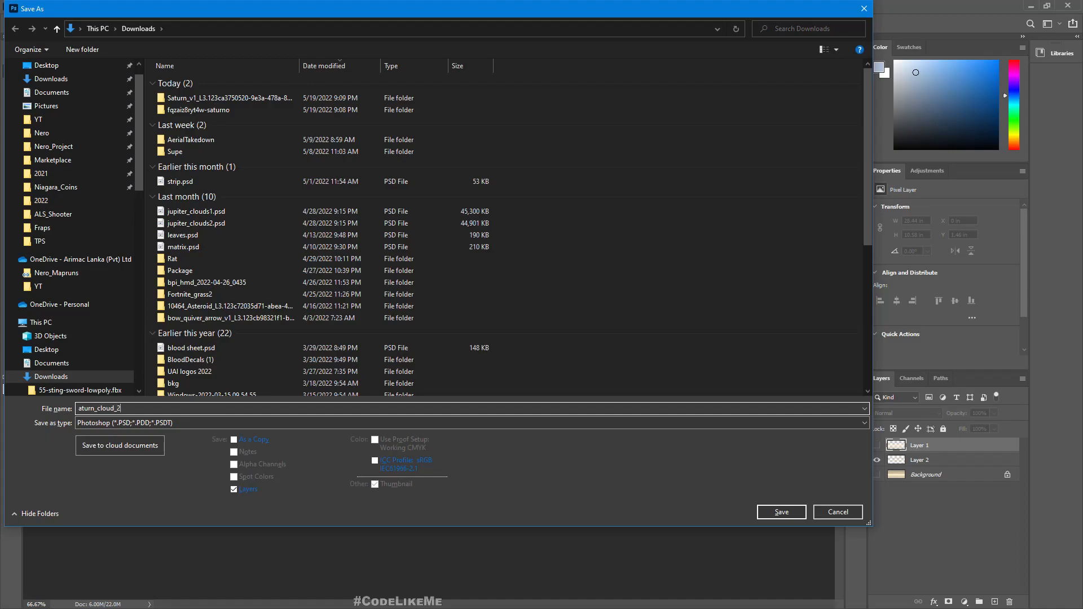
click(91, 423)
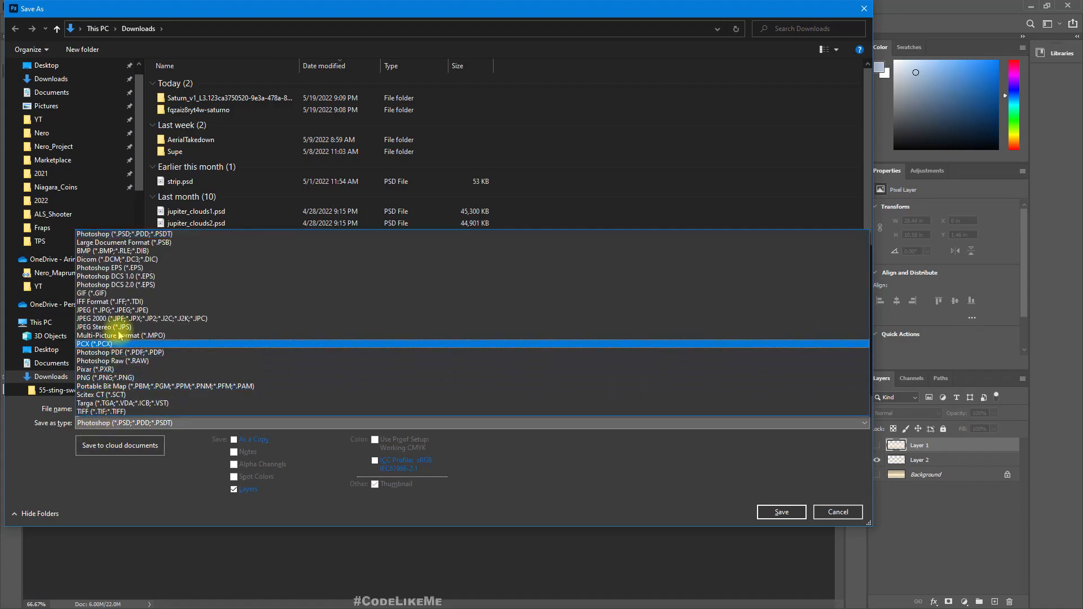
click(113, 377)
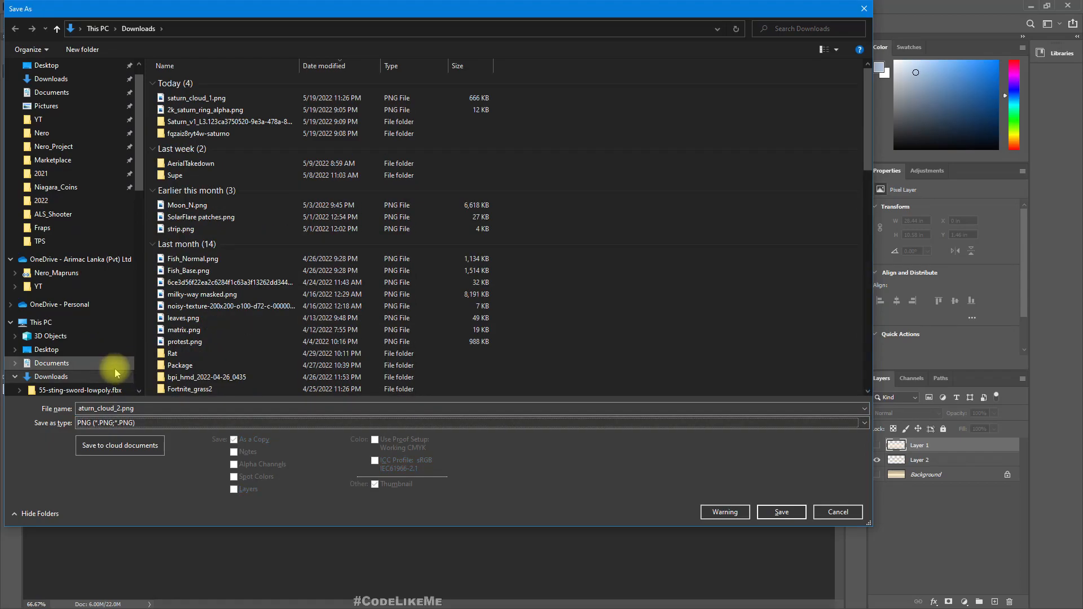
key(Return)
key(Return)
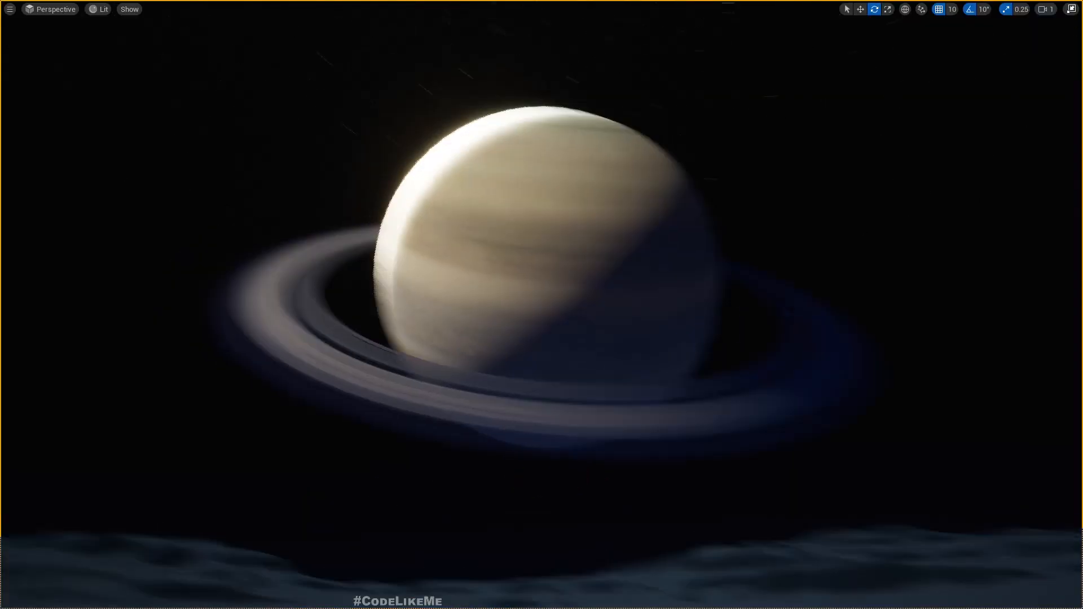
Switch to Unreal Editor and import saturn_cloud_1 and saturn_cloud_2 into the Materials/Saturn folder.
key(F11)
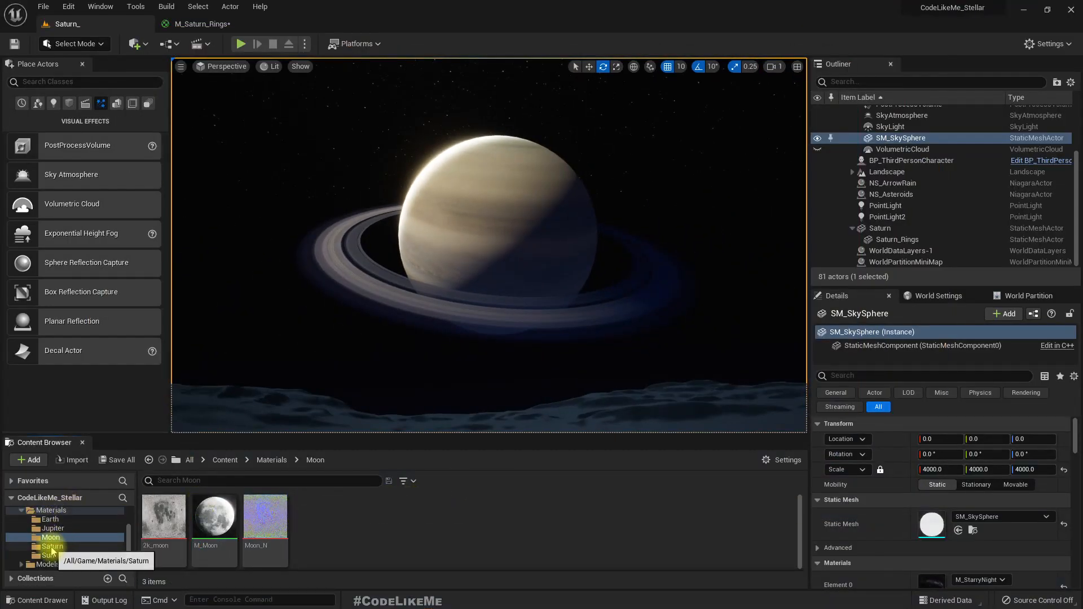
click(51, 547)
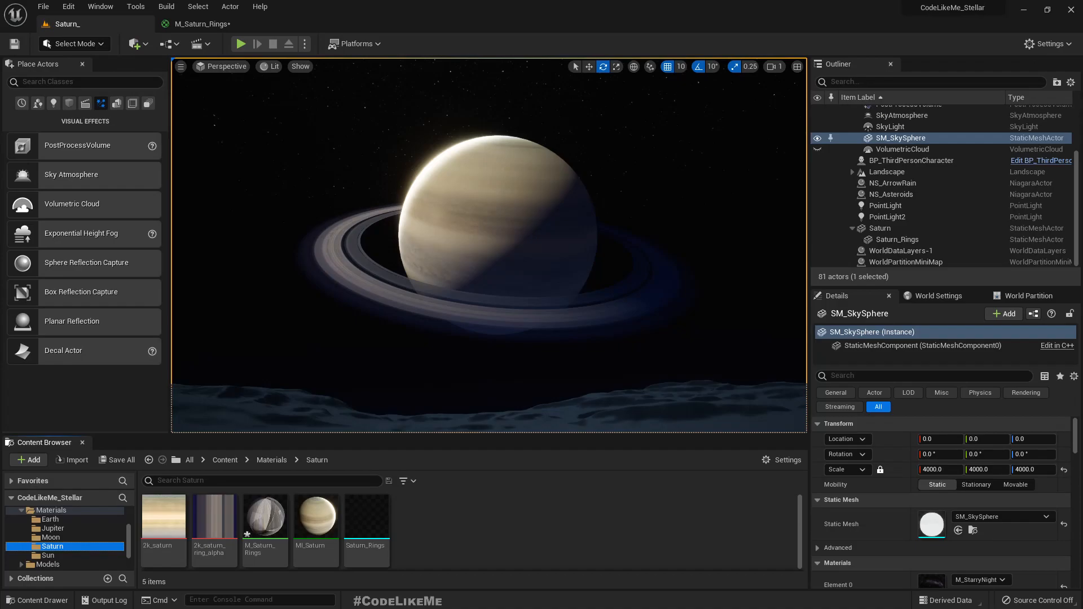
drag(484, 504, 478, 522)
Open MI_Saturn's parent material M_Jupiter and convert its jupiter_clouds2 texture sample to a parameter named Cloud Layer 1.
click(315, 508)
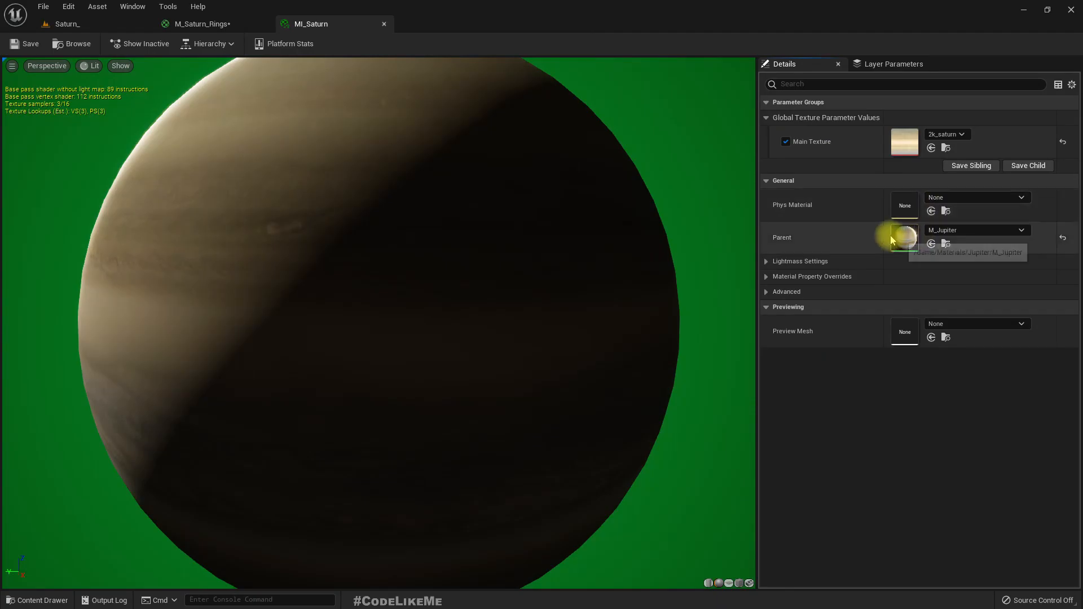
double_click(903, 239)
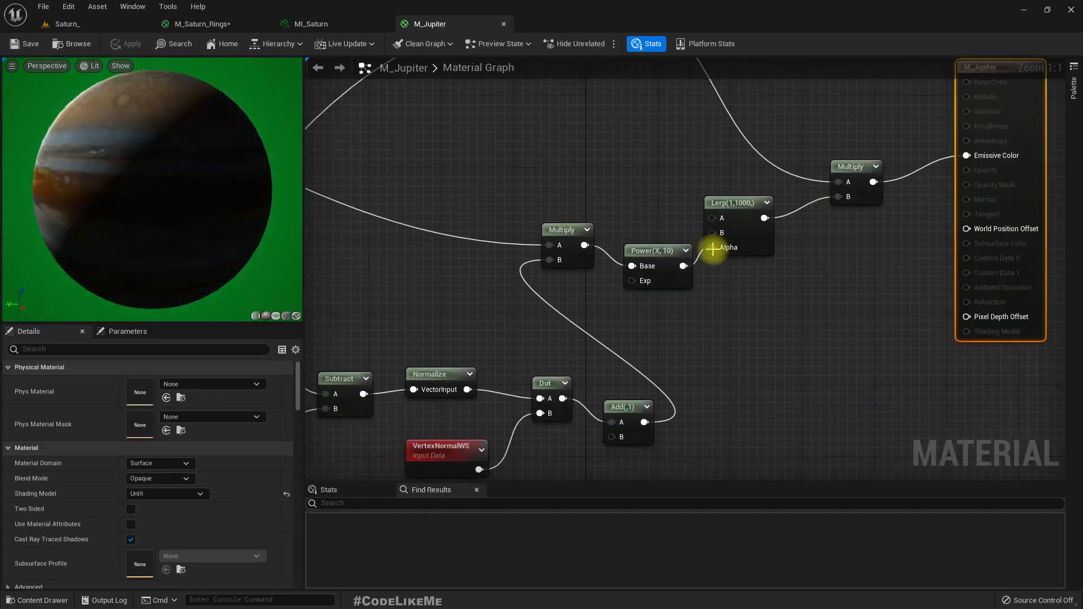
right_drag(351, 225, 641, 264)
scroll(584, 324, up, 2)
scroll(584, 324, up, 2)
click(539, 291)
right_drag(539, 291, 482, 190)
right_click(599, 195)
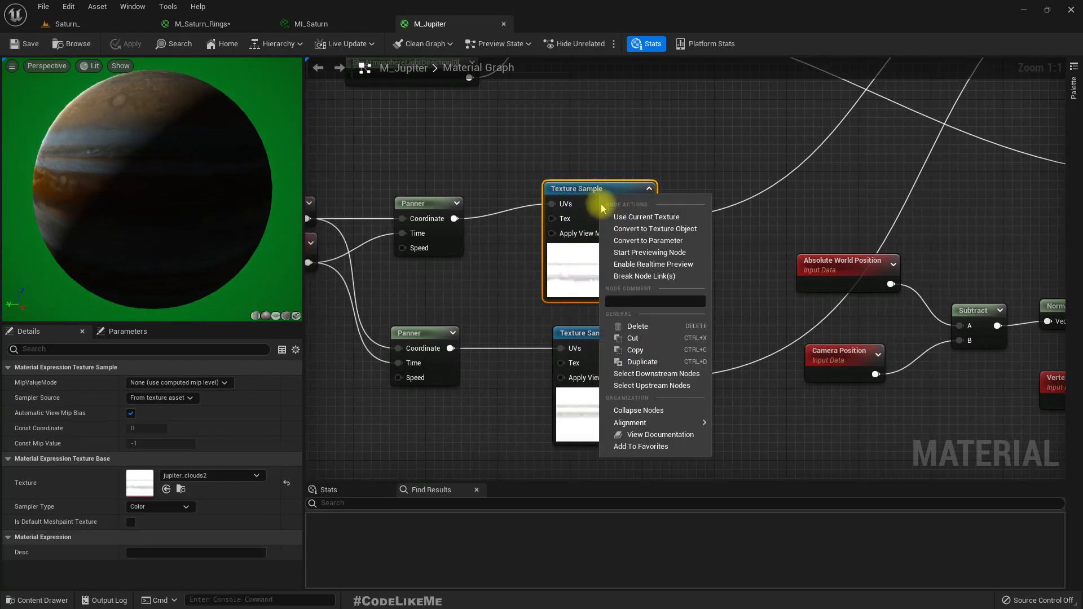
click(653, 247)
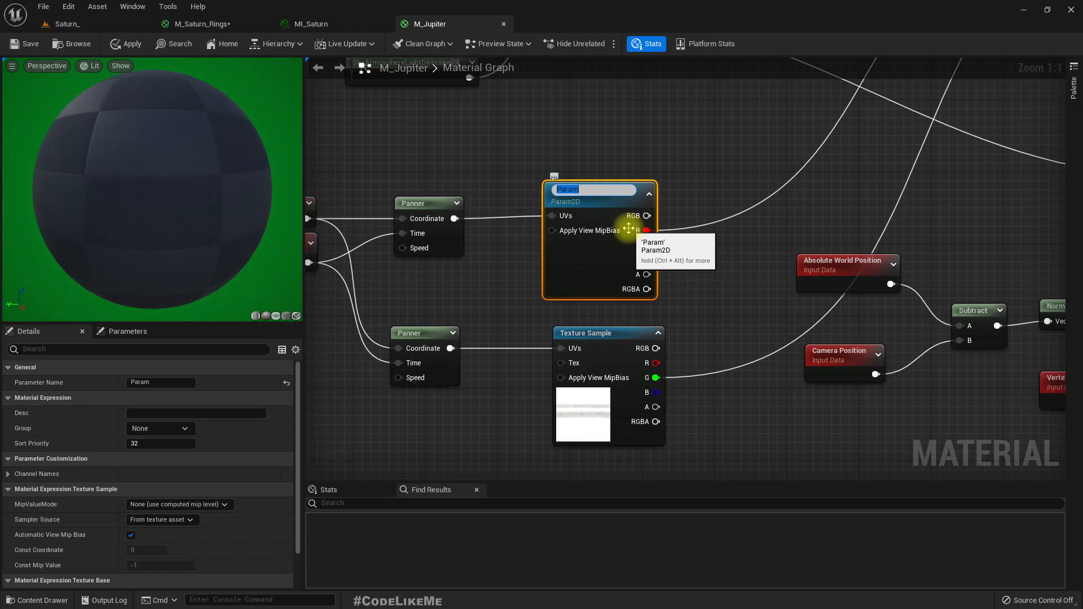
text(Cloud)
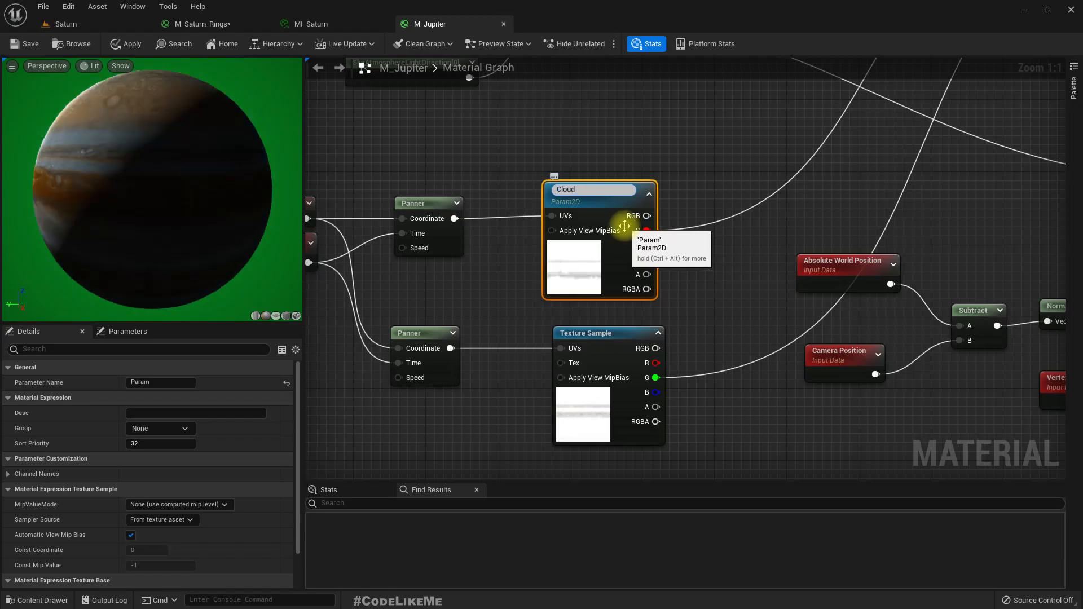
text( Layer 1)
key(Return)
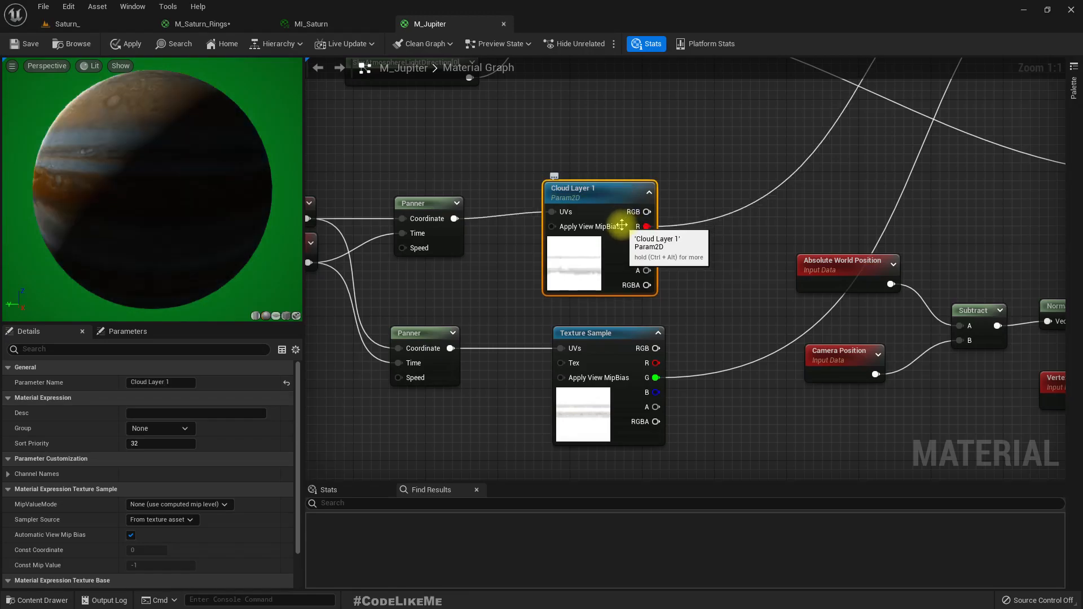
Convert the jupiter_clouds1 texture sample to a parameter named Cloud Layer 2 and apply the M_Jupiter changes.
right_click(606, 394)
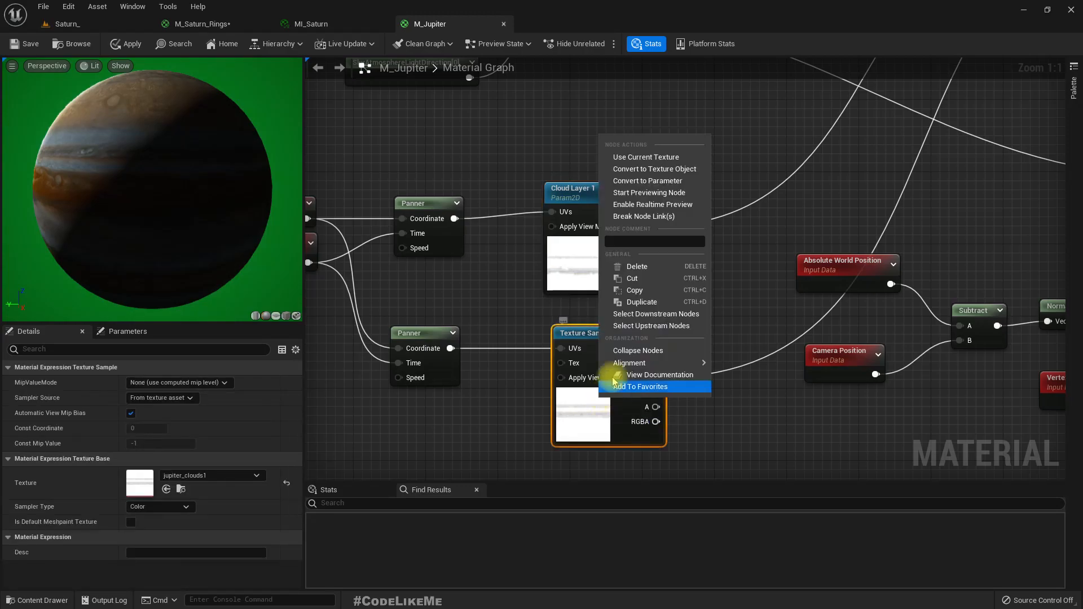
click(623, 181)
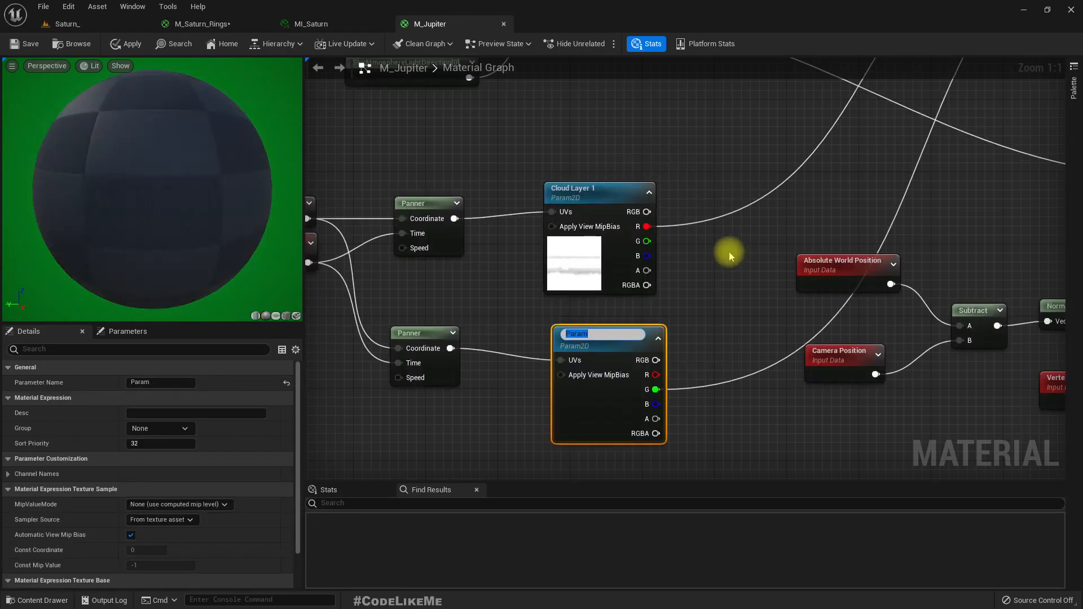
text(Cloud Layer 2)
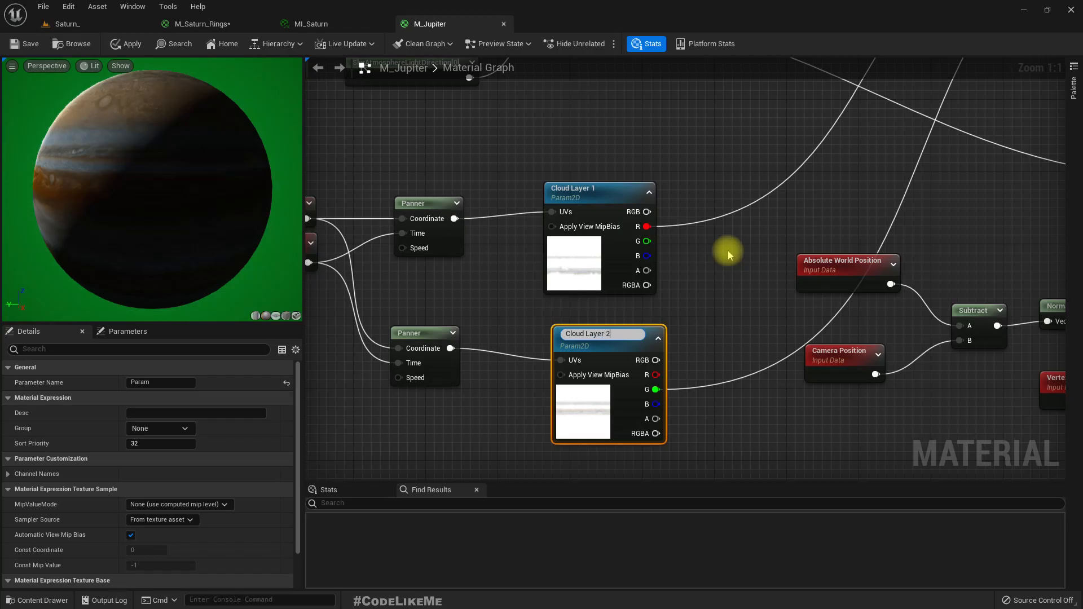
key(Return)
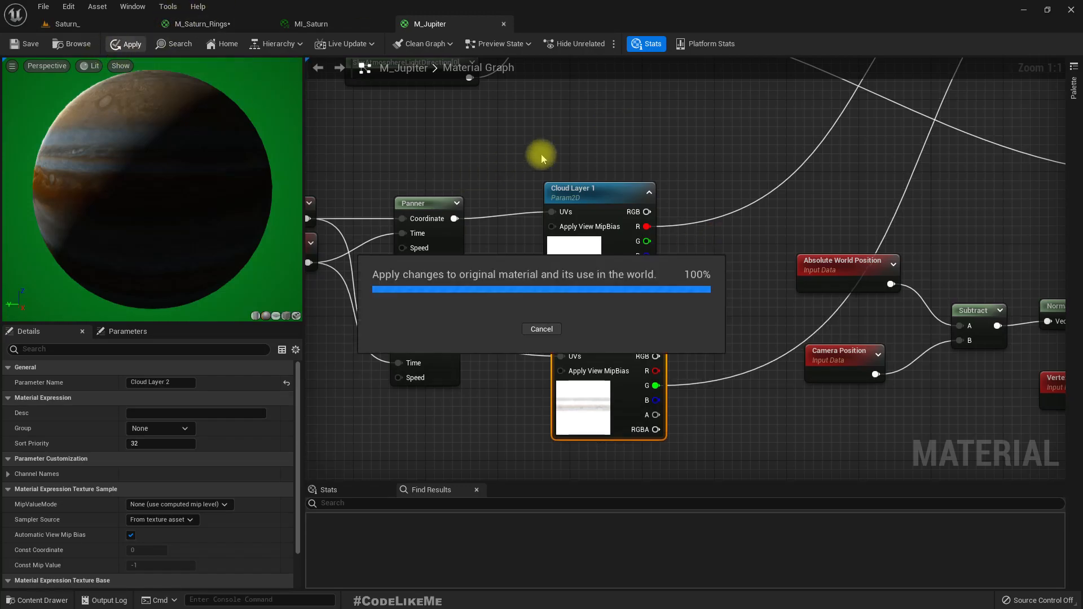
In MI_Saturn, enable both cloud layer overrides and set Cloud Layer 1 to saturn_cloud_1 and Cloud Layer 2 to saturn_cloud_2.
click(310, 23)
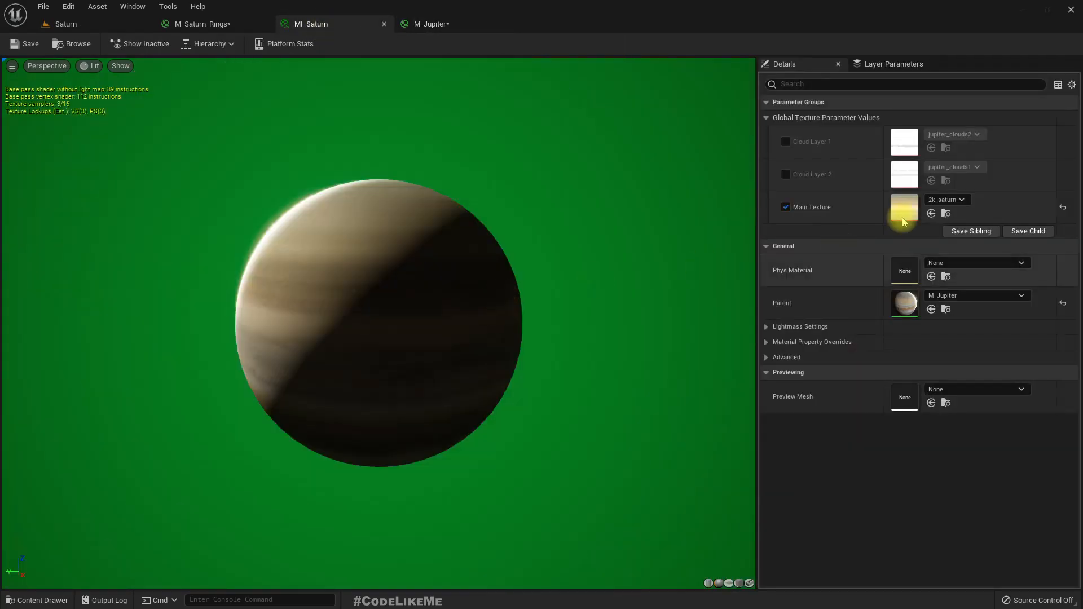
click(786, 142)
click(786, 174)
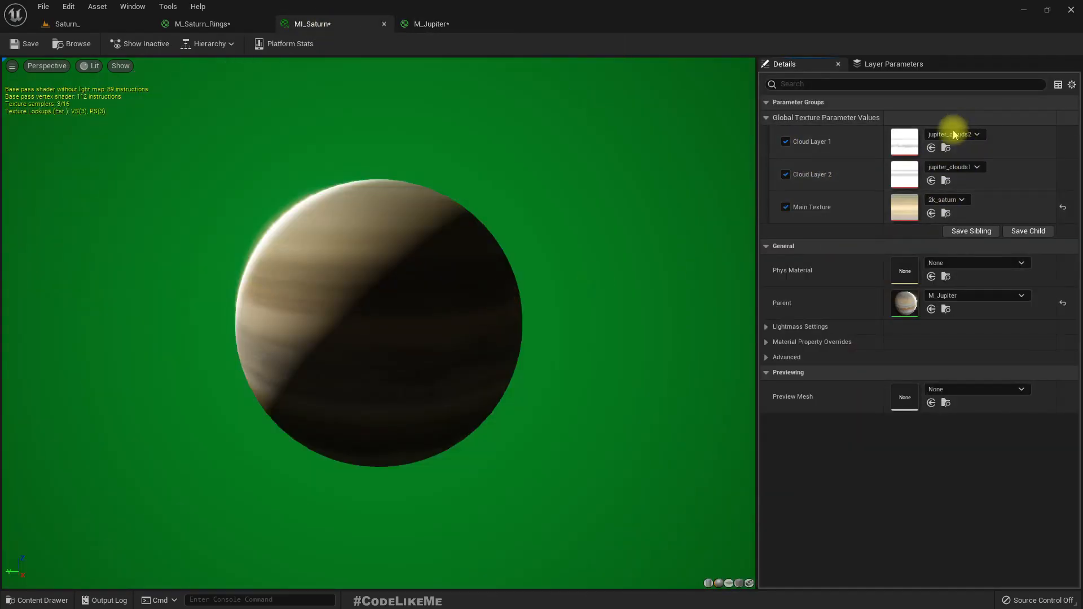
click(951, 134)
text(s)
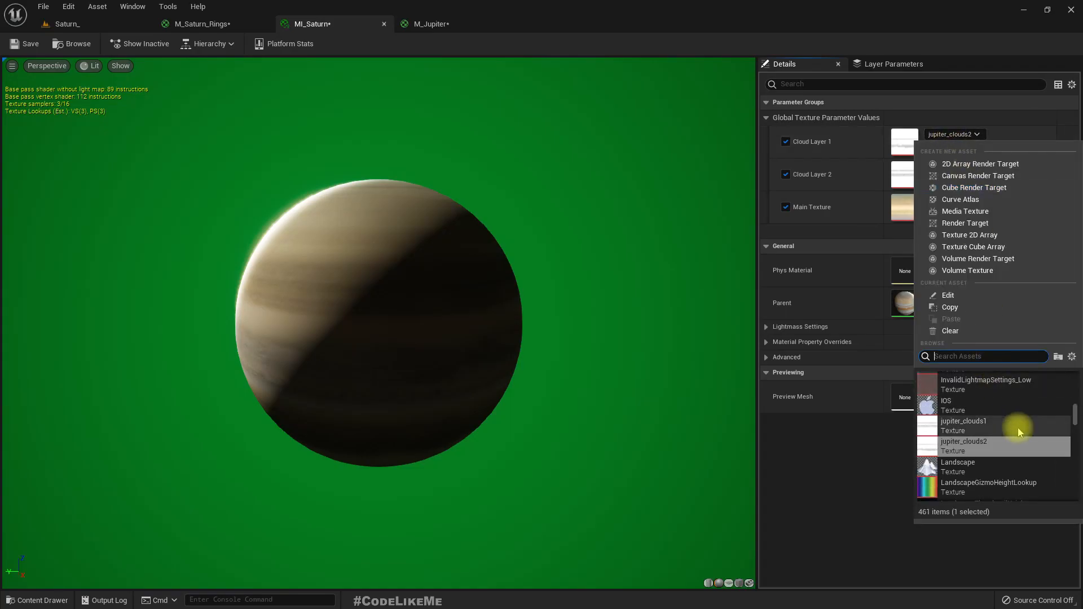
text(at)
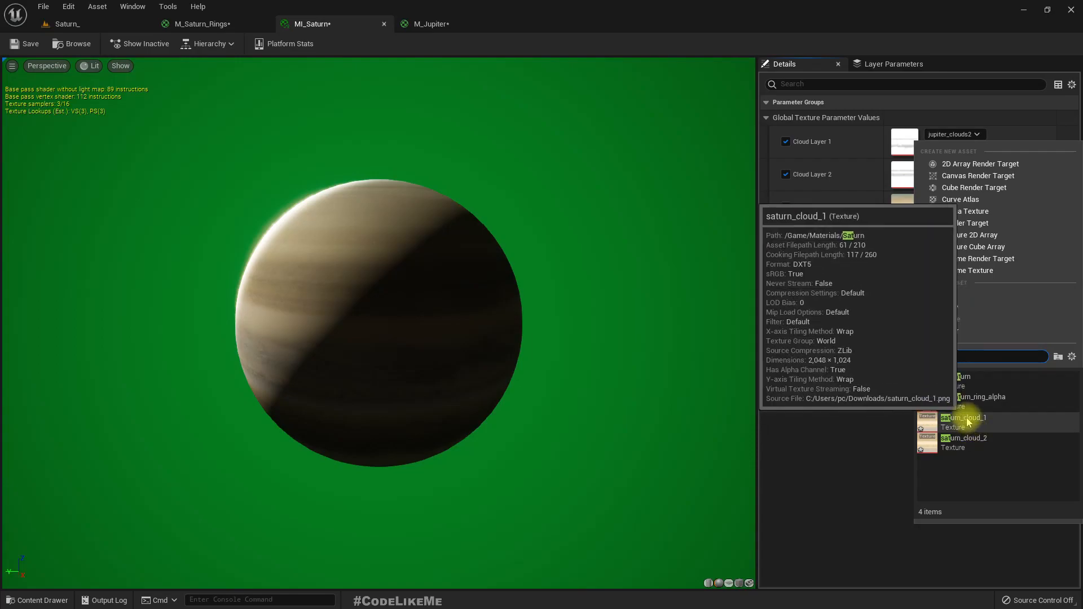
click(964, 418)
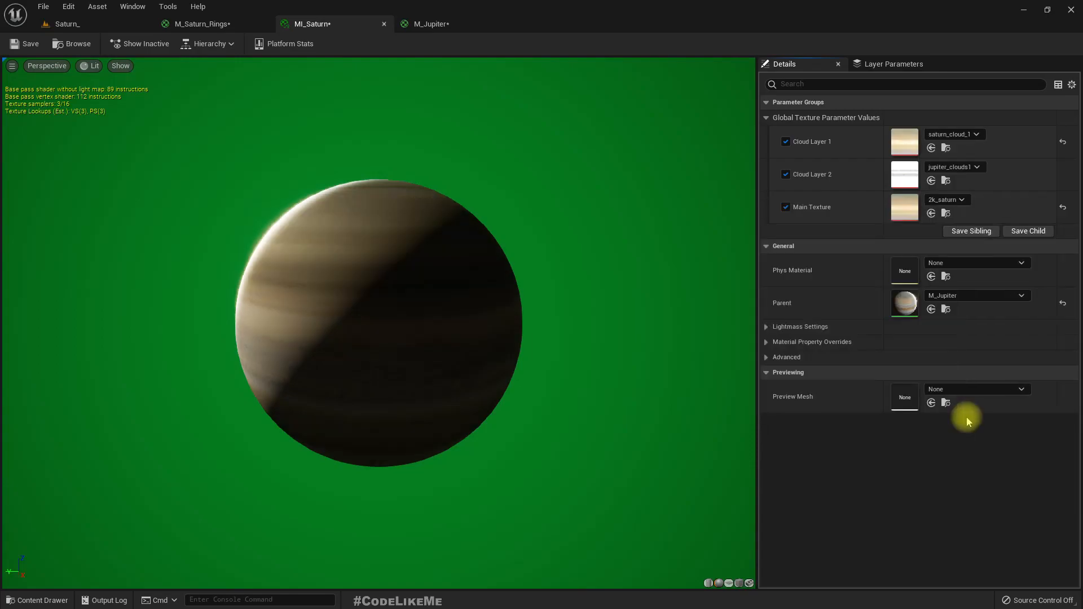
click(948, 167)
text(sat)
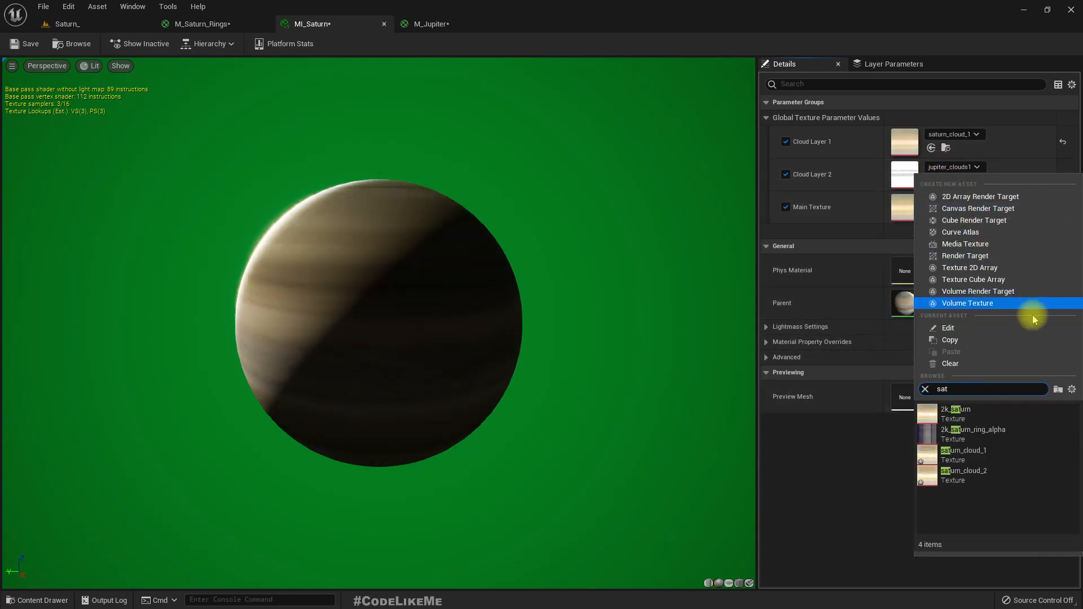
click(960, 478)
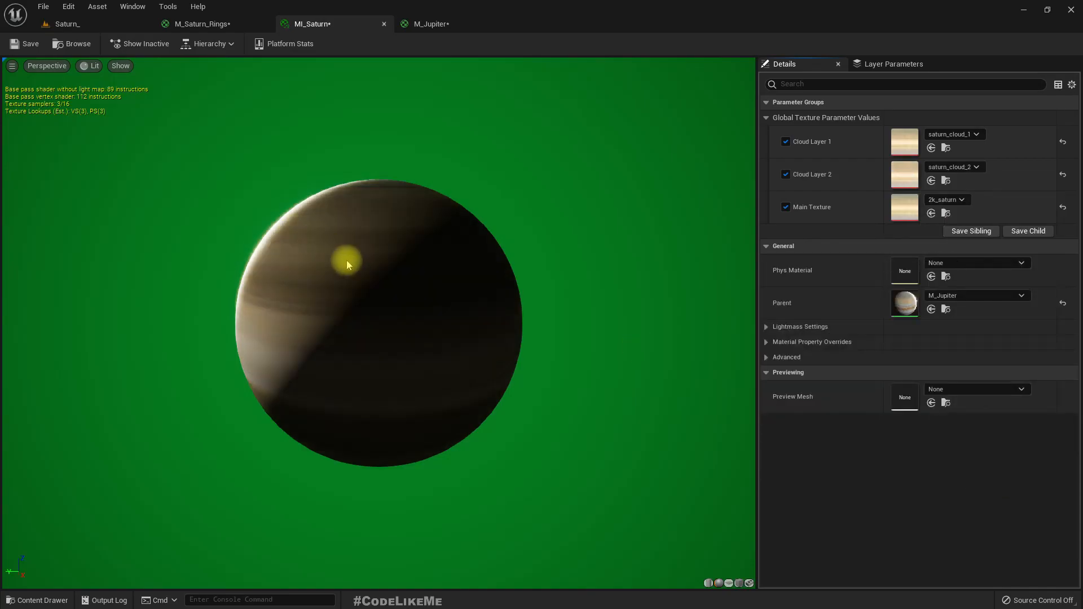
Examine the planet's new cloud layers in the Saturn_ level, reframing the view around it.
click(65, 22)
right_drag(505, 267, 513, 294)
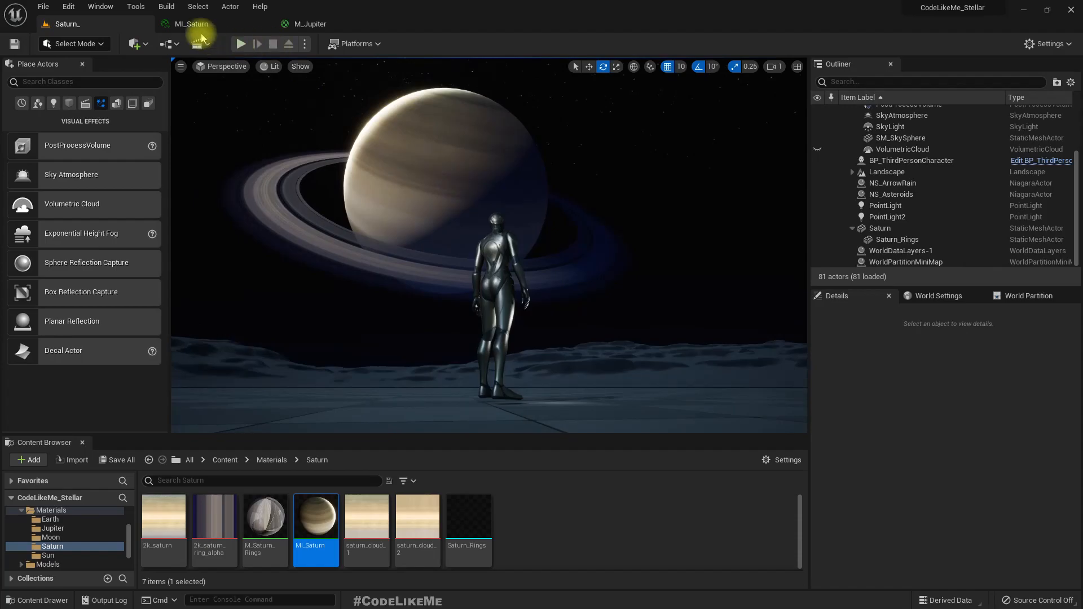
click(213, 23)
In M_Jupiter, add a Constant2Vector node feeding the Speed input of the Panner for Cloud Layer 1.
click(303, 25)
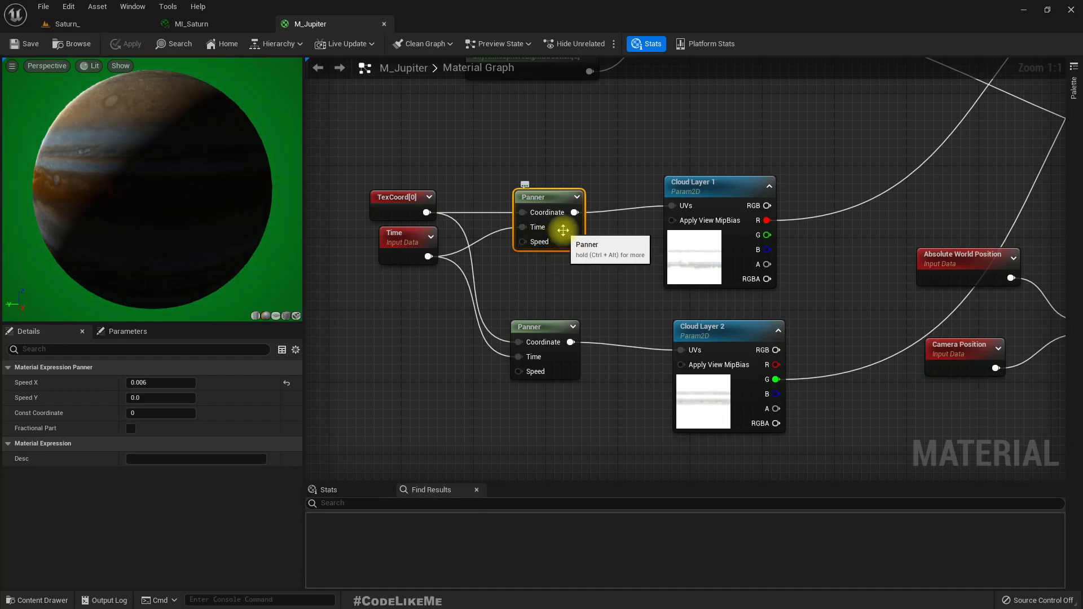
drag(523, 241, 482, 295)
text(vector)
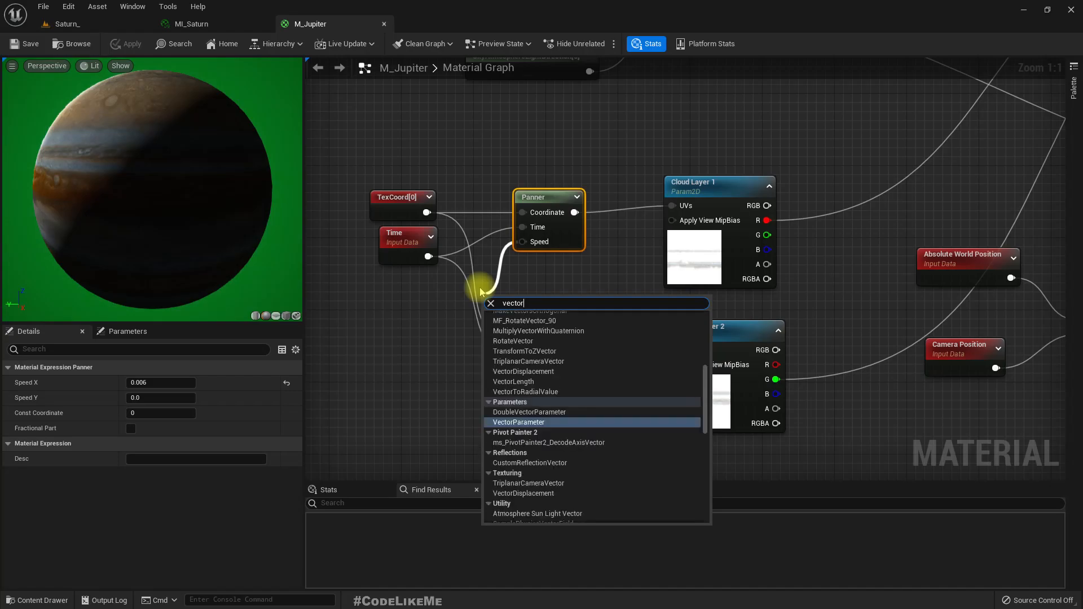
text(const)
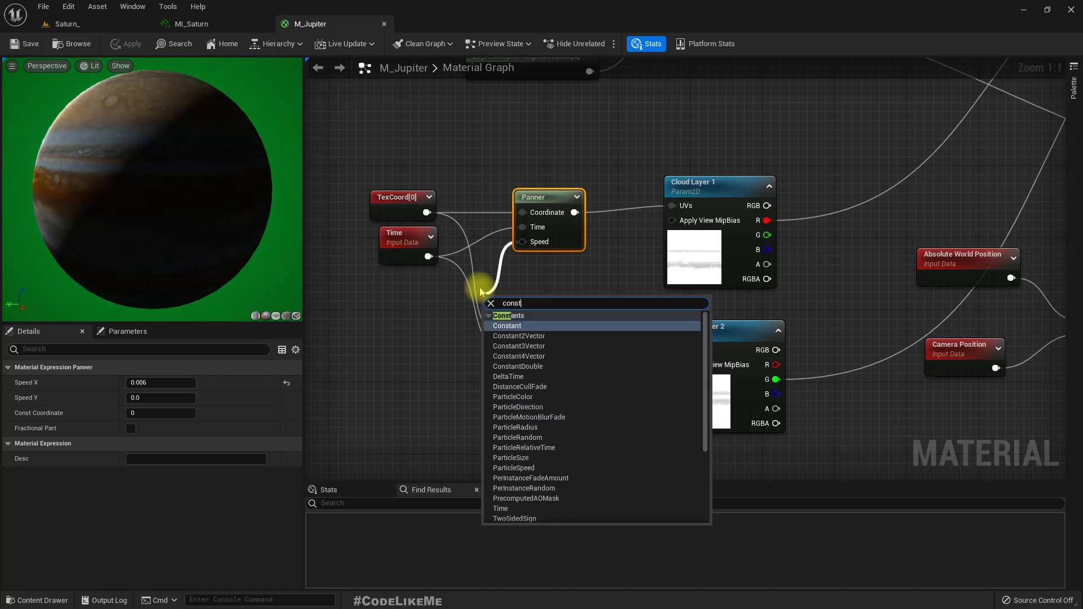
key(Down)
key(Return)
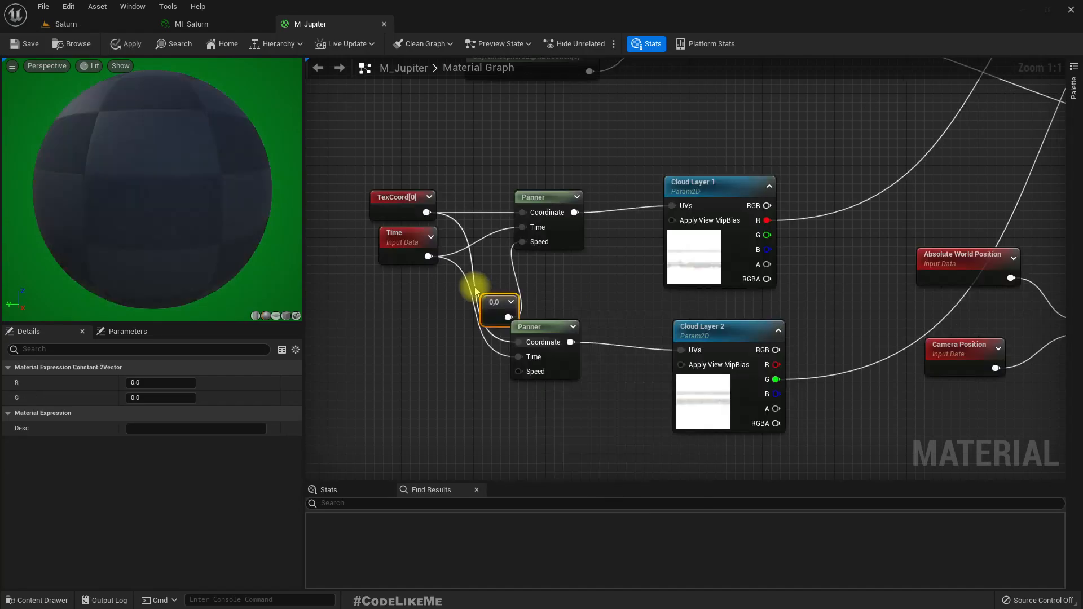
Delete the Constant2Vector node feeding the Cloud Layer 1 Panner and check that Panner's own Speed X setting.
drag(503, 305, 405, 296)
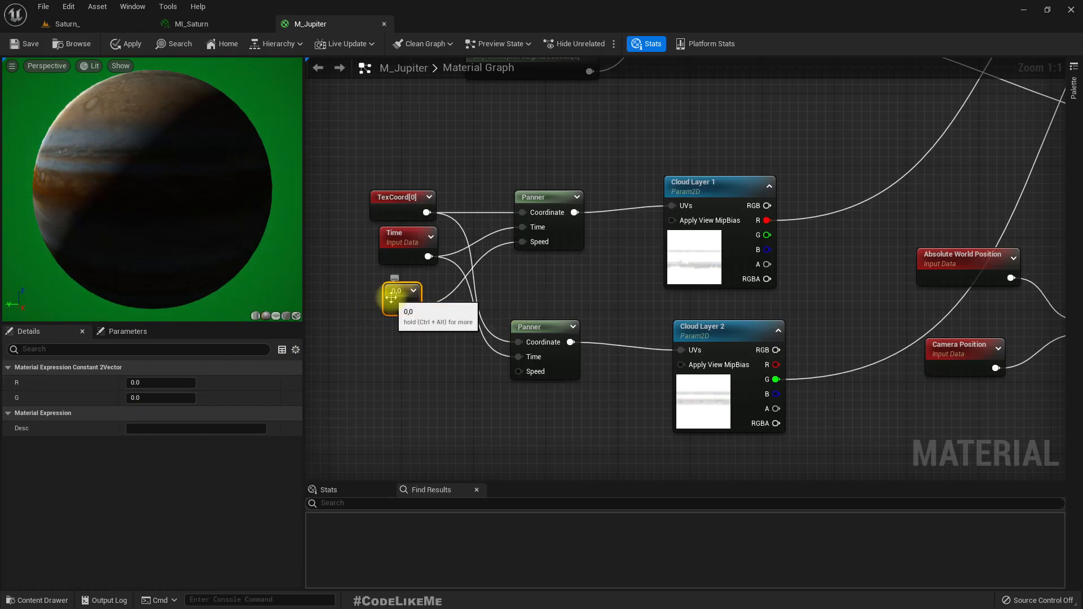
key(Delete)
click(578, 228)
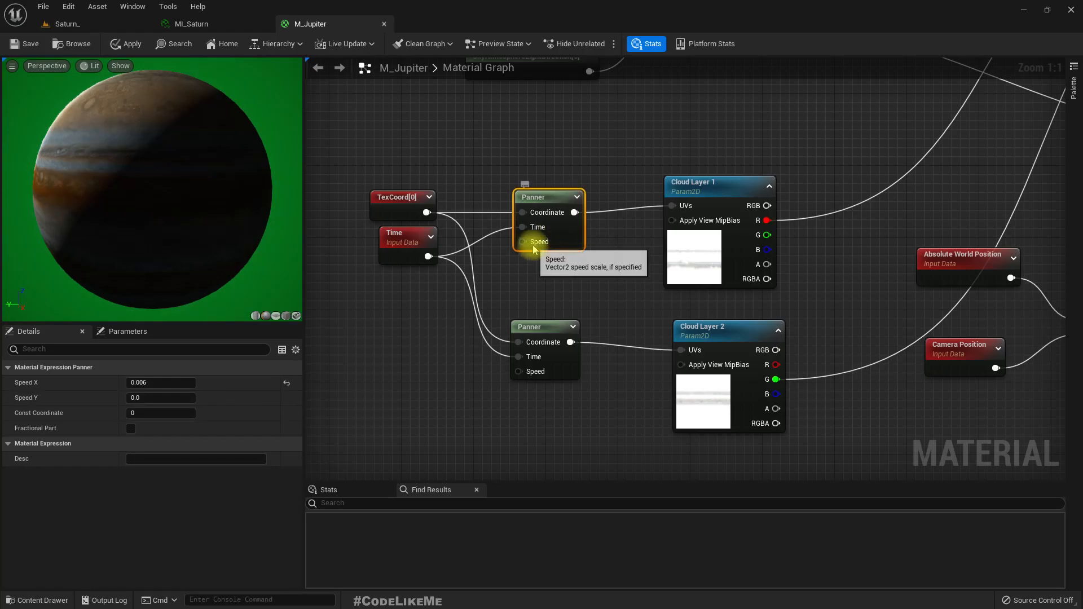
click(145, 382)
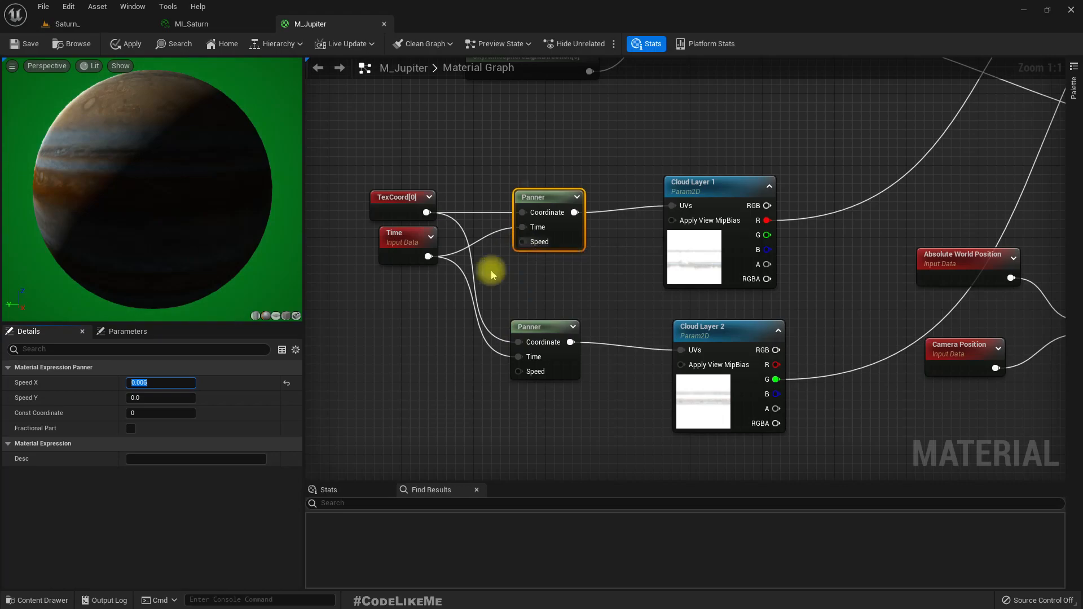
Add a MakeFloat2 node feeding the Speed input of the Cloud Layer 1 Panner and place it below the Time node.
drag(522, 242, 427, 320)
text(make ve)
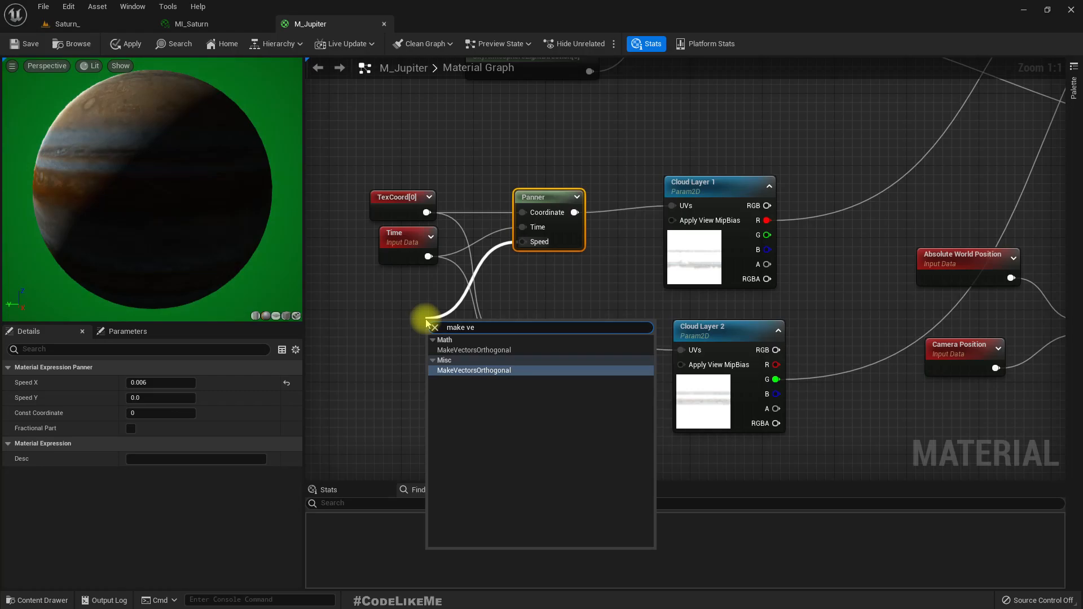
key(BackSpace)
key(BackSpace)
key(Return)
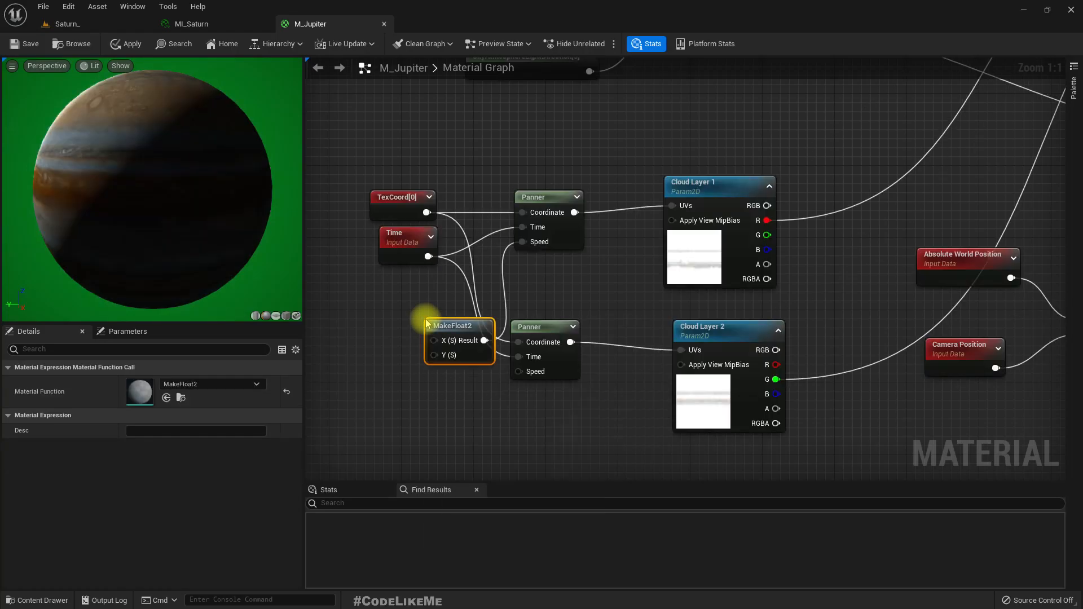
drag(446, 323, 418, 294)
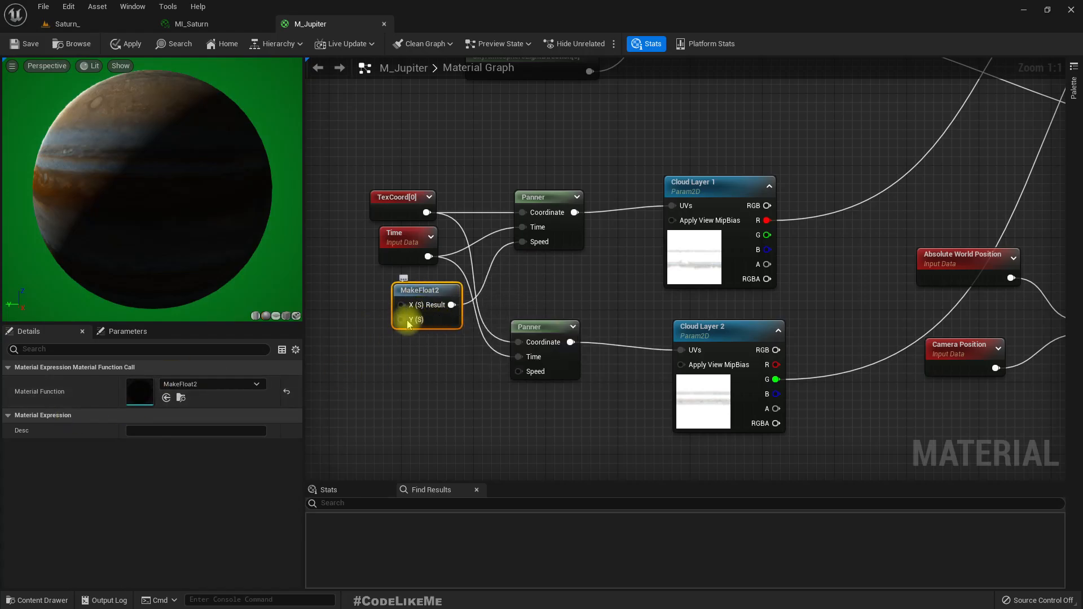
Paste a copy of the MakeFloat2 node and connect its Result to the Speed input of the Cloud Layer 2 Panner.
right_drag(505, 338, 618, 350)
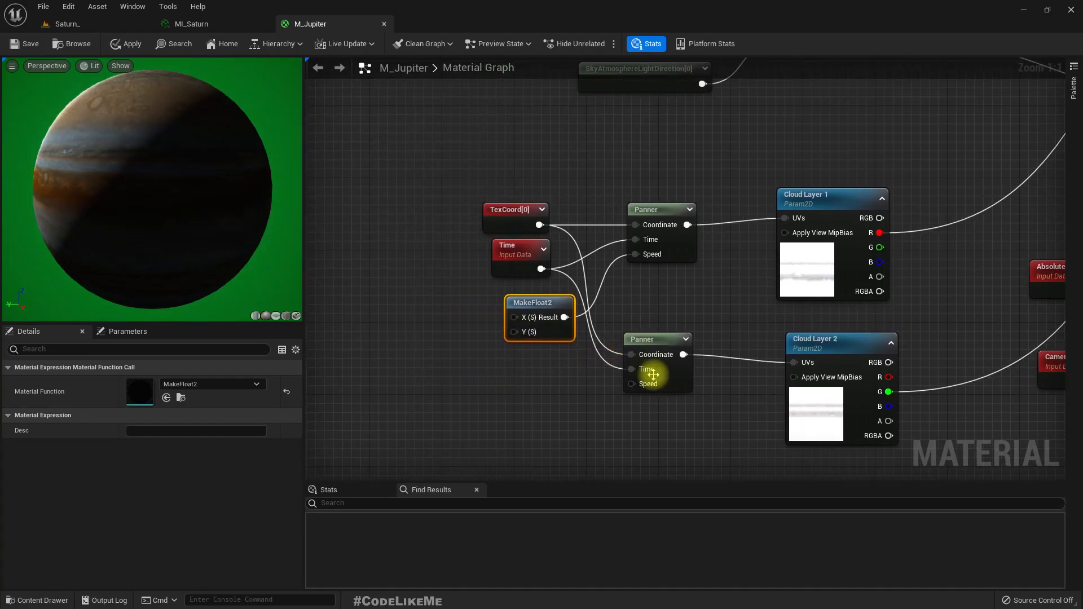
key(ctrl+v)
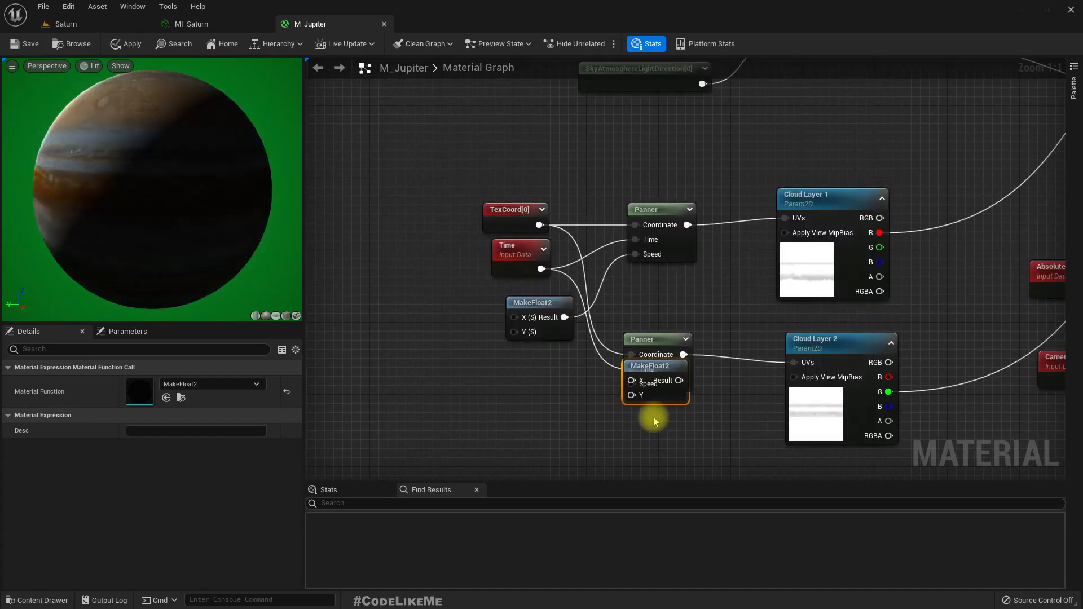
mouse_move(642, 375)
mouse_down()
mouse_move(531, 399)
mouse_move(643, 395)
mouse_move(631, 384)
mouse_up()
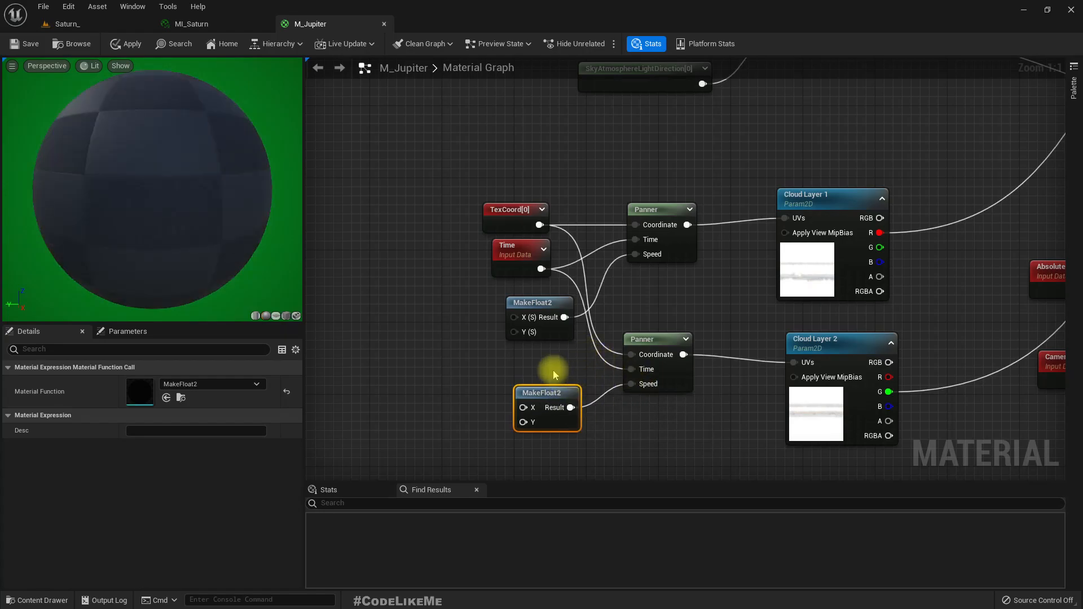
Add a Constant node and connect it to the Y inputs of both MakeFloat2 nodes.
right_click(516, 423)
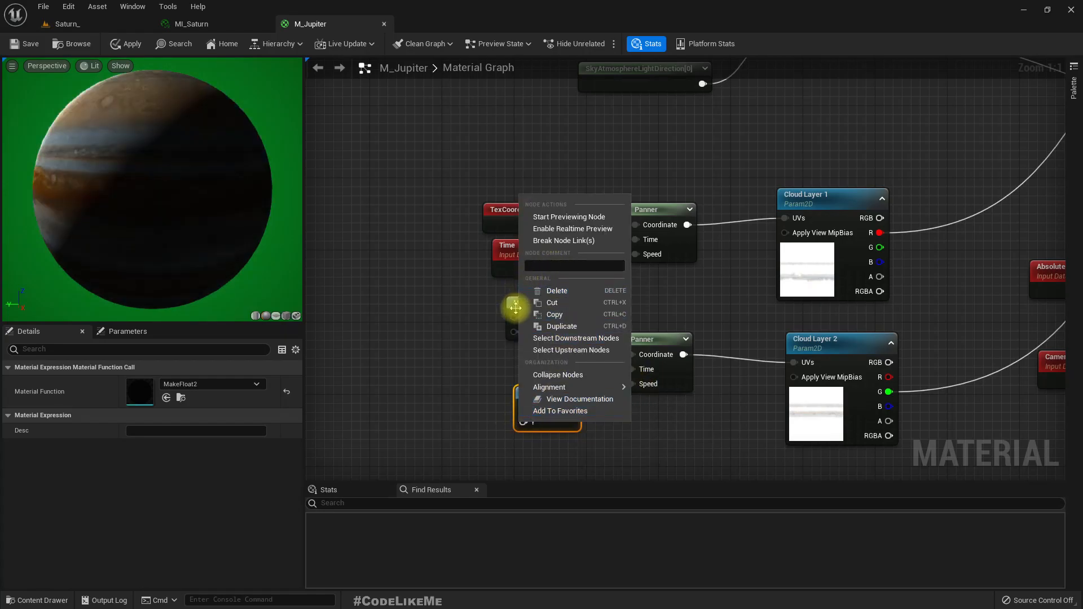
click(454, 426)
drag(527, 422, 440, 423)
text(con)
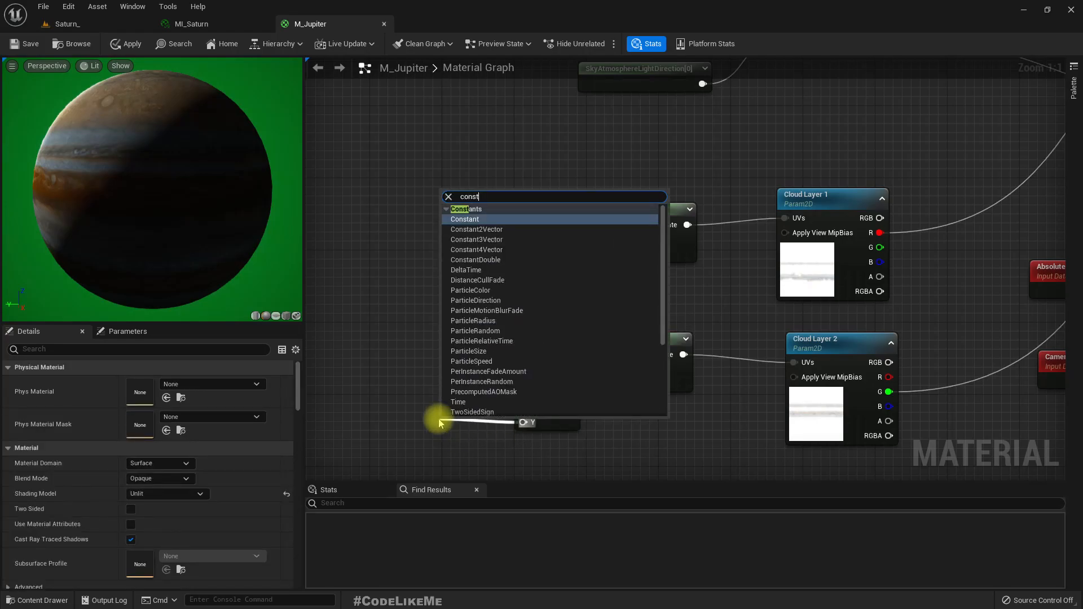
text(st)
key(Return)
drag(460, 442, 514, 331)
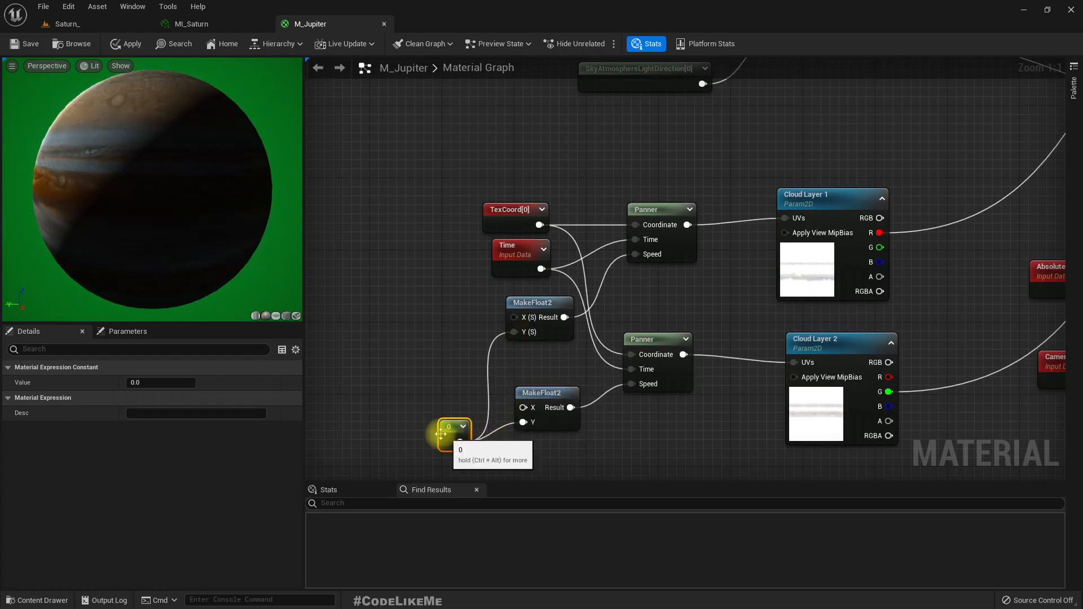
drag(452, 435, 437, 419)
Promote the X input of the Cloud Layer 1 MakeFloat2 to a parameter named Cloud 1 speed and place it beside that node.
right_click(520, 323)
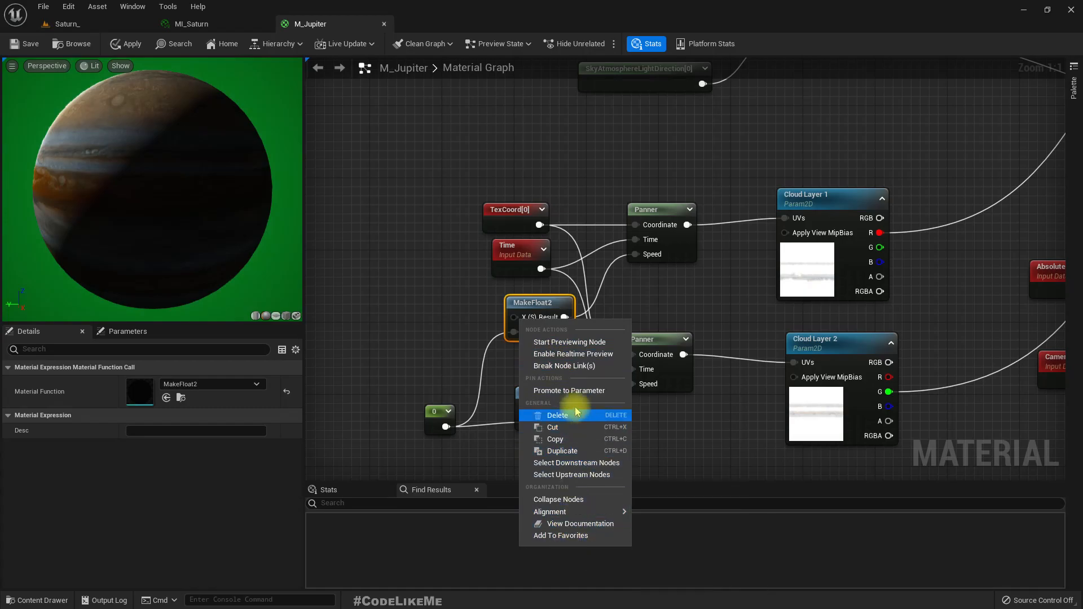
click(558, 390)
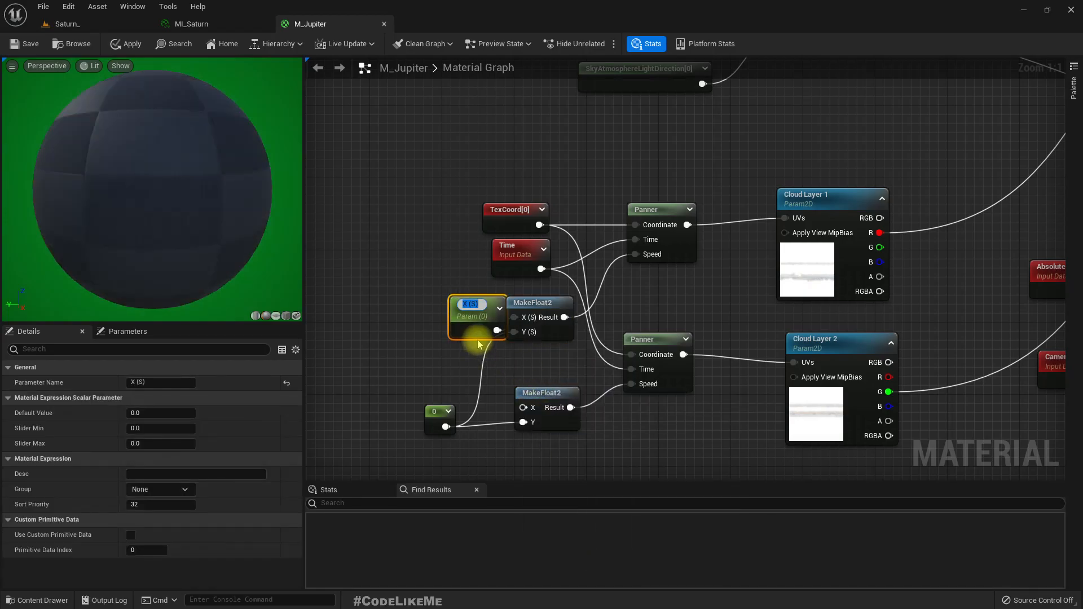
text(Cloud 1 speed)
key(Return)
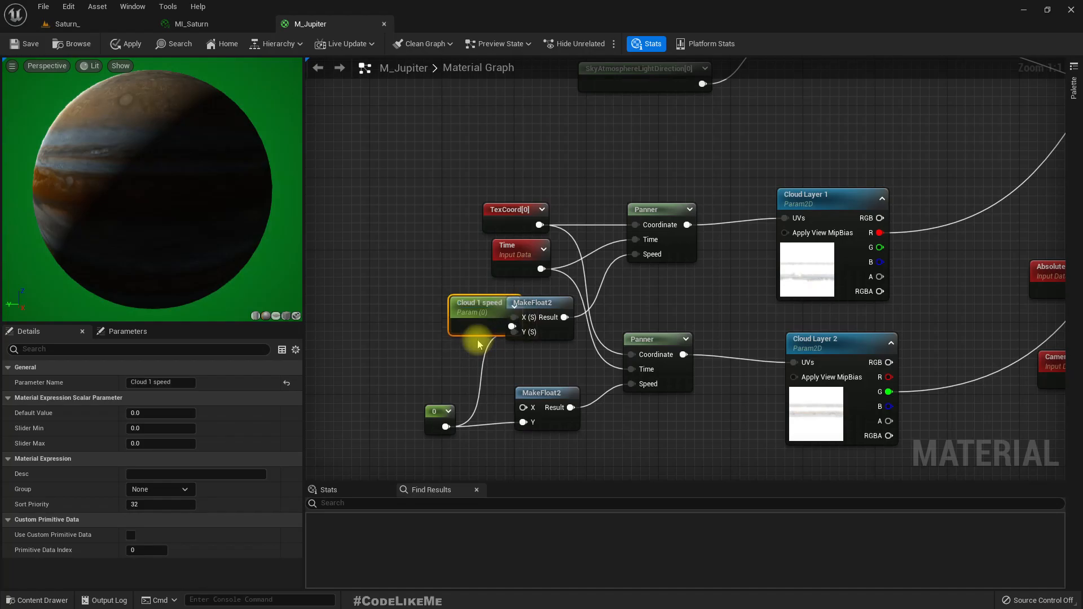
drag(485, 332, 424, 323)
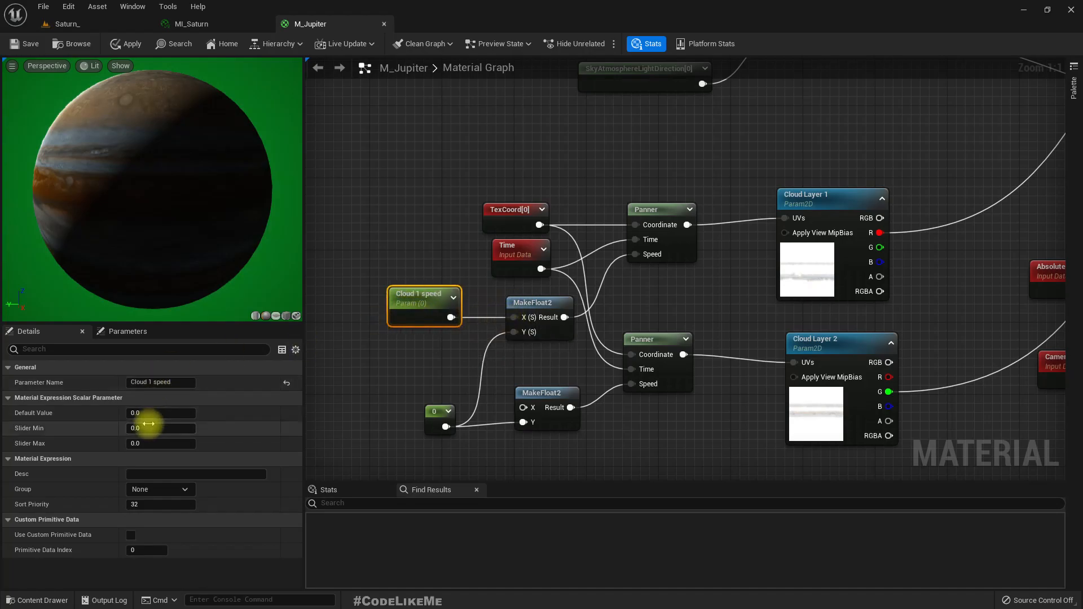
Check the Cloud Layer 1 Panner's Speed X and set the Cloud 1 speed parameter's default value to 0.006.
click(654, 210)
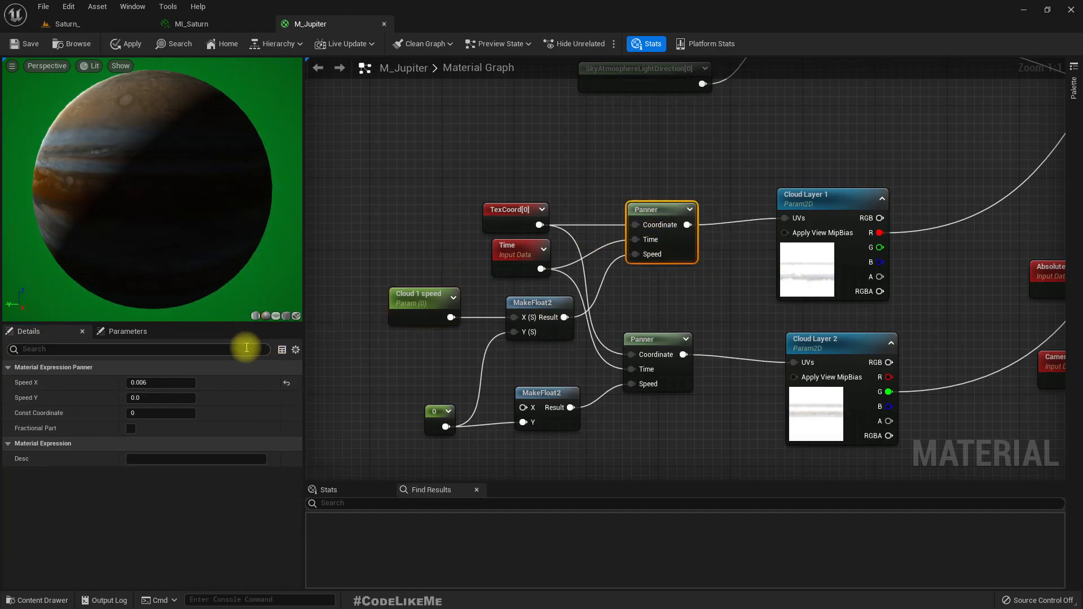
click(406, 310)
click(186, 414)
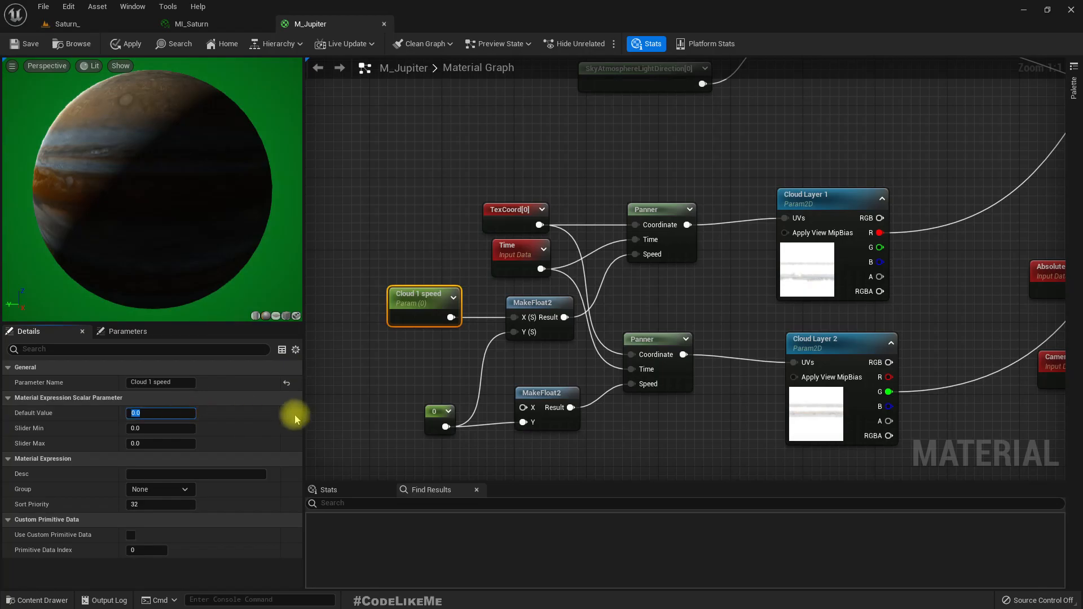
text(.006)
key(Return)
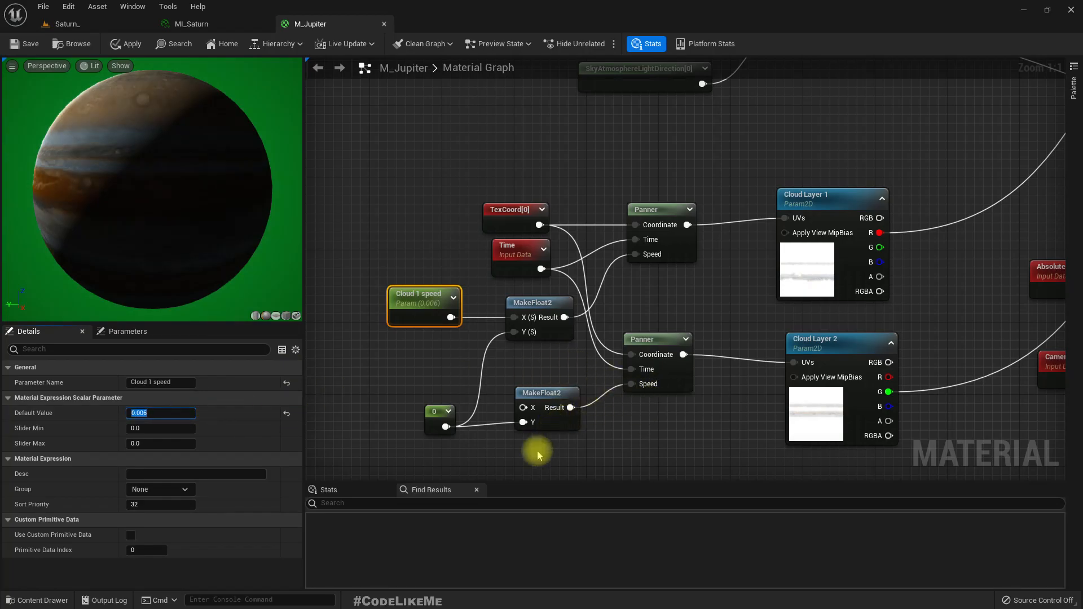
Try to promote the X input of the Cloud Layer 2 MakeFloat2 node to a parameter.
right_drag(546, 439, 610, 418)
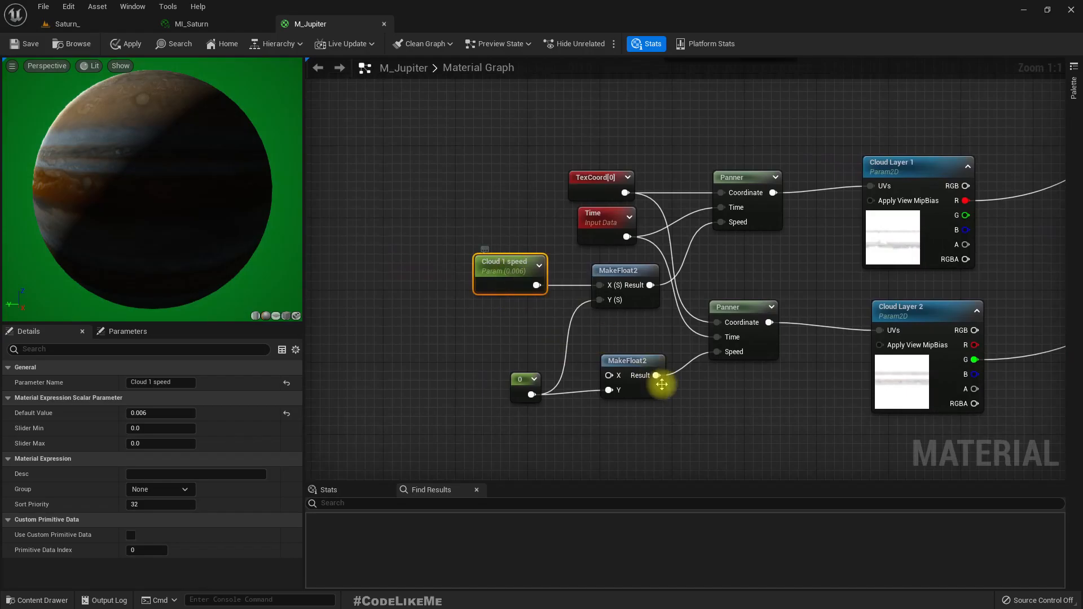
right_click(621, 374)
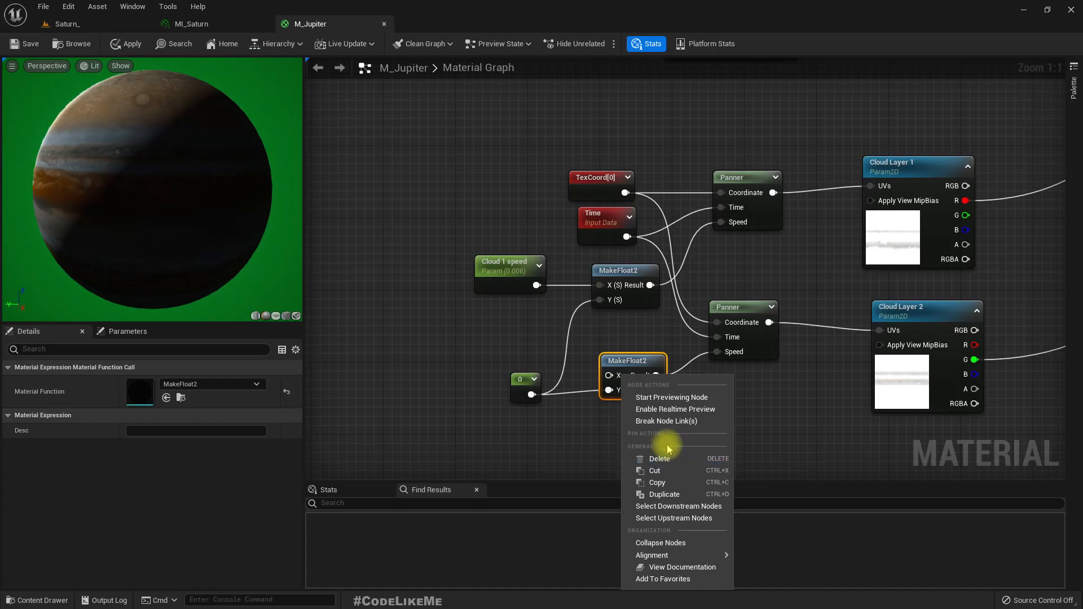
click(514, 356)
right_click(607, 376)
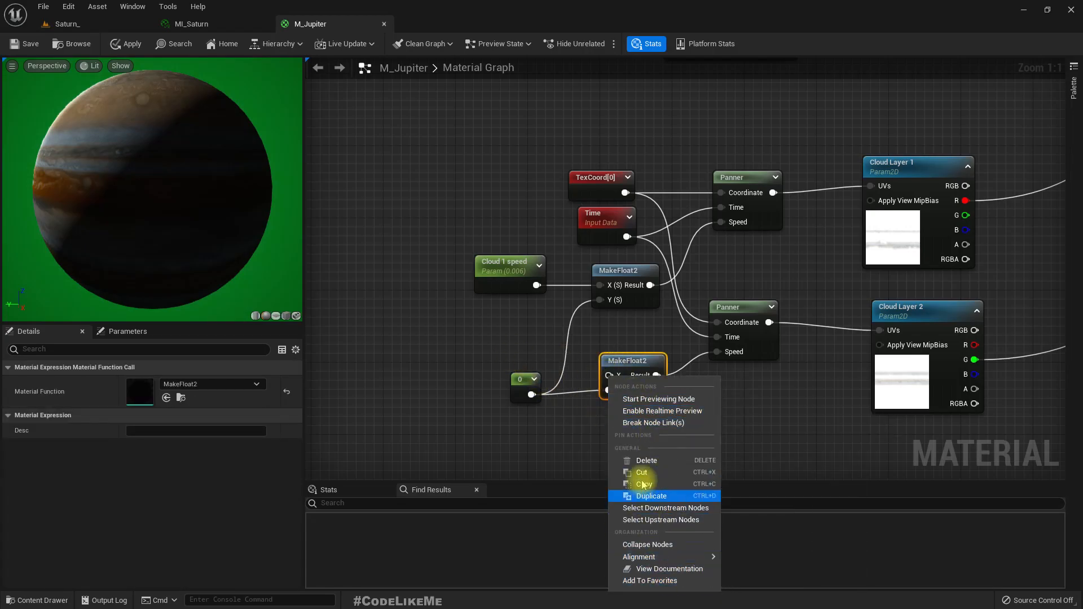
click(496, 353)
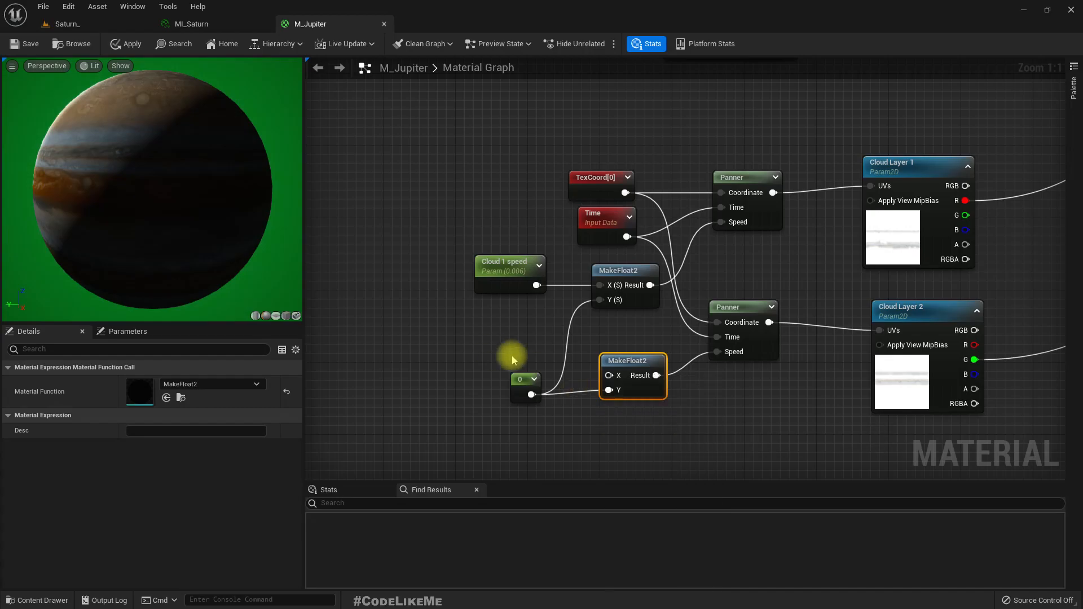
drag(609, 375, 552, 353)
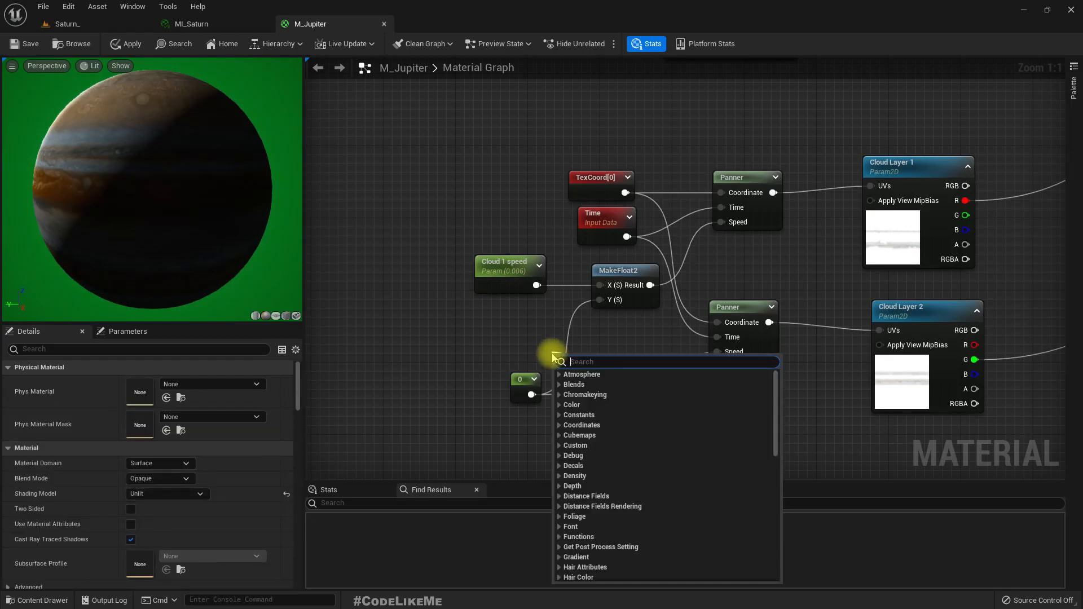
text(promo)
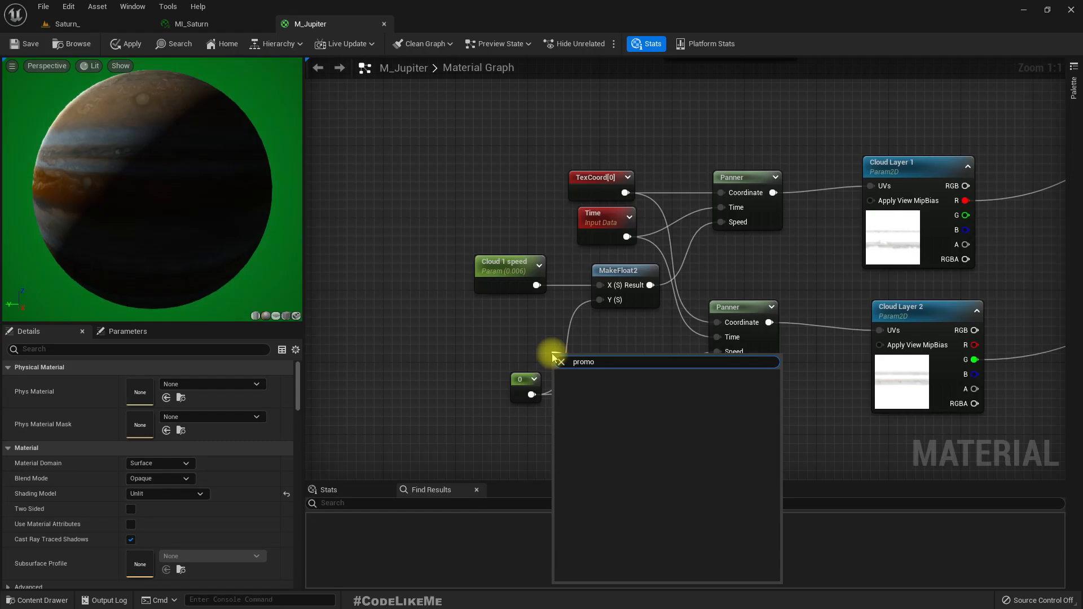
key(Escape)
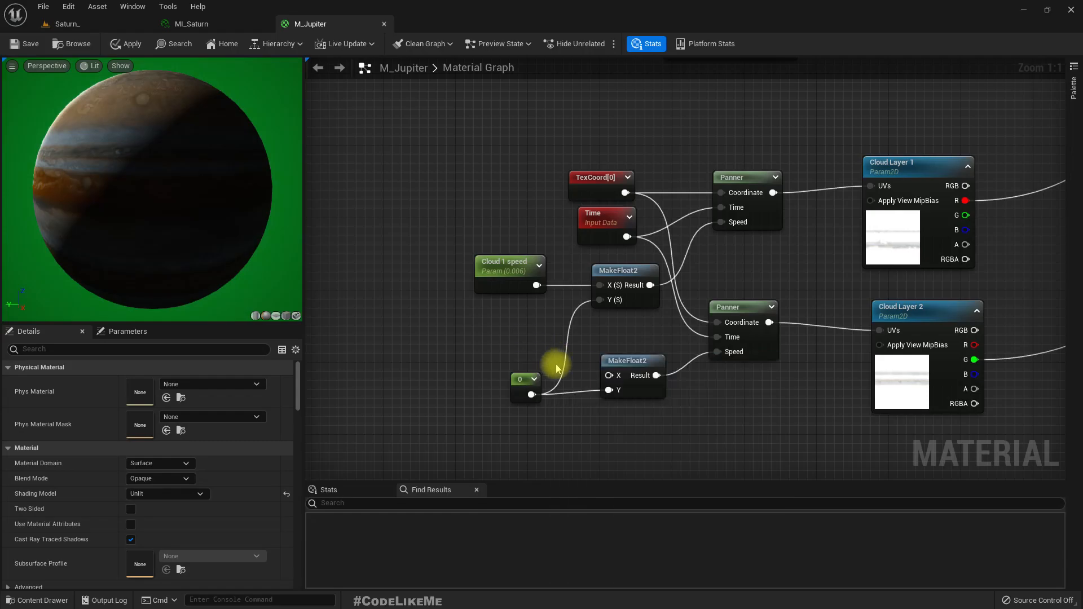
right_click(610, 376)
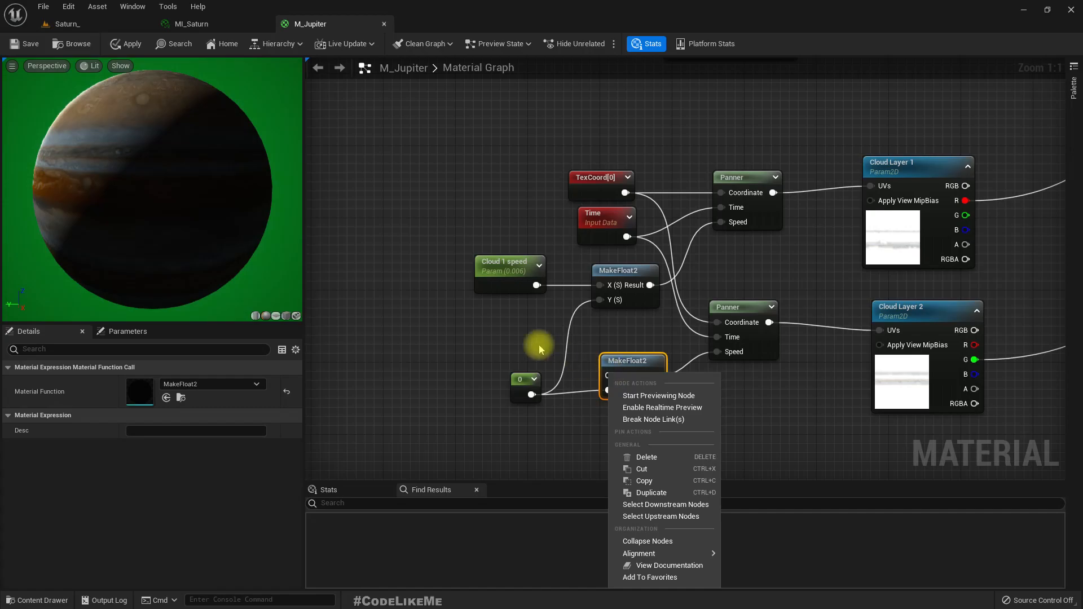
click(553, 356)
right_click(609, 377)
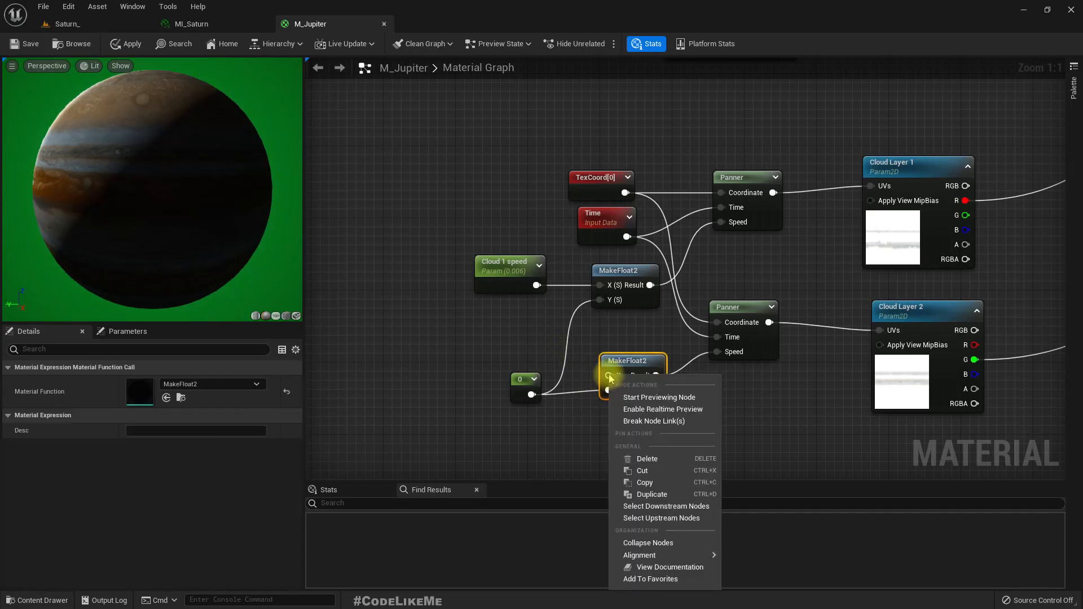
right_click(597, 299)
click(524, 340)
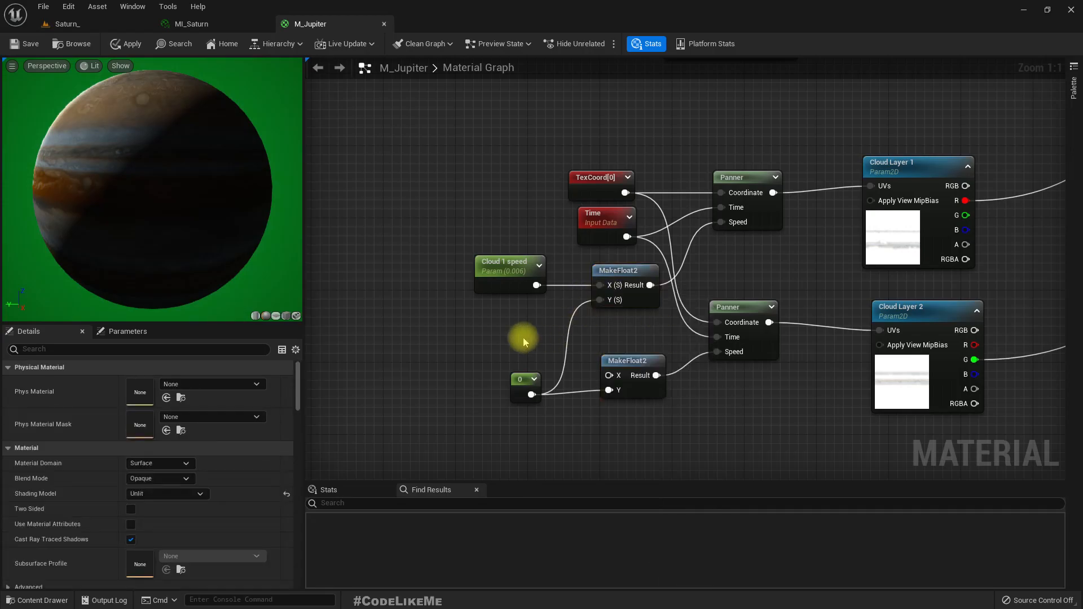
right_click(531, 337)
text(float para)
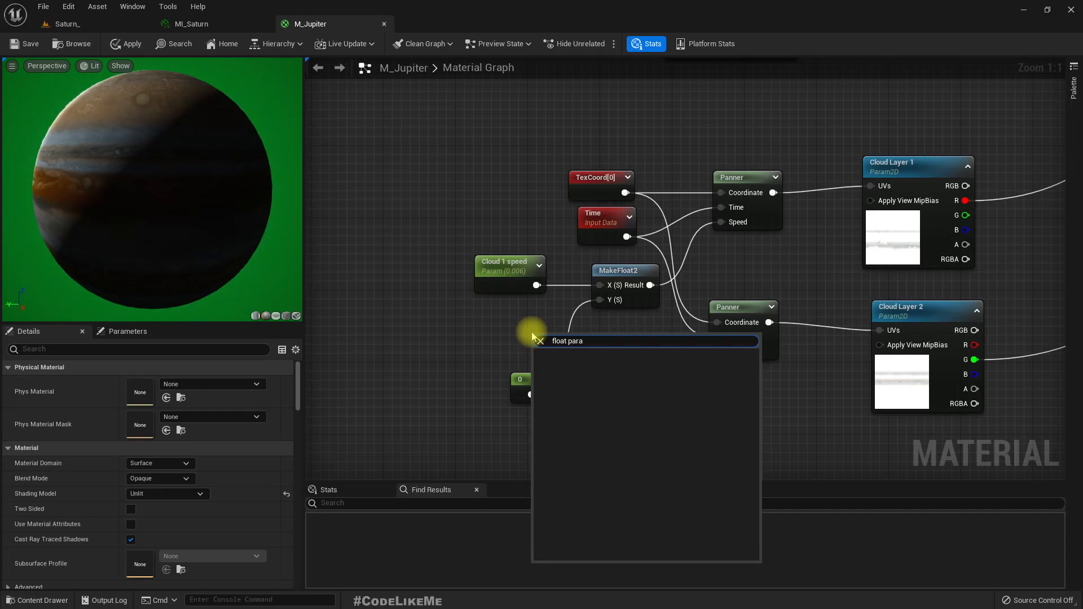
key(BackSpace)
key(BackSpace)
key(BackSpace)
key(BackSpace)
key(BackSpace)
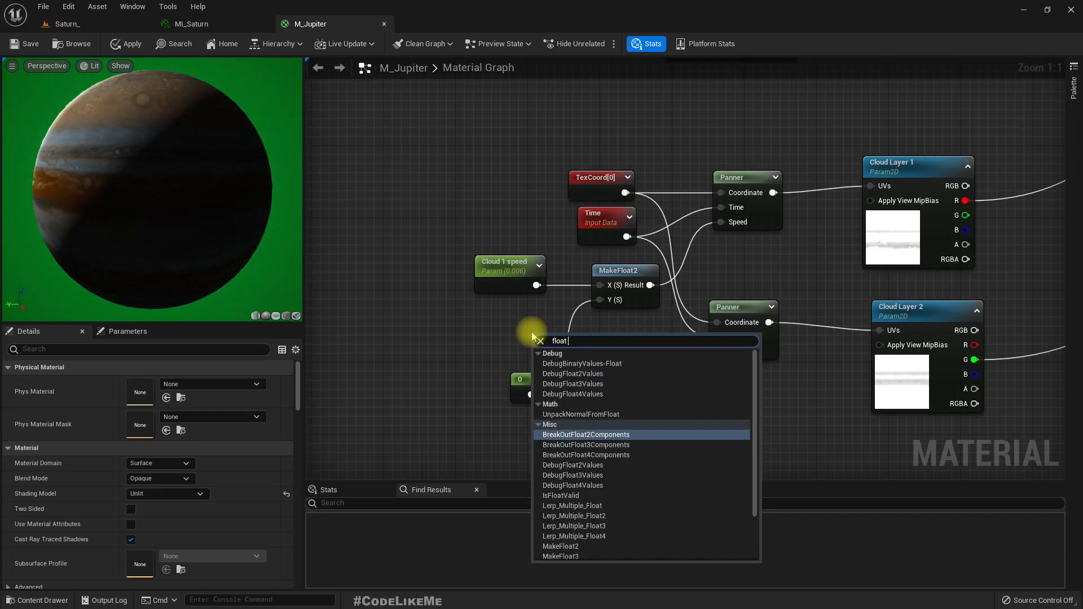
text(make)
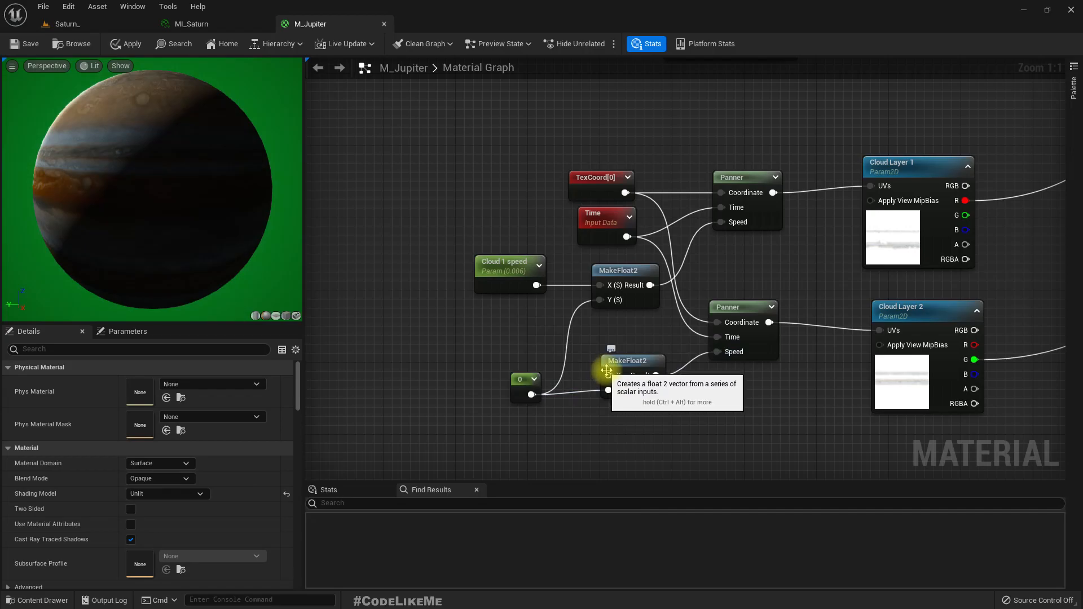
Add a Constant feeding the X input of the Cloud Layer 2 MakeFloat2 and convert it to a parameter named Cloud 2 speed.
right_click(526, 338)
text(const)
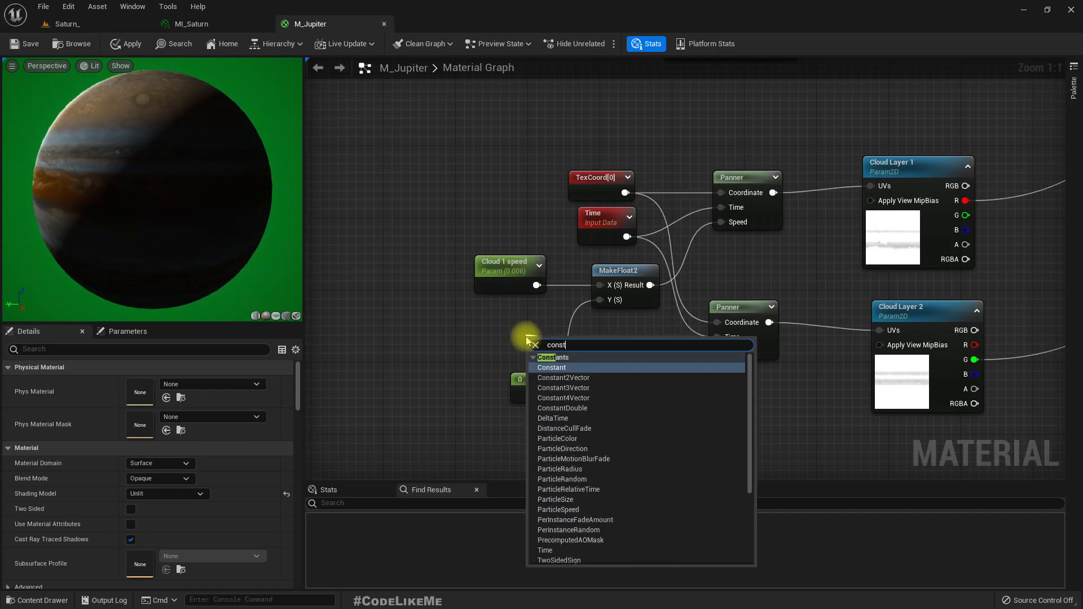
key(Return)
drag(543, 339, 499, 312)
right_click(496, 320)
click(535, 344)
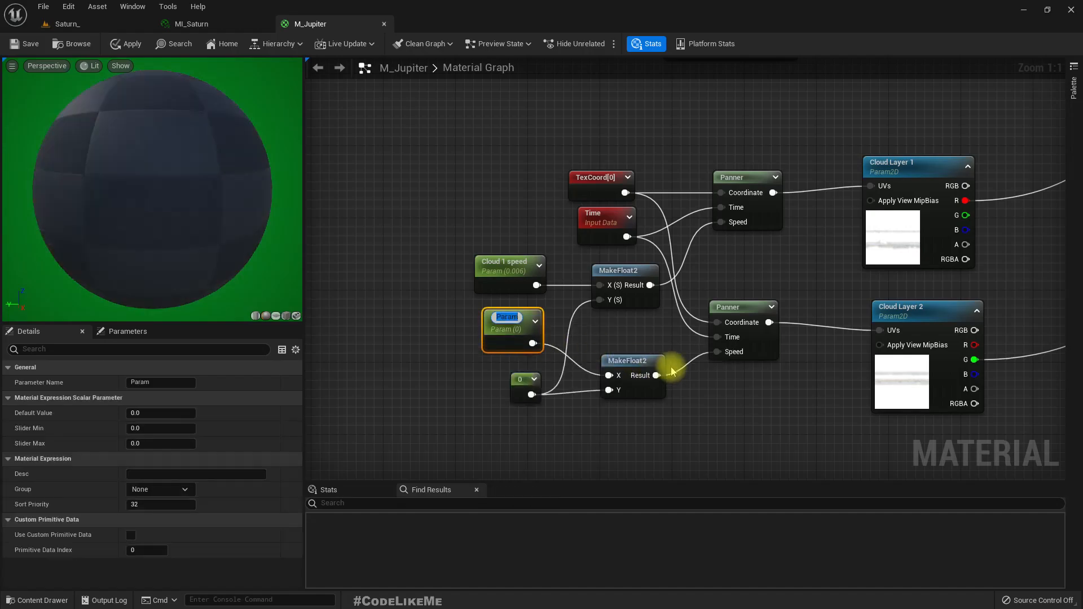
text(Cloud)
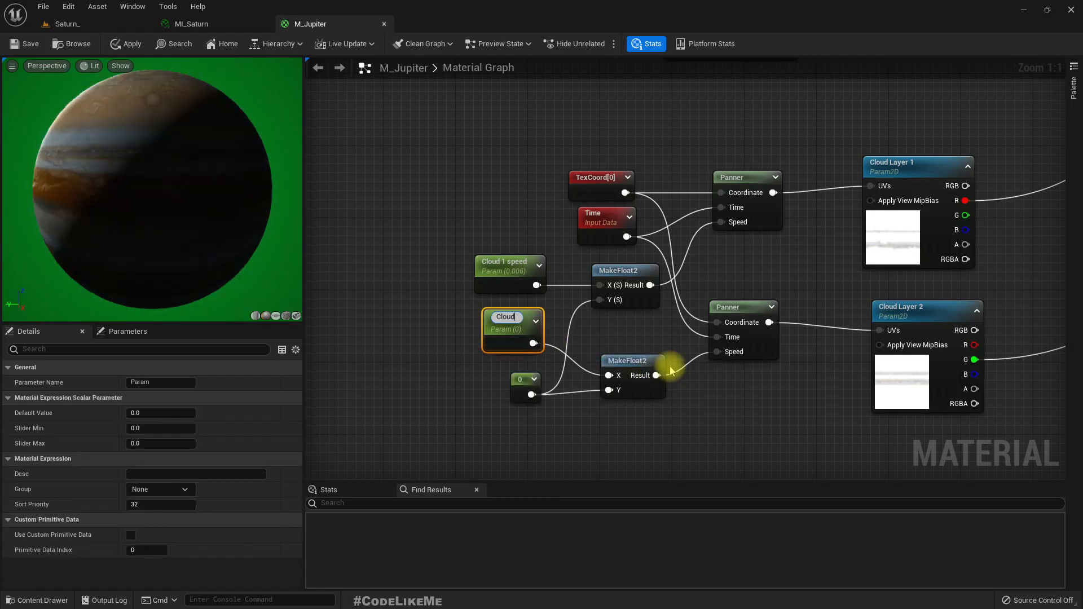
text( 2 speed)
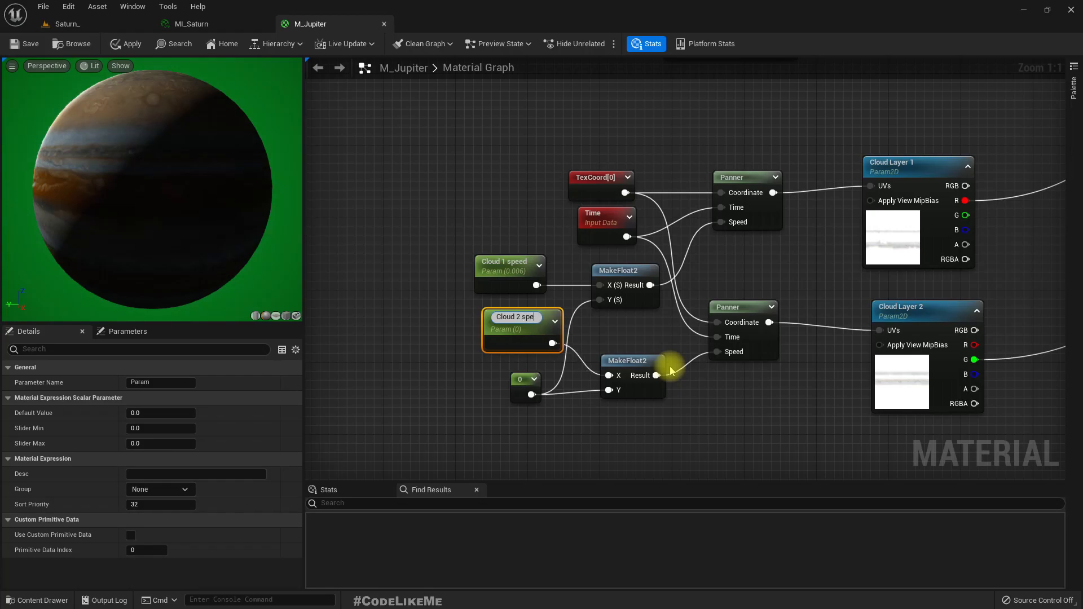
key(Return)
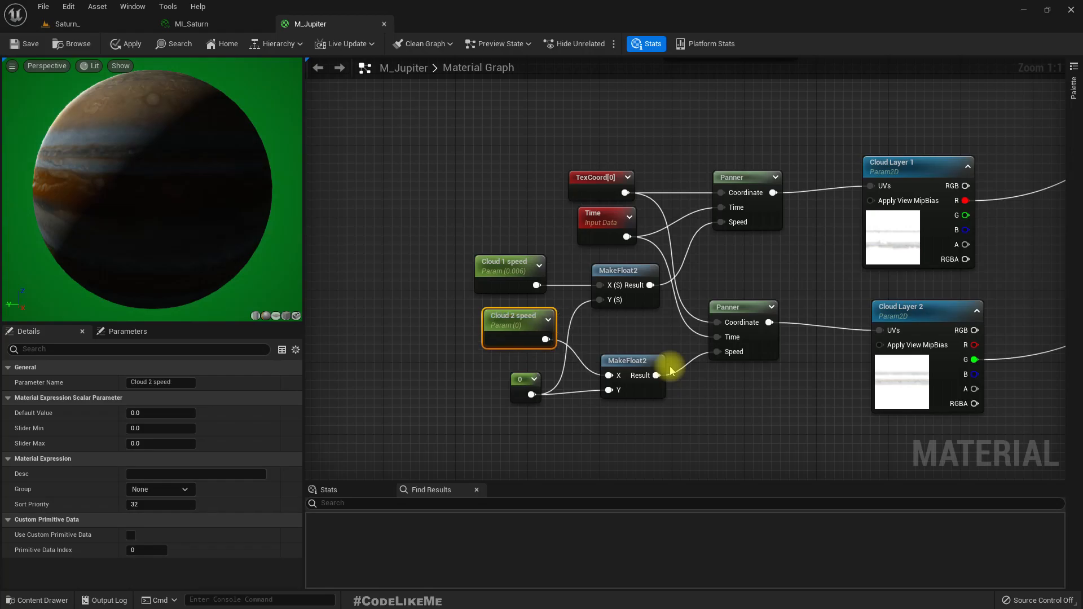
Check the Cloud Layer 2 Panner's Speed X, set the Cloud 2 speed parameter's default value to -0.005, and apply the material changes.
click(745, 308)
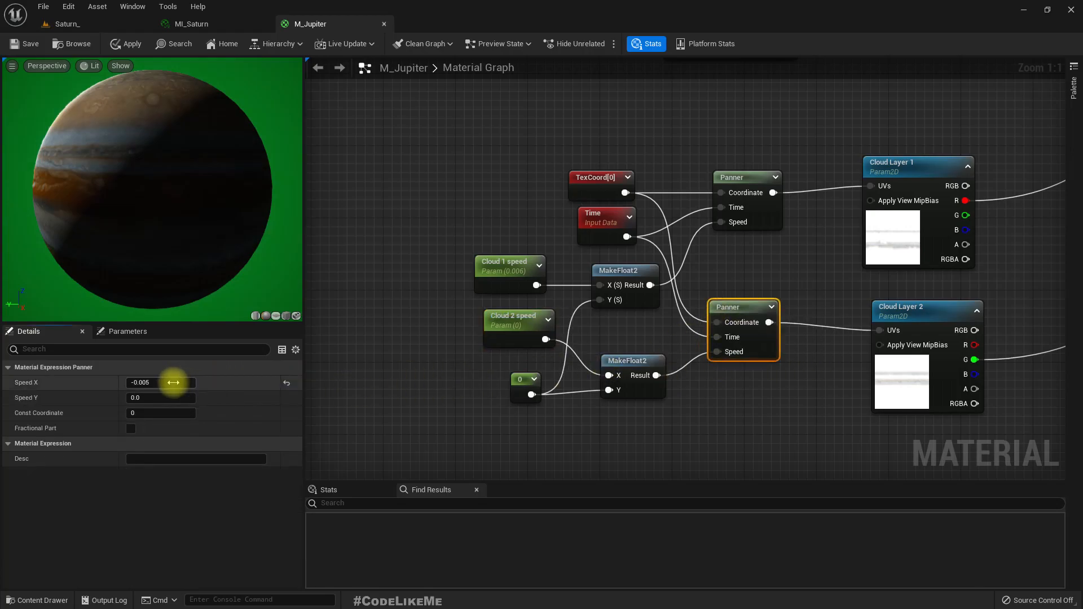
click(501, 325)
click(170, 413)
text(-0.005)
key(Return)
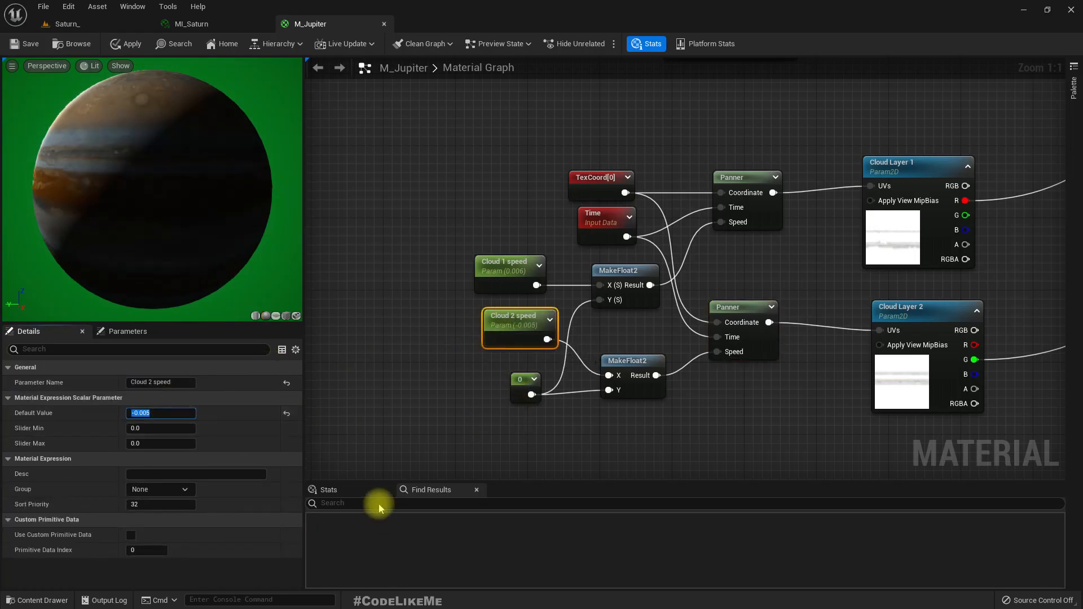
click(129, 44)
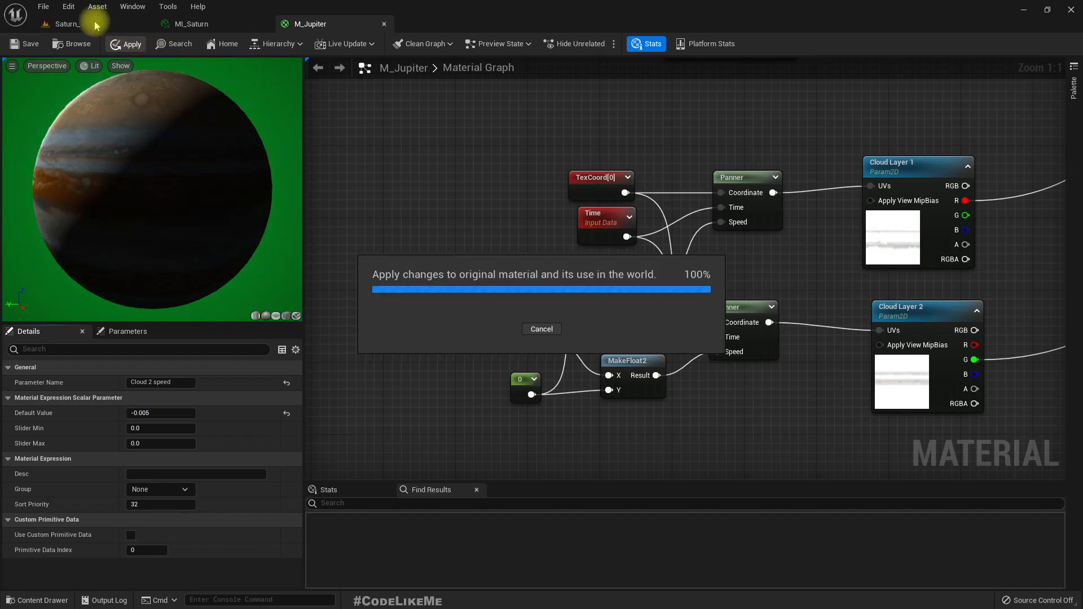
Enable the Cloud 1 speed and Cloud 2 speed overrides in the MI_Saturn material instance.
click(79, 23)
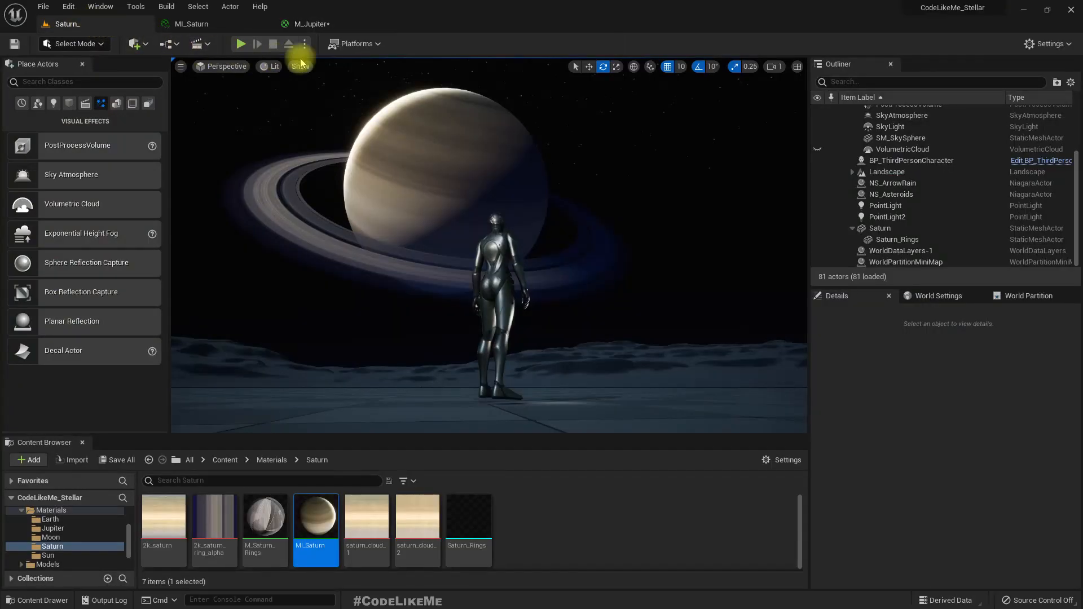
click(183, 24)
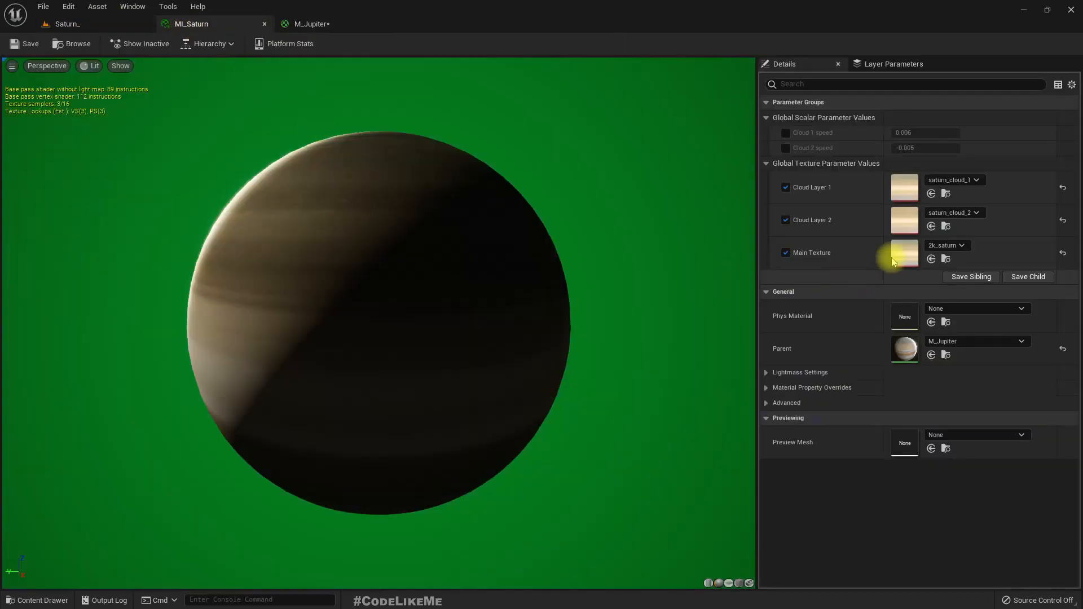
click(786, 148)
click(785, 132)
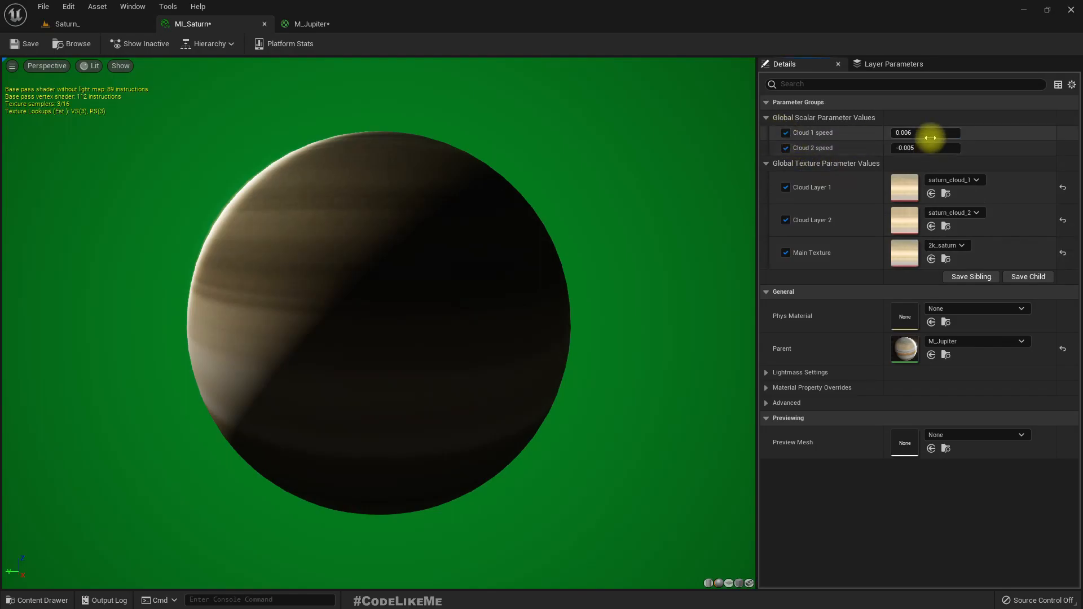
Set Cloud 1 speed to 0.06 and Cloud 2 speed to -0.05 in MI_Saturn.
key(Home)
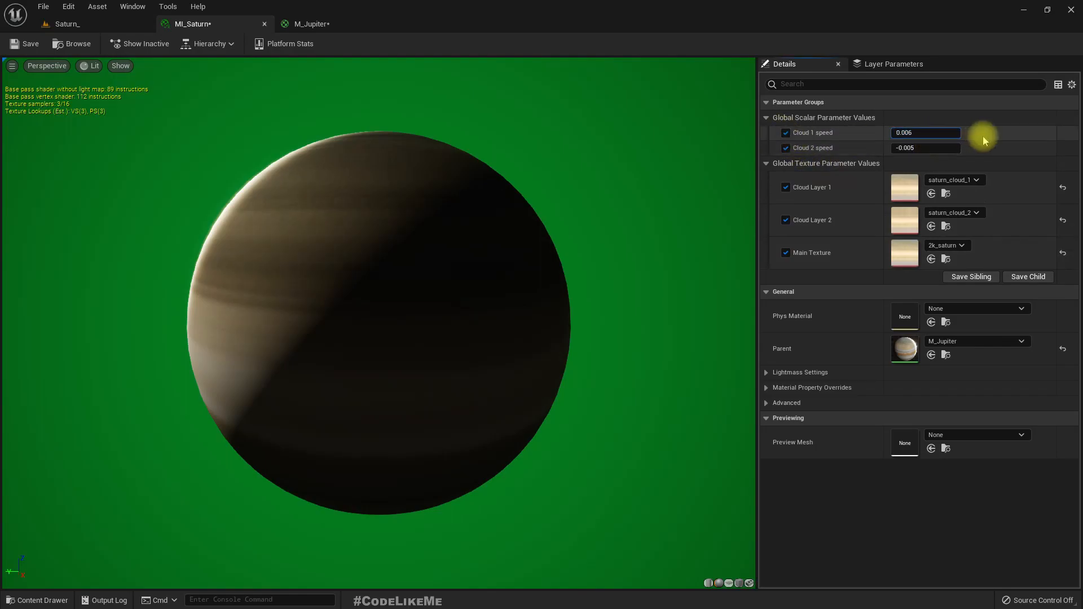
key(Delete)
key(Return)
drag(503, 254, 530, 261)
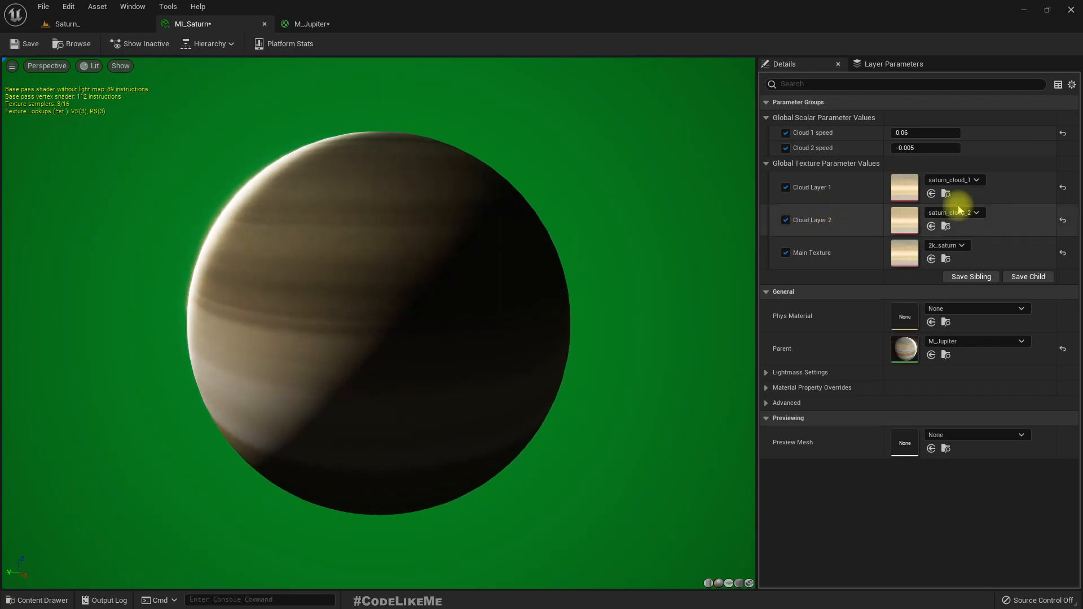
click(941, 148)
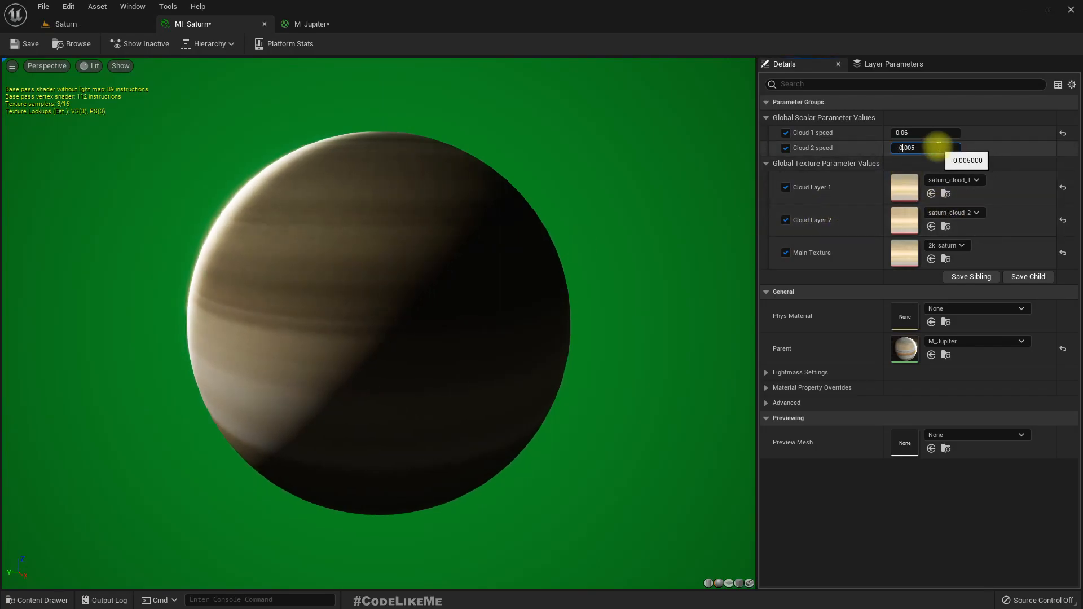
Play the Saturn_ level in full screen to examine how the planet's cloud layers move, and stop the play session.
click(70, 22)
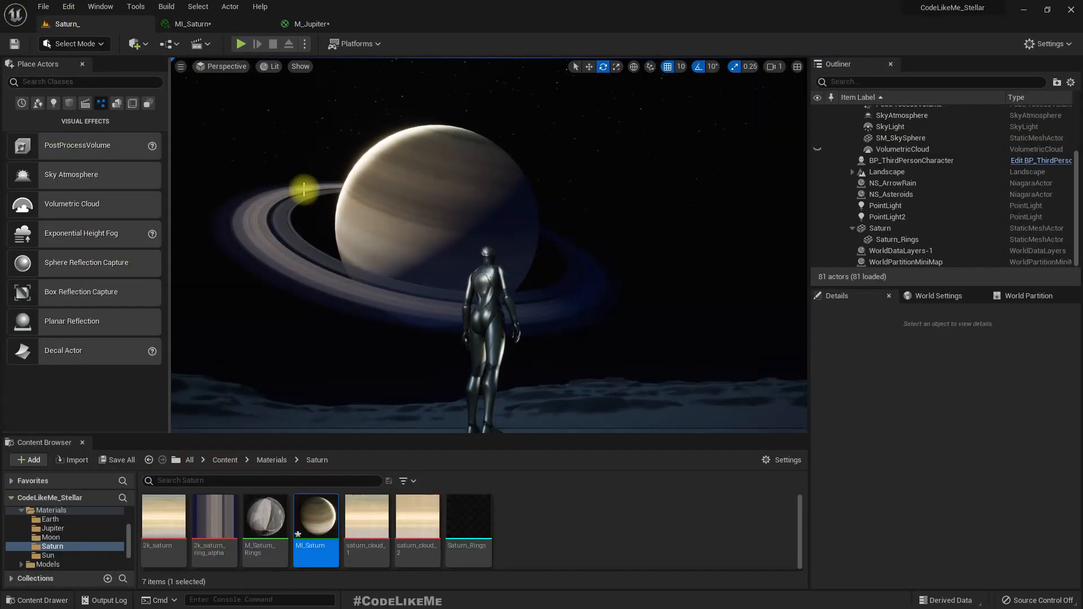
key(F11)
key(alt+p)
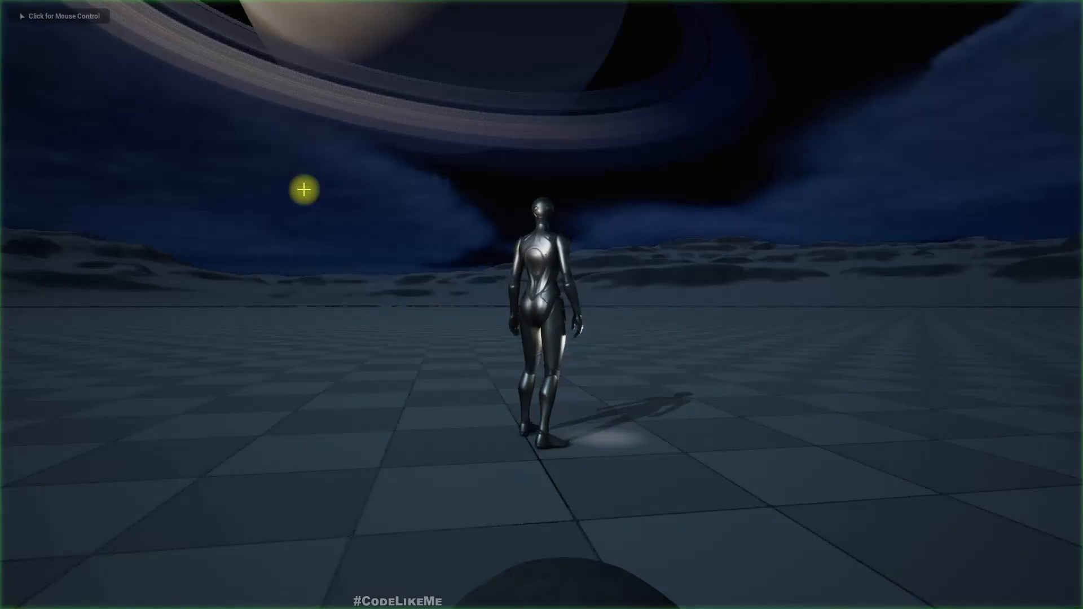
click(542, 305)
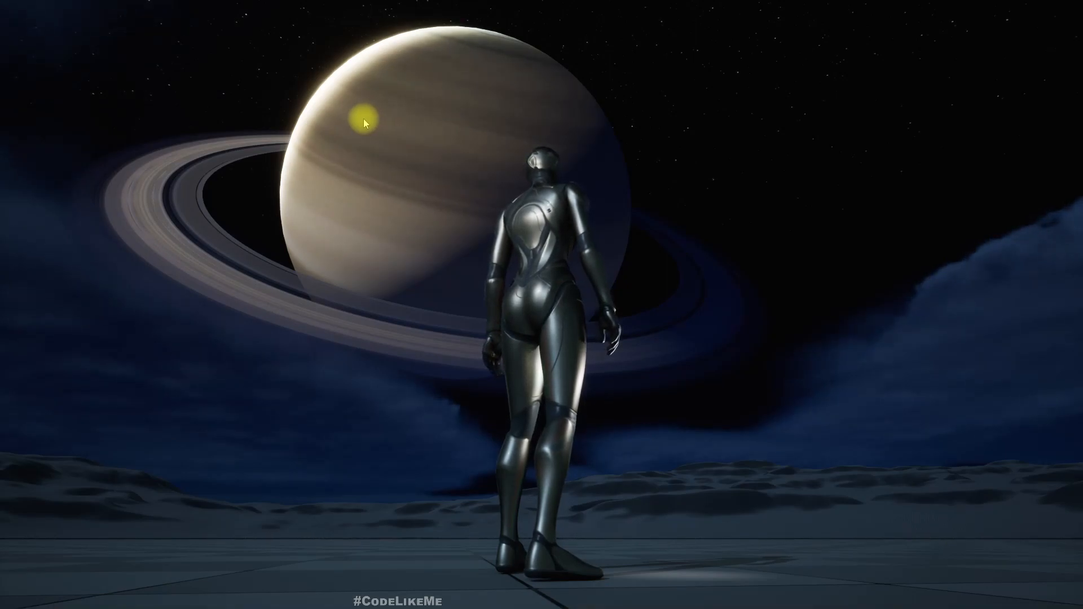
key(Escape)
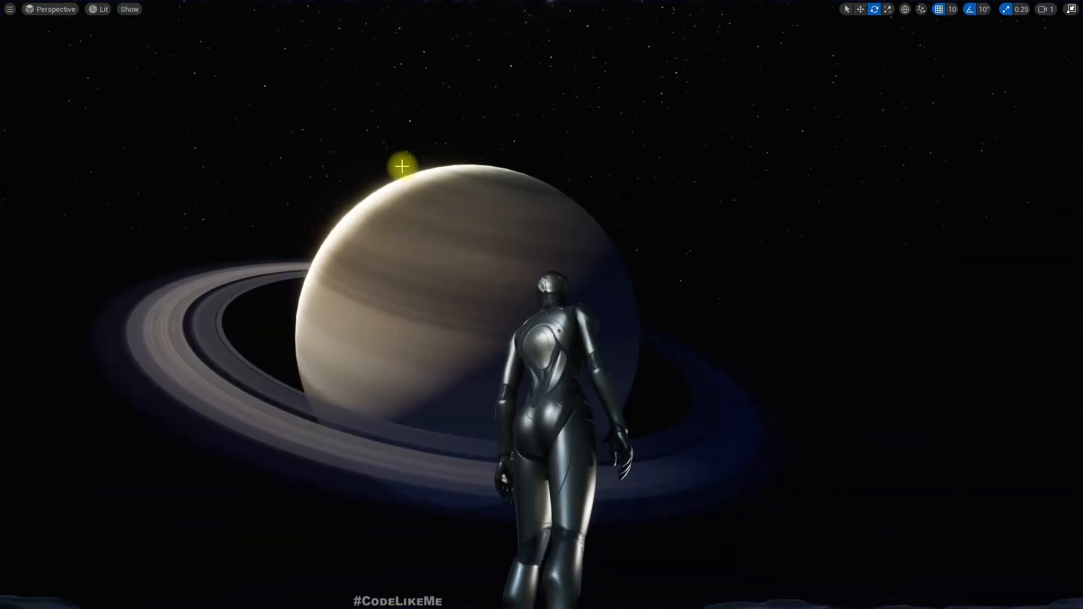
Leave the full-screen viewport and review the cloud speed overrides in the MI_Saturn material instance.
key(F11)
click(302, 24)
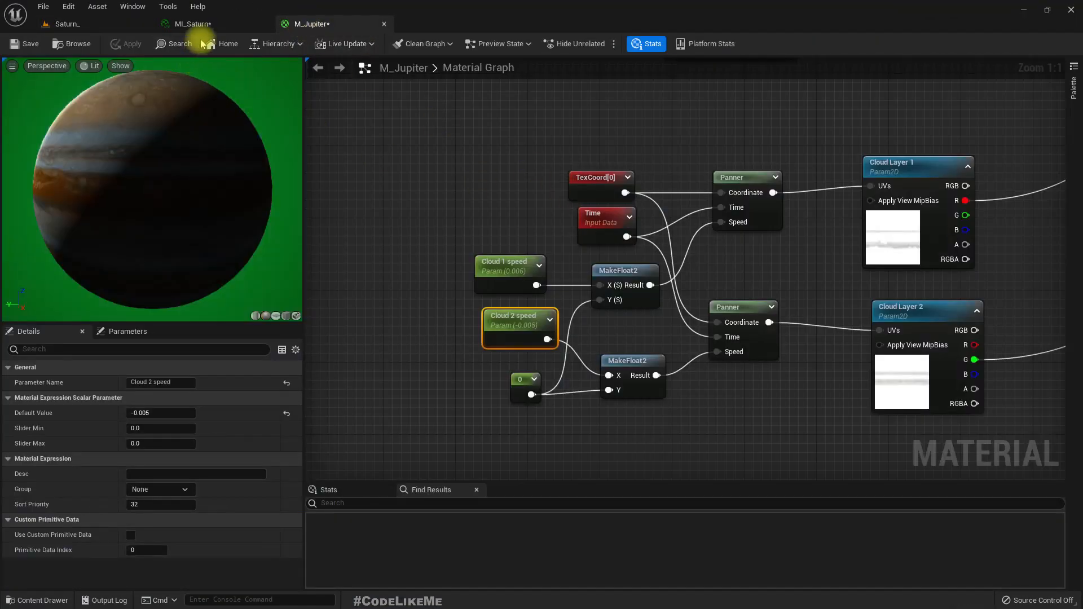
click(192, 23)
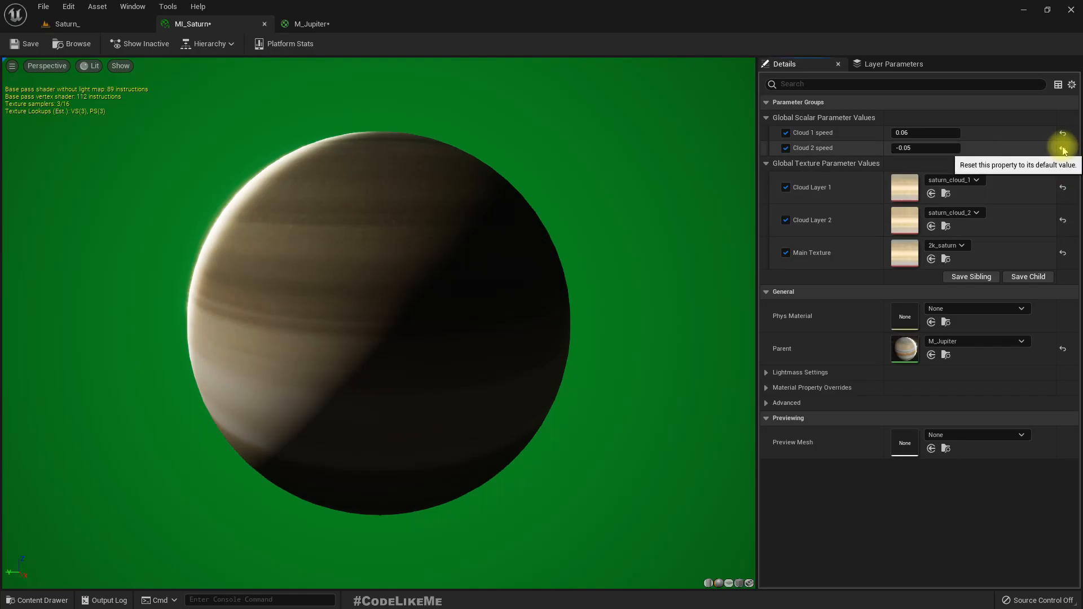
Play the Saturn_ level in full screen and run the character around to examine Saturn's clouds and rings in the sky.
click(72, 23)
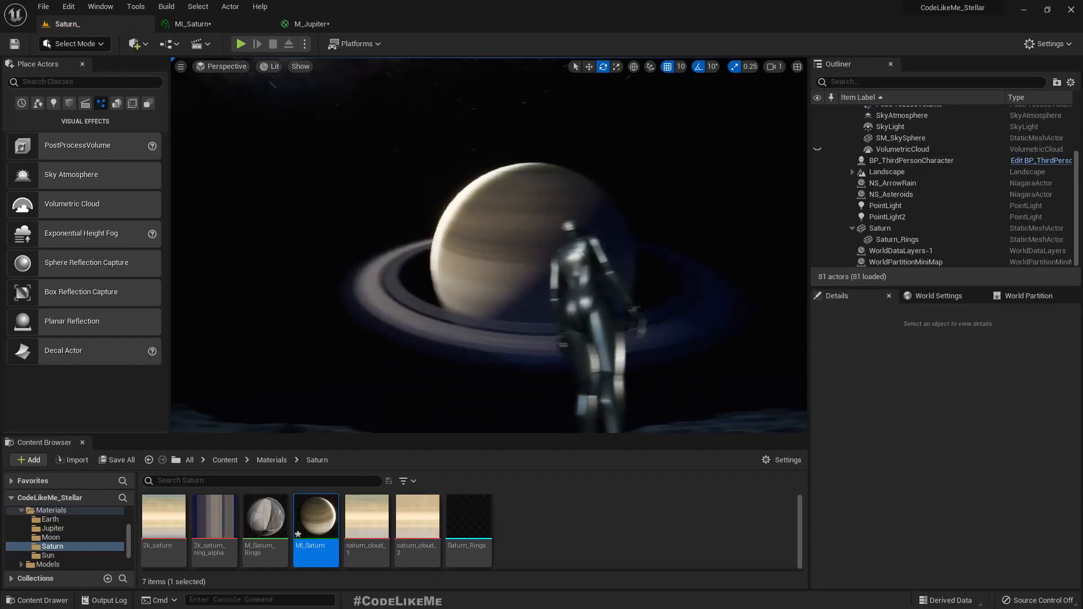
key(F11)
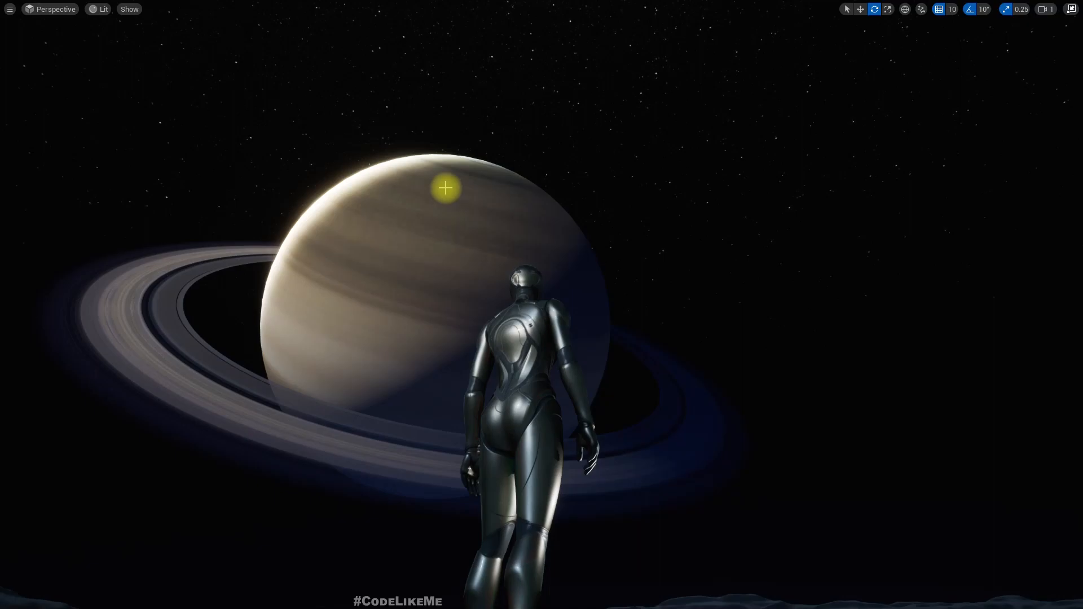
right_drag(446, 187, 460, 192)
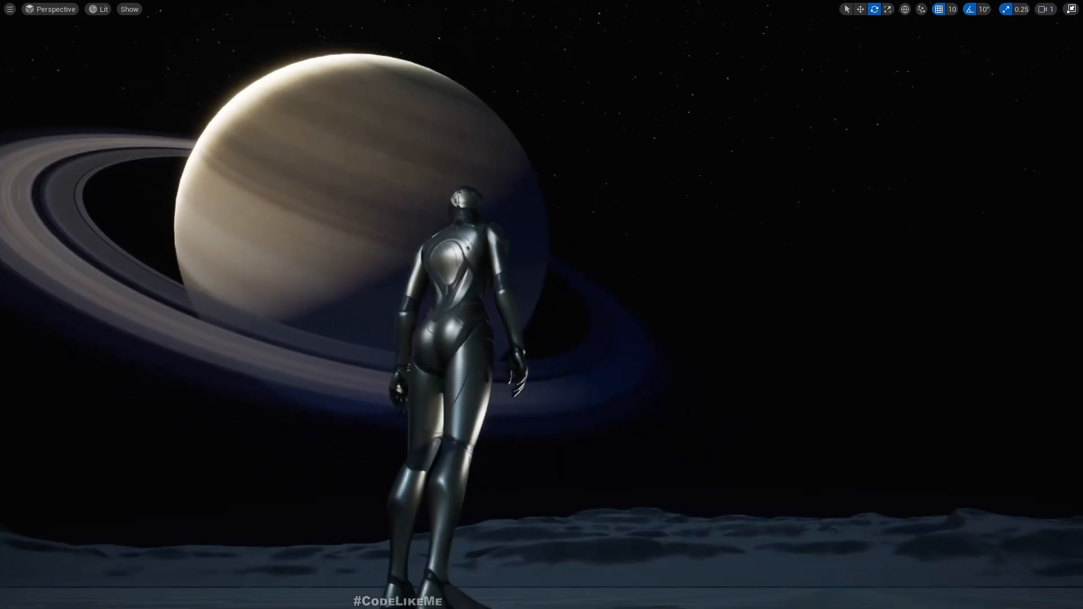
key(alt+p)
click(444, 179)
key(d)
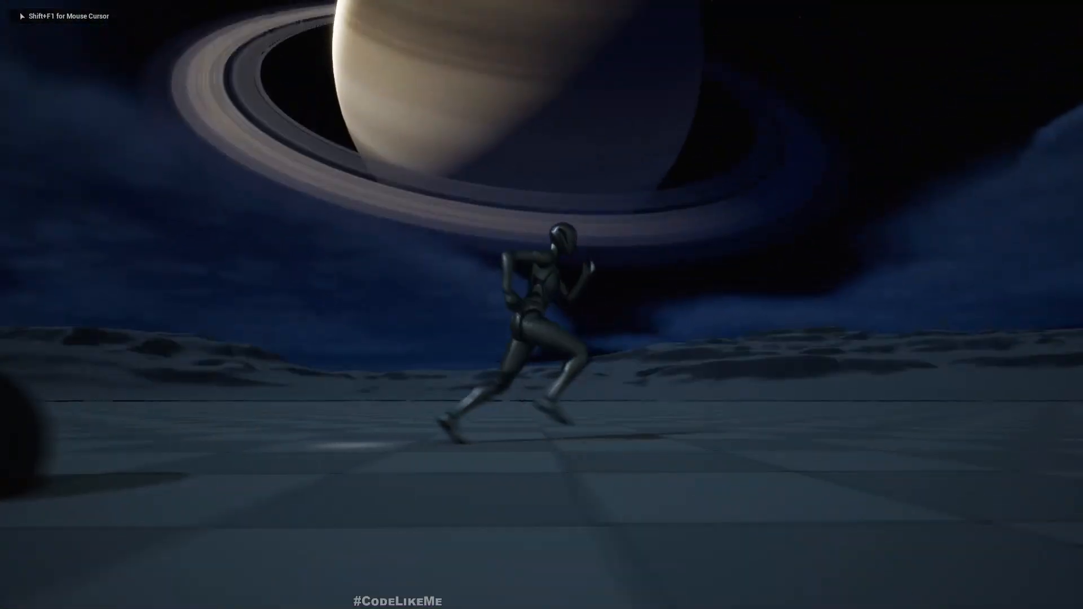
key(d)
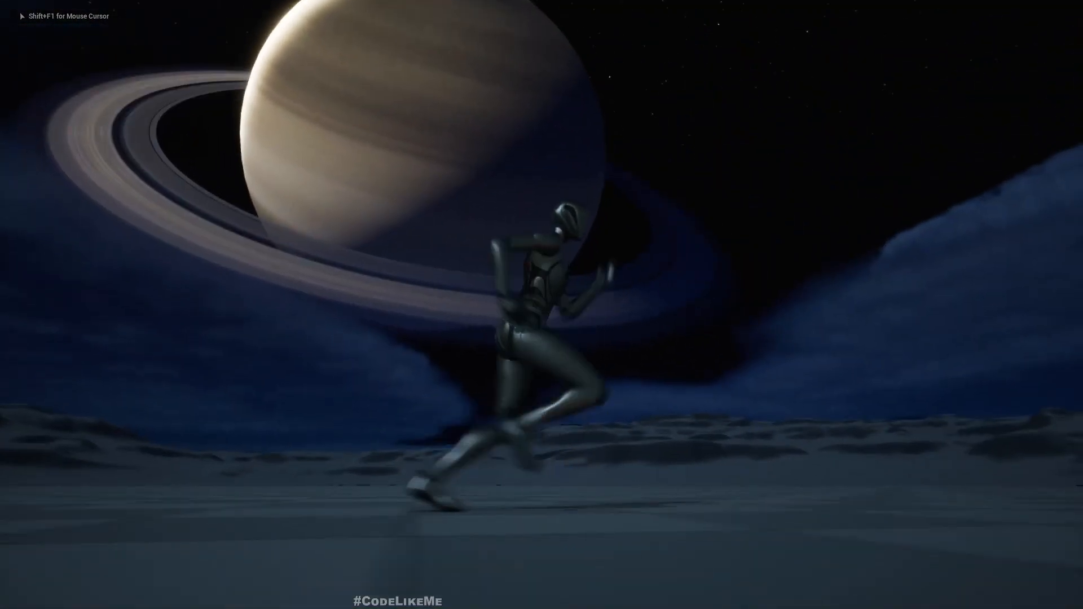
key(w)
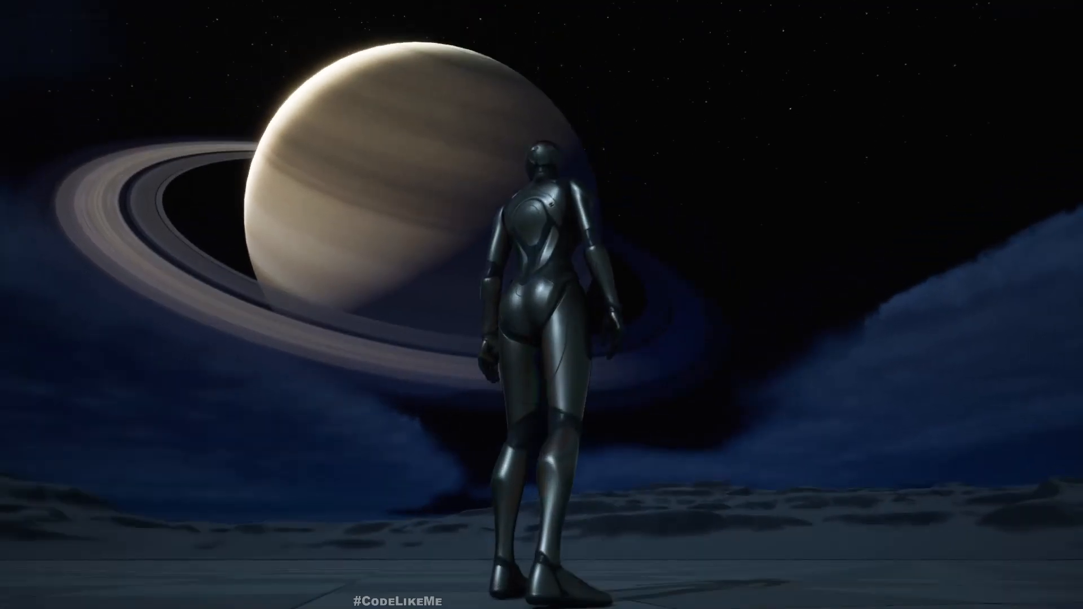
key(a)
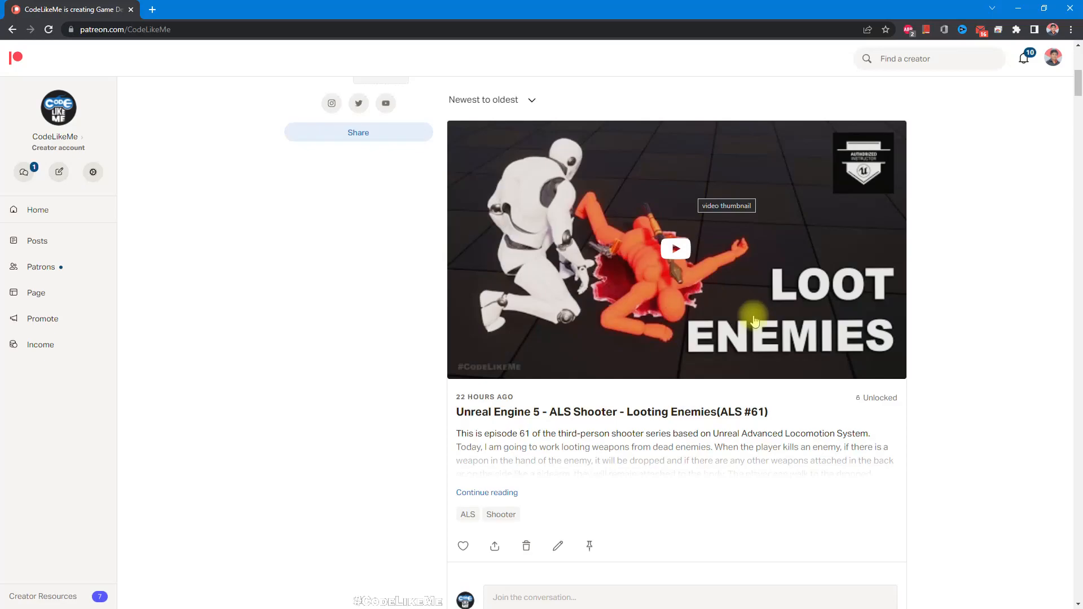
Switch to the browser and look through the older project posts on the CodeLikeMe Patreon page.
scroll(756, 310, down, 15)
scroll(763, 308, down, 16)
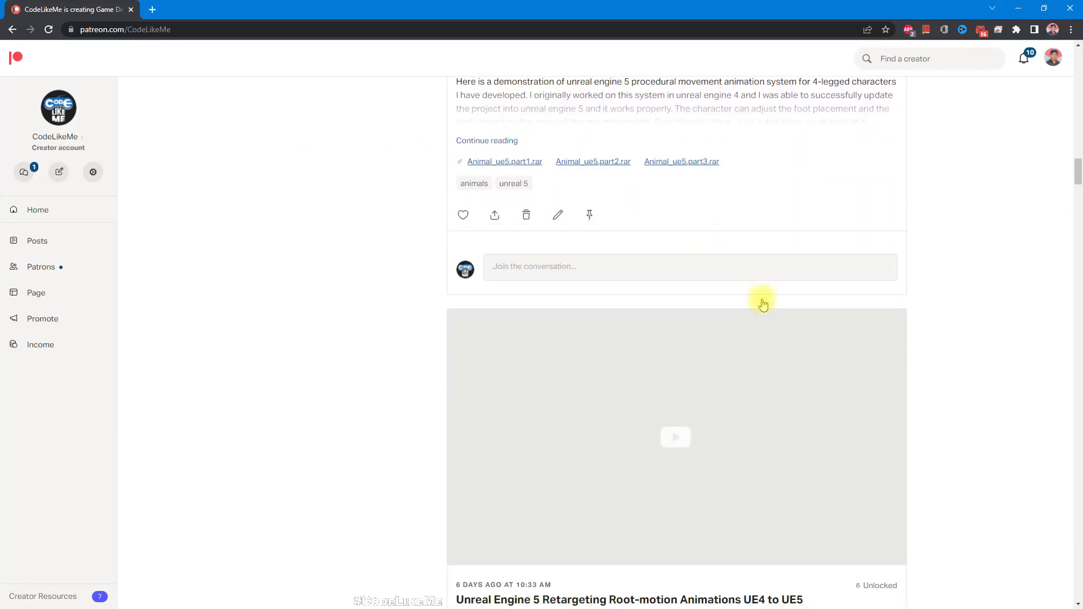
scroll(763, 305, down, 15)
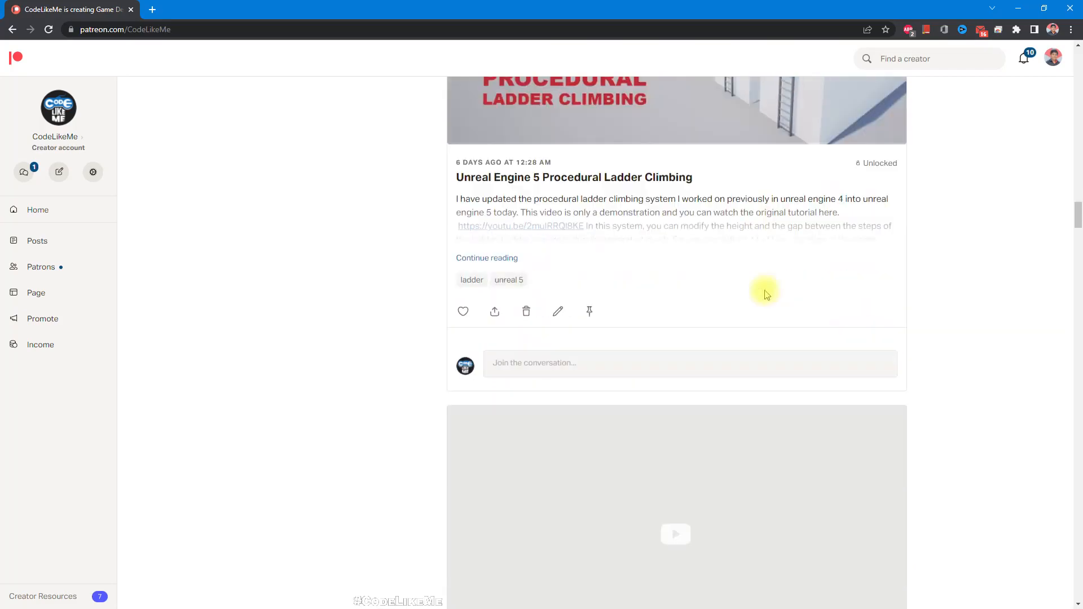
scroll(767, 293, down, 11)
scroll(766, 291, down, 5)
scroll(769, 278, down, 20)
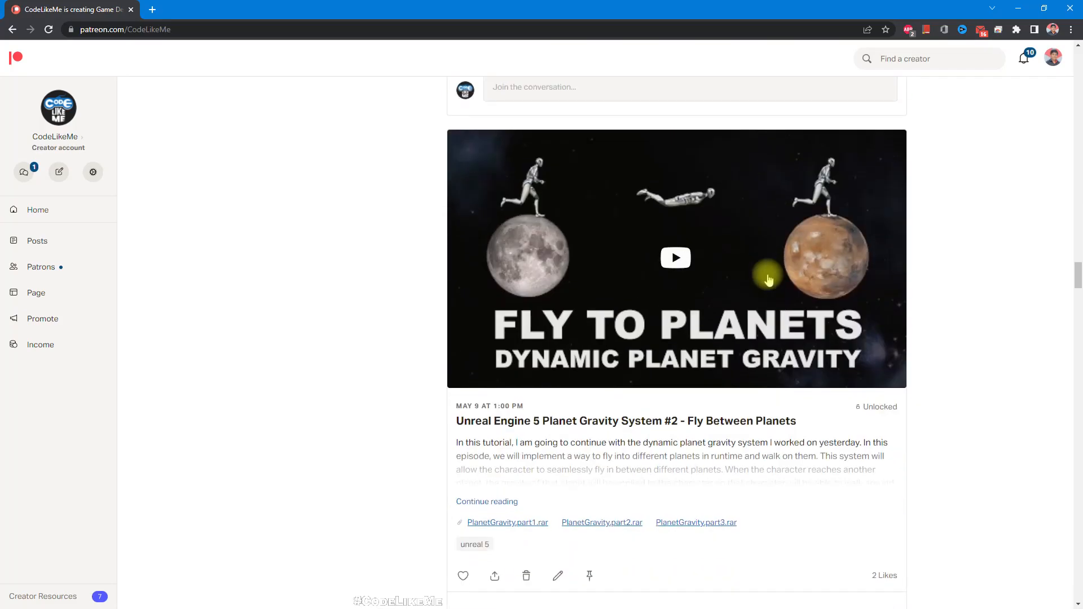
scroll(769, 278, down, 12)
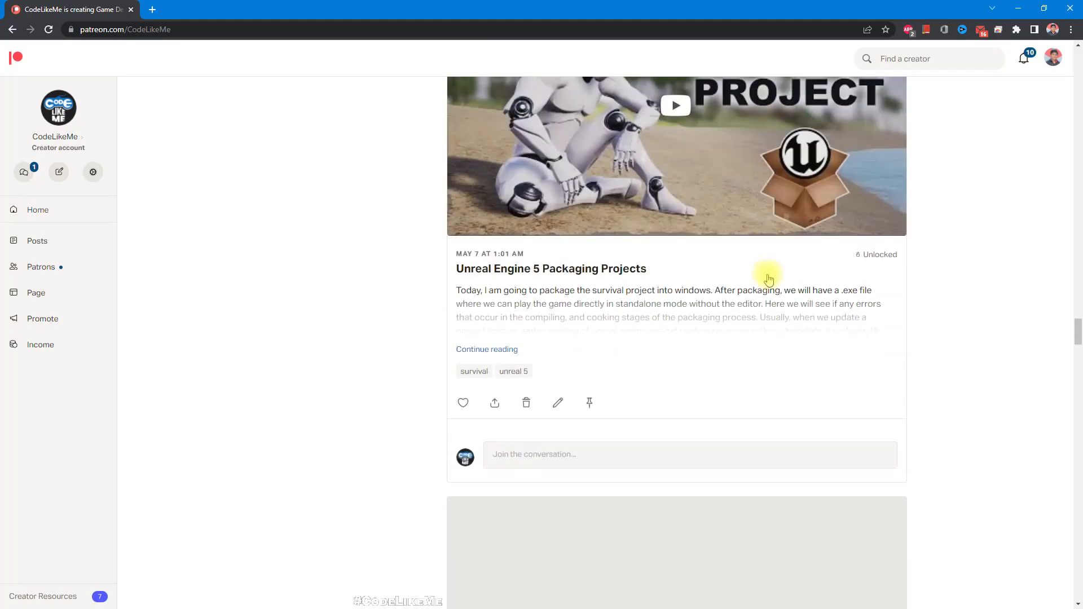
scroll(773, 272, down, 16)
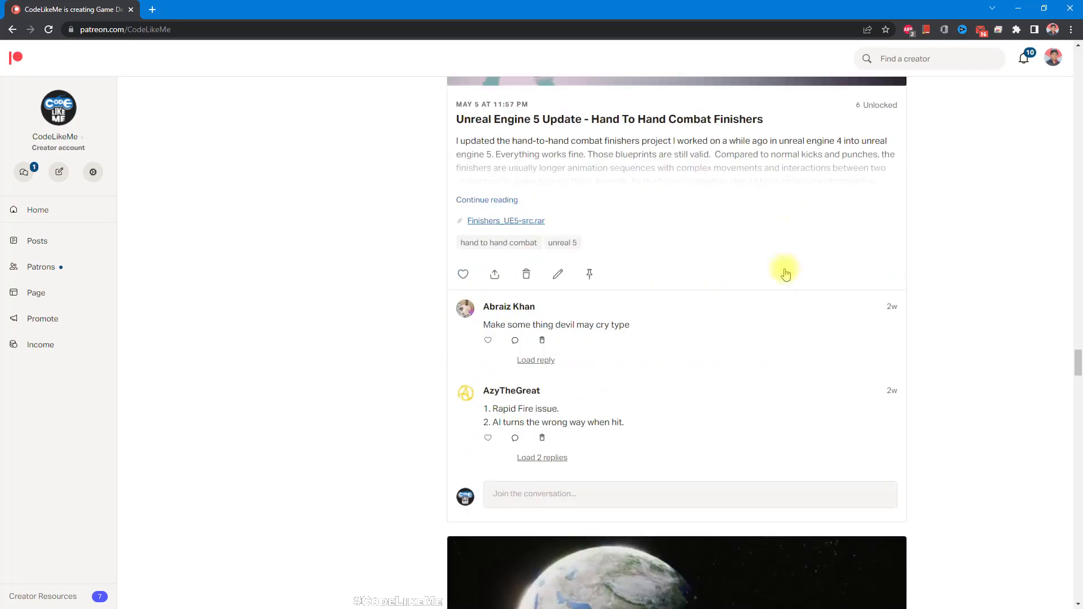
scroll(788, 273, down, 20)
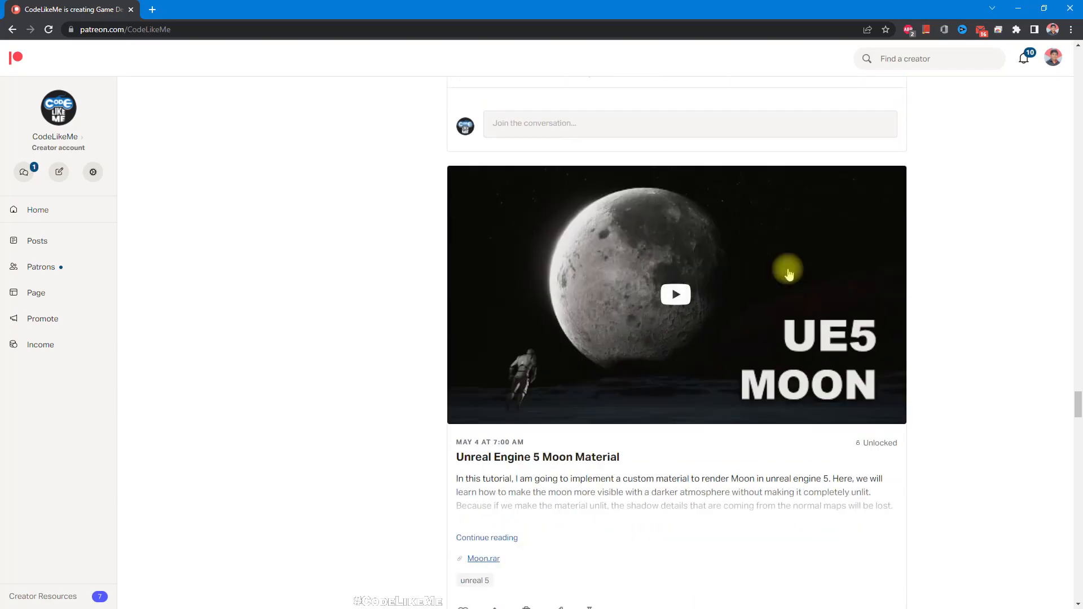
scroll(790, 273, down, 4)
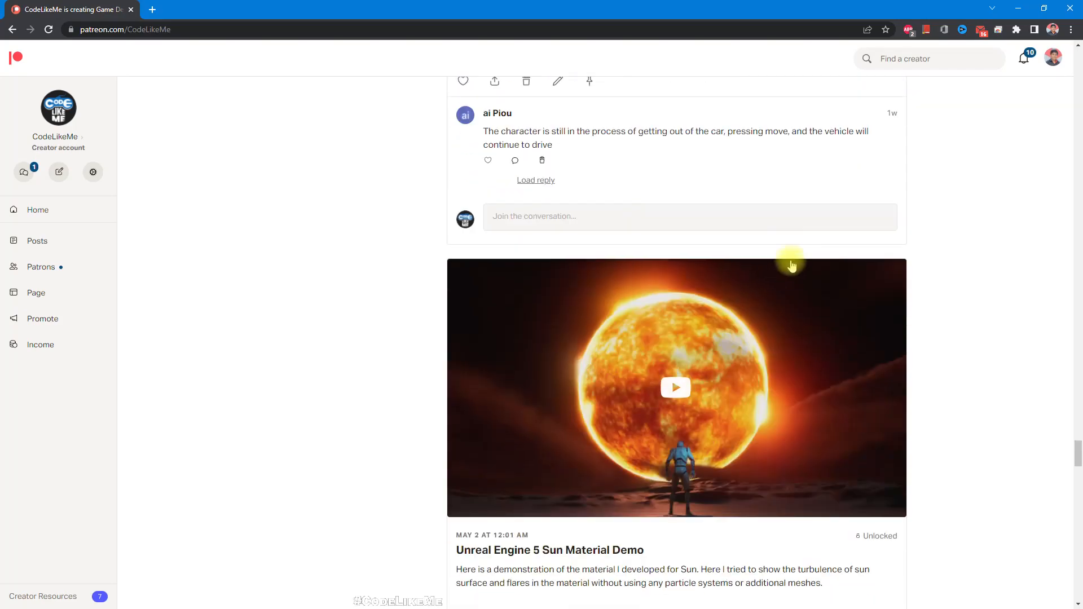